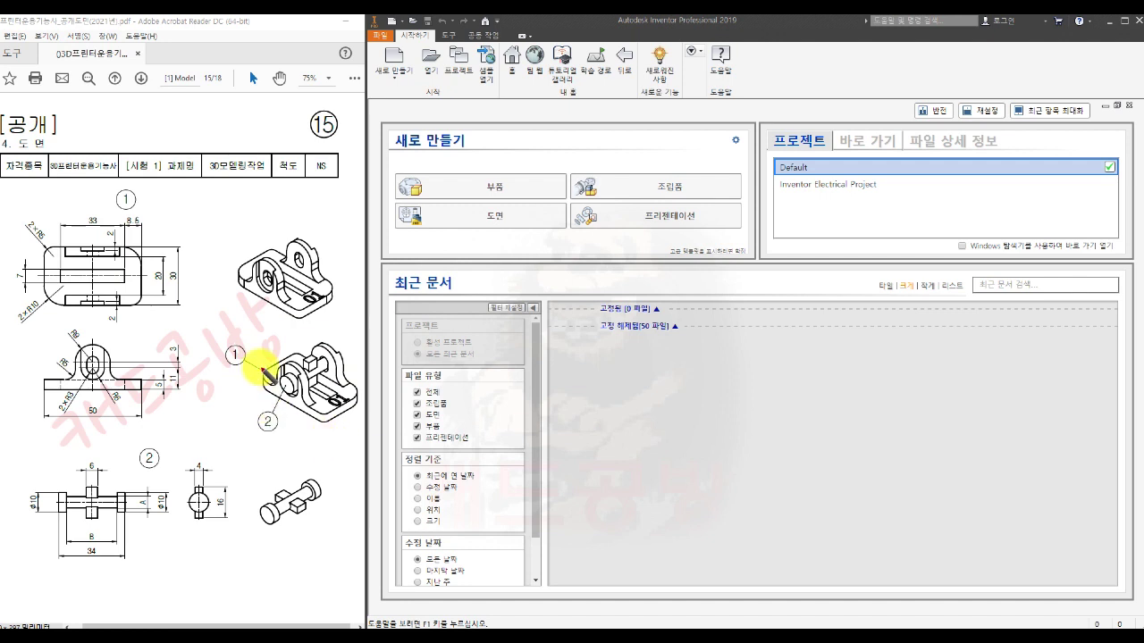
# - Draw and label the X, Y and Z axes over the lower isometric assembly view in the PDF drawing
pyautogui.moveTo(253, 366); pyautogui.dragTo(330, 416)
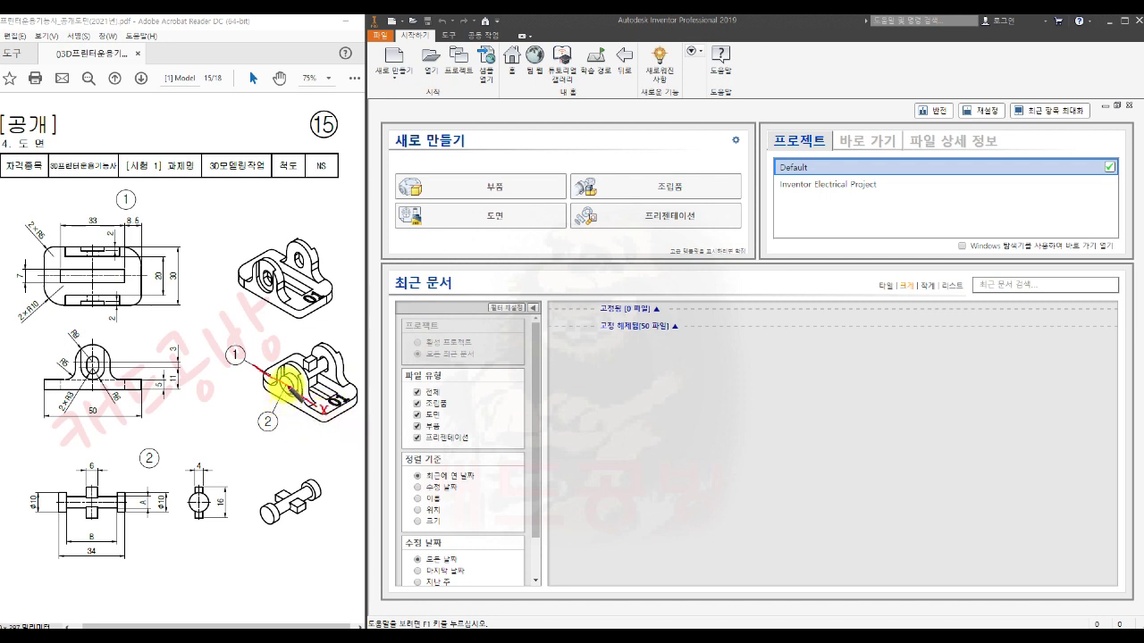
pyautogui.moveTo(286, 334); pyautogui.dragTo(283, 461)
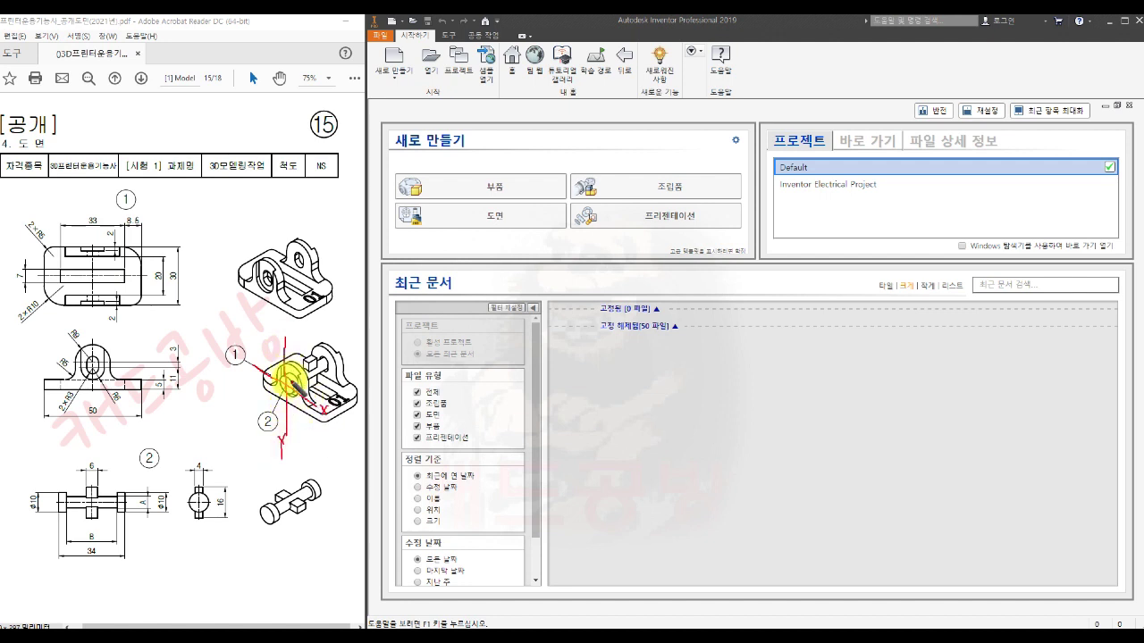
pyautogui.moveTo(286, 384)
pyautogui.mouseDown()
pyautogui.moveTo(352, 352)
pyautogui.moveTo(350, 339)
pyautogui.mouseUp()
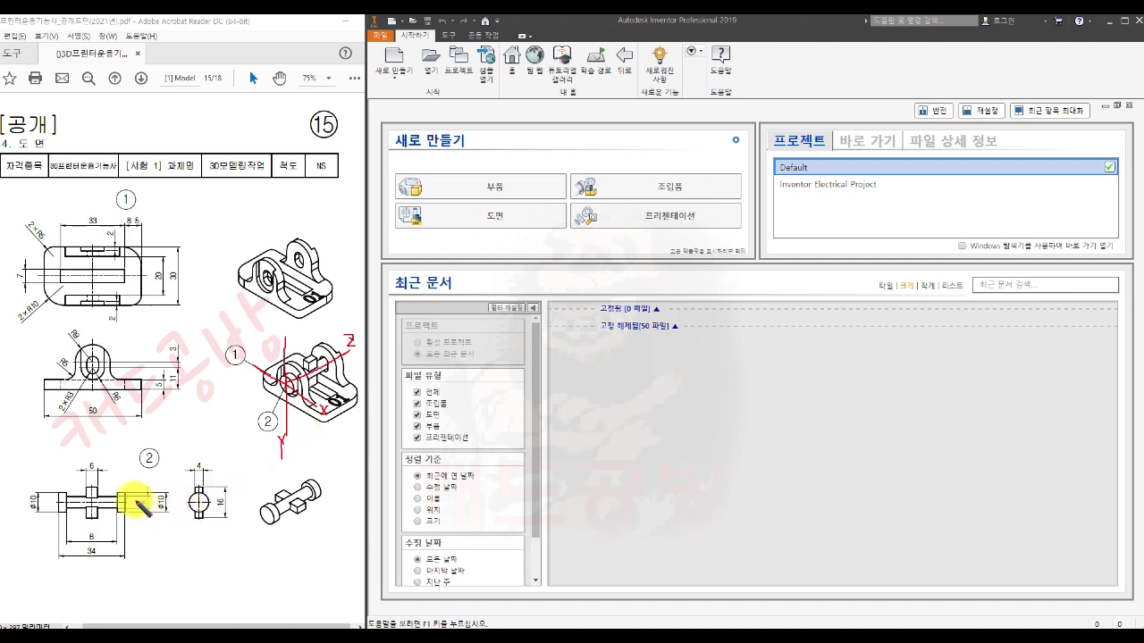
# - Box the A and B dimensions on part 2's front view and note Ø5.2 for dimension A
pyautogui.moveTo(135, 503)
pyautogui.mouseDown()
pyautogui.moveTo(154, 499)
pyautogui.moveTo(133, 497)
pyautogui.mouseUp()
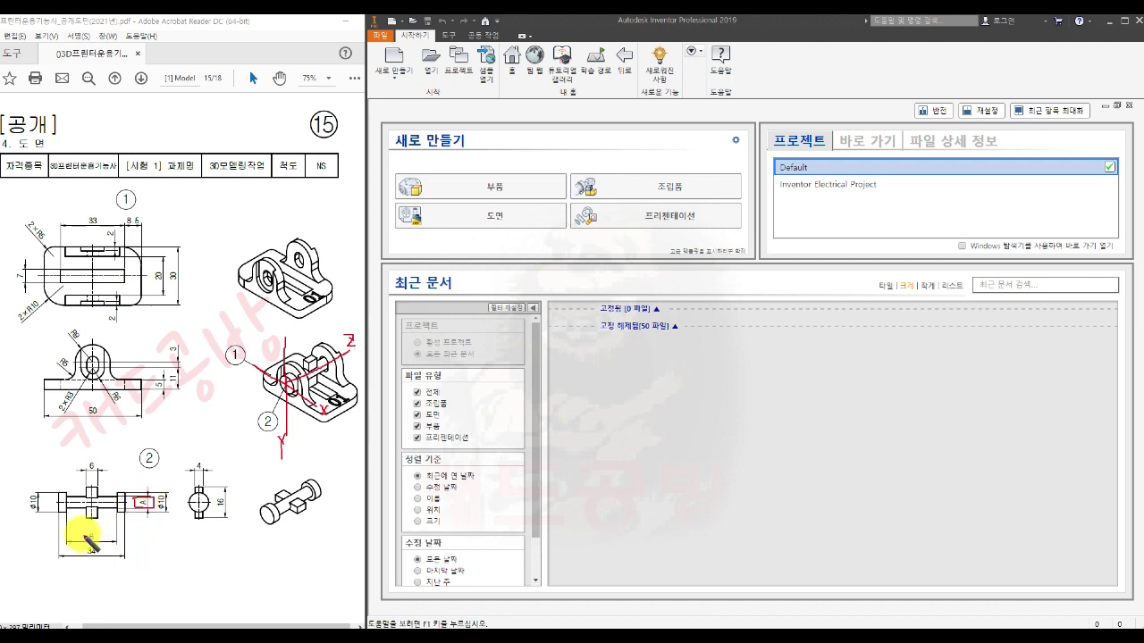
pyautogui.moveTo(82, 532)
pyautogui.mouseDown()
pyautogui.moveTo(82, 543)
pyautogui.moveTo(100, 543)
pyautogui.moveTo(82, 535)
pyautogui.mouseUp()
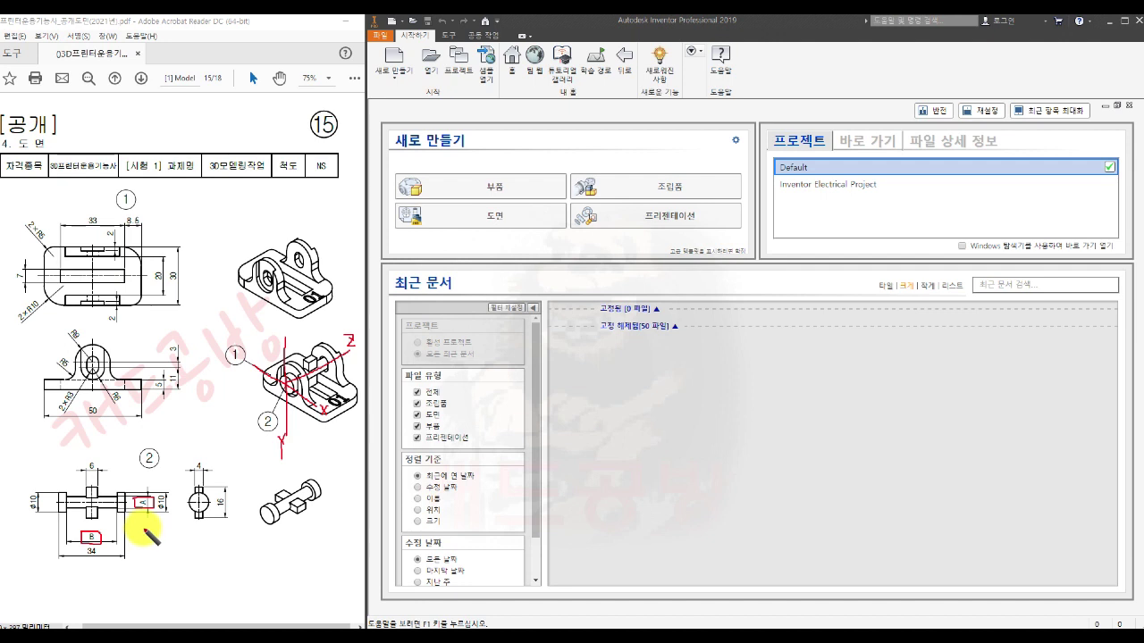
pyautogui.click(145, 528)
pyautogui.moveTo(144, 528); pyautogui.dragTo(144, 539)
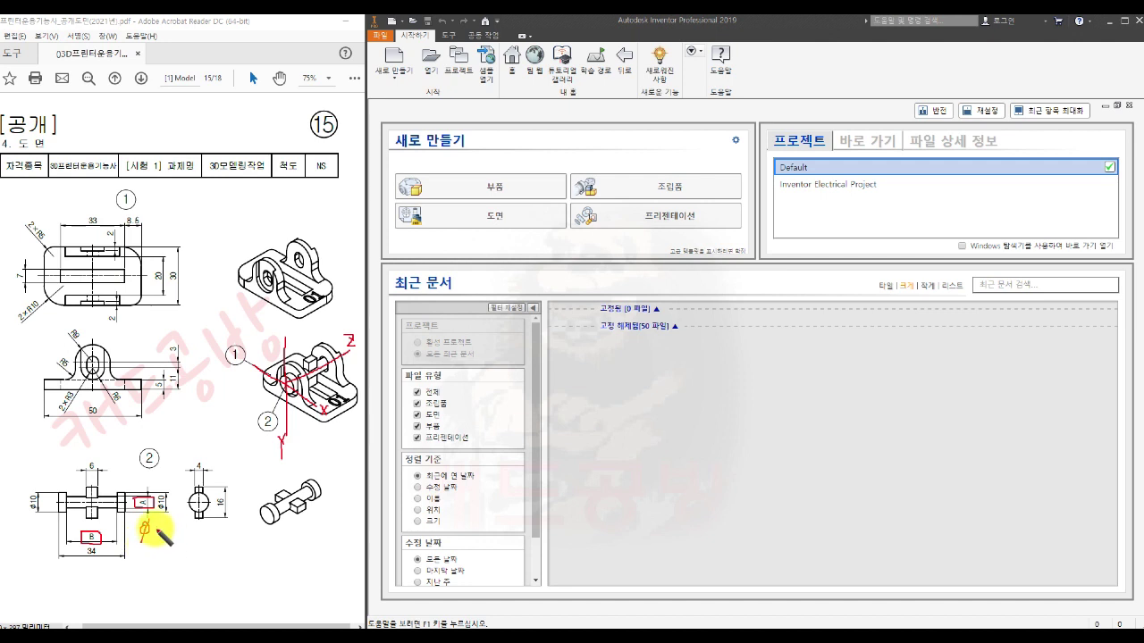
pyautogui.click(157, 521)
pyautogui.moveTo(157, 522)
pyautogui.mouseDown()
pyautogui.moveTo(153, 537)
pyautogui.moveTo(163, 521)
pyautogui.moveTo(190, 542)
pyautogui.mouseUp()
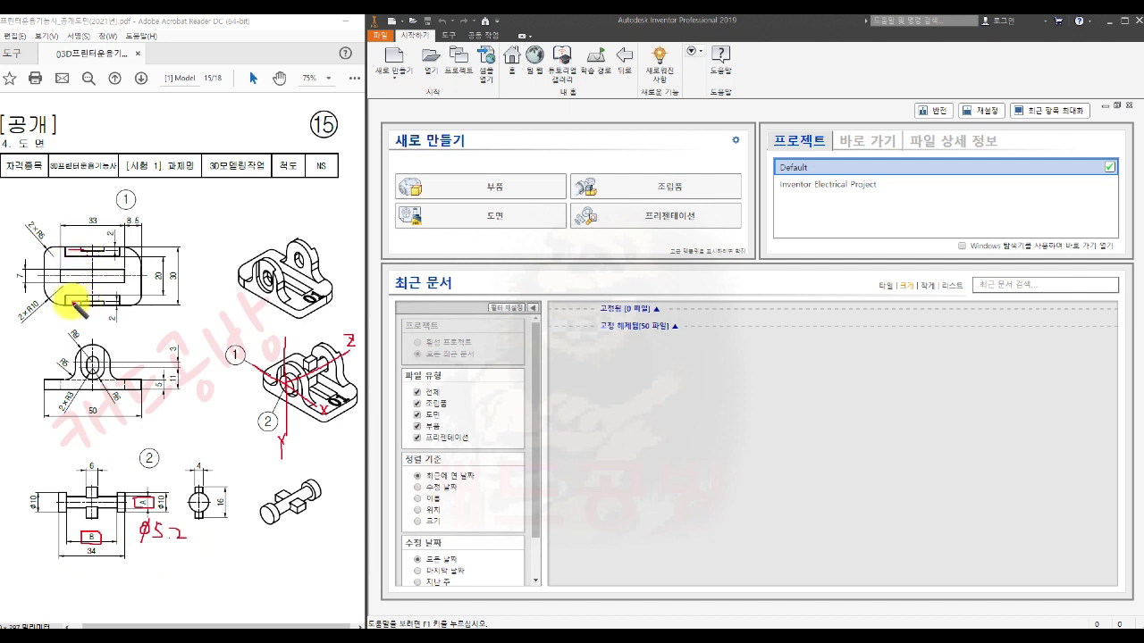
# - Mark the 26 mm distance between the recesses on part 1's top view and note 26.8 for dimension B
pyautogui.moveTo(74, 248); pyautogui.dragTo(78, 293)
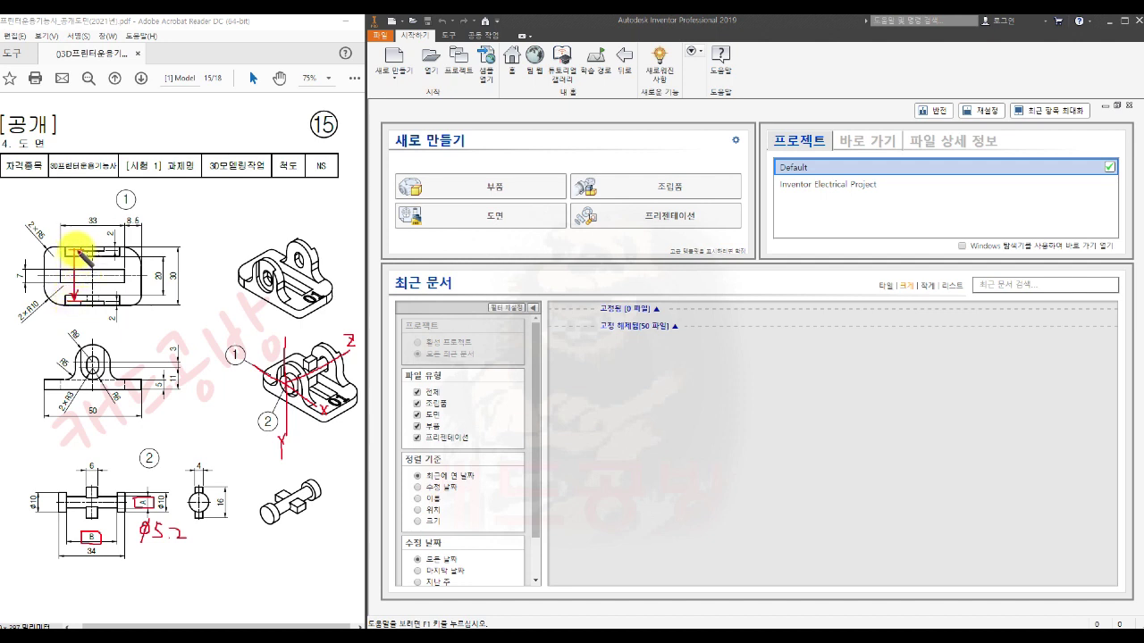
pyautogui.moveTo(75, 246); pyautogui.dragTo(73, 249)
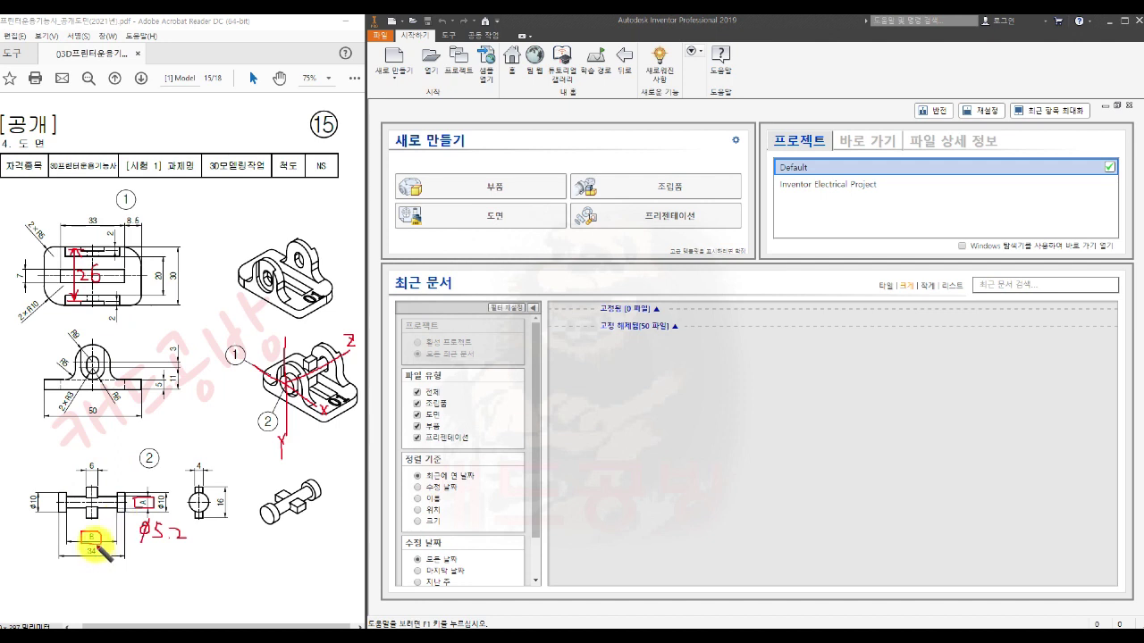
pyautogui.moveTo(102, 542)
pyautogui.mouseDown()
pyautogui.moveTo(145, 576)
pyautogui.moveTo(136, 565)
pyautogui.moveTo(154, 561)
pyautogui.moveTo(143, 574)
pyautogui.moveTo(164, 567)
pyautogui.moveTo(169, 577)
pyautogui.moveTo(164, 566)
pyautogui.mouseUp()
pyautogui.click(161, 575)
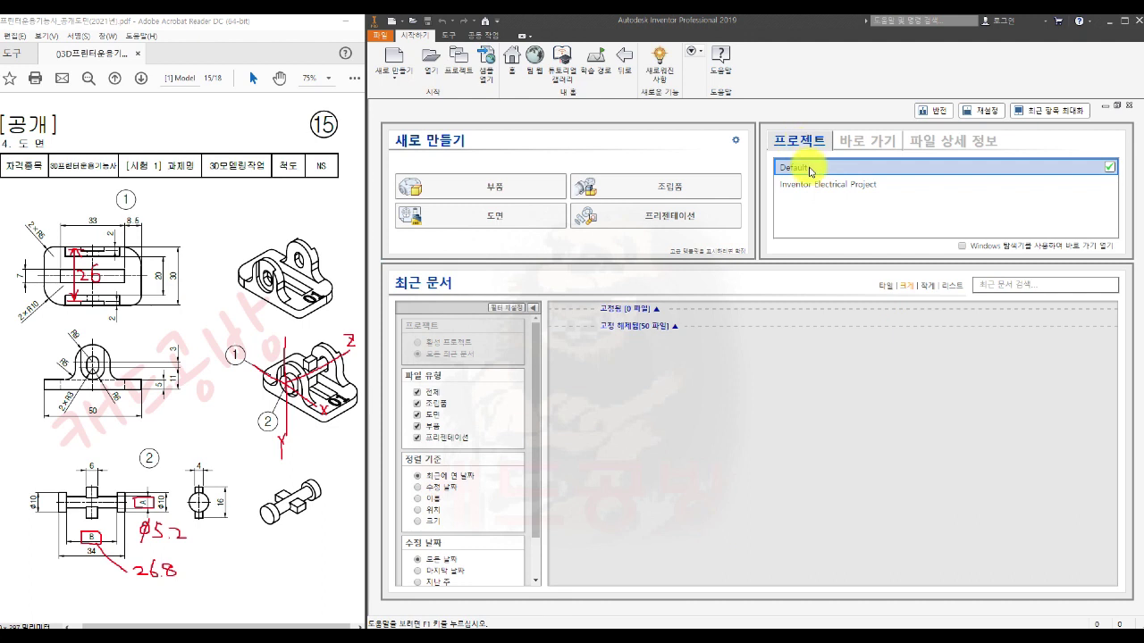
# - Check the default template's measurement units and drawing standard in Inventor
pyautogui.click(735, 140)
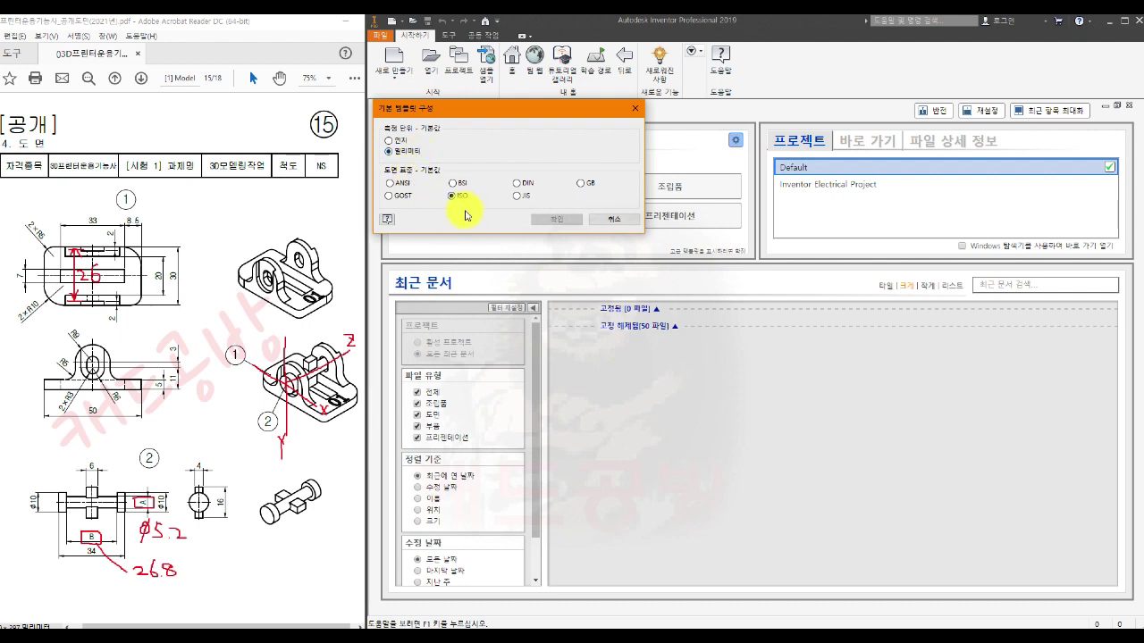
pyautogui.click(616, 219)
# - Close the home page and create a new part from SM templates.ipt in the Works template folder
pyautogui.click(1129, 104)
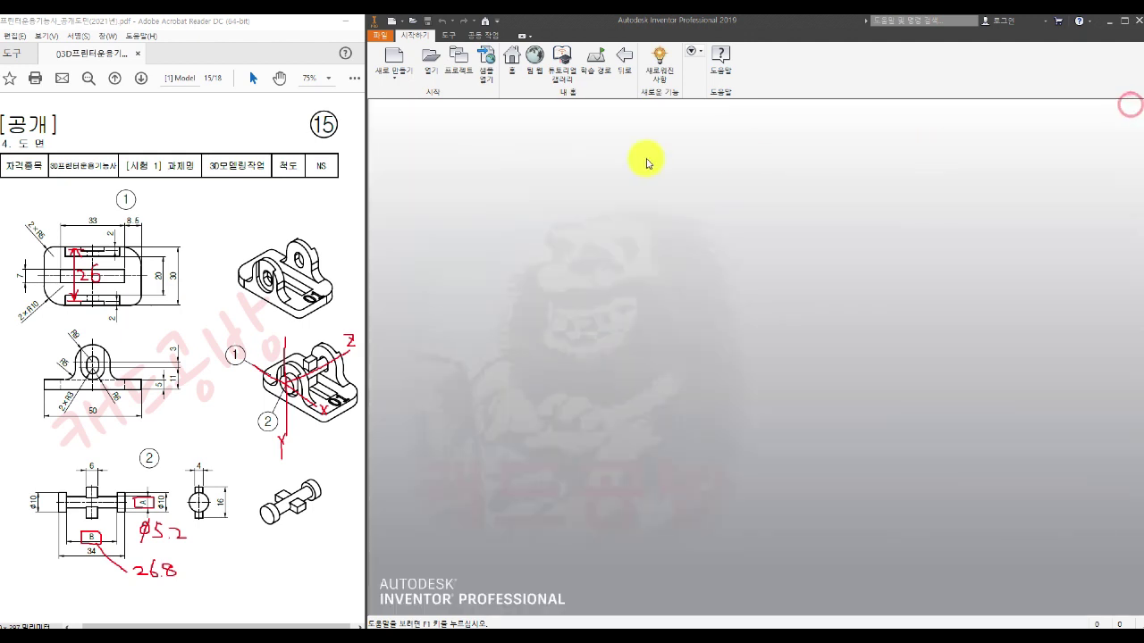
pyautogui.click(394, 60)
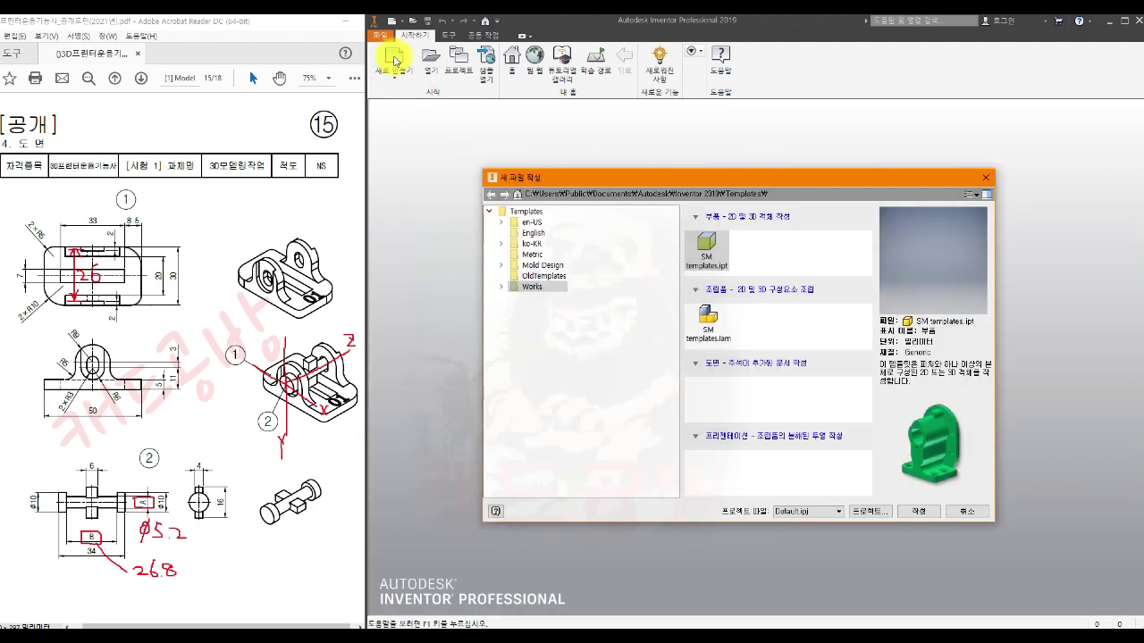
pyautogui.click(917, 512)
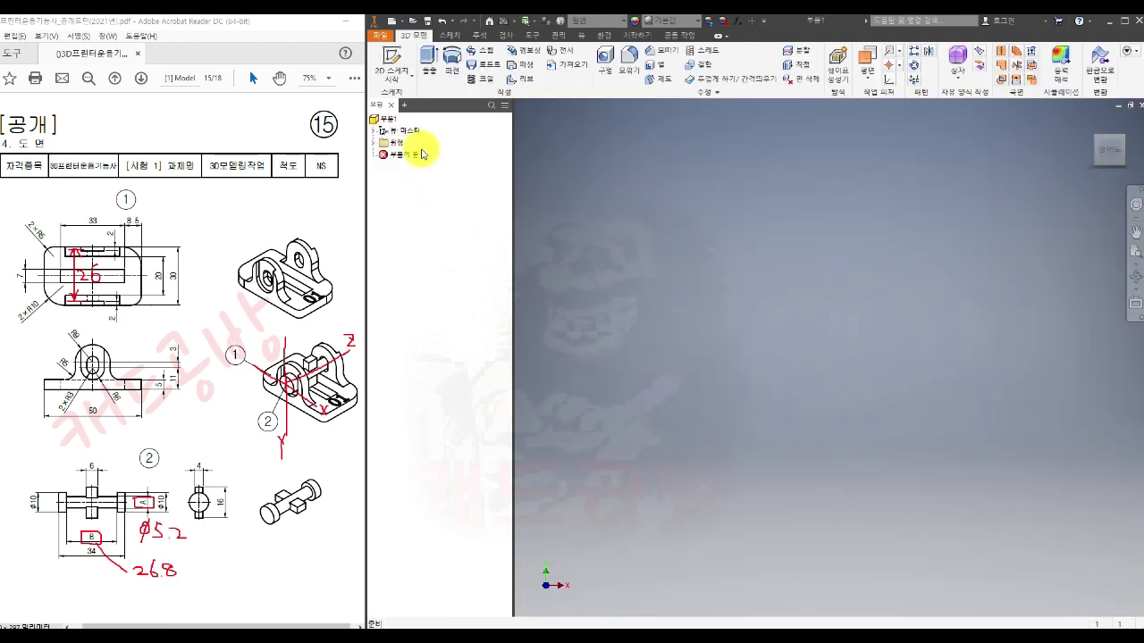
# - Save the part as 부품1.ipt in folder 15, replacing the existing file
pyautogui.click(378, 36)
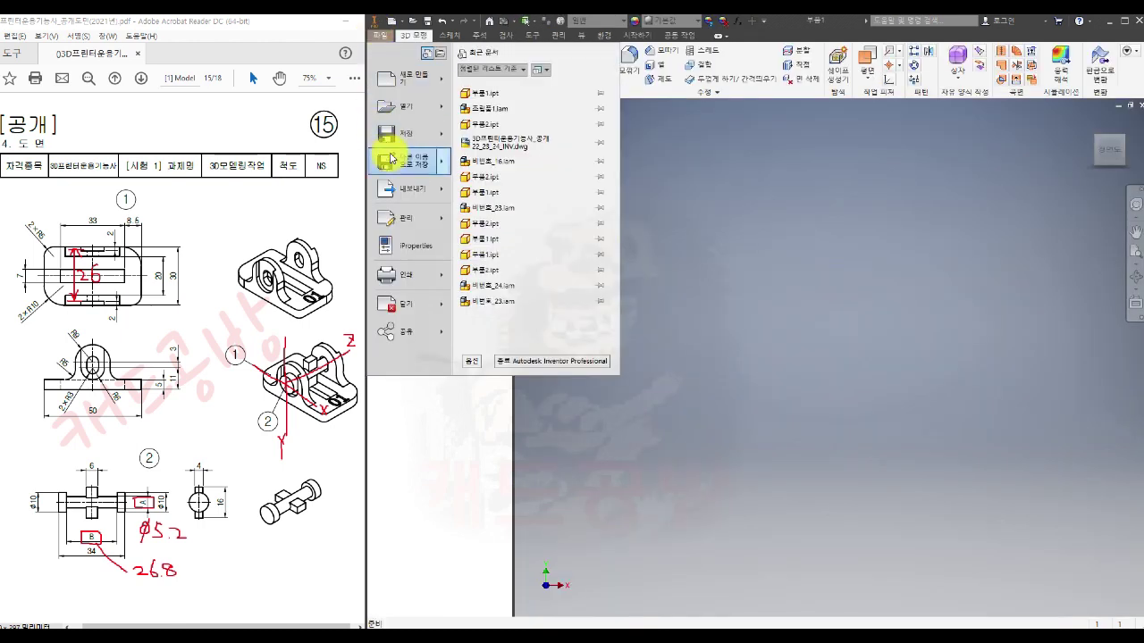
pyautogui.moveTo(378, 154)
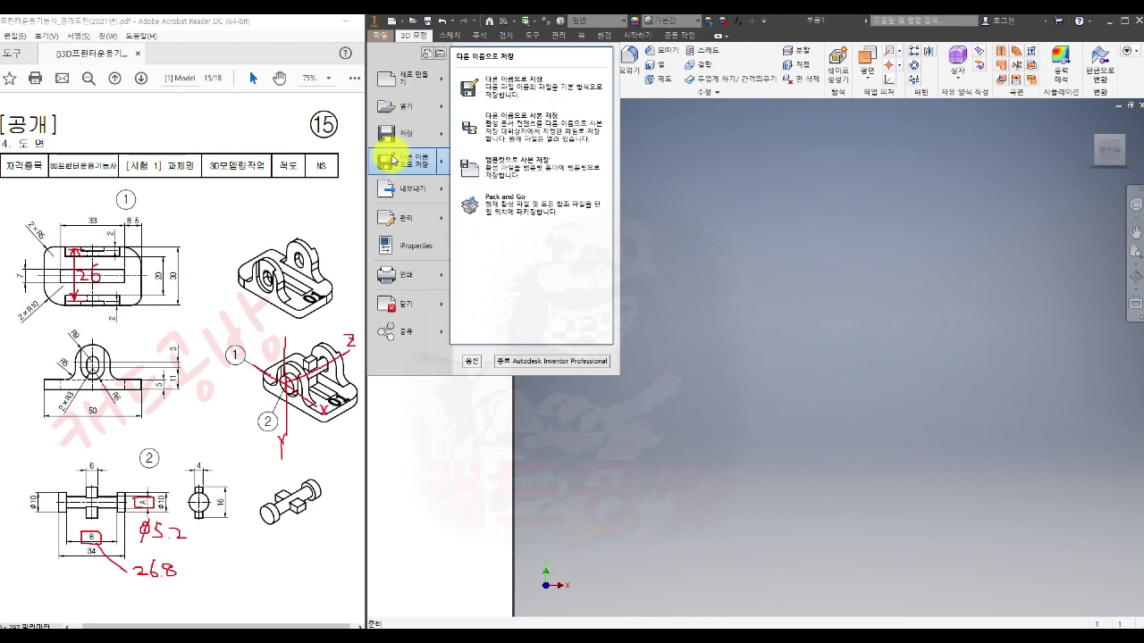
pyautogui.click(550, 90)
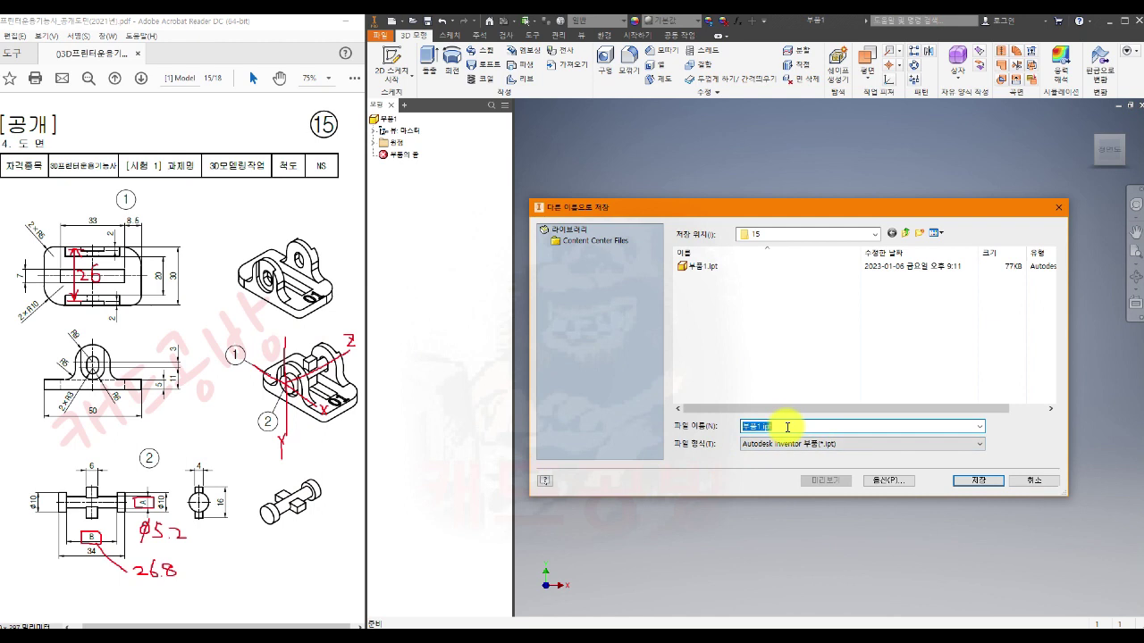
pyautogui.click(977, 480)
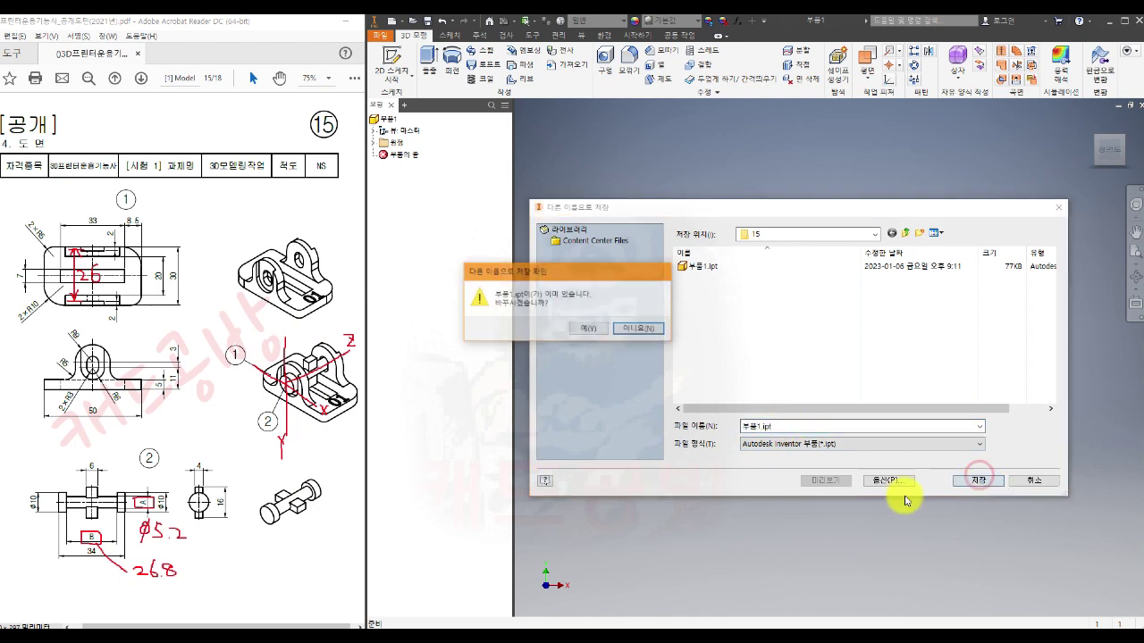
pyautogui.click(585, 328)
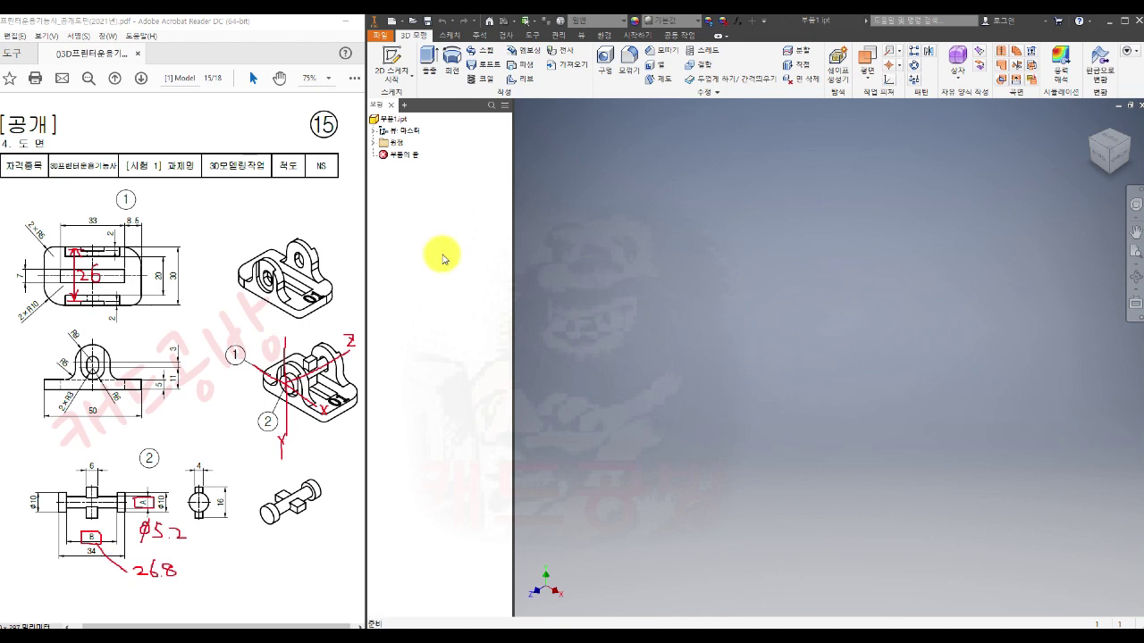
# - Start a new 2D sketch on the origin's XY plane
pyautogui.click(373, 142)
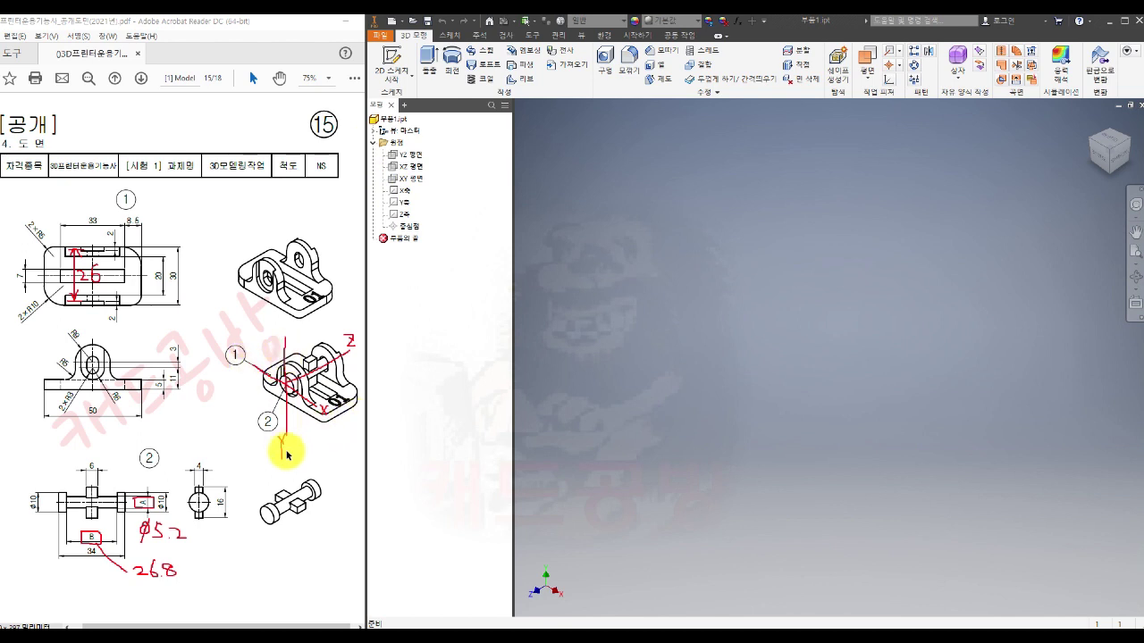
pyautogui.click(414, 179)
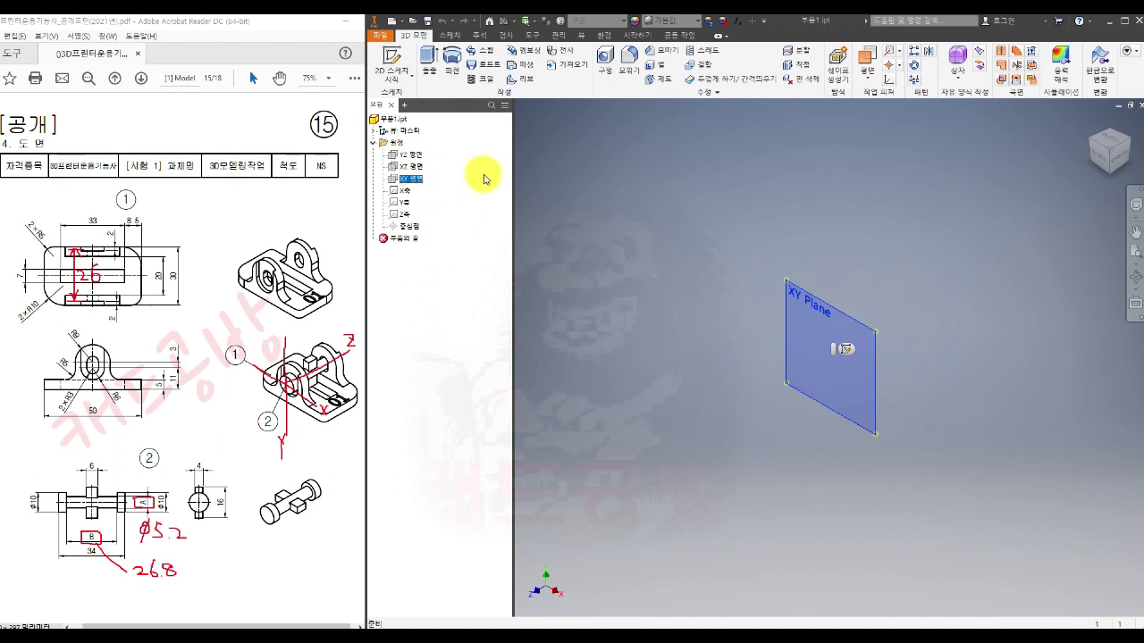
pyautogui.click(391, 63)
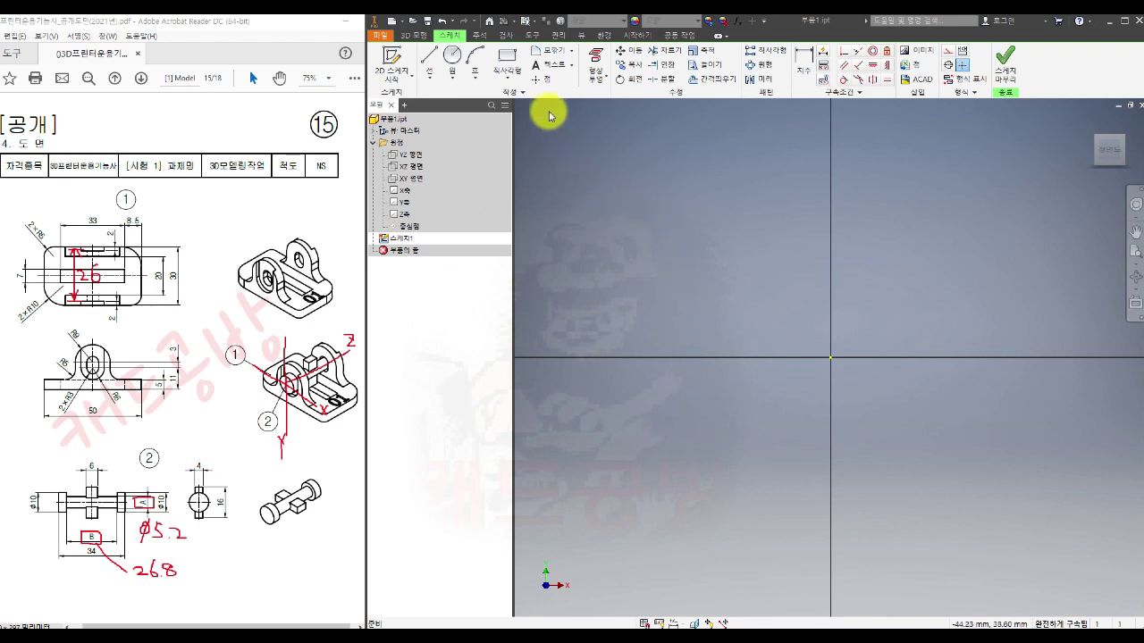
# - Draw a vertical center-to-center slot beside the origin with about 16 mm between its arc centres
pyautogui.click(513, 79)
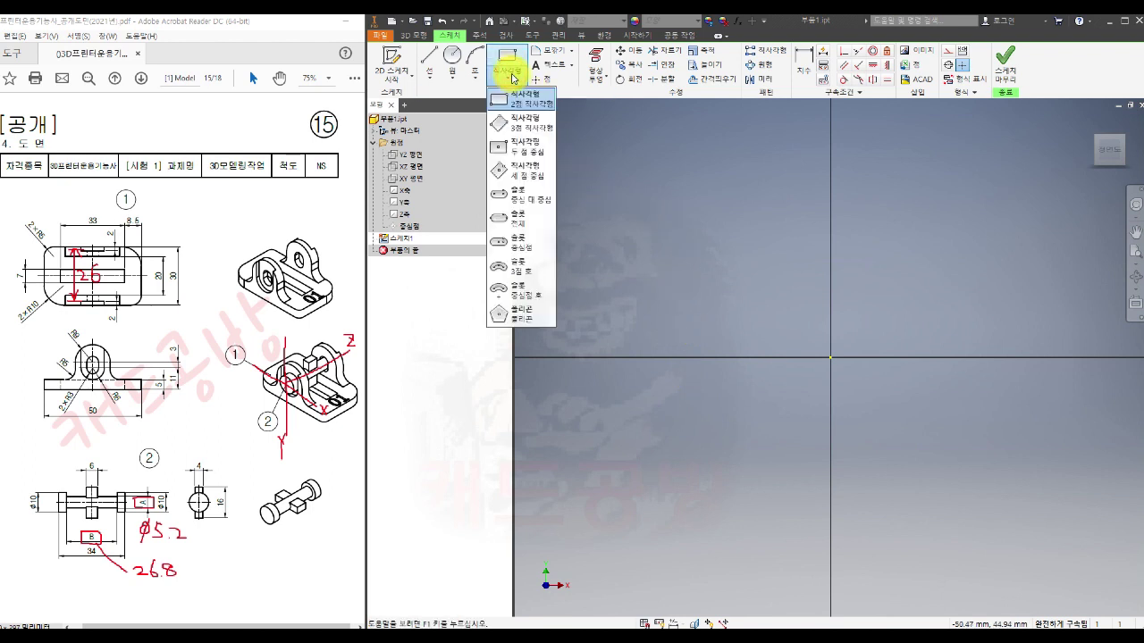
pyautogui.click(525, 199)
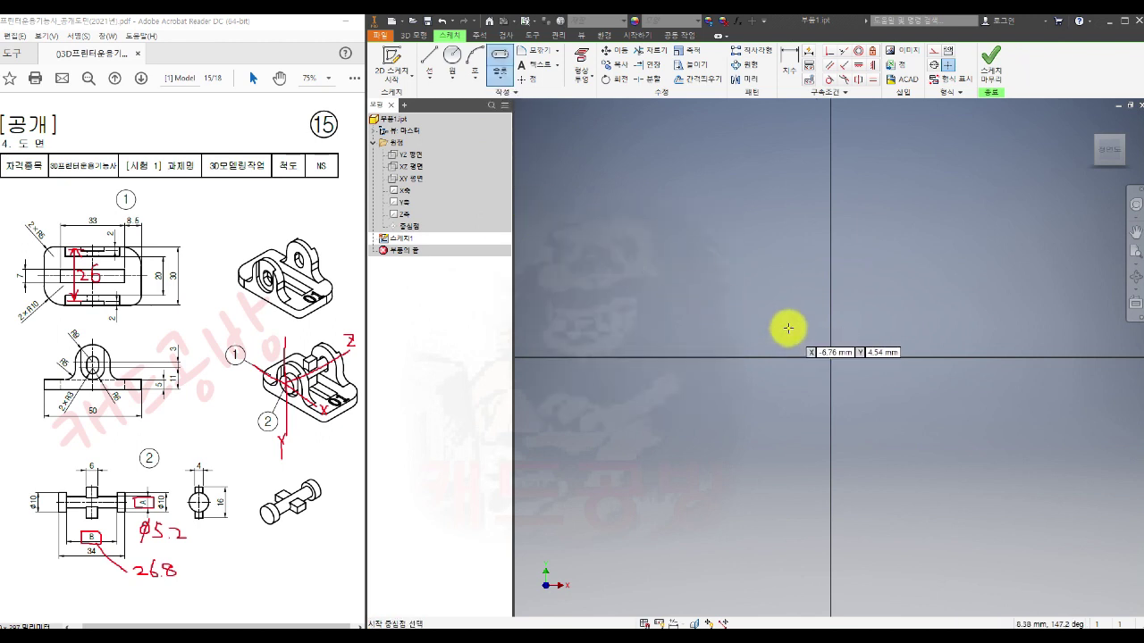
pyautogui.click(795, 299)
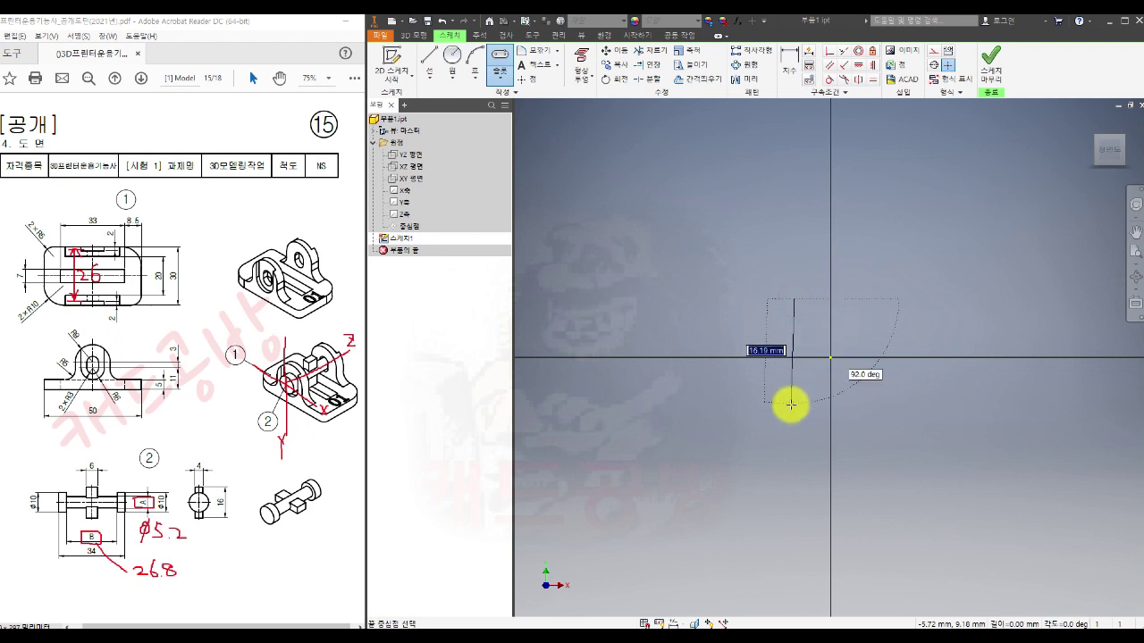
pyautogui.click(795, 402)
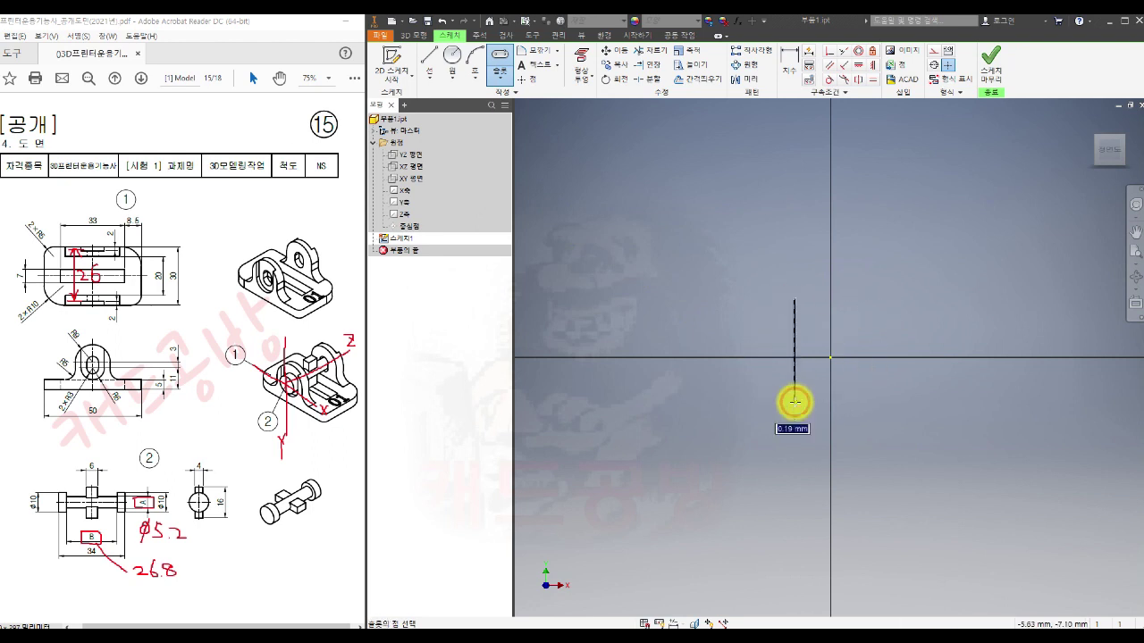
pyautogui.click(844, 399)
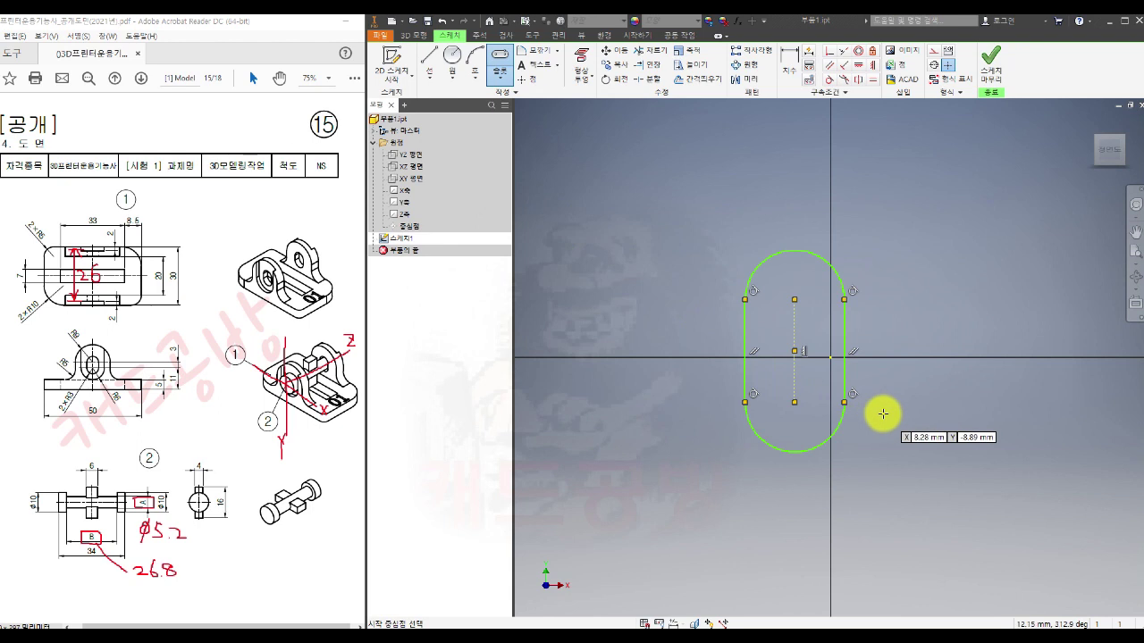
pyautogui.press('Escape')
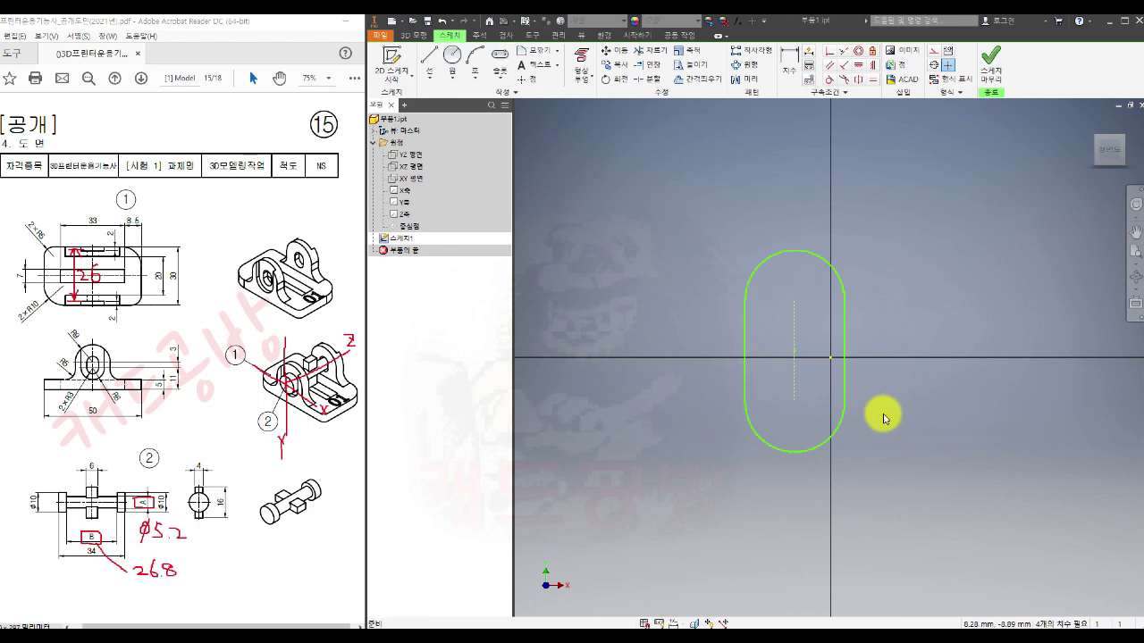
# - Apply a coincident constraint between the midpoint of the slot's centreline and the sketch origin
pyautogui.click(830, 54)
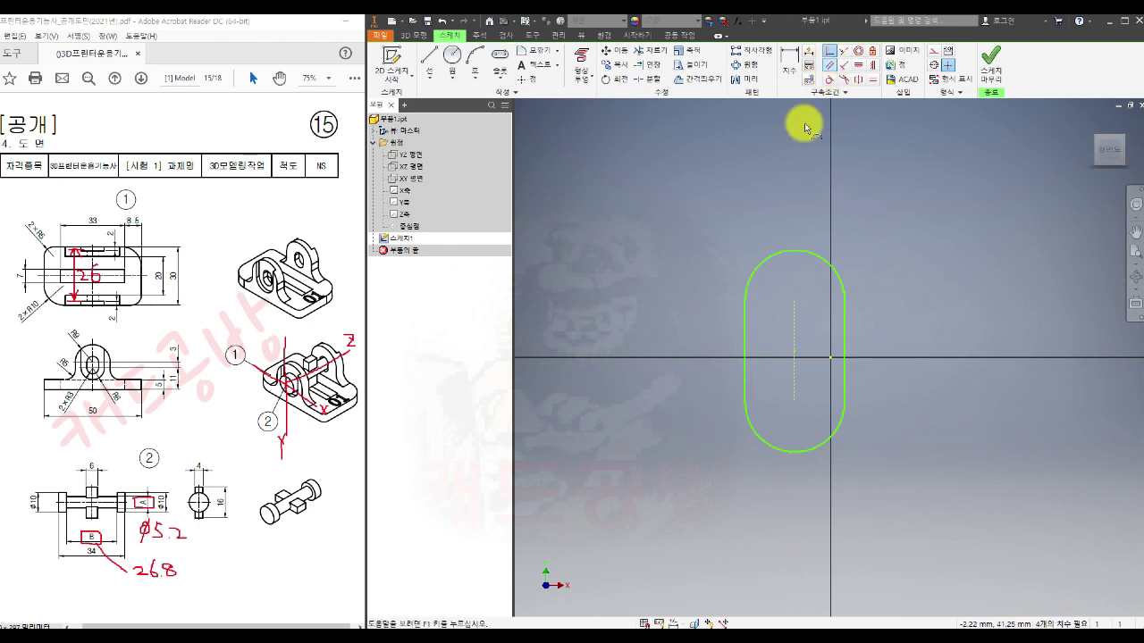
pyautogui.click(795, 355)
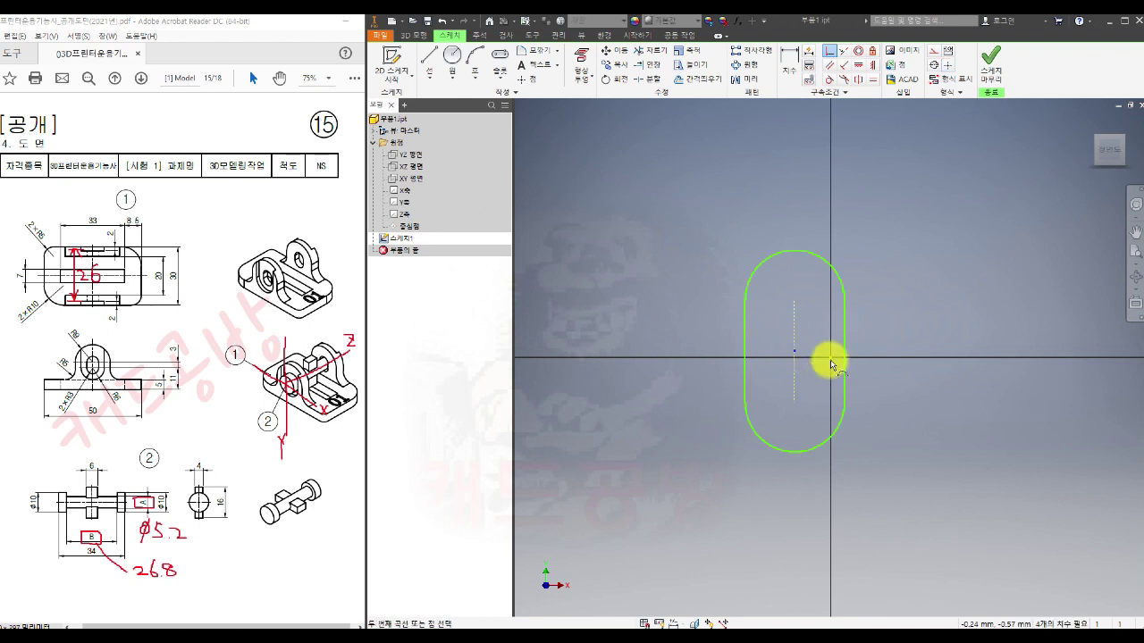
pyautogui.click(831, 357)
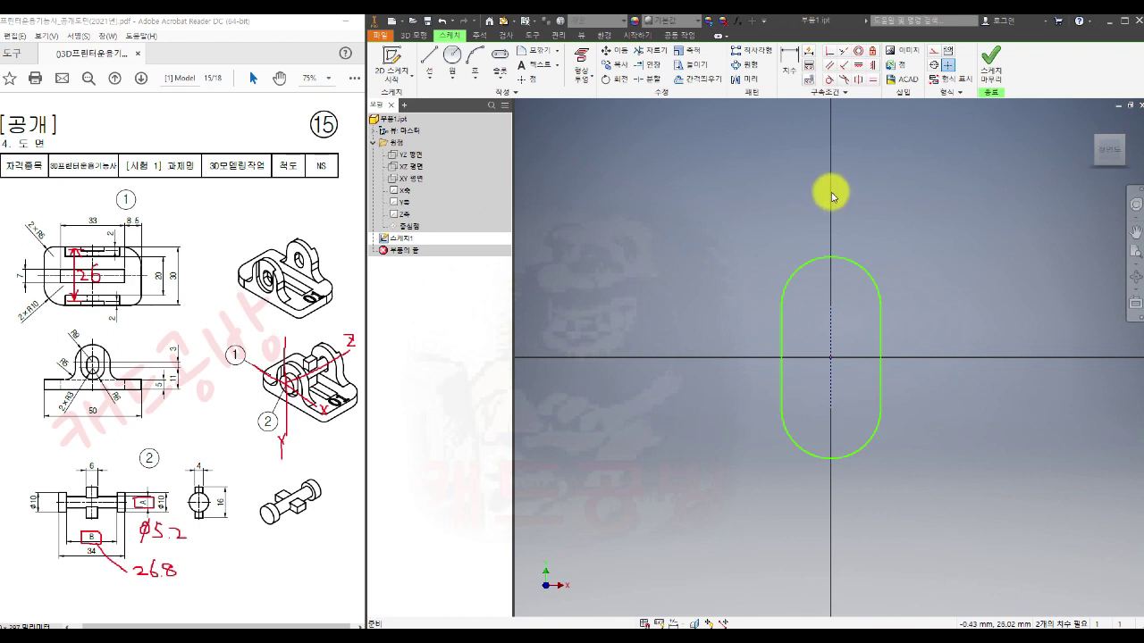
# - Dimension the distance between the slot's two arc centres as 3 mm
pyautogui.click(790, 62)
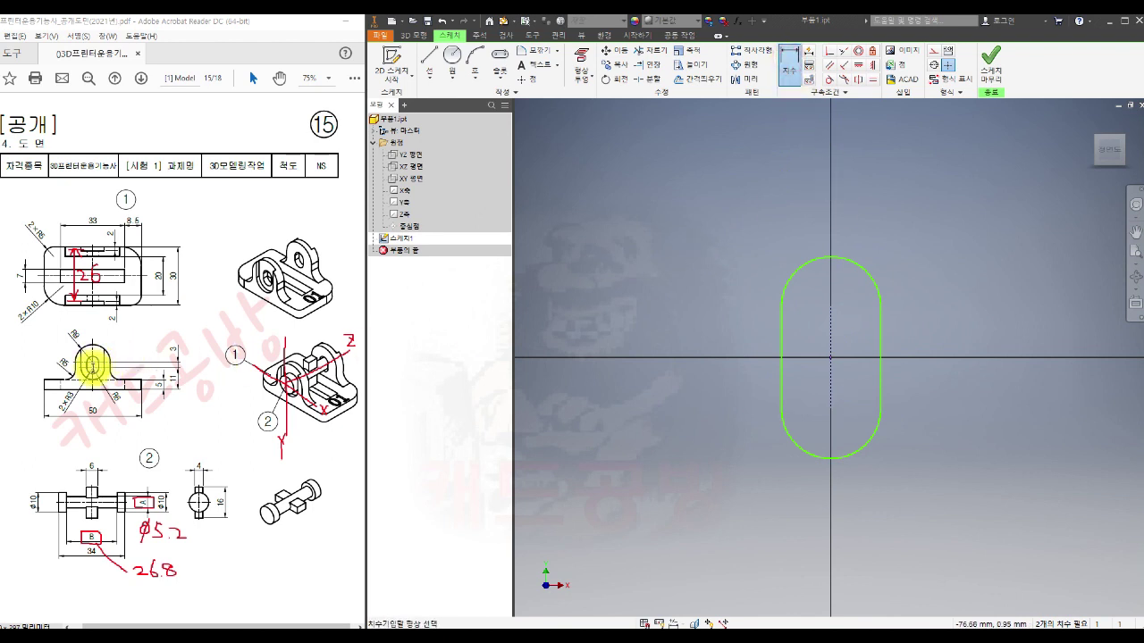
pyautogui.click(829, 306)
pyautogui.click(830, 409)
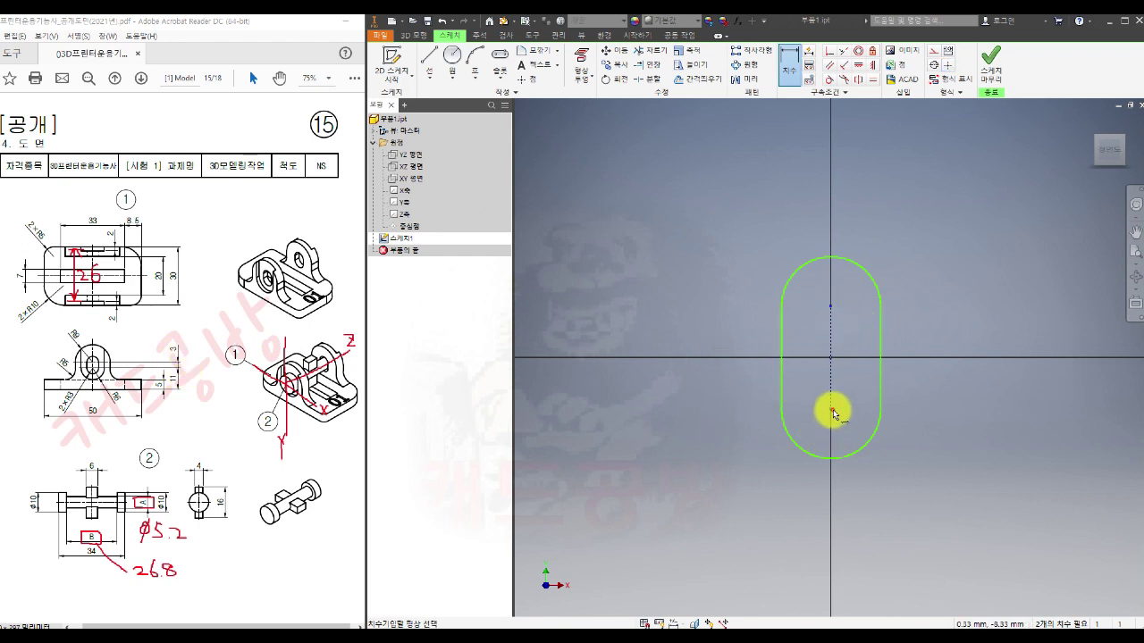
pyautogui.click(925, 382)
pyautogui.write('1')
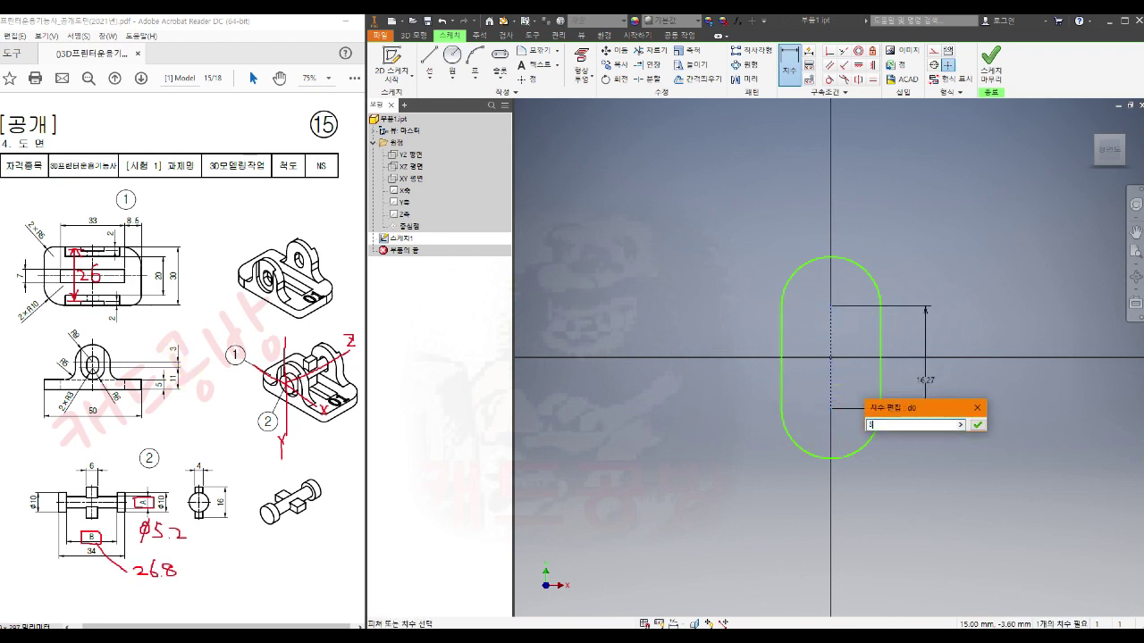
pyautogui.press('Return')
pyautogui.scroll(7, 862, 367)
pyautogui.moveTo(852, 376)
pyautogui.mouseDown(button='middle')
pyautogui.moveTo(1046, 435)
pyautogui.moveTo(923, 394)
pyautogui.mouseUp(button='middle')
pyautogui.scroll(-2, 967, 421)
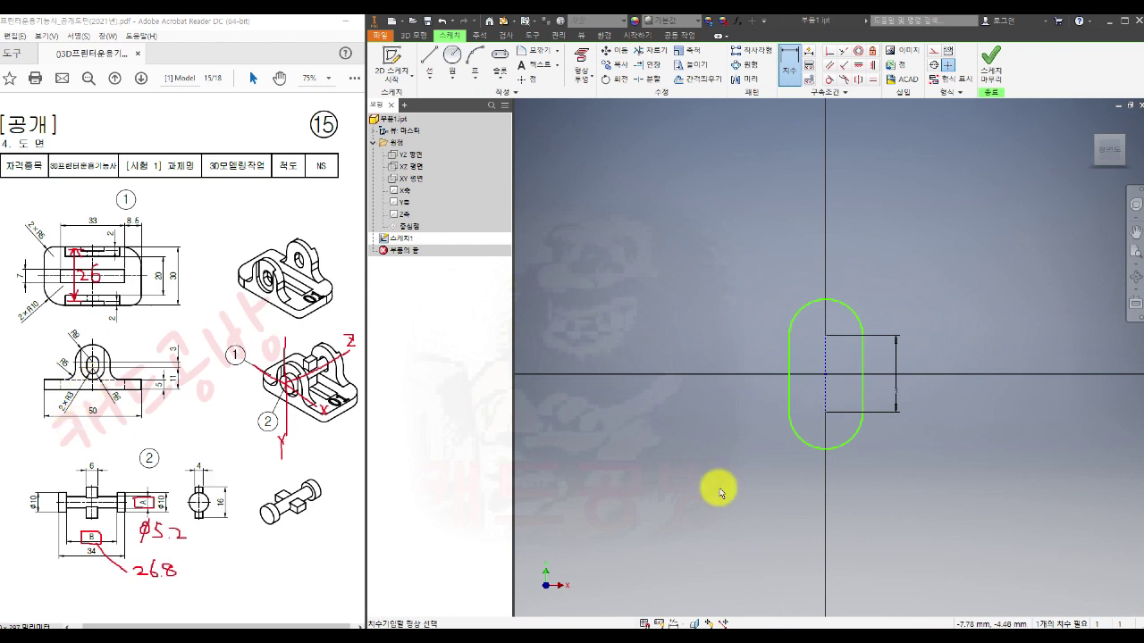
# - Dimension the radius of the slot's lower arc as 3 mm
pyautogui.click(842, 447)
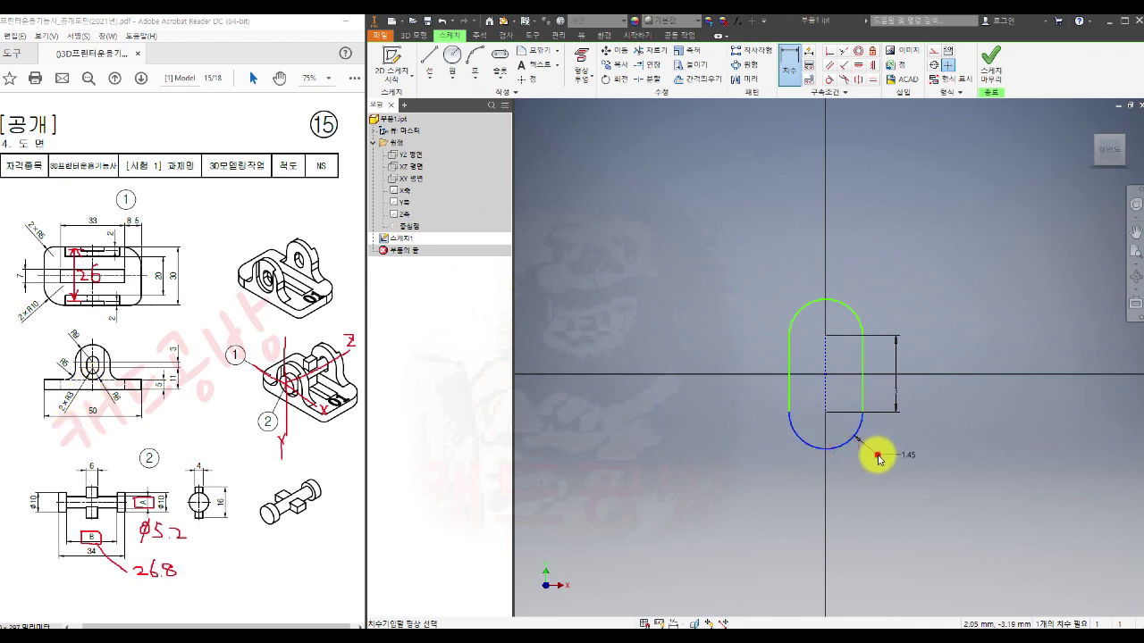
pyautogui.click(876, 457)
pyautogui.write('5')
pyautogui.press('Return')
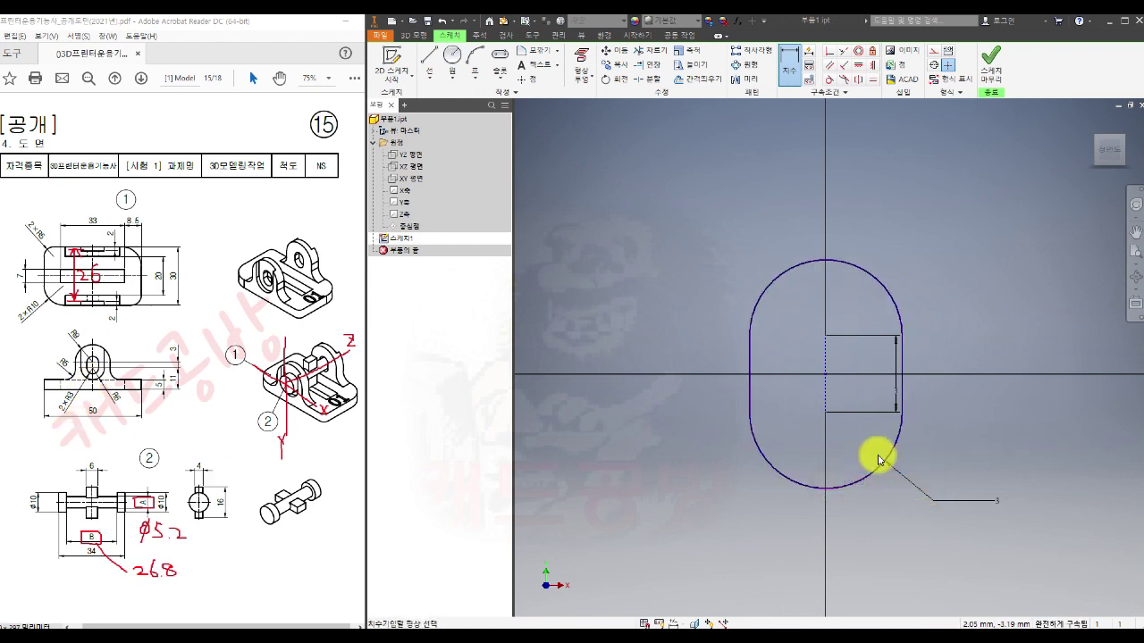
pyautogui.scroll(-2, 877, 457)
pyautogui.scroll(-1, 848, 424)
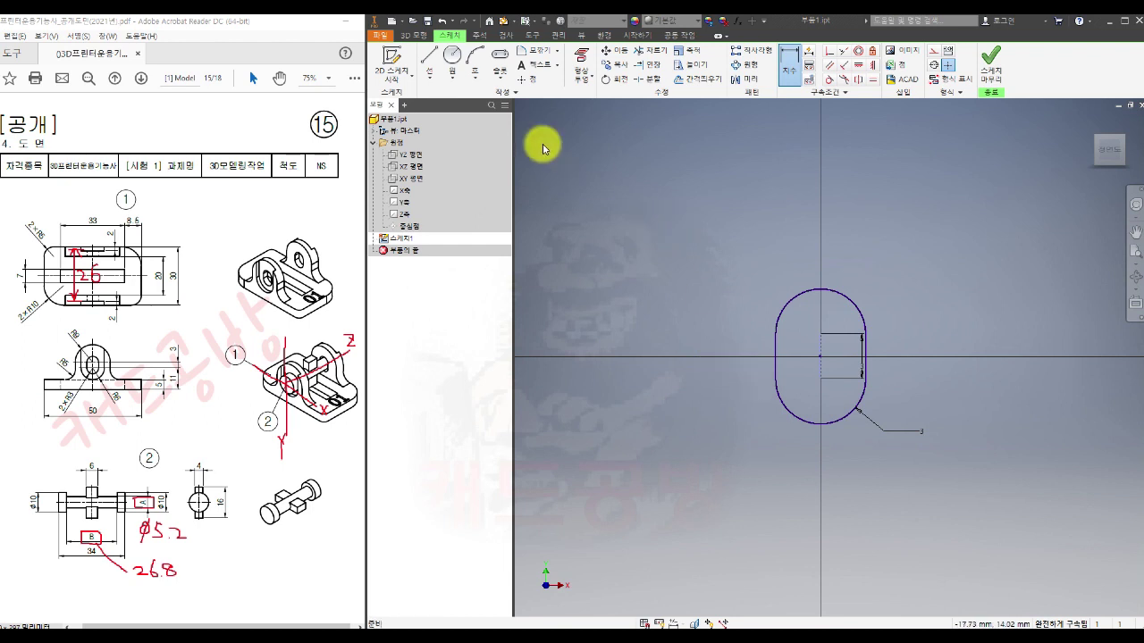
# - Draw an open arch around the slot with two vertical legs joined by a tangent top arc of about 5.8 mm radius
pyautogui.click(430, 57)
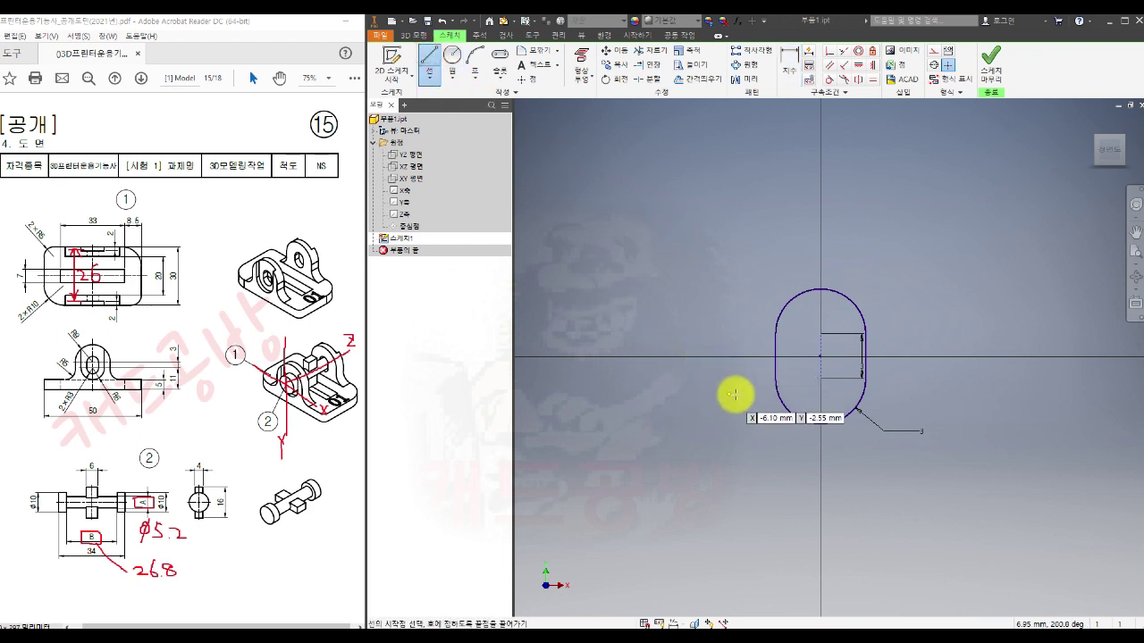
pyautogui.click(735, 423)
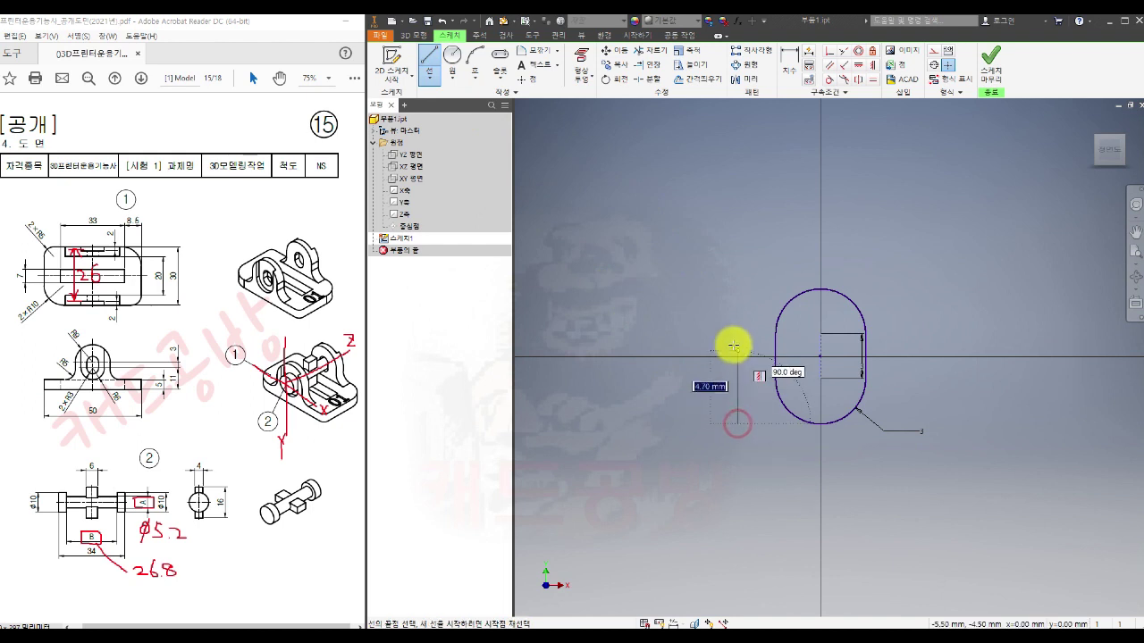
pyautogui.click(737, 334)
pyautogui.moveTo(737, 334); pyautogui.dragTo(912, 327)
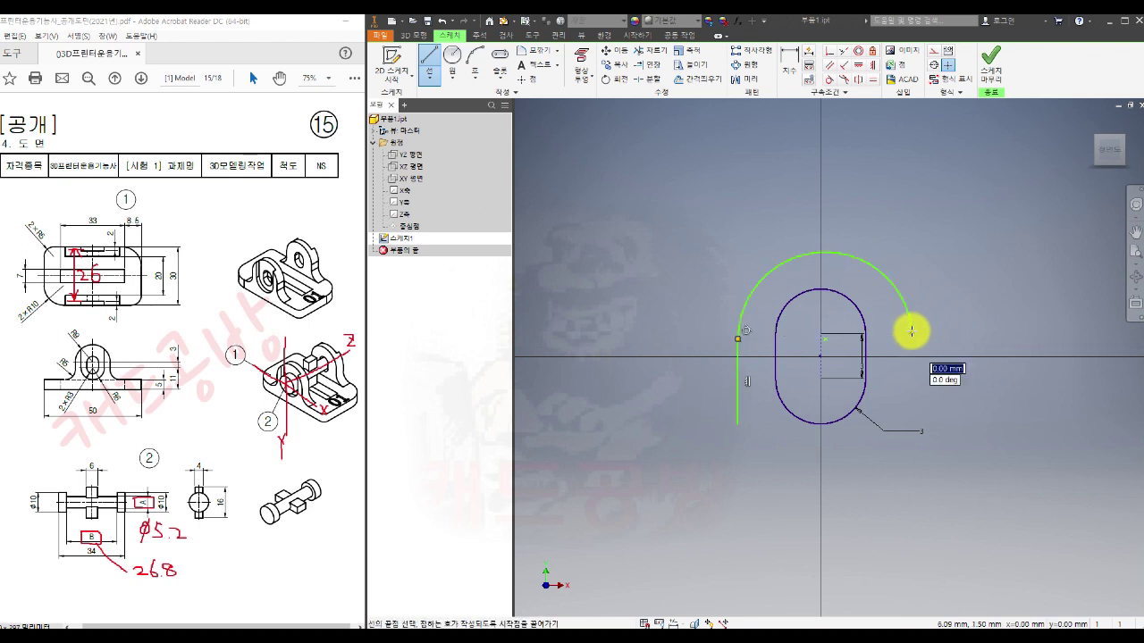
pyautogui.click(911, 427)
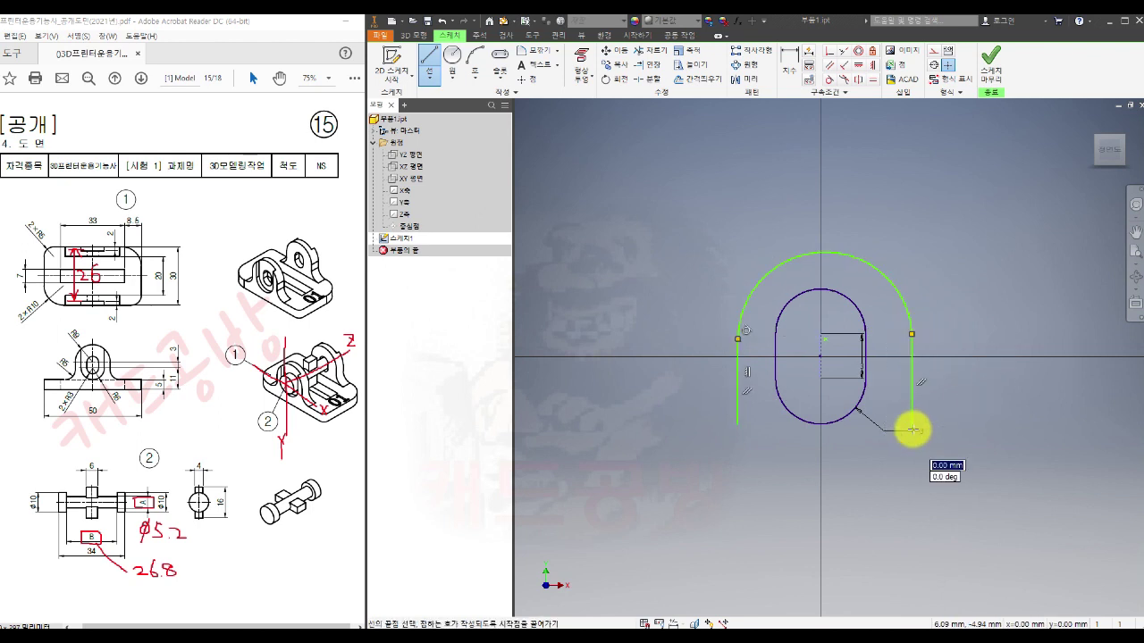
pyautogui.press('Escape')
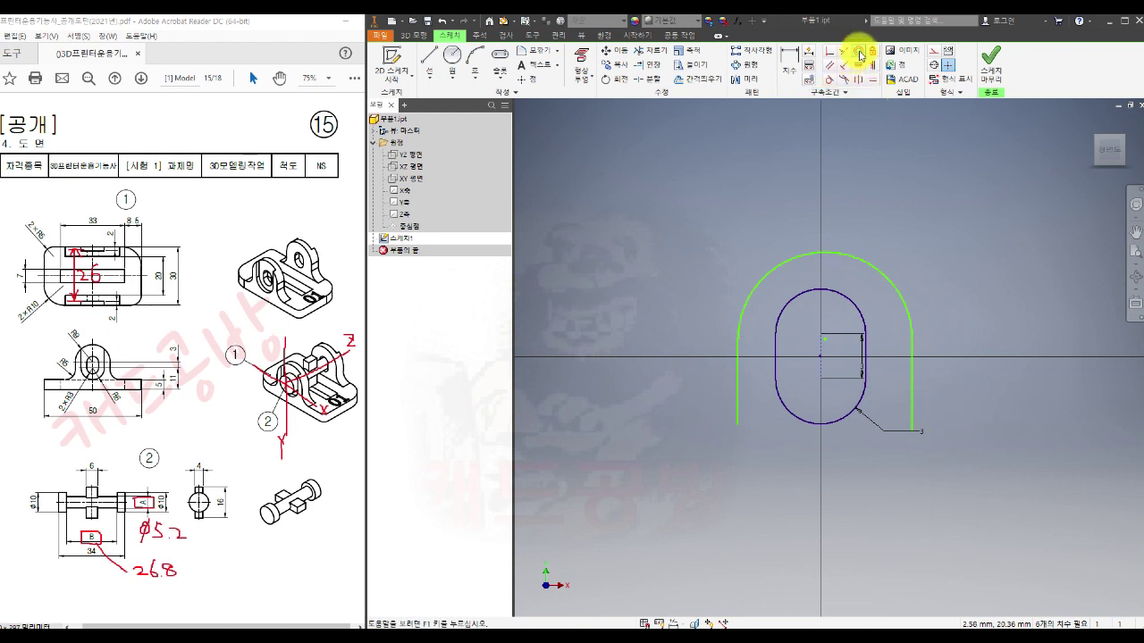
# - Apply a concentric constraint between the arch's top arc and the slot's upper arc
pyautogui.click(859, 54)
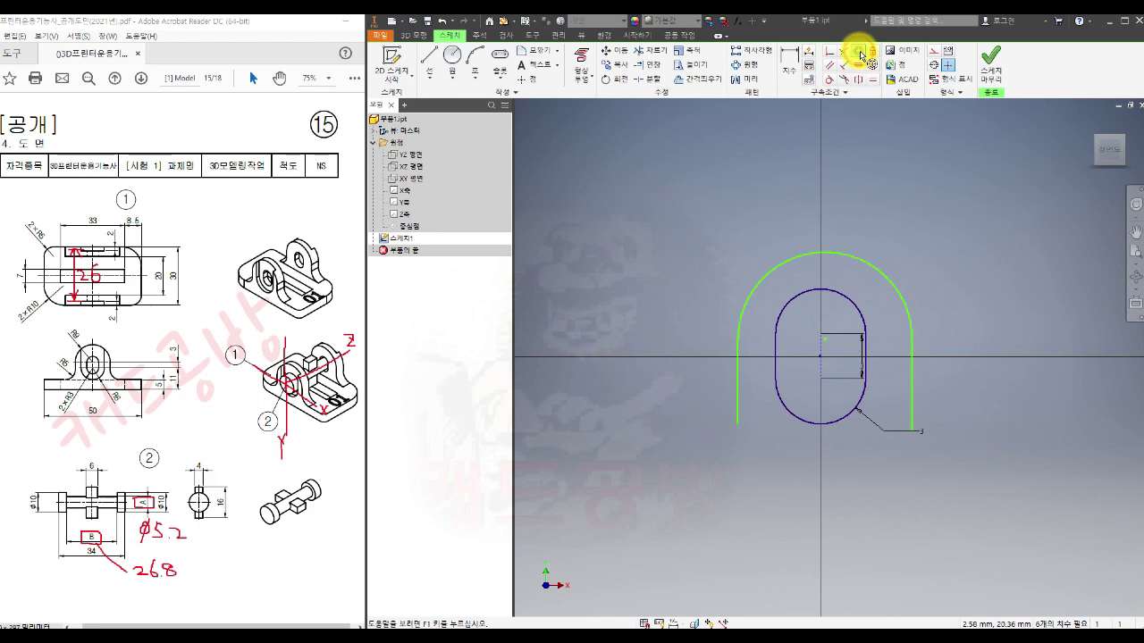
pyautogui.click(858, 258)
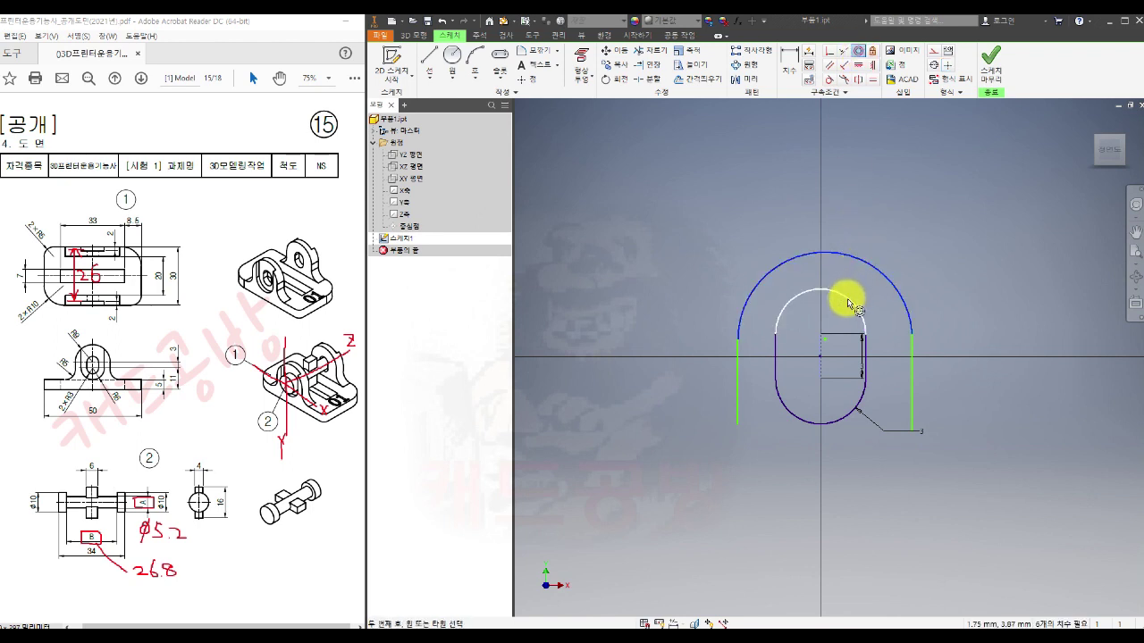
pyautogui.click(849, 304)
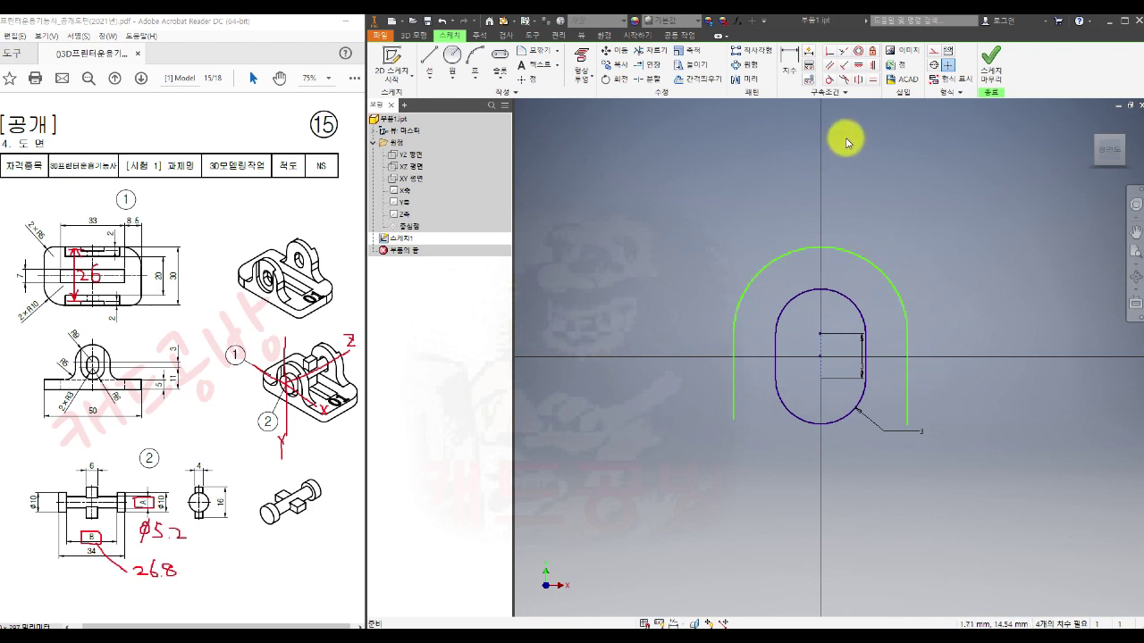
# - Apply a tangent constraint between the arch's right leg and its arc, and try the same on the left leg
pyautogui.click(830, 80)
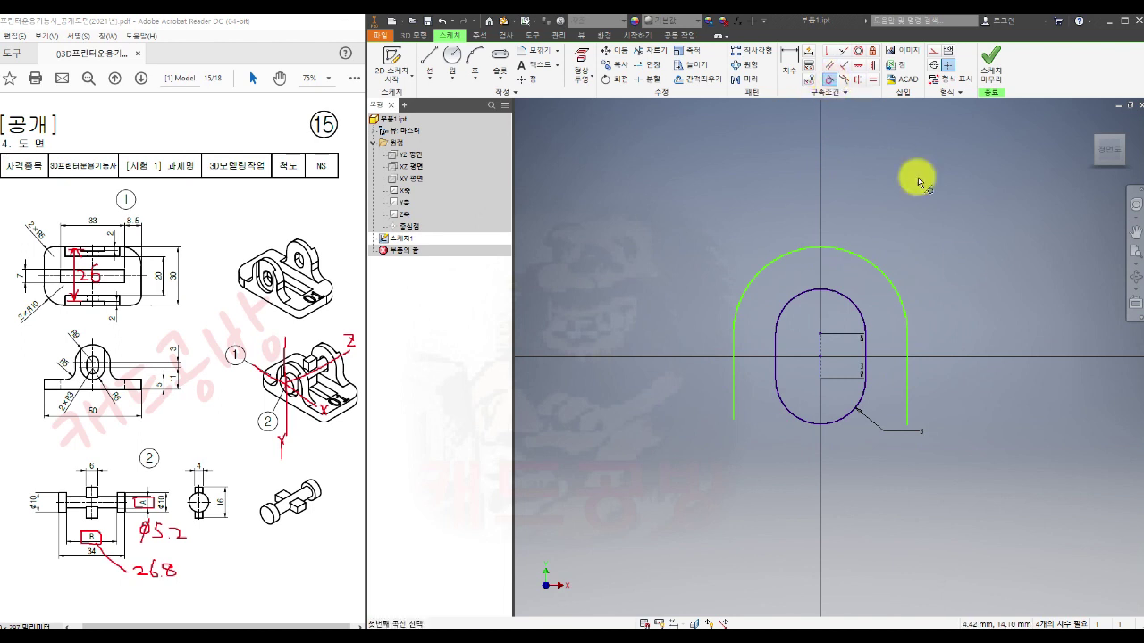
pyautogui.click(907, 351)
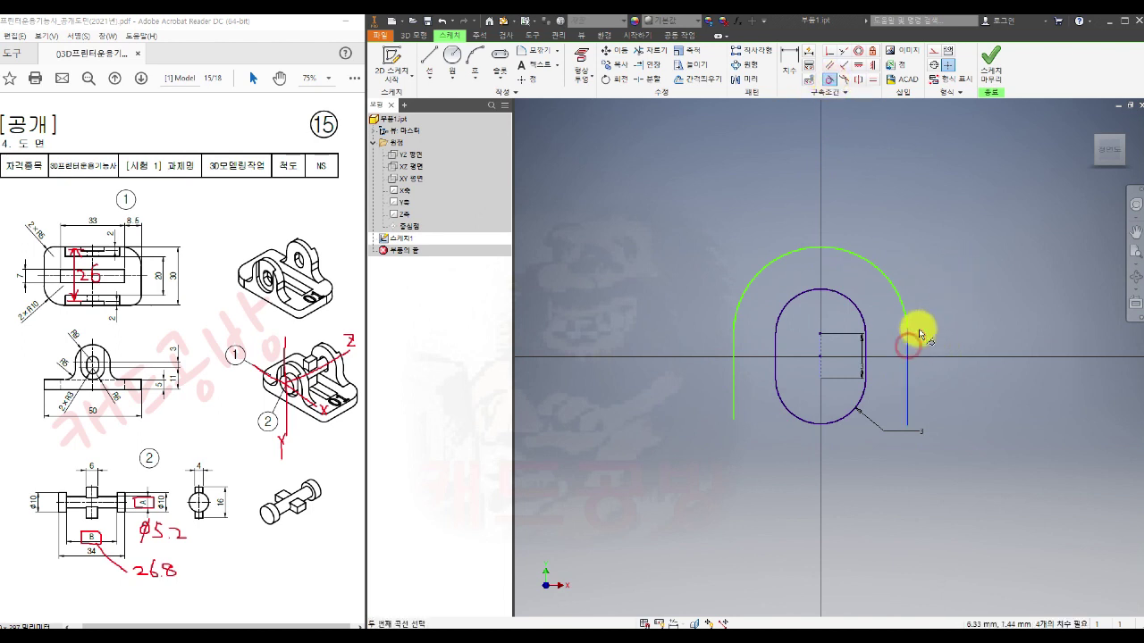
pyautogui.click(901, 299)
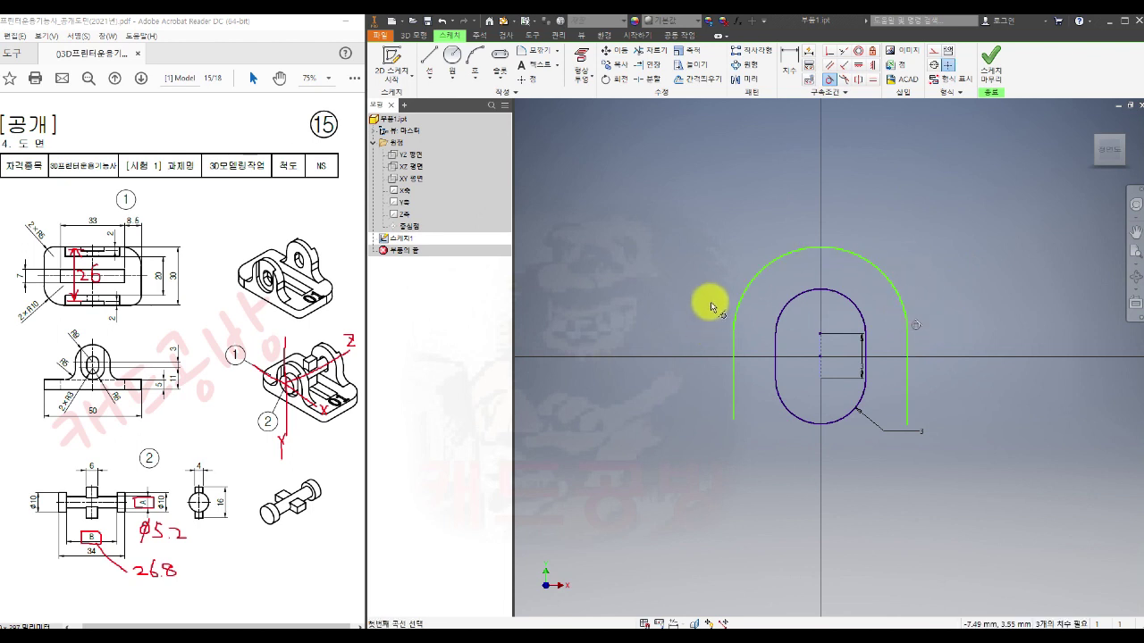
pyautogui.click(742, 305)
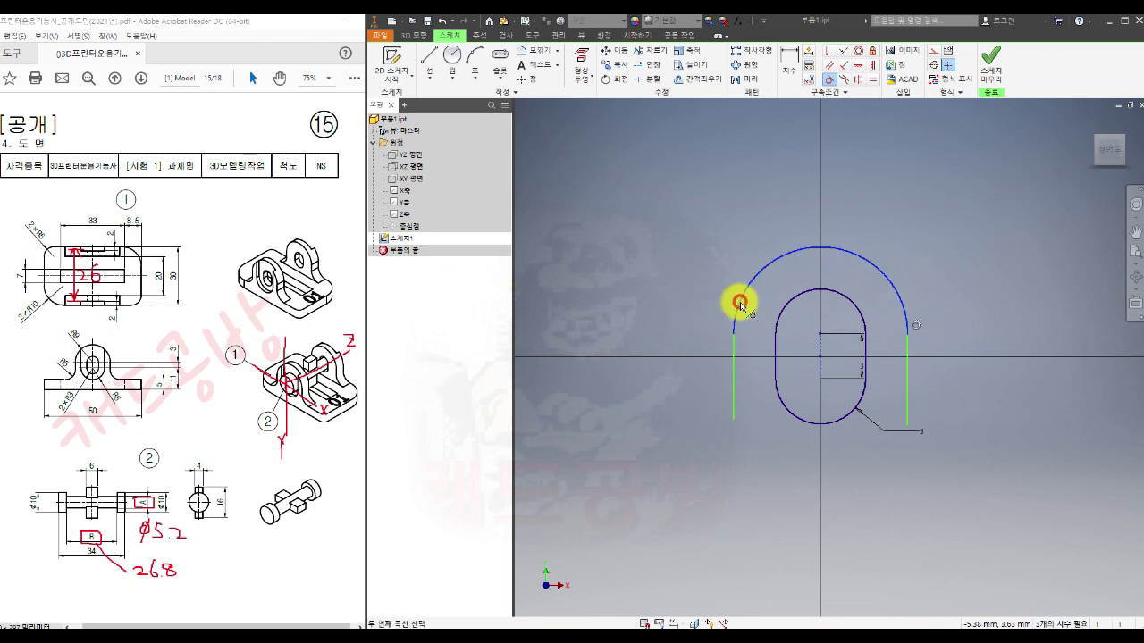
pyautogui.click(733, 348)
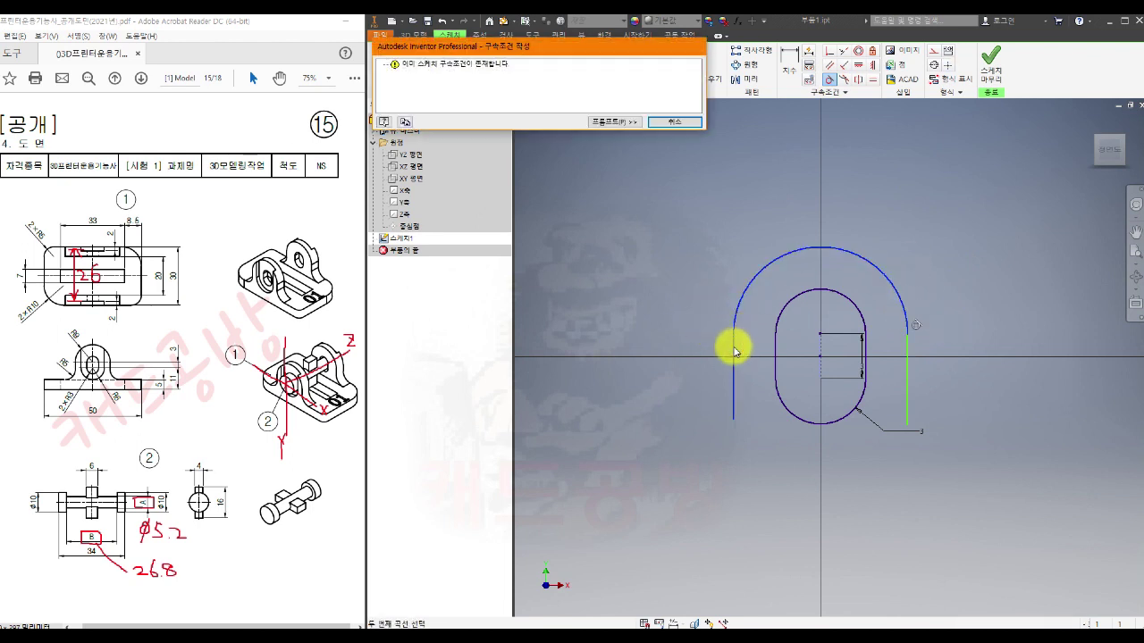
pyautogui.click(671, 120)
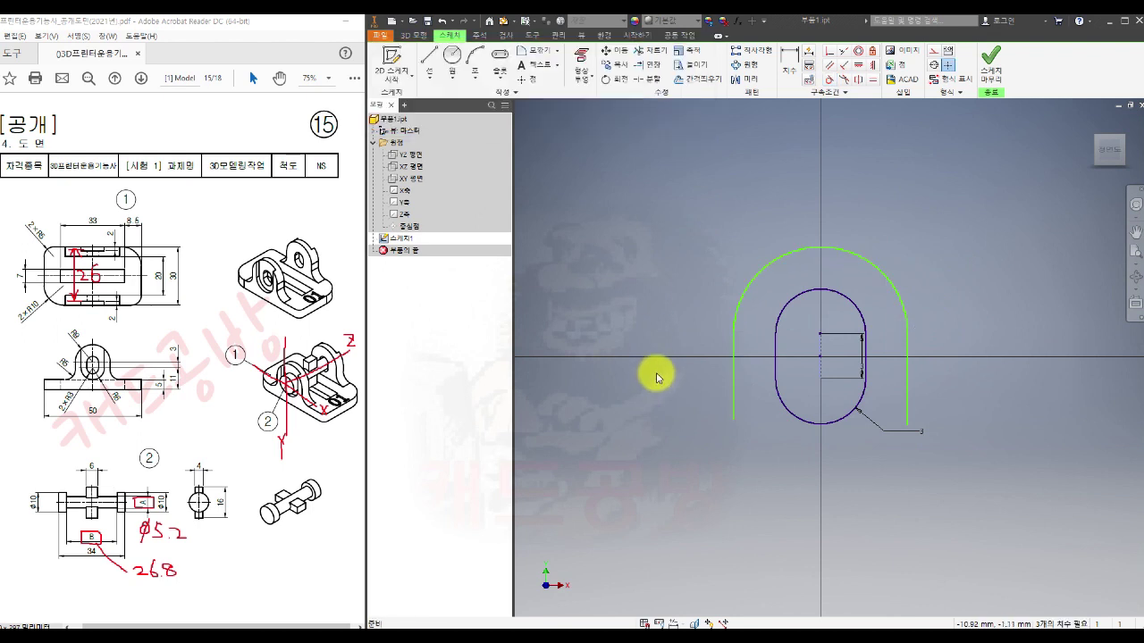
# - Dimension the radius of the arch's outer arc as 9 mm
pyautogui.click(789, 66)
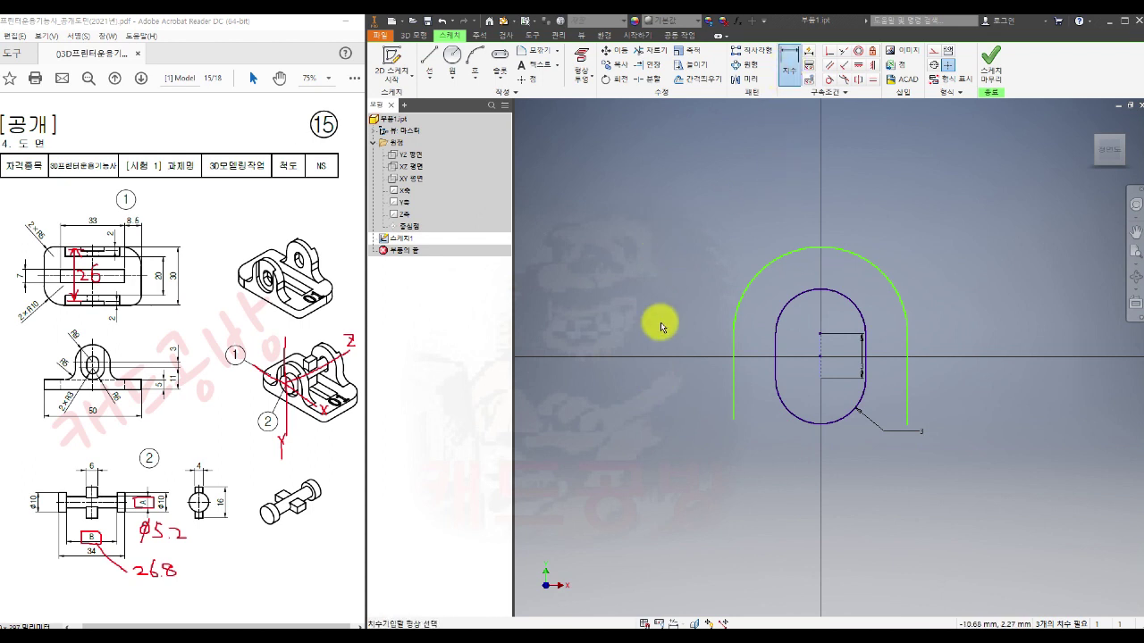
pyautogui.click(784, 265)
pyautogui.click(728, 223)
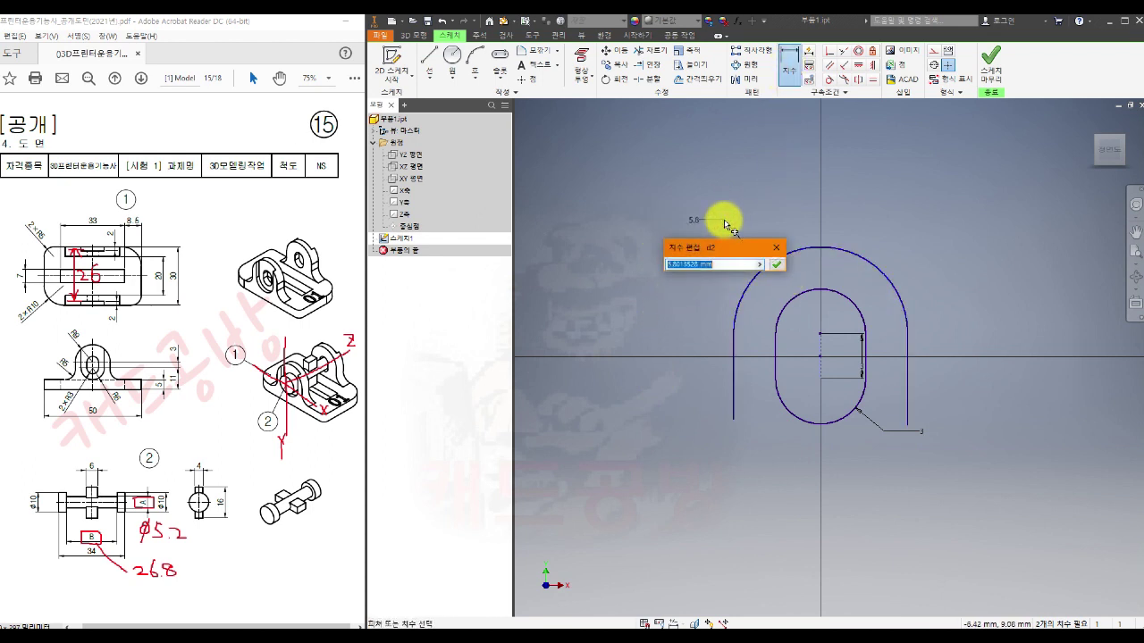
pyautogui.write('15')
pyautogui.press('Return')
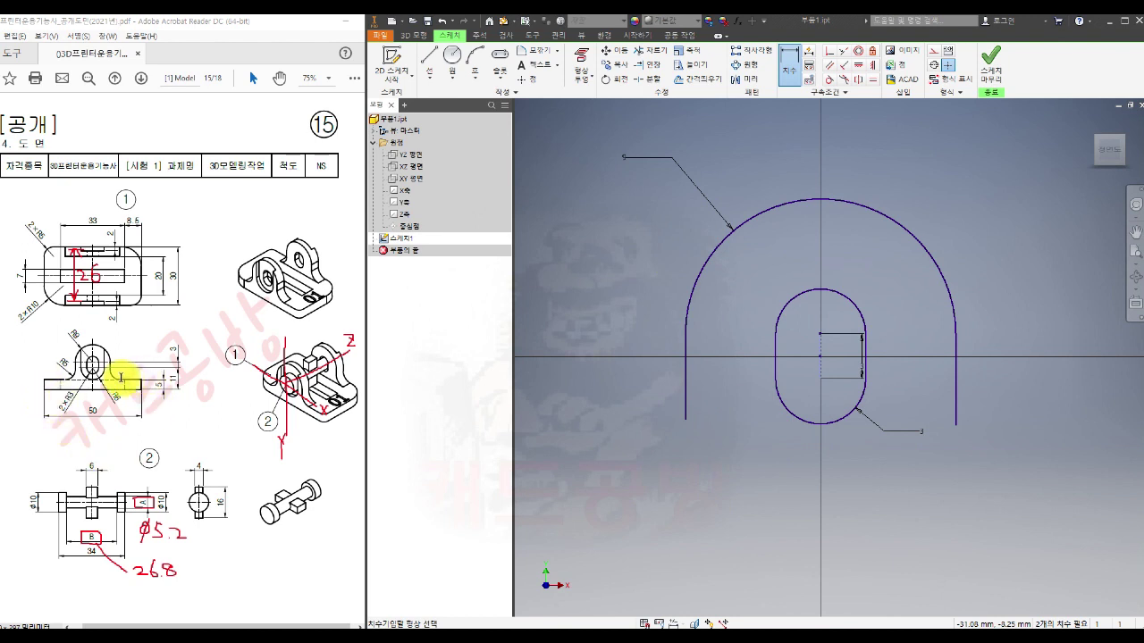
# - Draw a 50 by 5 mm two-point rectangle below the arch and move its width dimension inside the rectangle
pyautogui.click(500, 70)
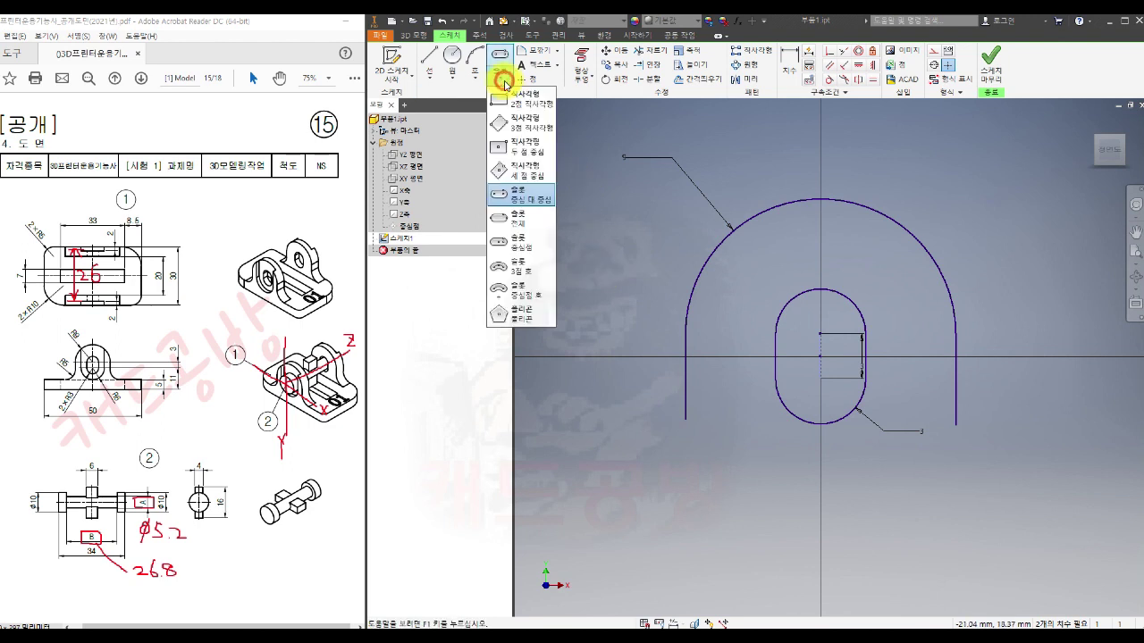
pyautogui.click(506, 102)
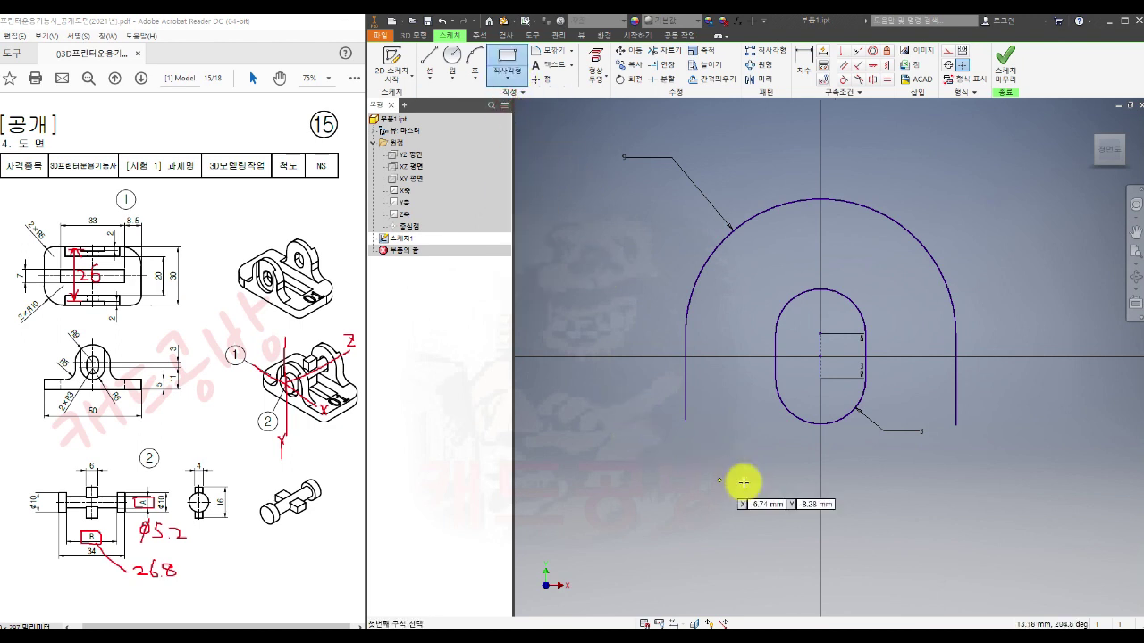
pyautogui.moveTo(741, 480)
pyautogui.mouseDown(button='middle')
pyautogui.moveTo(739, 415)
pyautogui.moveTo(771, 358)
pyautogui.mouseUp(button='middle')
pyautogui.scroll(-5, 738, 436)
pyautogui.scroll(4, 810, 348)
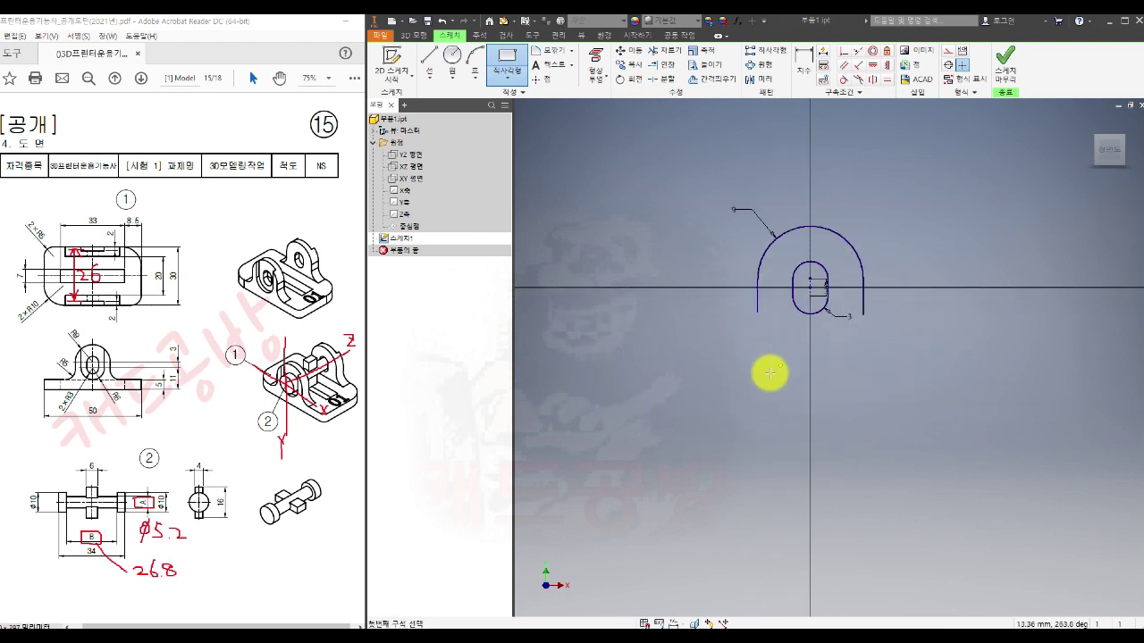
pyautogui.click(654, 371)
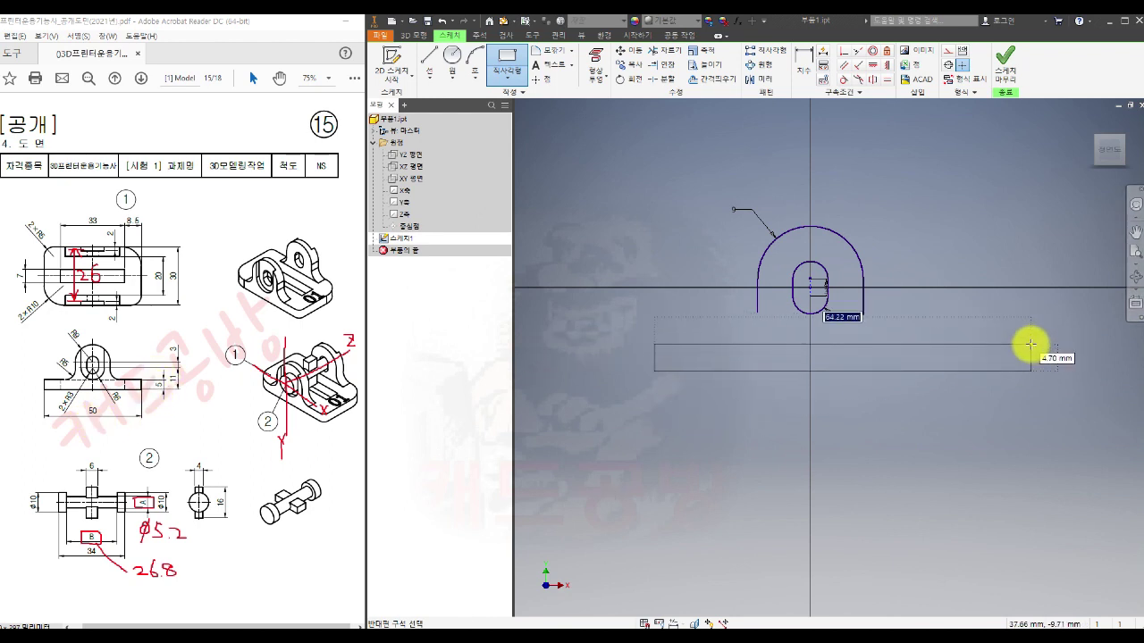
pyautogui.press('Tab')
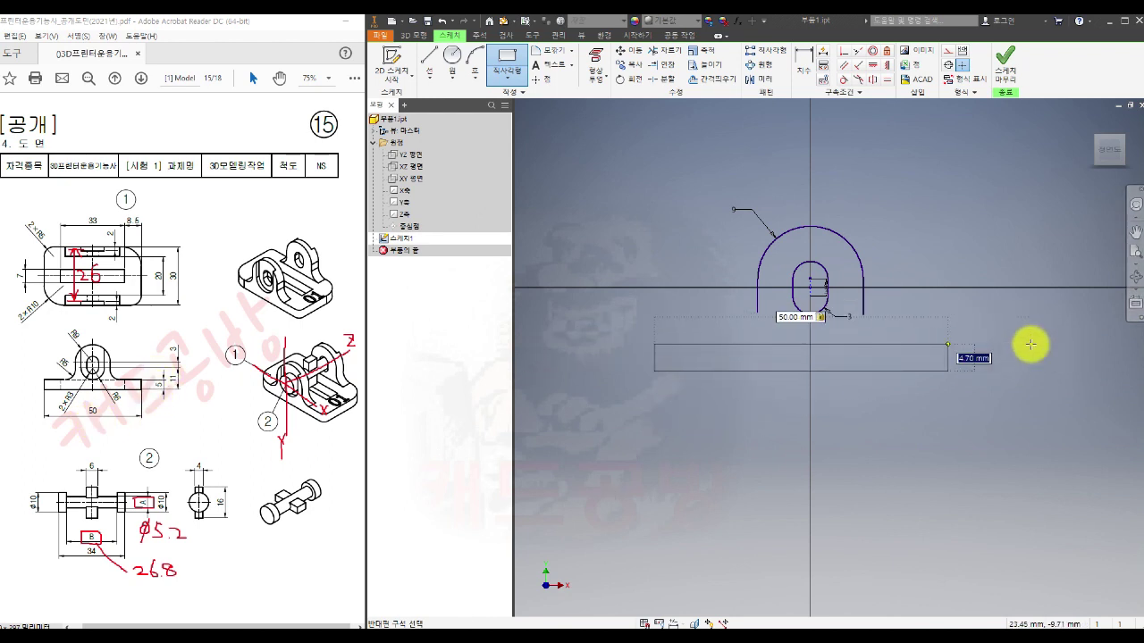
pyautogui.write('5')
pyautogui.press('Return')
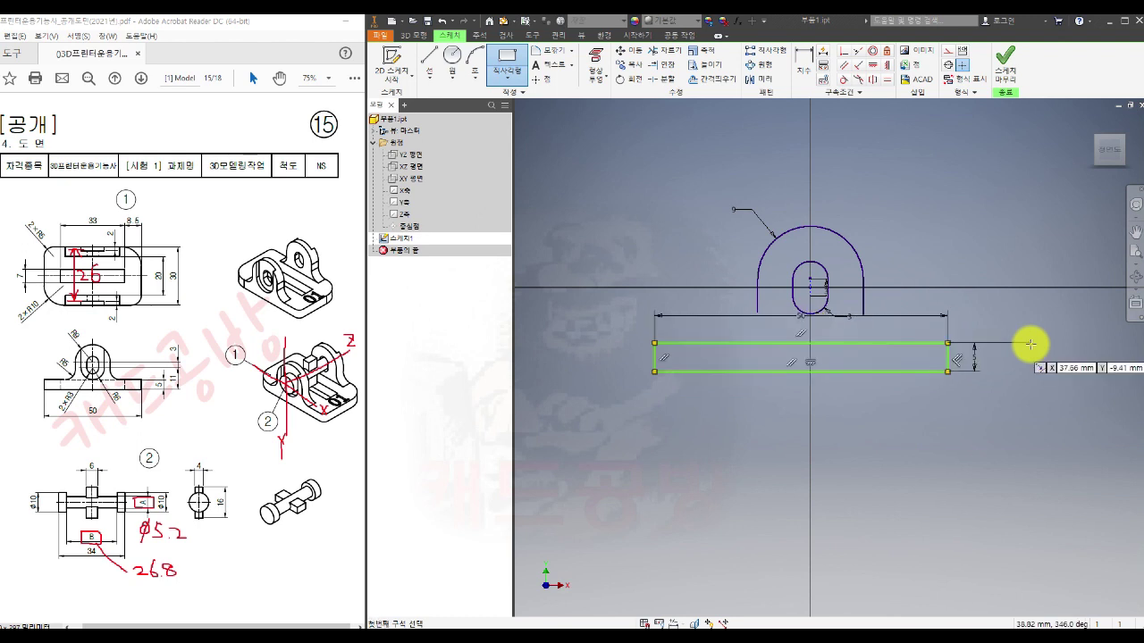
pyautogui.press('Escape')
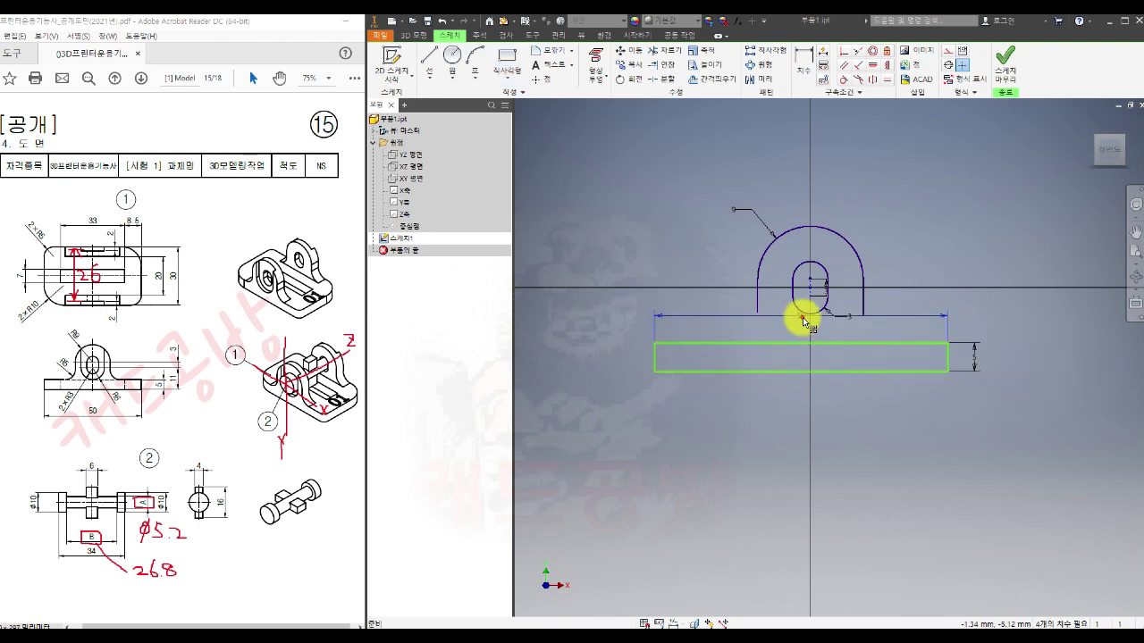
pyautogui.moveTo(802, 320); pyautogui.dragTo(799, 401)
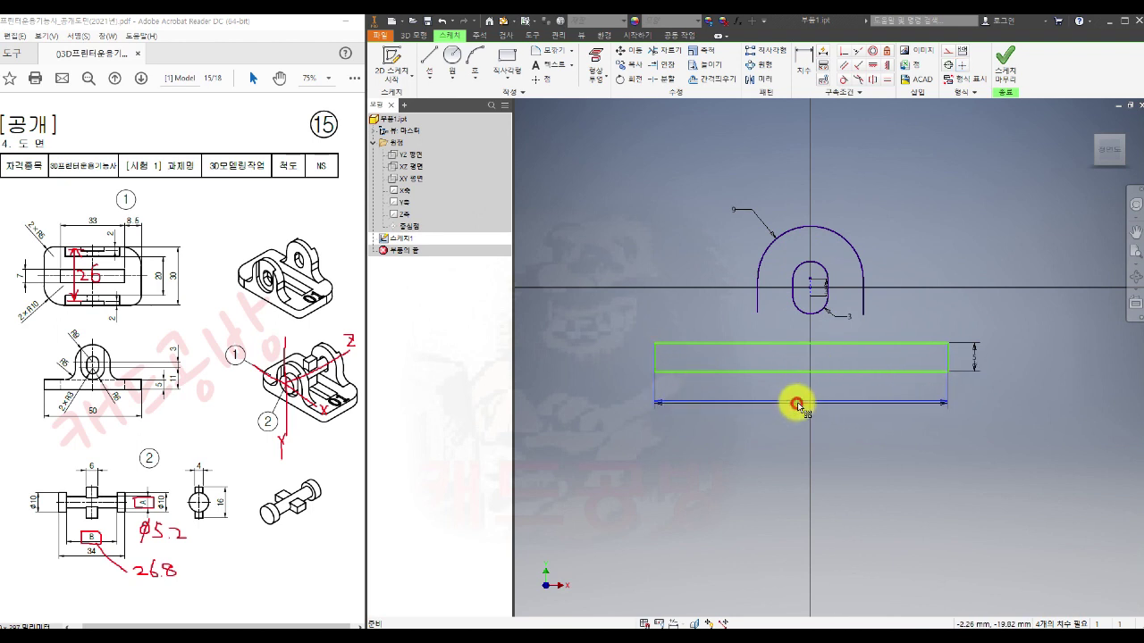
pyautogui.moveTo(798, 401); pyautogui.dragTo(811, 361)
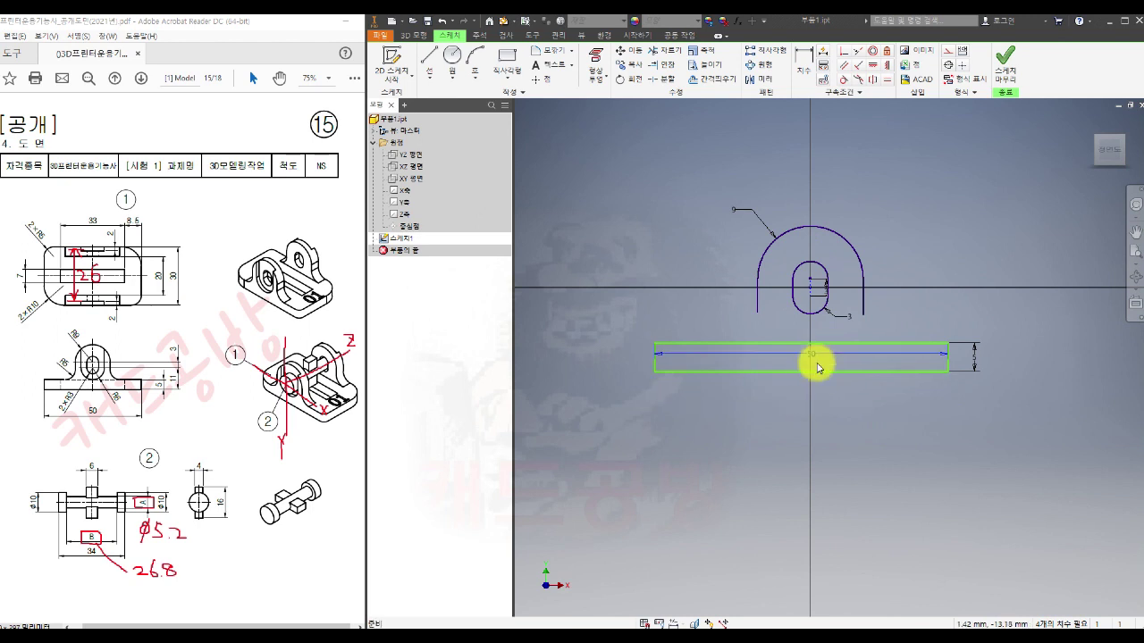
# - Make the rectangle's two short sides symmetric about the slot's vertical centreline
pyautogui.click(876, 81)
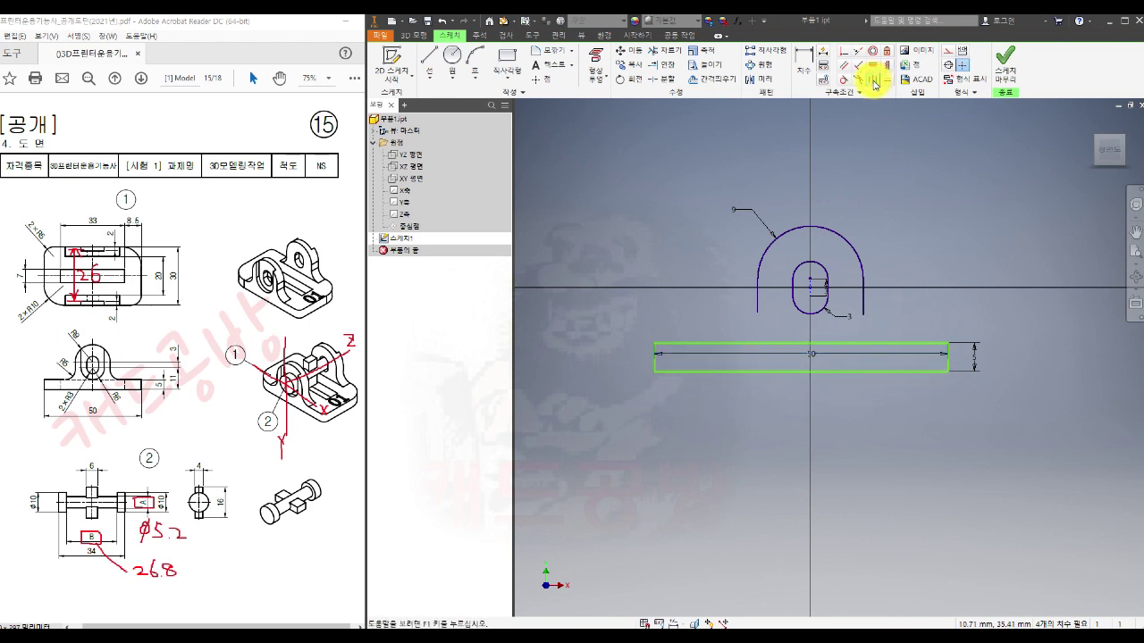
pyautogui.click(947, 362)
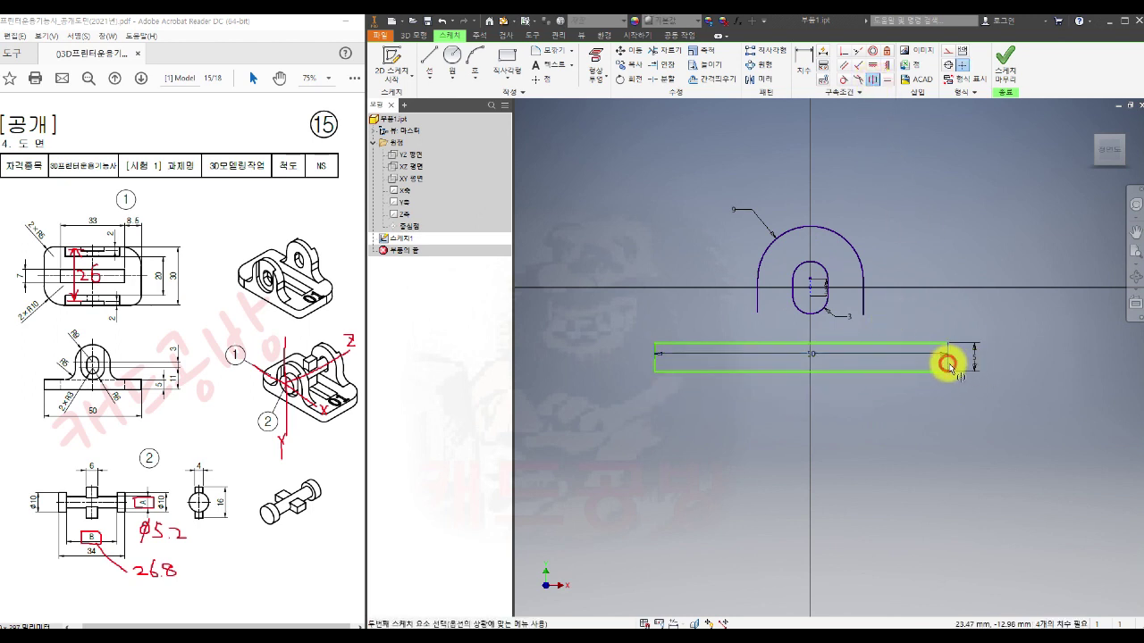
pyautogui.click(657, 366)
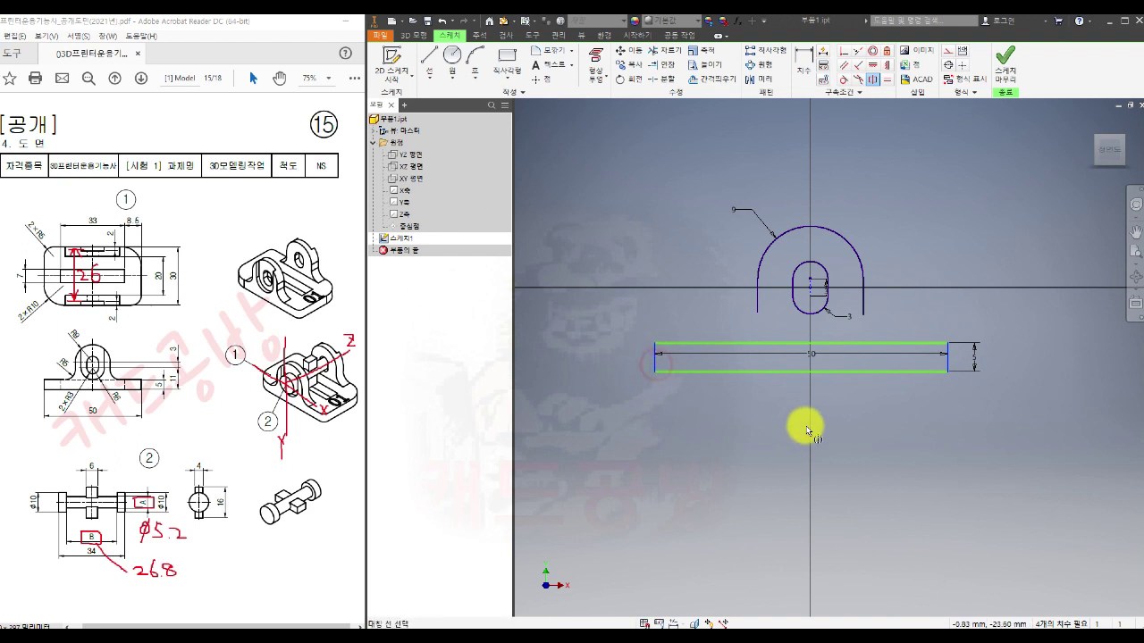
pyautogui.click(811, 292)
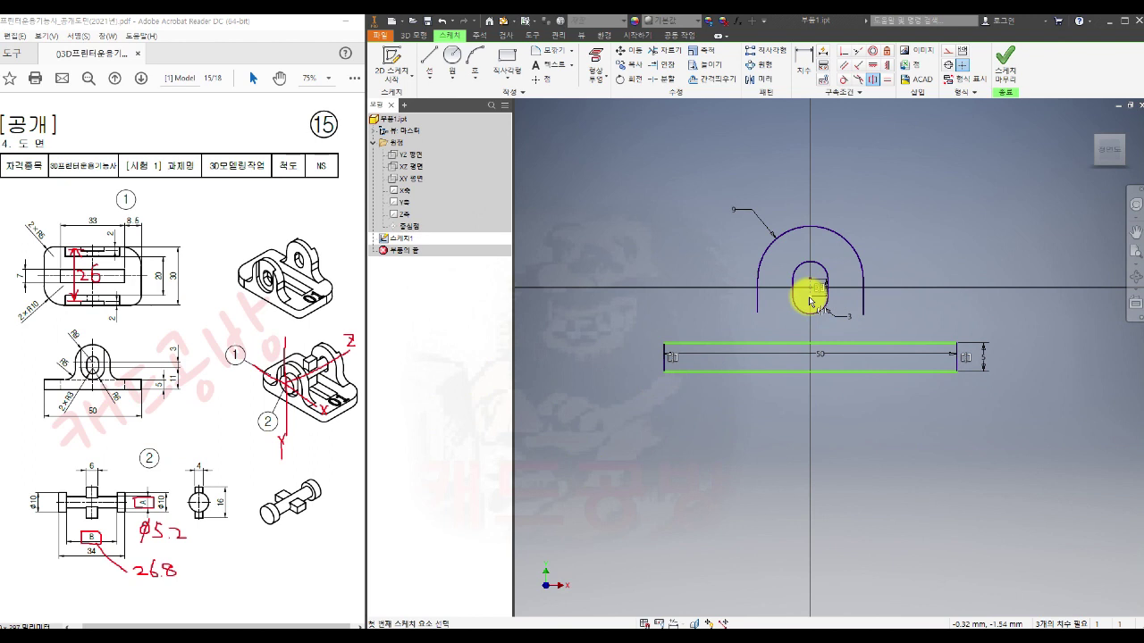
# - Dimension the vertical distance from the slot's lower arc centre to the rectangle's bottom edge as 11 mm
pyautogui.click(804, 63)
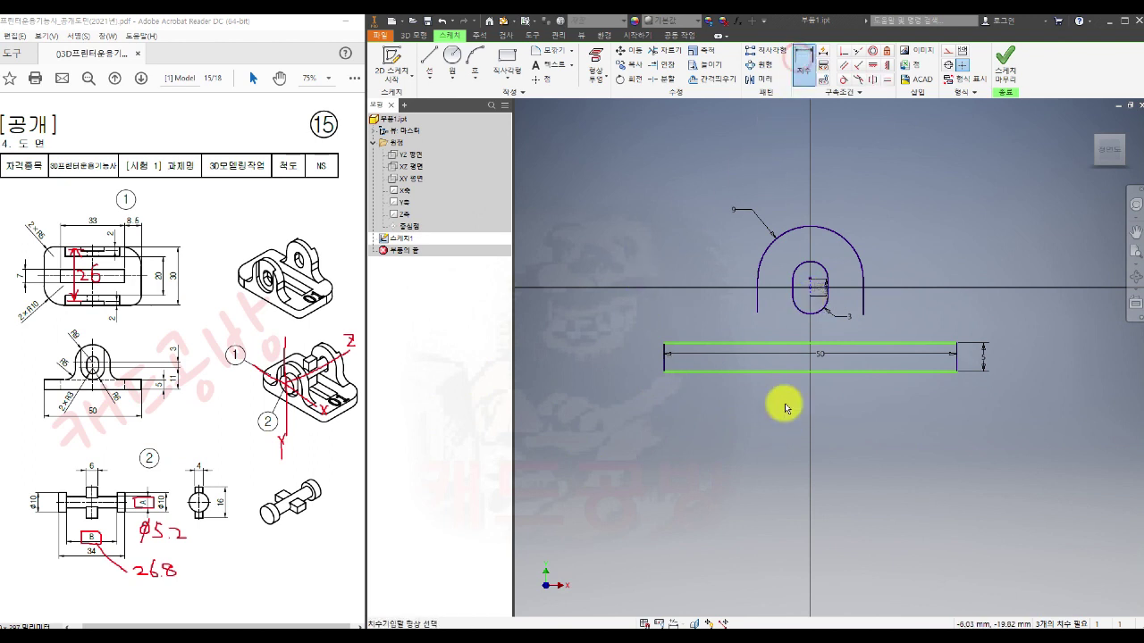
pyautogui.click(812, 301)
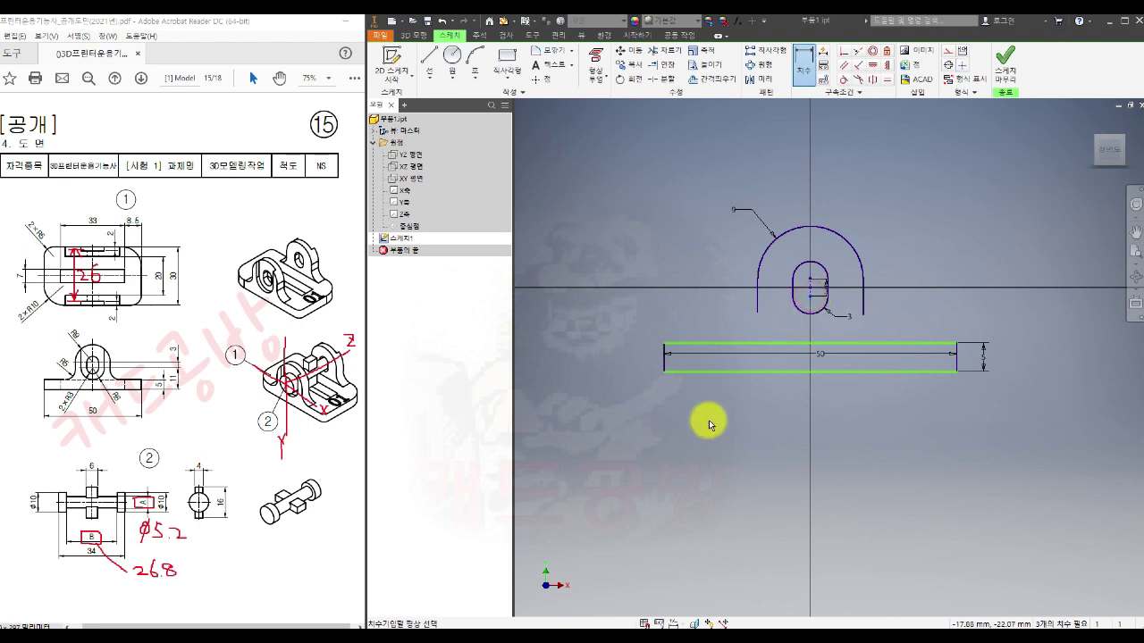
pyautogui.click(863, 372)
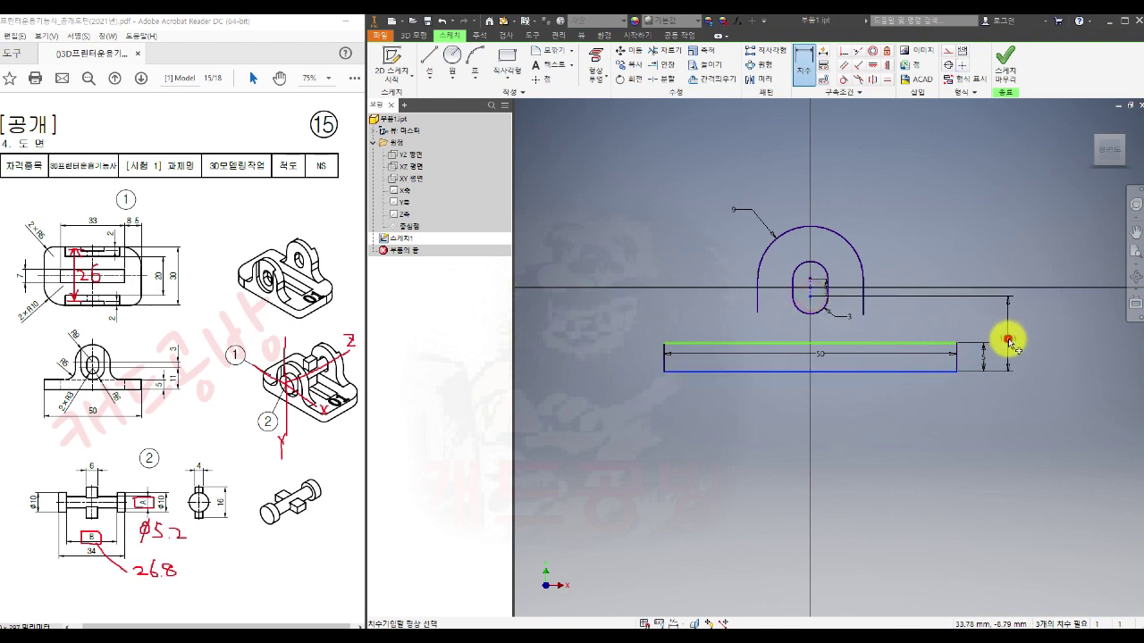
pyautogui.click(1007, 342)
pyautogui.write('11')
pyautogui.press('Return')
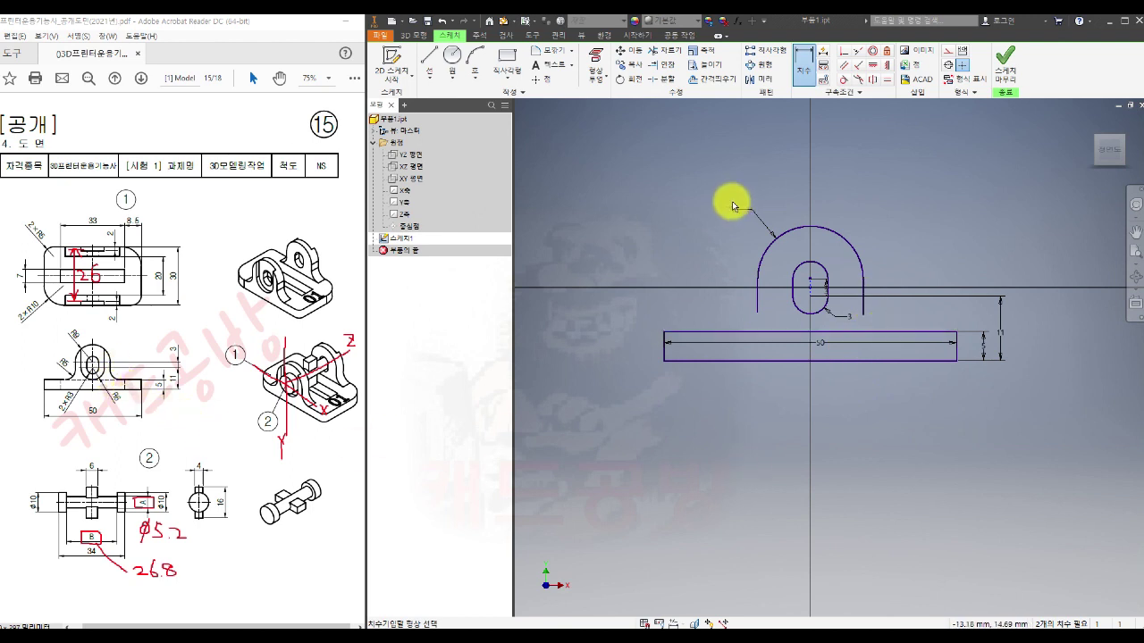
# - Extend both legs of the arch down to the top edge of the base rectangle
pyautogui.click(662, 65)
pyautogui.click(758, 302)
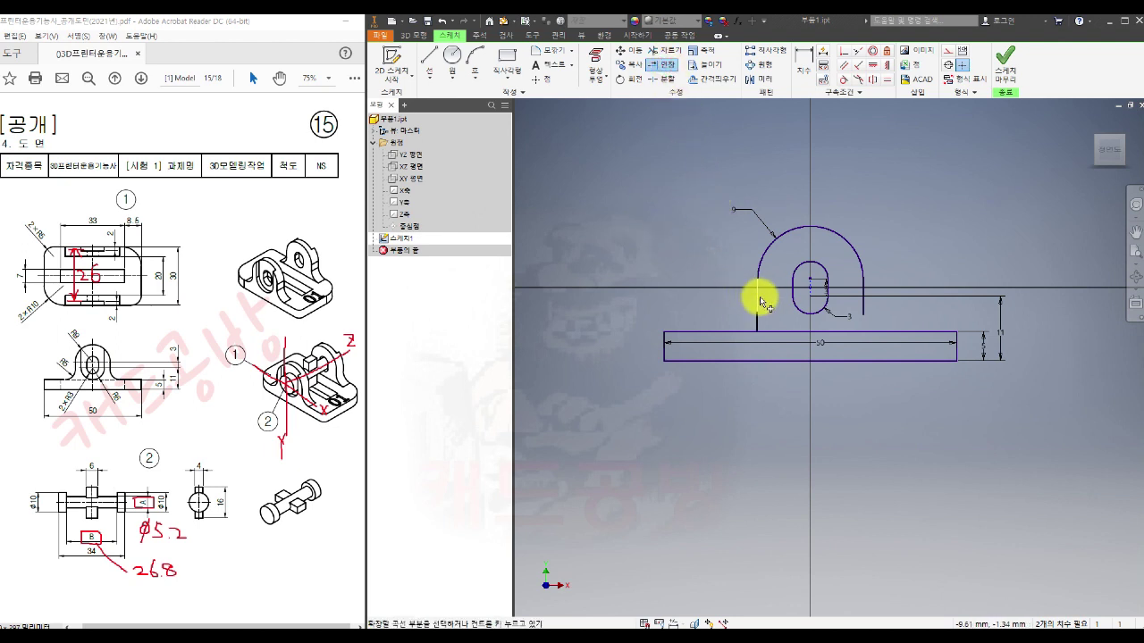
pyautogui.click(866, 302)
pyautogui.press('Escape')
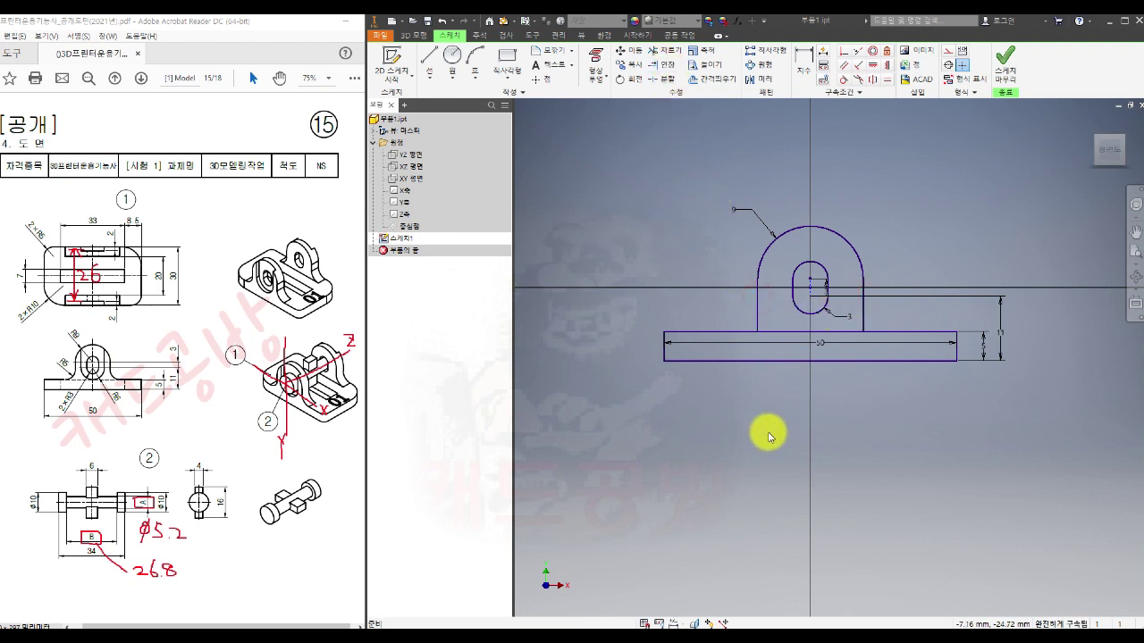
# - Add a 5 mm sketch fillet between the arch's left leg and the base's top edge
pyautogui.click(548, 50)
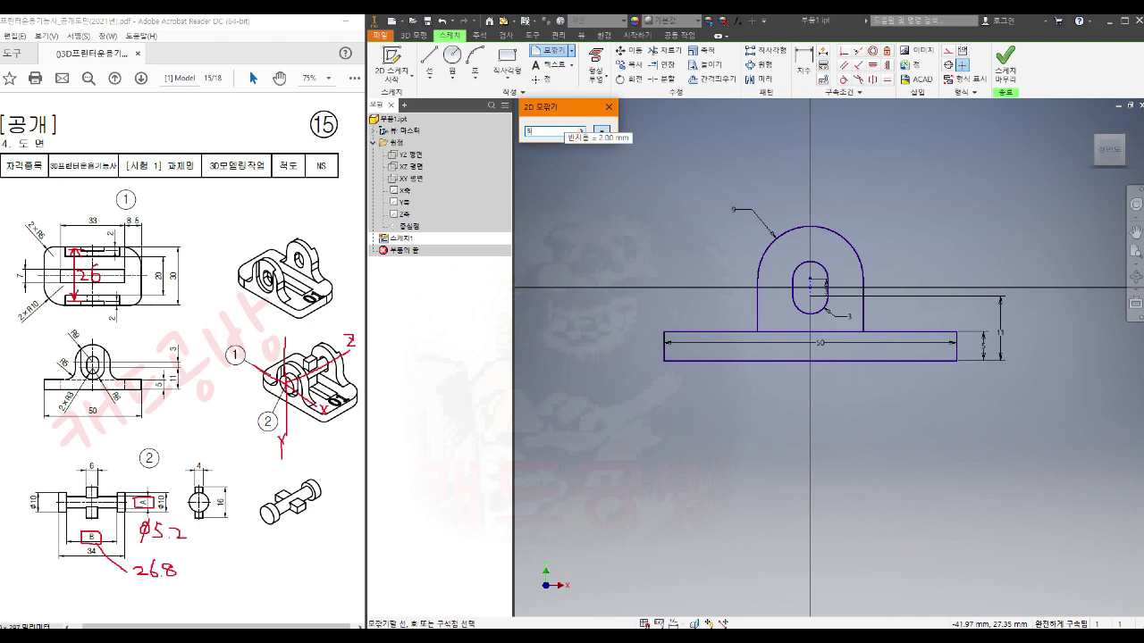
pyautogui.click(756, 314)
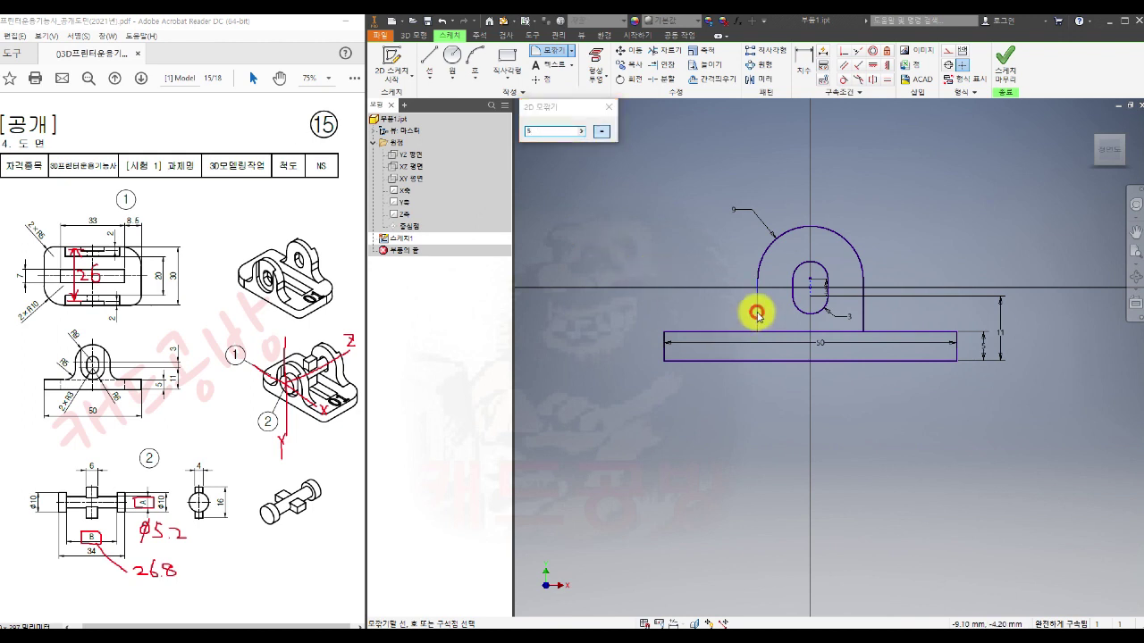
pyautogui.click(742, 332)
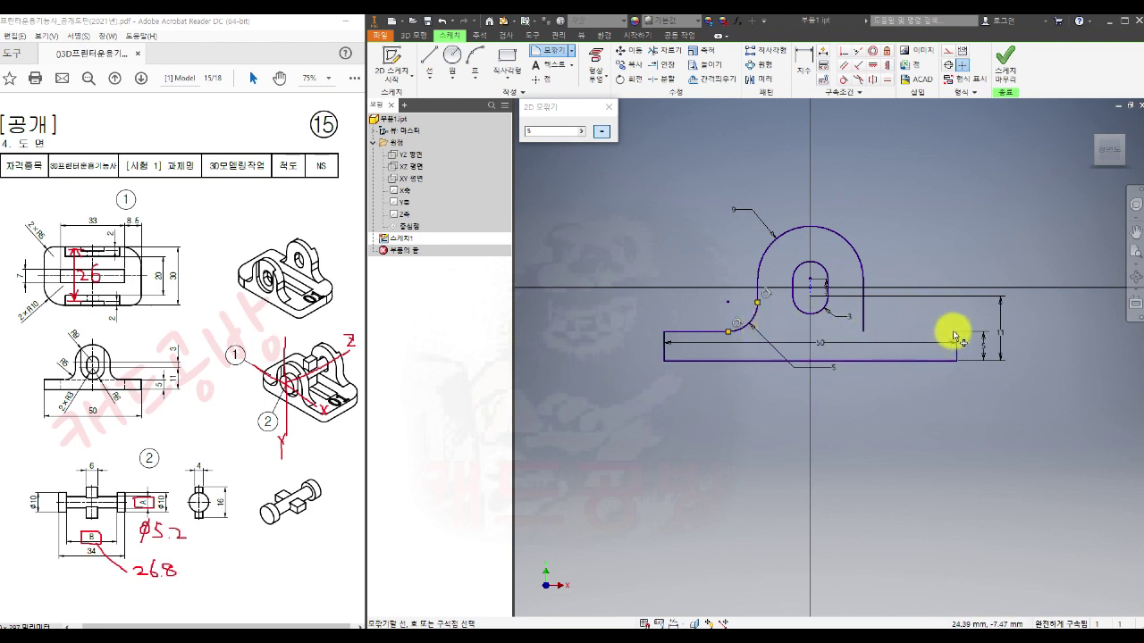
pyautogui.click(608, 107)
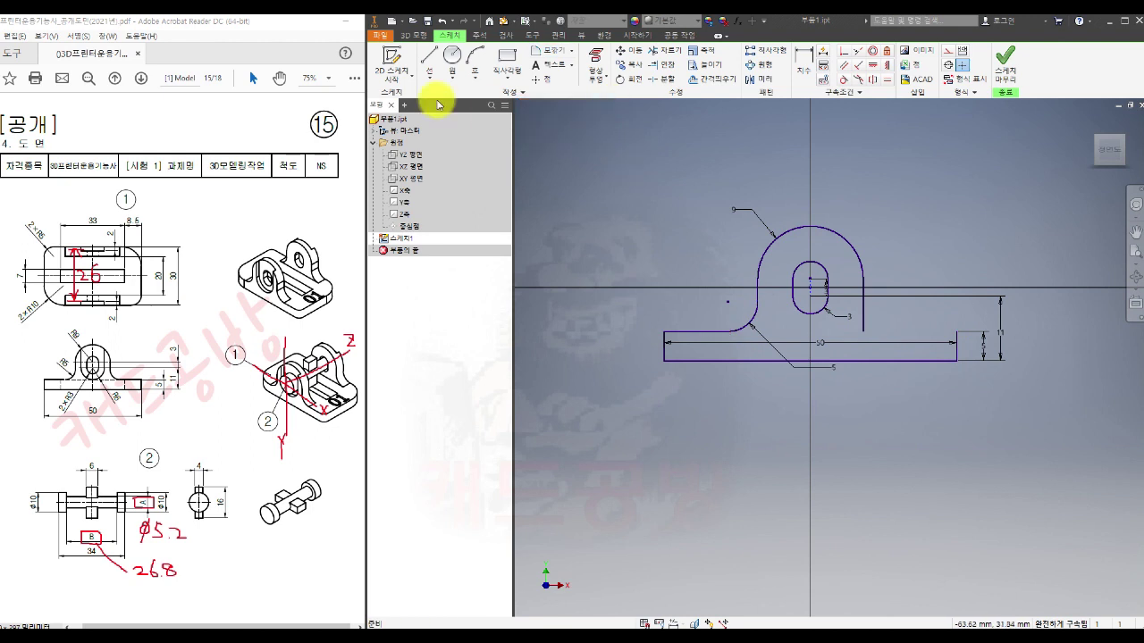
# - Draw a horizontal line from the base's upper right corner along its top edge to just past the arch's right leg
pyautogui.click(433, 61)
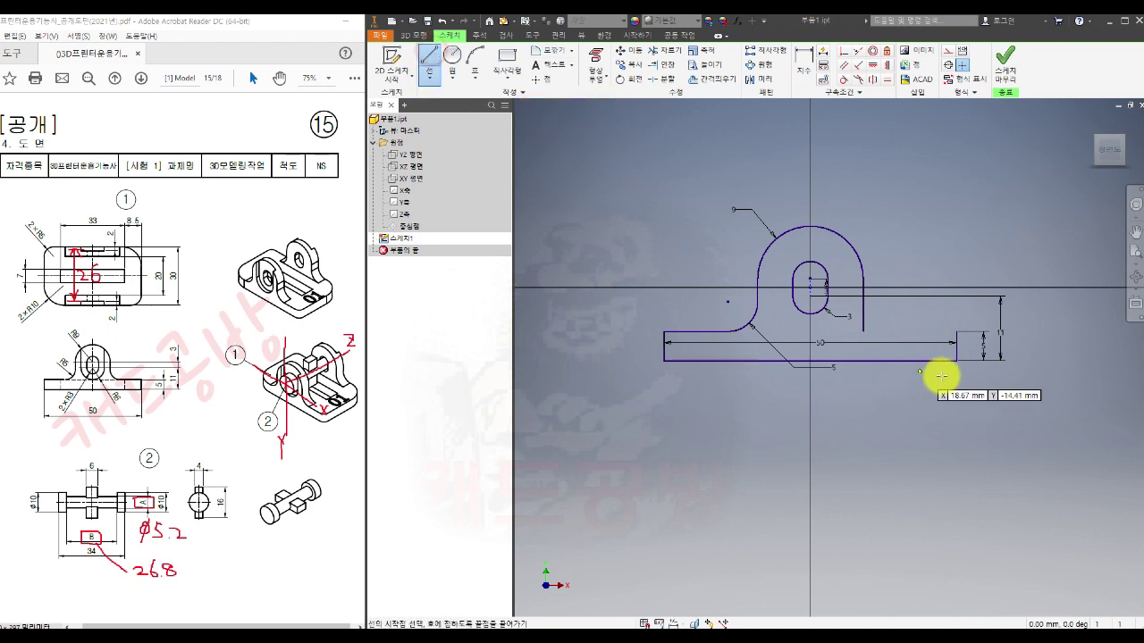
pyautogui.click(955, 333)
pyautogui.click(840, 333)
pyautogui.press('Escape')
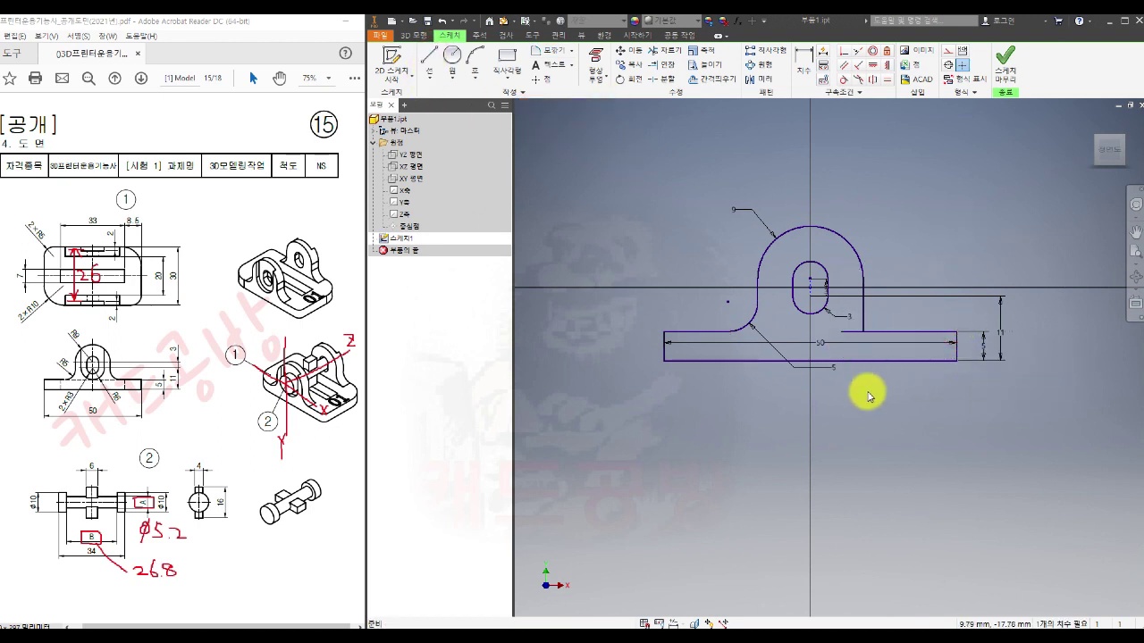
# - Add a 5 mm sketch fillet between the arch's right leg and the redrawn top edge of the base
pyautogui.click(556, 55)
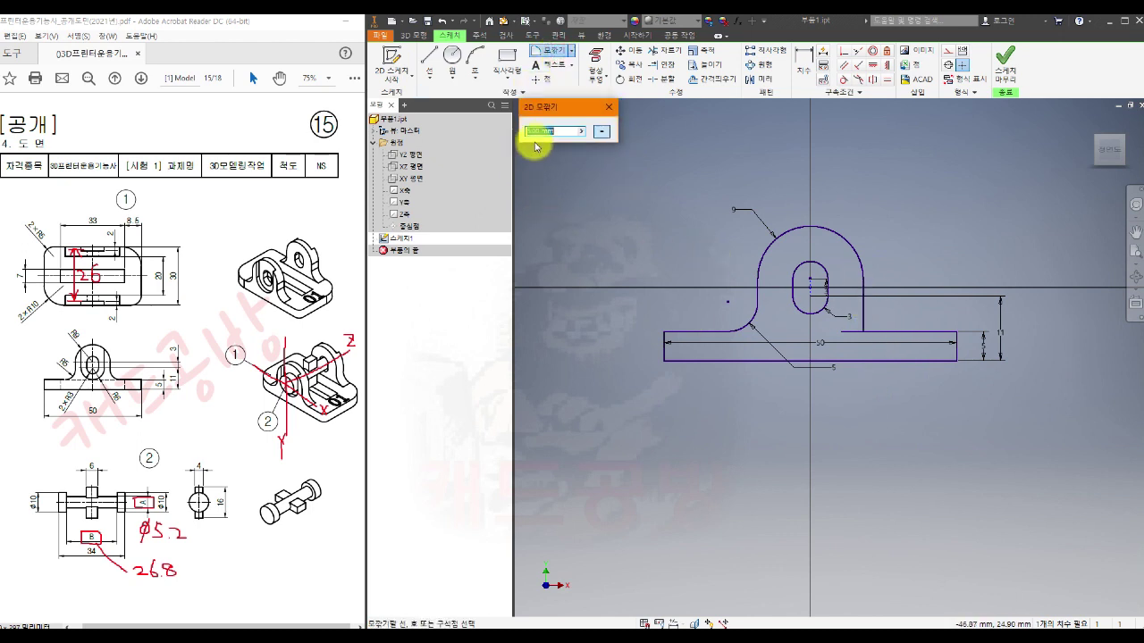
pyautogui.click(862, 304)
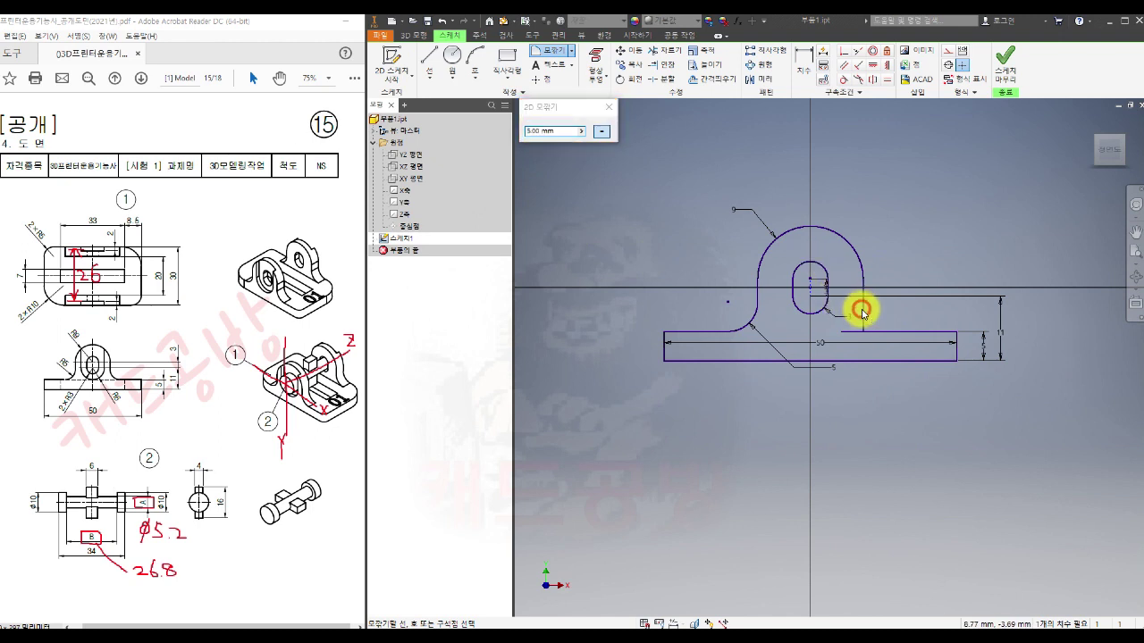
pyautogui.click(901, 332)
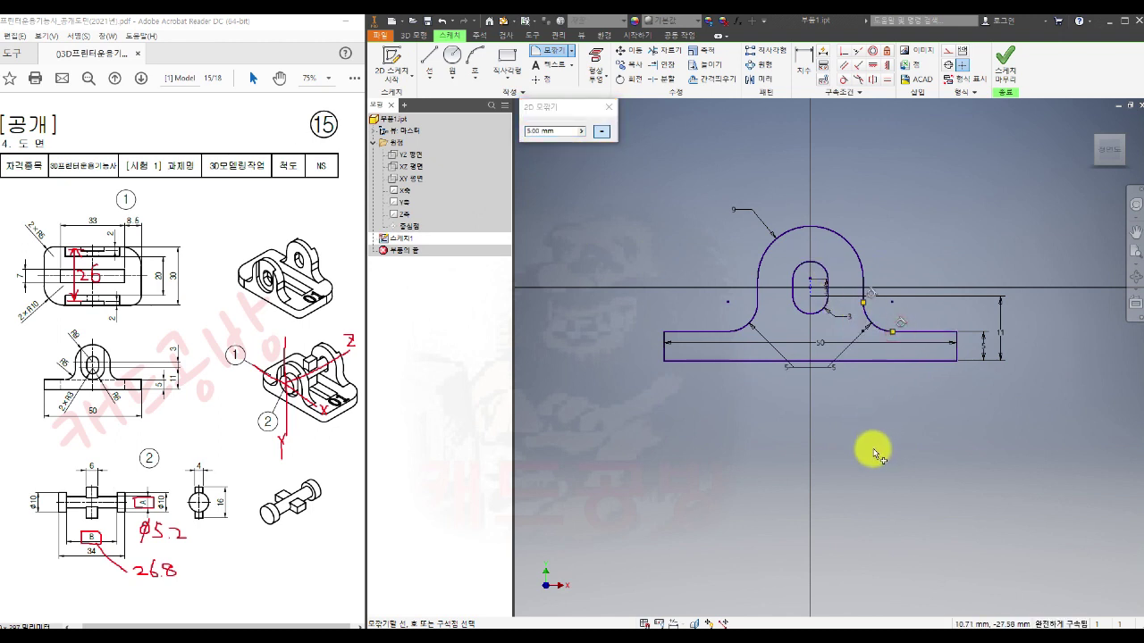
pyautogui.press('Escape')
# - Finish the sketch and extrude the bracket profile 30 mm symmetrically about the sketch plane, leaving the slot open
pyautogui.scroll(-4, 811, 281)
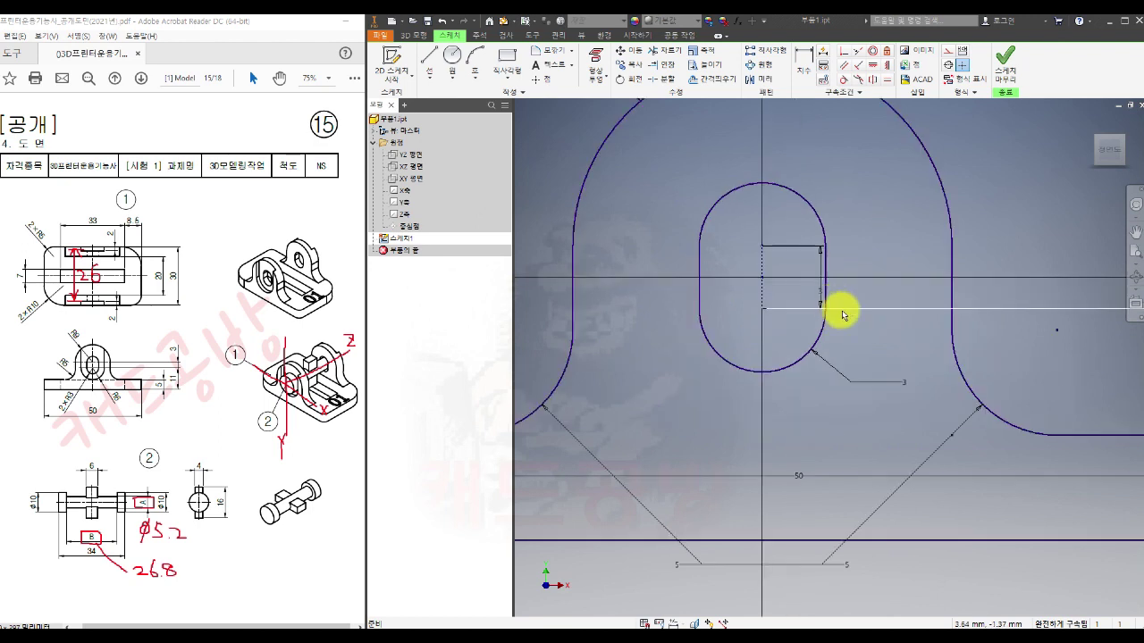
pyautogui.scroll(3, 830, 386)
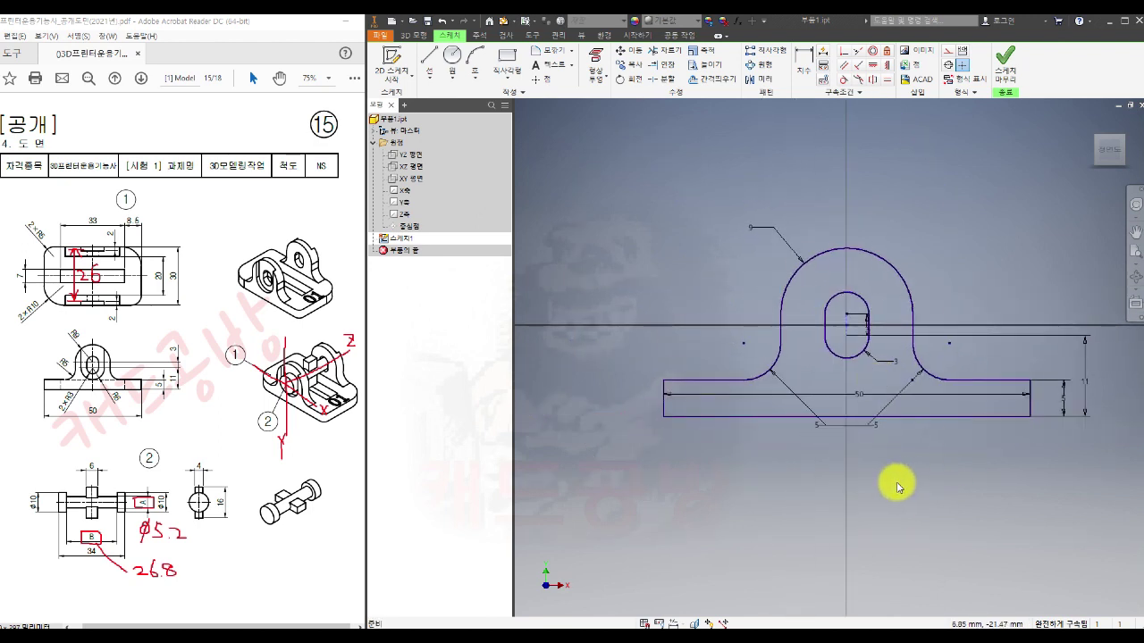
pyautogui.click(1006, 72)
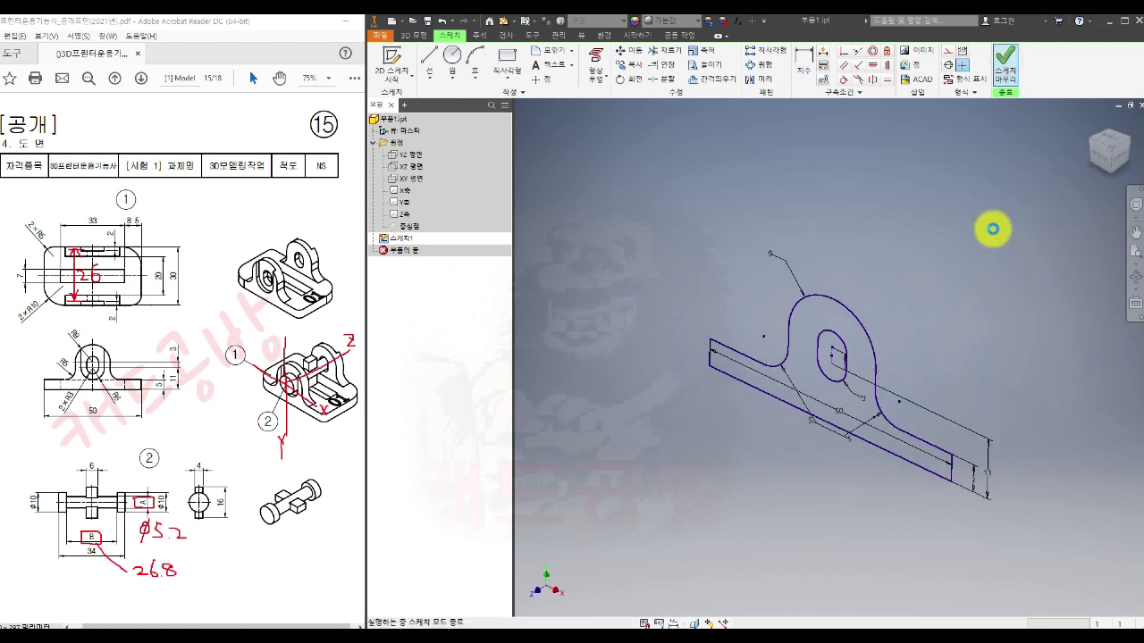
pyautogui.click(430, 62)
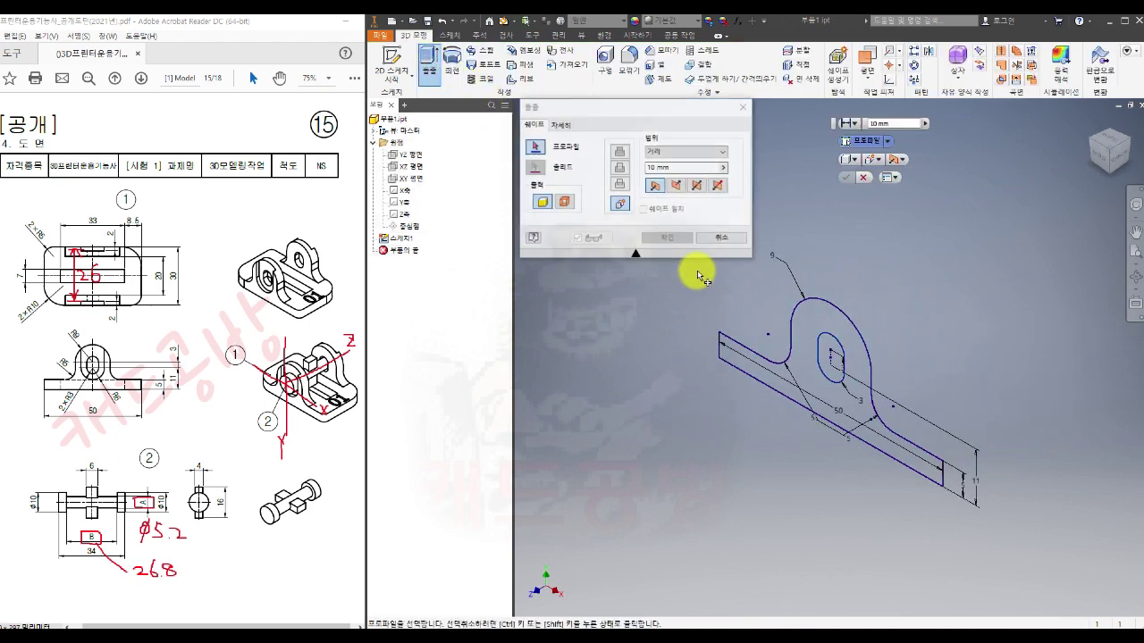
pyautogui.click(809, 331)
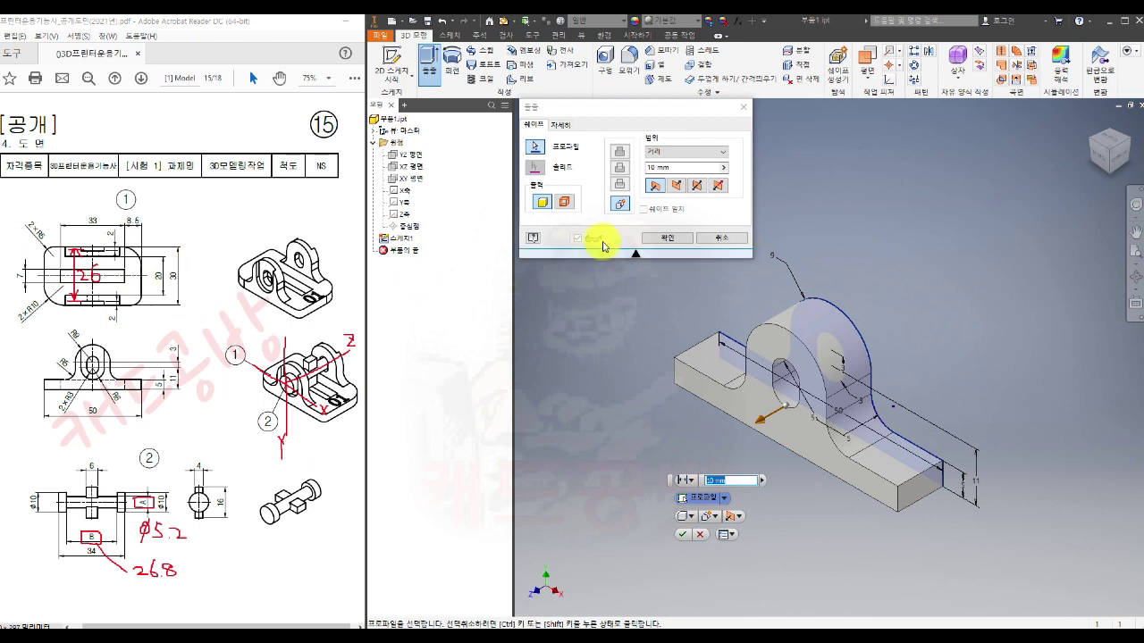
pyautogui.click(699, 186)
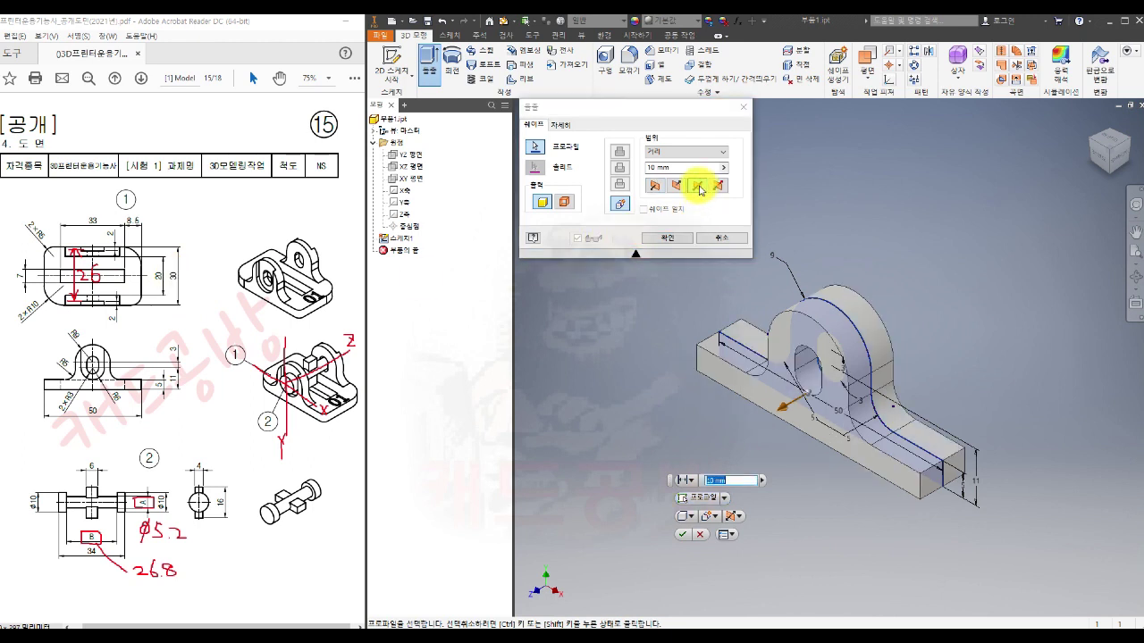
pyautogui.click(632, 175)
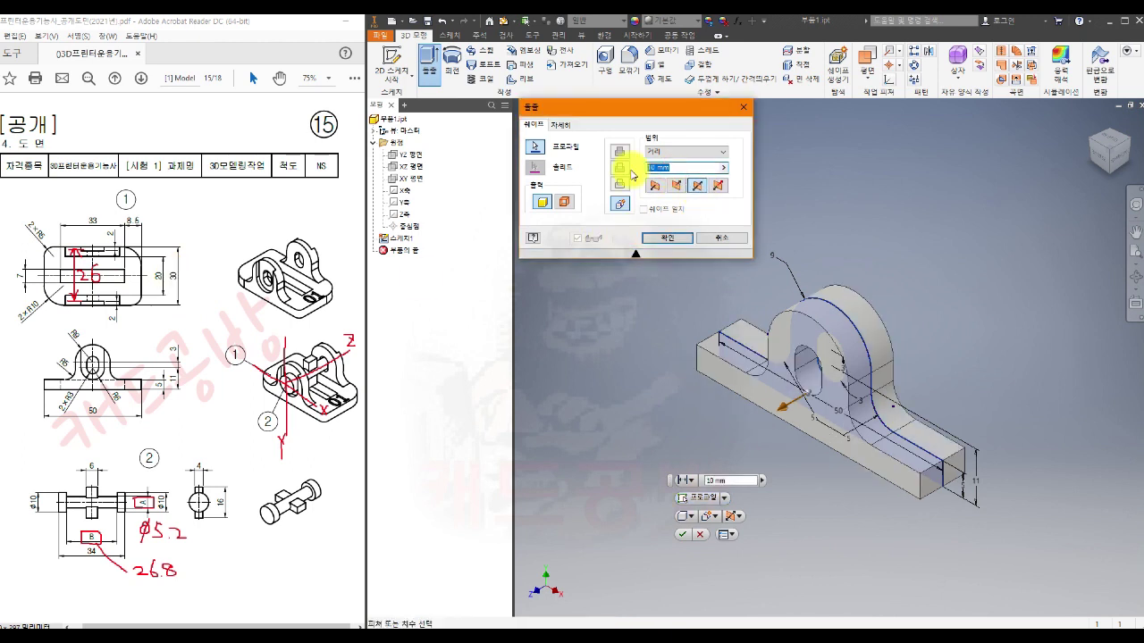
pyautogui.click(667, 238)
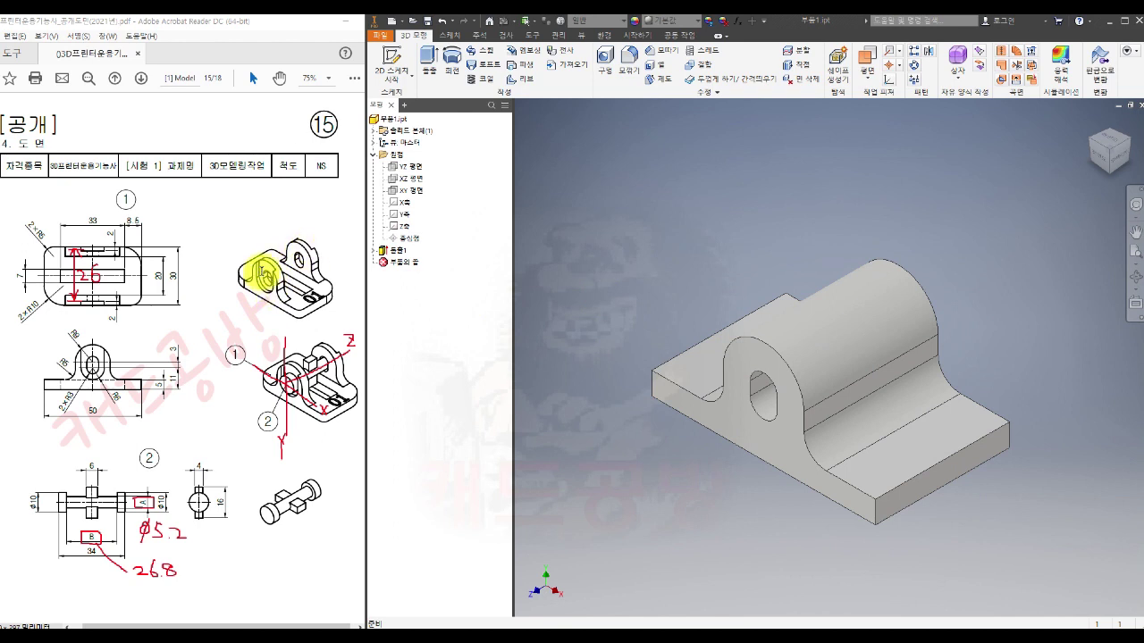
# - Start a sketch on the bracket's front face and draw a U shape with vertical legs about 16.6 mm long and a tangent bottom arc
pyautogui.click(747, 429)
pyautogui.press('s')
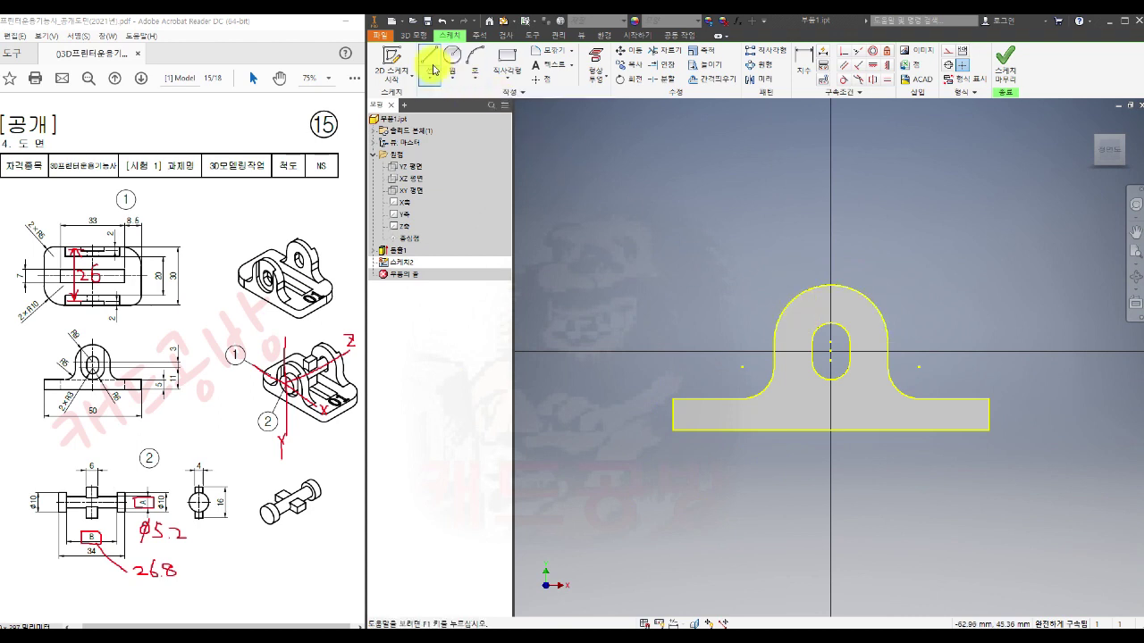
pyautogui.click(432, 59)
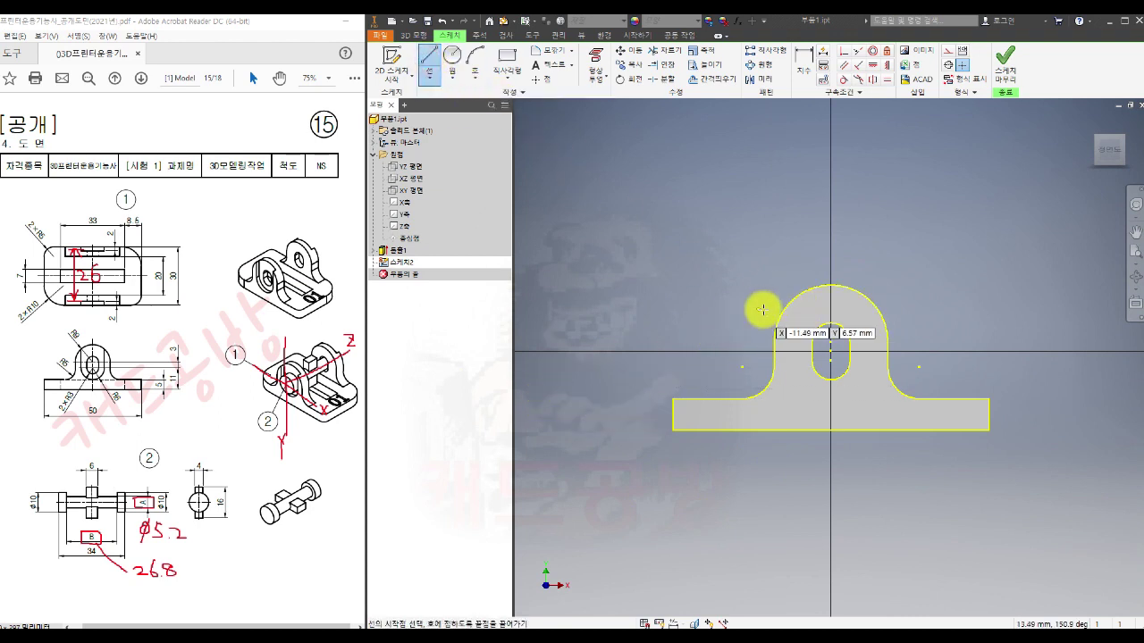
pyautogui.click(787, 272)
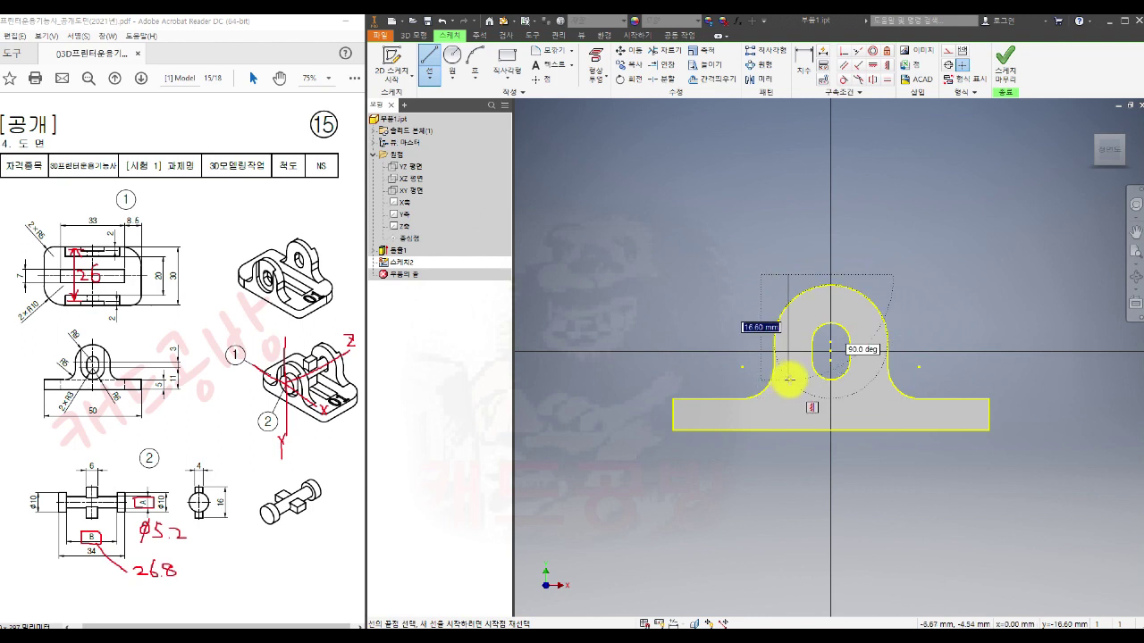
pyautogui.click(788, 377)
pyautogui.moveTo(788, 378)
pyautogui.mouseDown()
pyautogui.moveTo(898, 434)
pyautogui.moveTo(912, 382)
pyautogui.mouseUp()
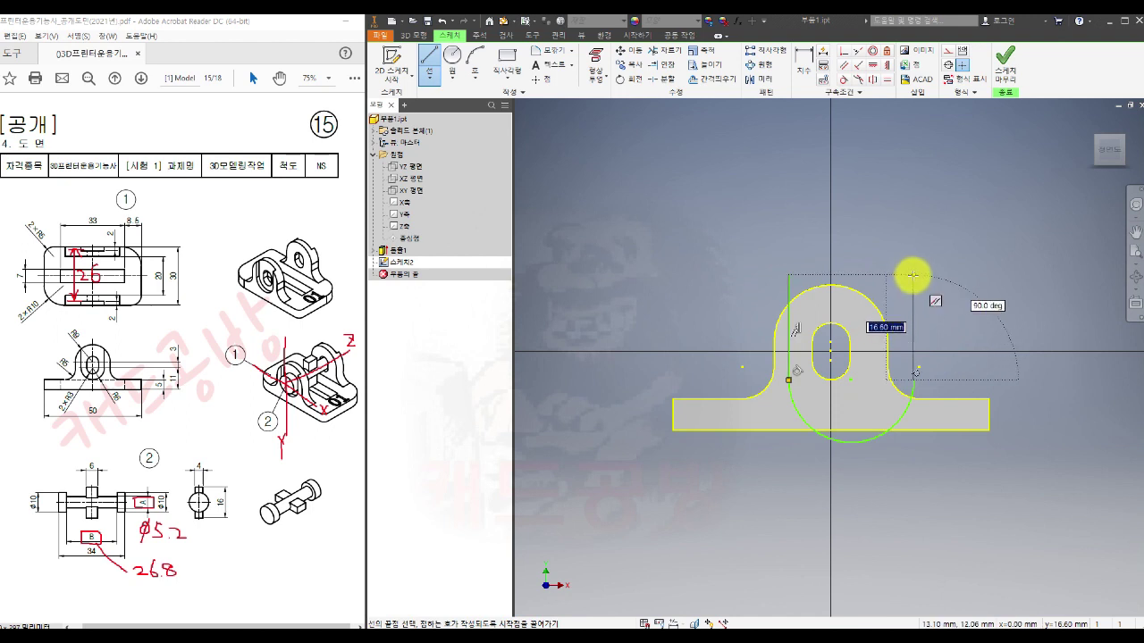
pyautogui.click(911, 276)
pyautogui.press('Escape')
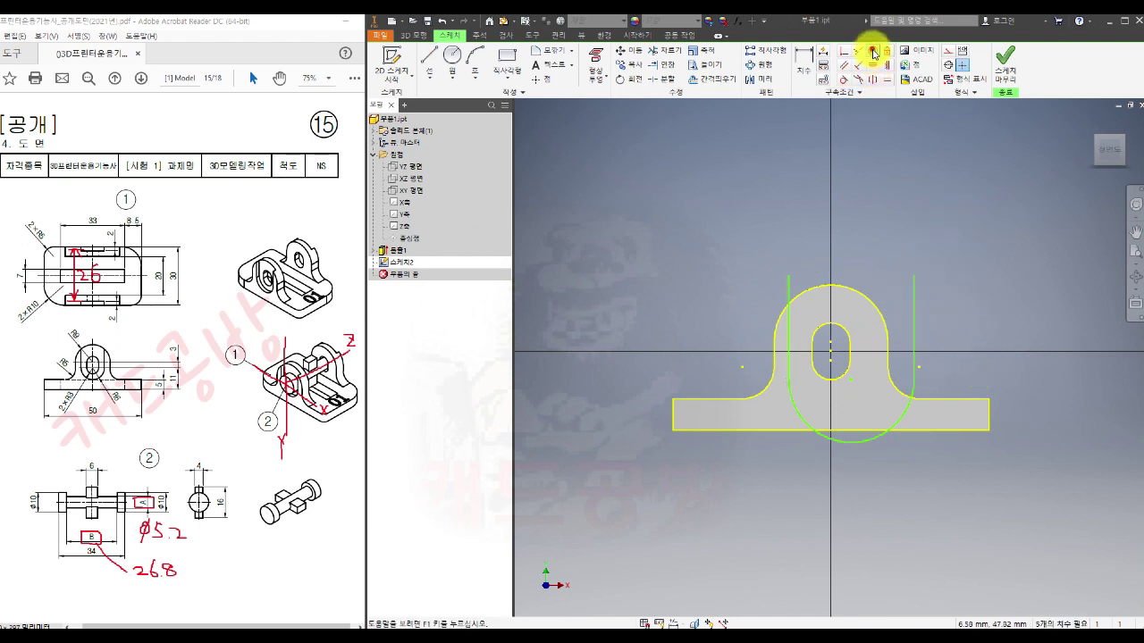
# - Make the U shape's bottom arc concentric with the slot's lower arc
pyautogui.click(873, 51)
pyautogui.click(853, 441)
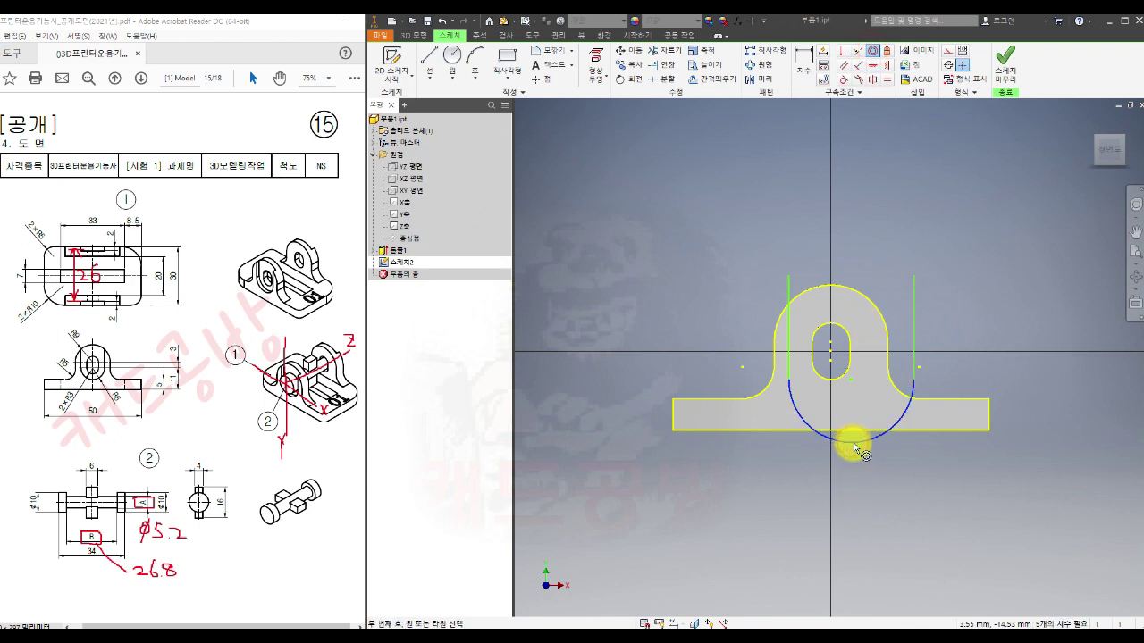
pyautogui.click(838, 380)
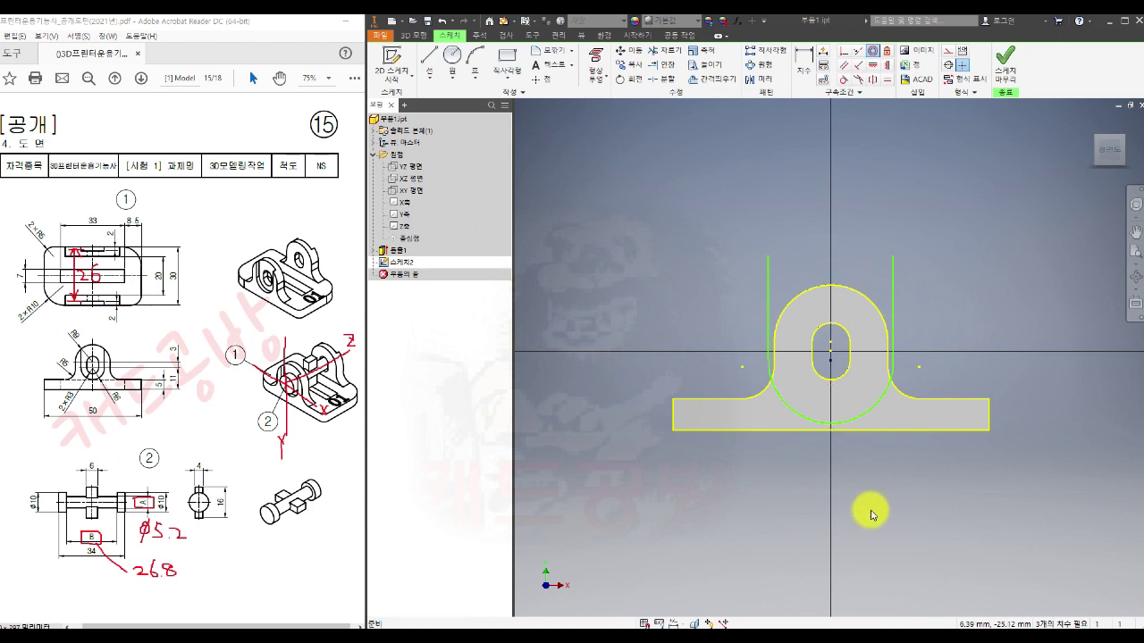
# - Try to apply tangent constraints between the U shape's bottom arc and its right and left legs
pyautogui.click(844, 79)
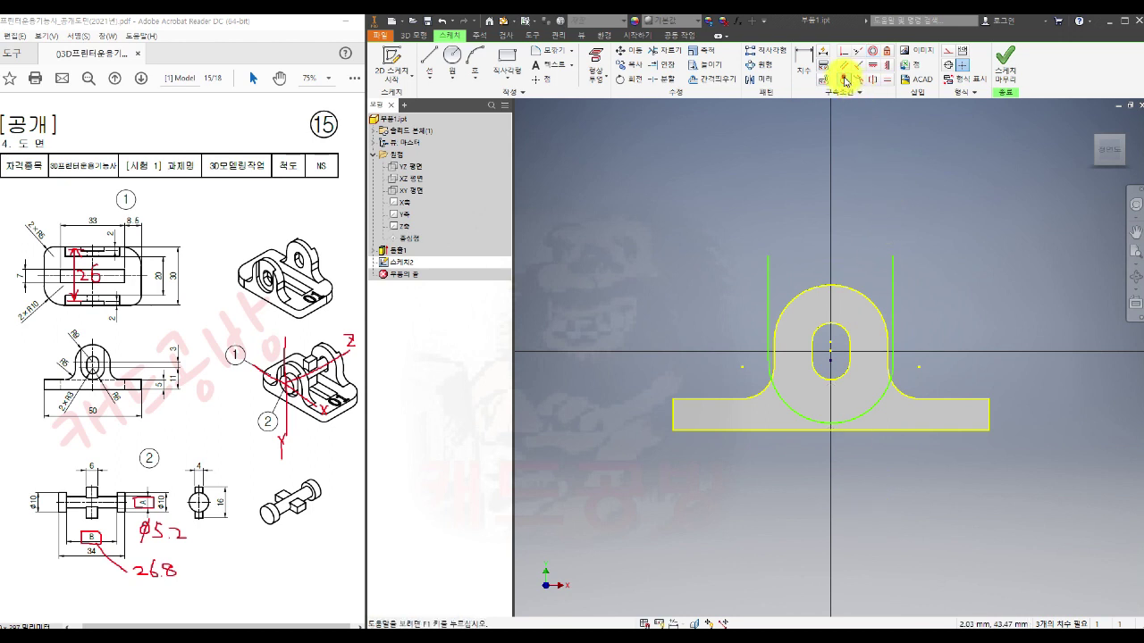
pyautogui.click(892, 314)
pyautogui.click(896, 370)
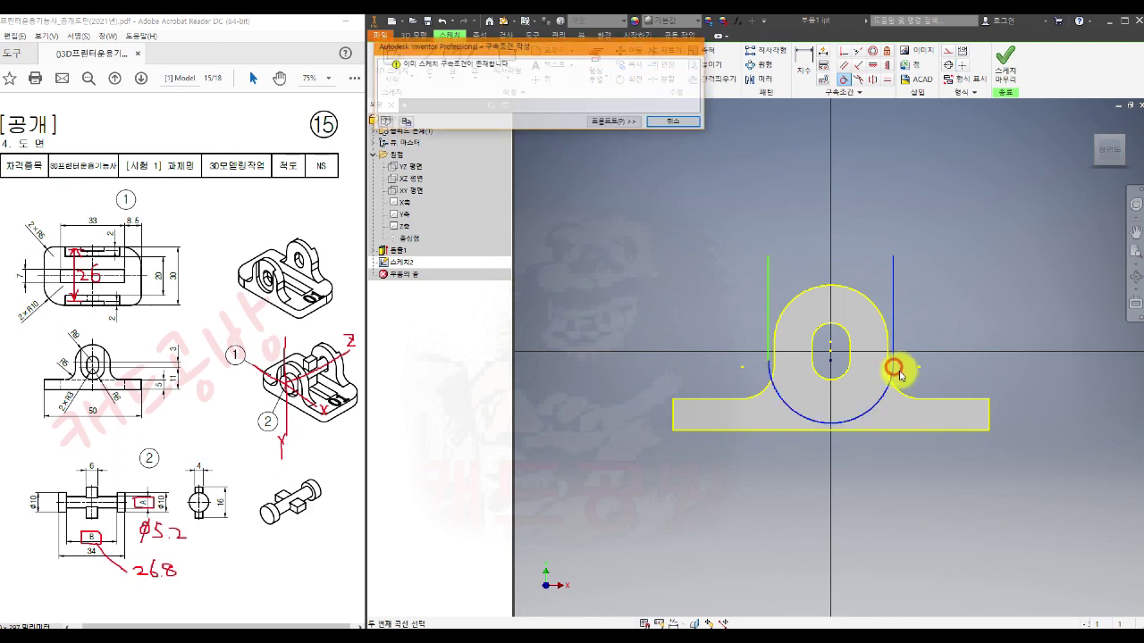
pyautogui.click(686, 123)
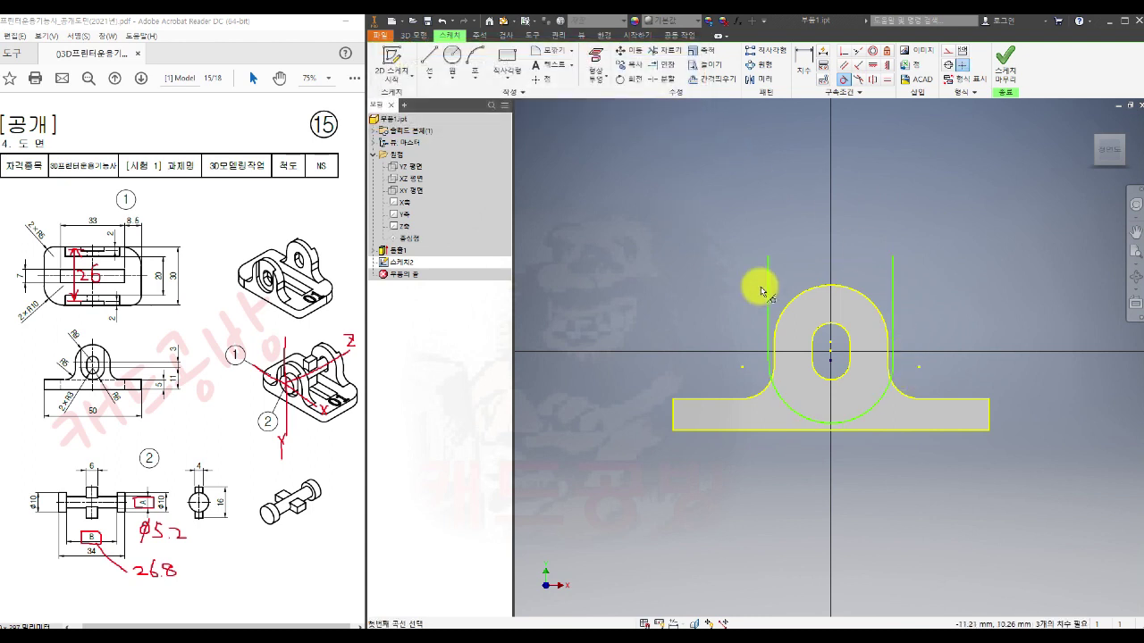
pyautogui.click(769, 376)
pyautogui.click(672, 118)
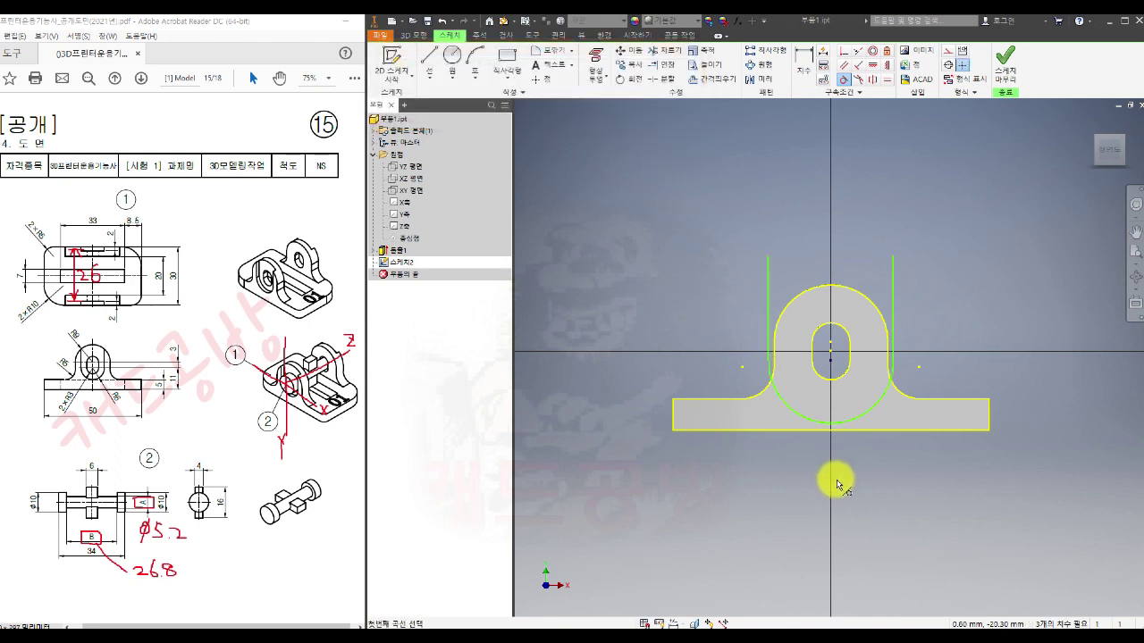
# - Dimension the U shape's bottom arc with a 6 mm radius
pyautogui.click(804, 64)
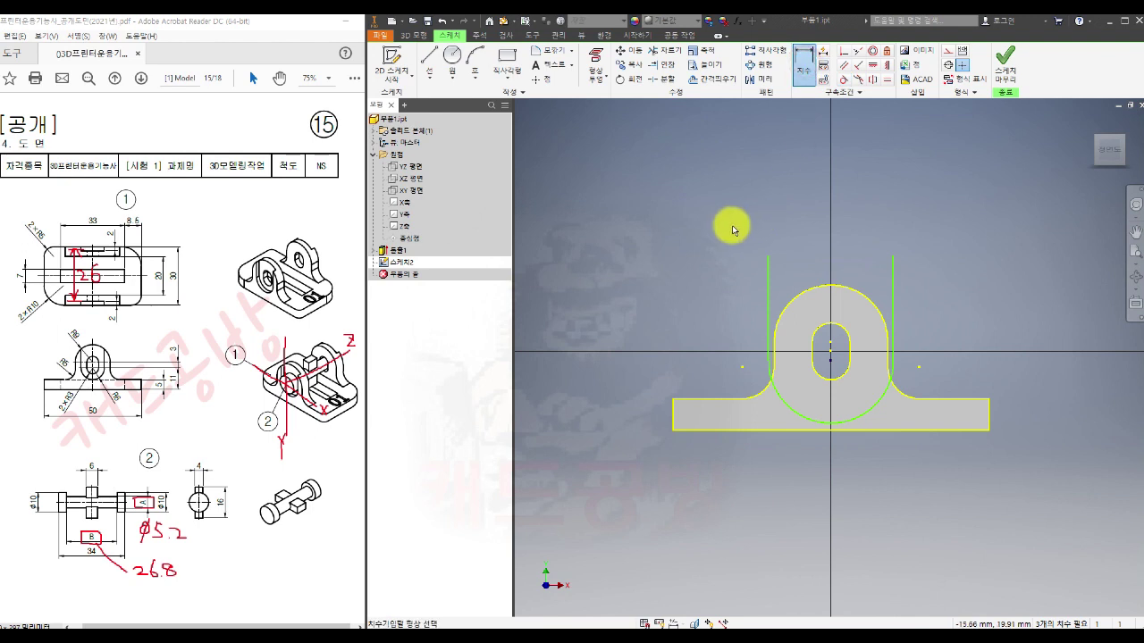
pyautogui.click(880, 410)
pyautogui.click(890, 461)
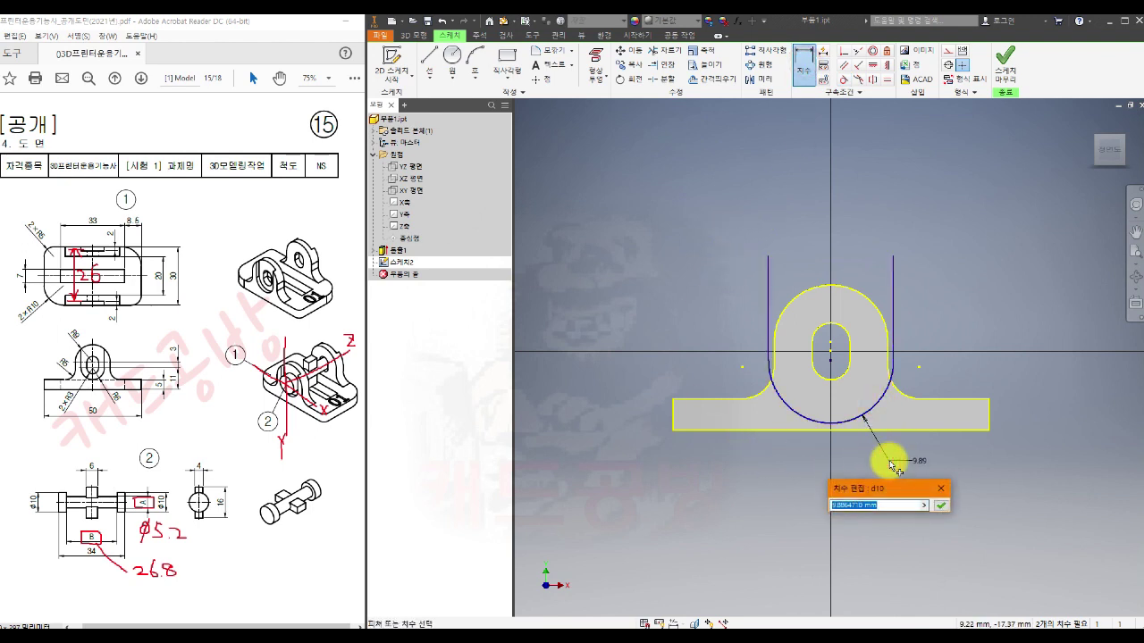
pyautogui.write('6')
pyautogui.press('Return')
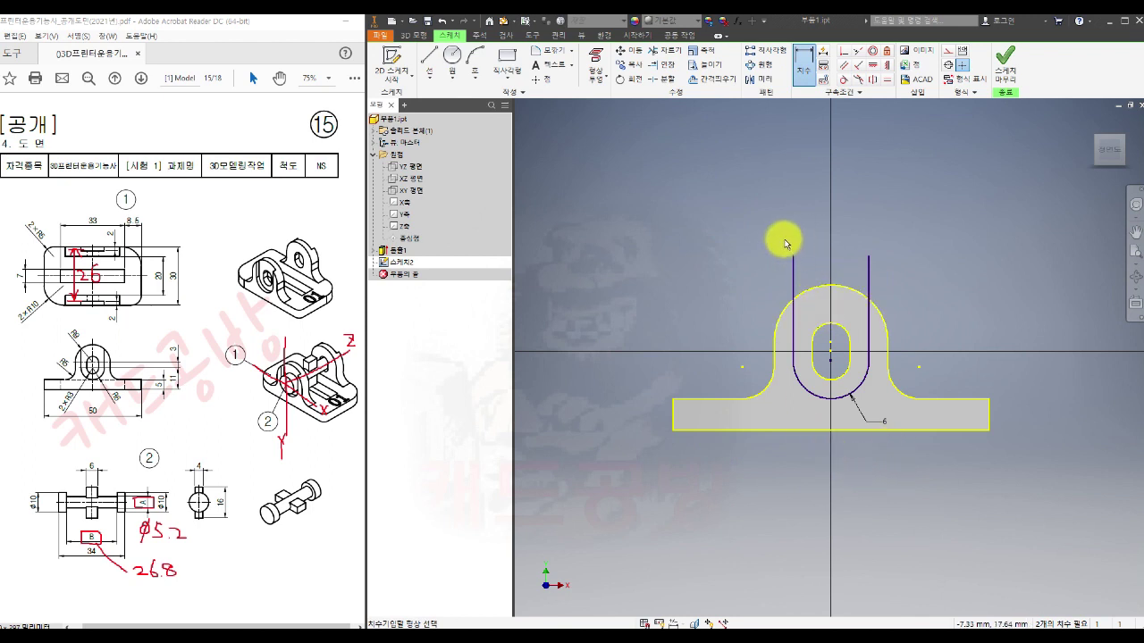
# - Trim the ends of both U-shape legs that extend above the lug's rounded outline
pyautogui.click(666, 36)
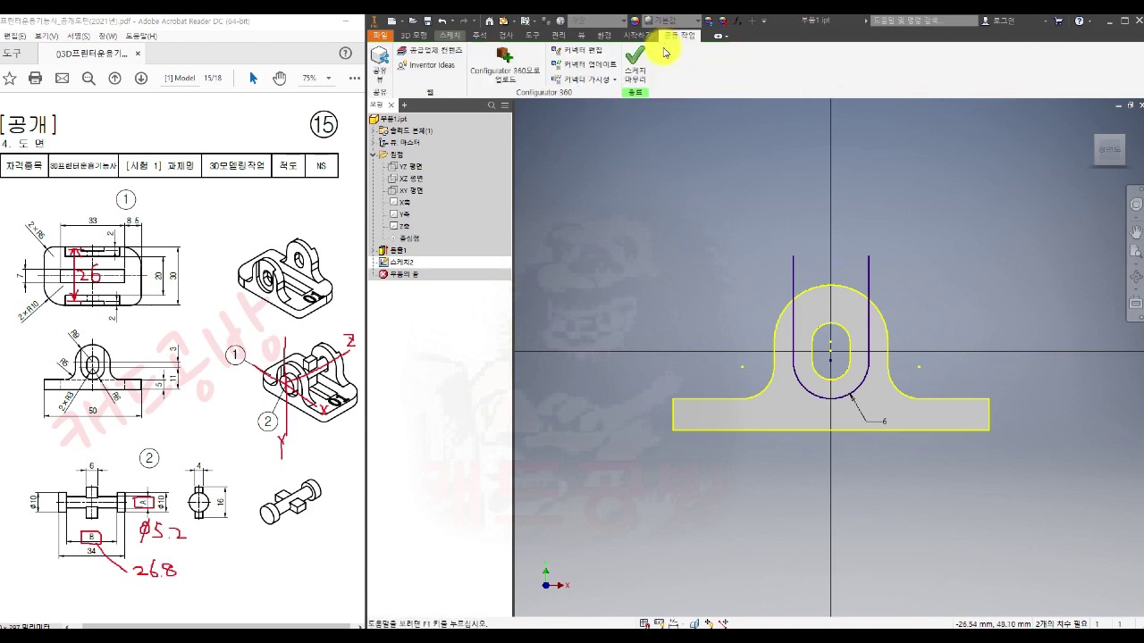
pyautogui.click(449, 36)
pyautogui.click(667, 51)
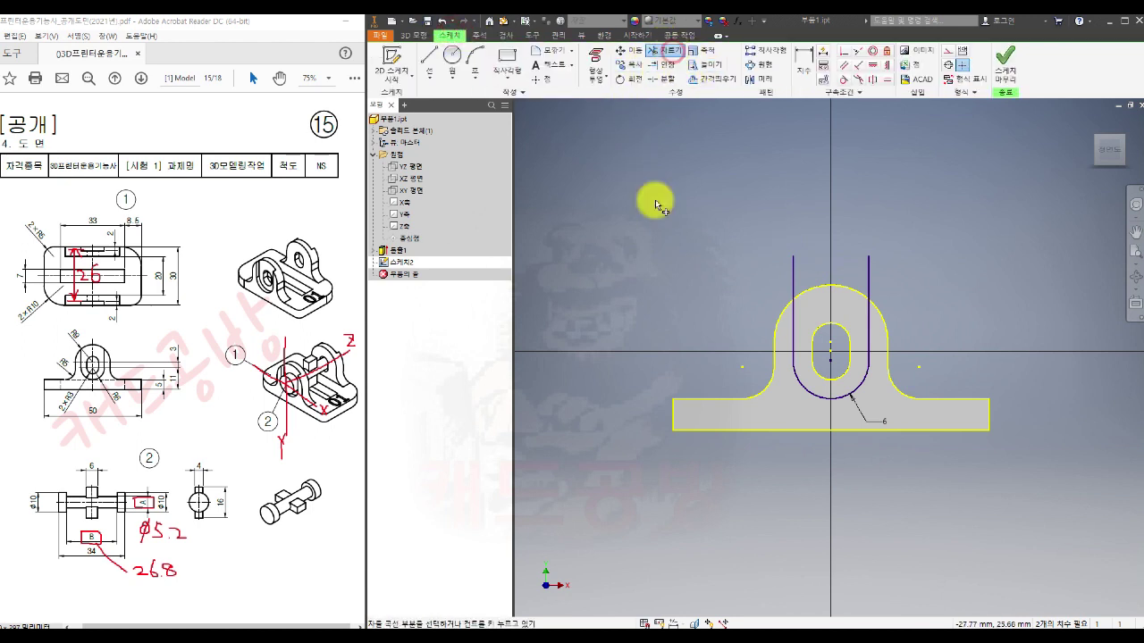
pyautogui.click(795, 268)
pyautogui.click(869, 273)
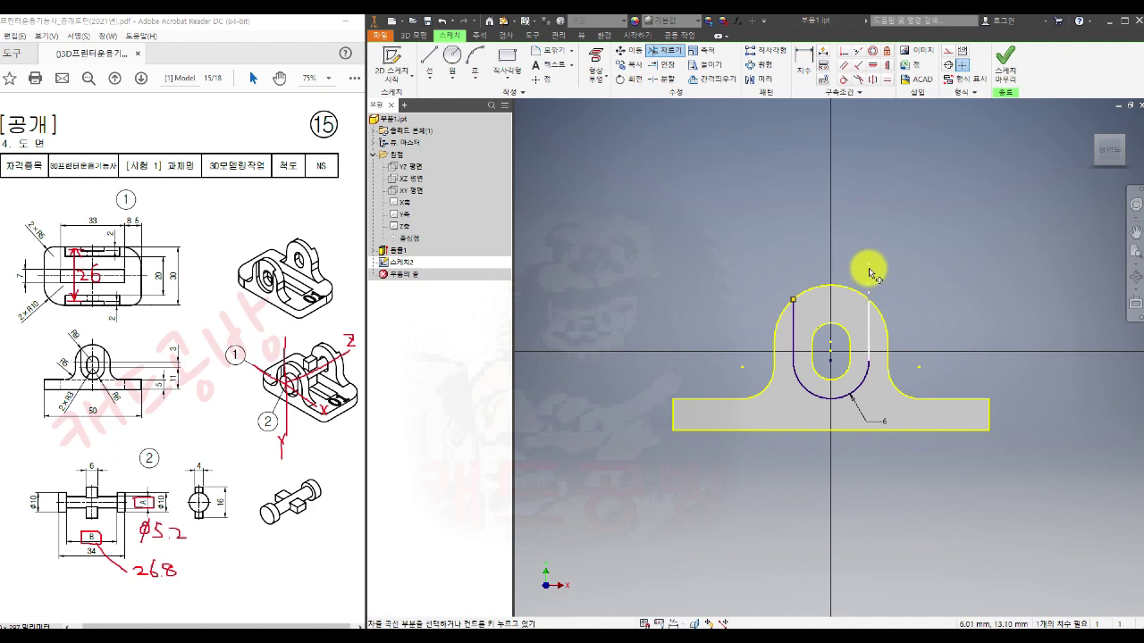
pyautogui.click(868, 268)
pyautogui.press('Escape')
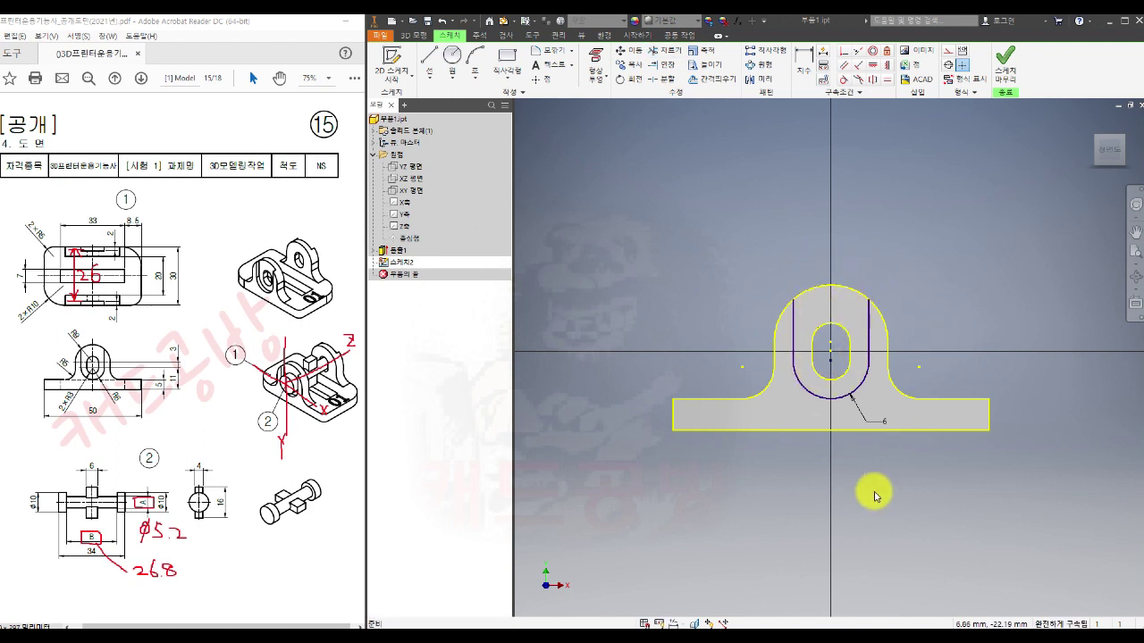
# - Finish the sketch and extrude the U-shaped region as a cut 2 mm deep into the bracket's front face
pyautogui.press('e')
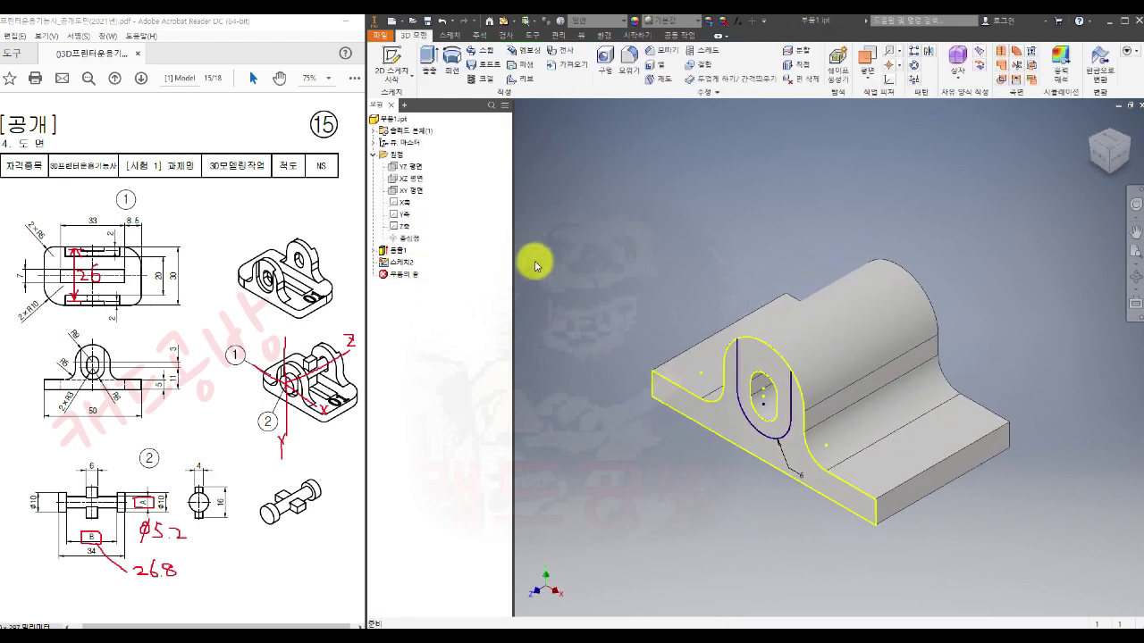
pyautogui.click(429, 64)
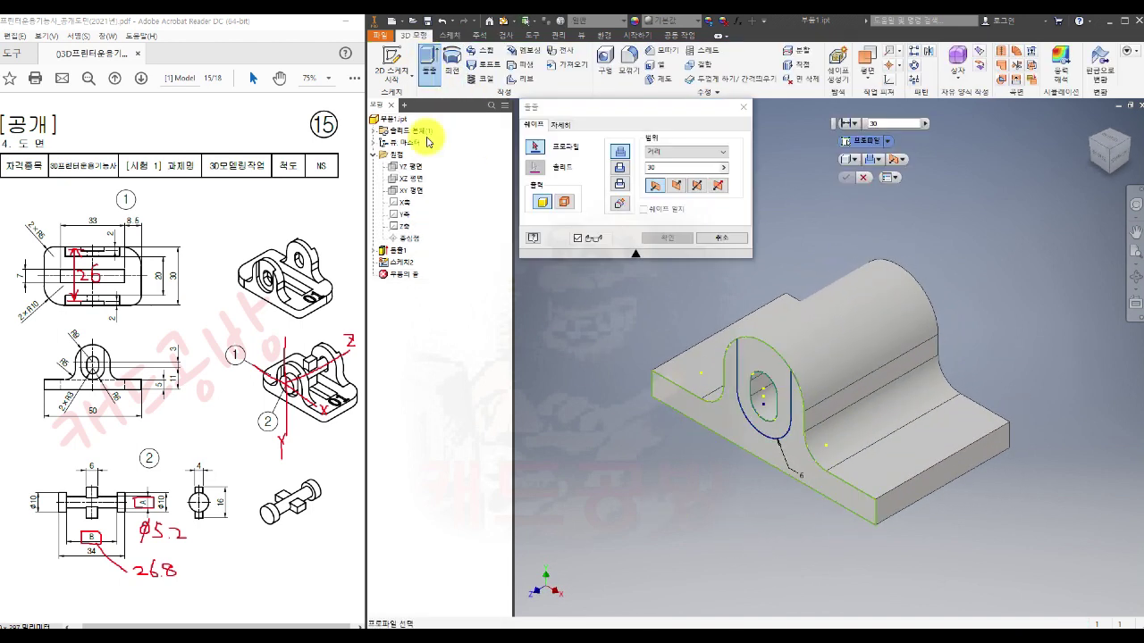
pyautogui.click(623, 169)
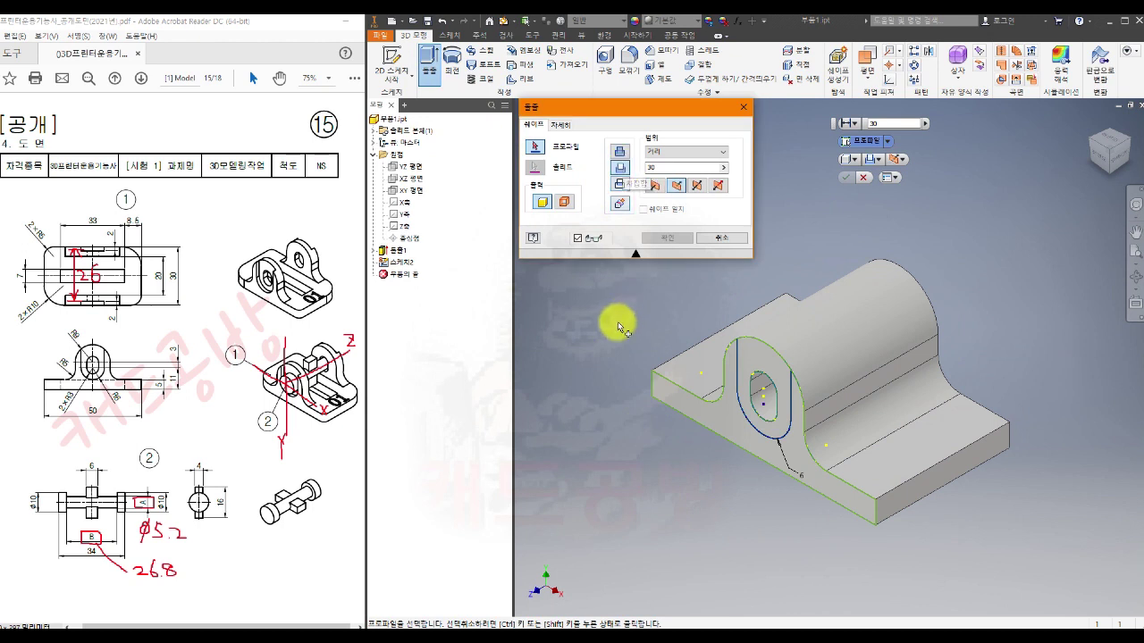
pyautogui.click(763, 353)
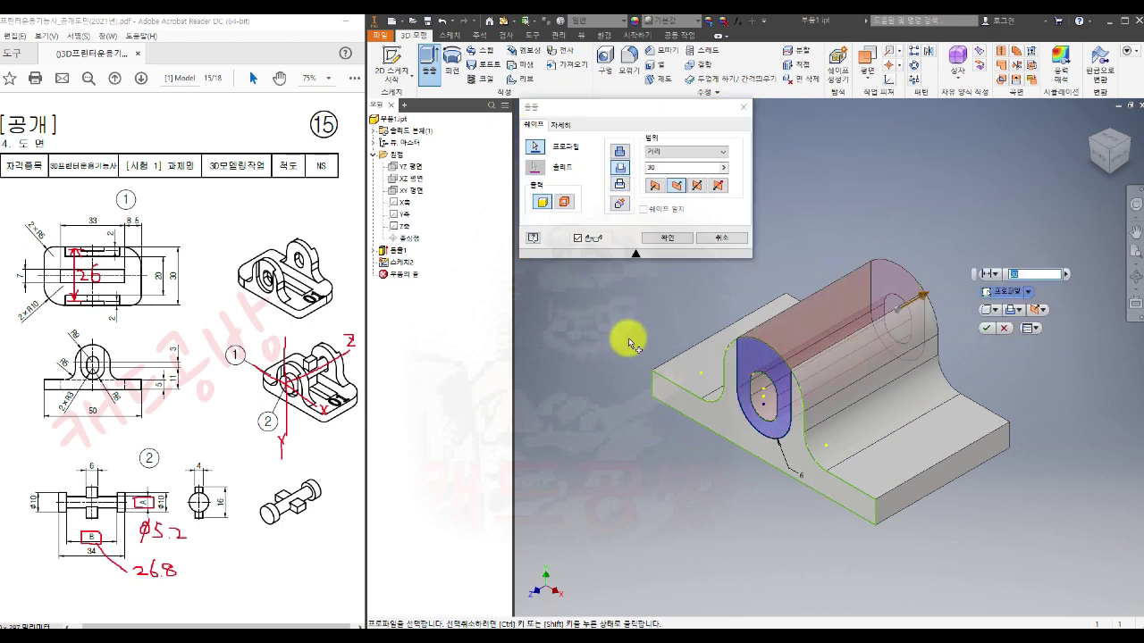
pyautogui.click(657, 168)
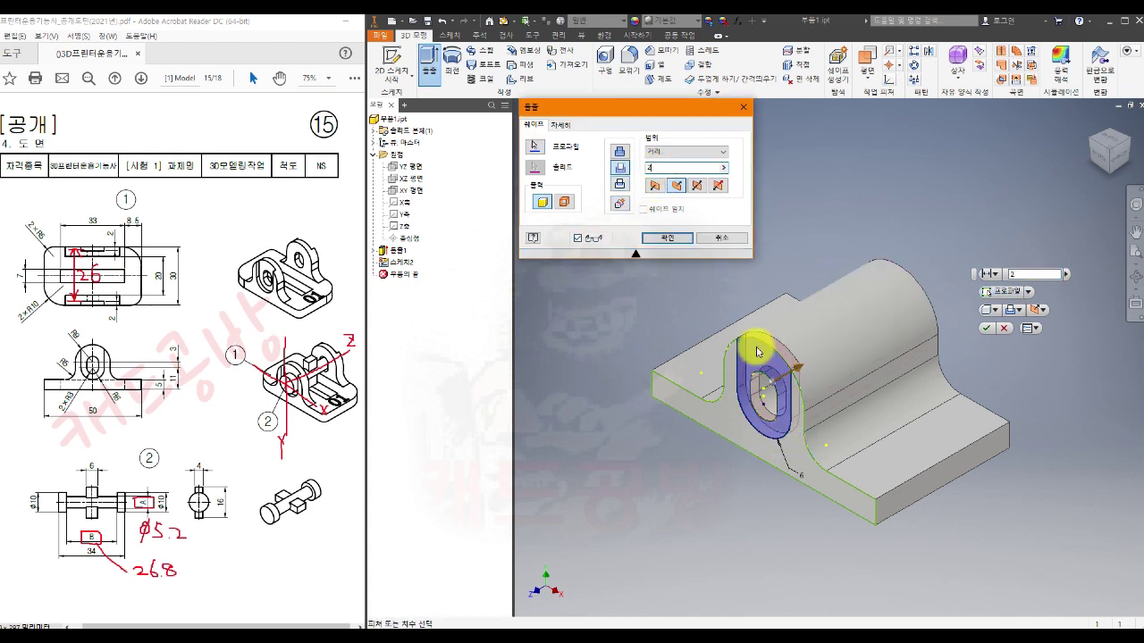
pyautogui.click(670, 238)
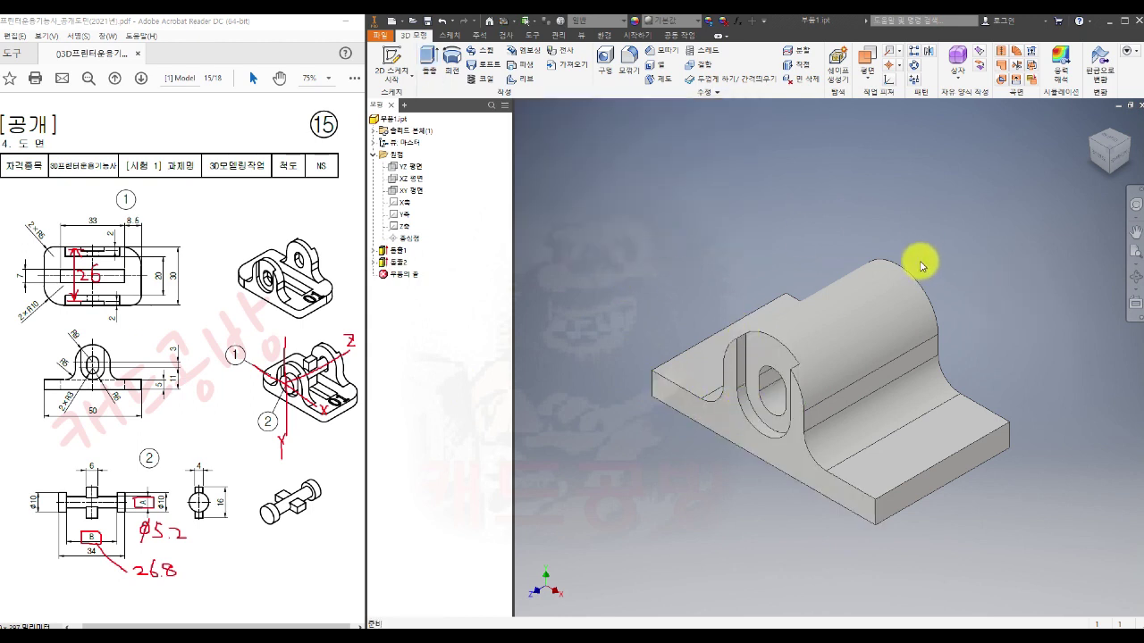
# - Mirror the U-shaped cut about the XY plane onto the bracket's opposite face
pyautogui.click(929, 52)
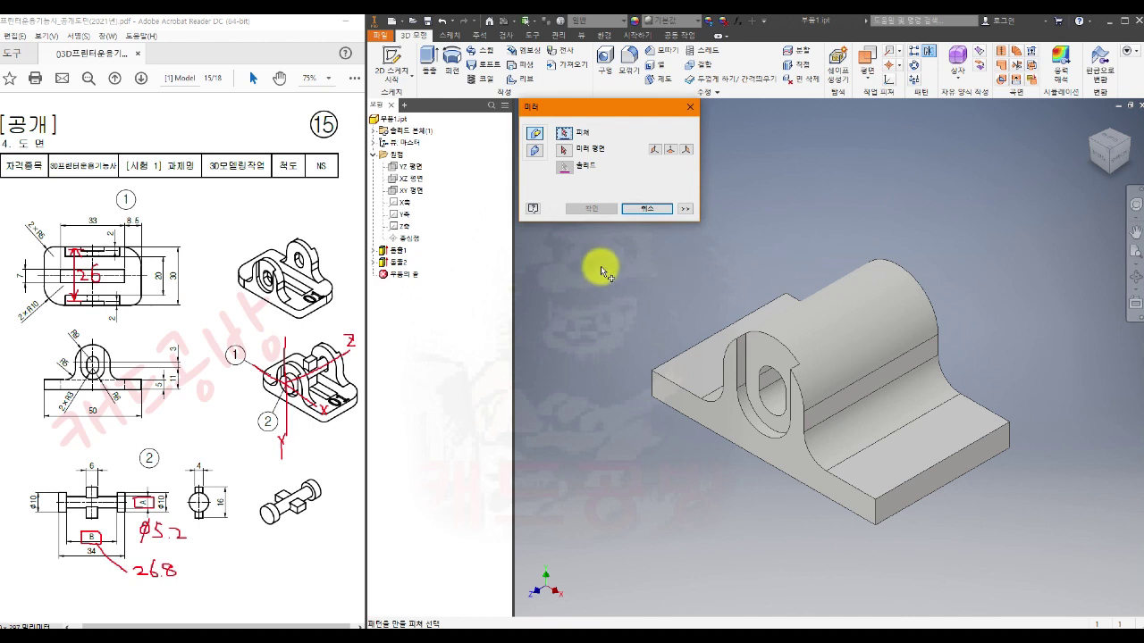
pyautogui.click(399, 262)
pyautogui.click(401, 266)
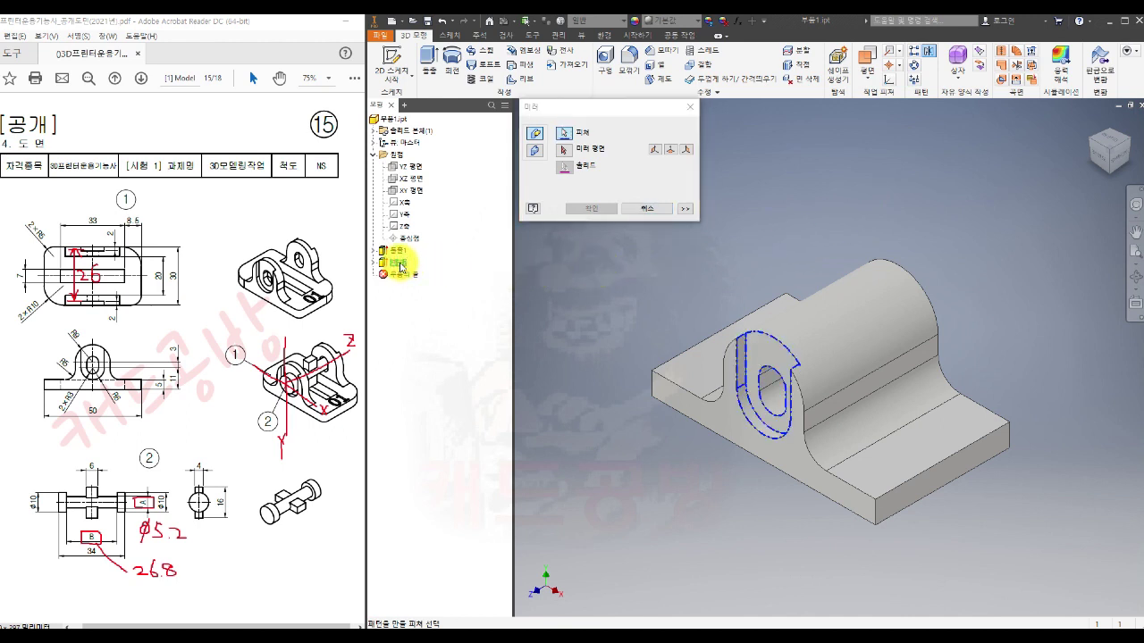
pyautogui.click(563, 149)
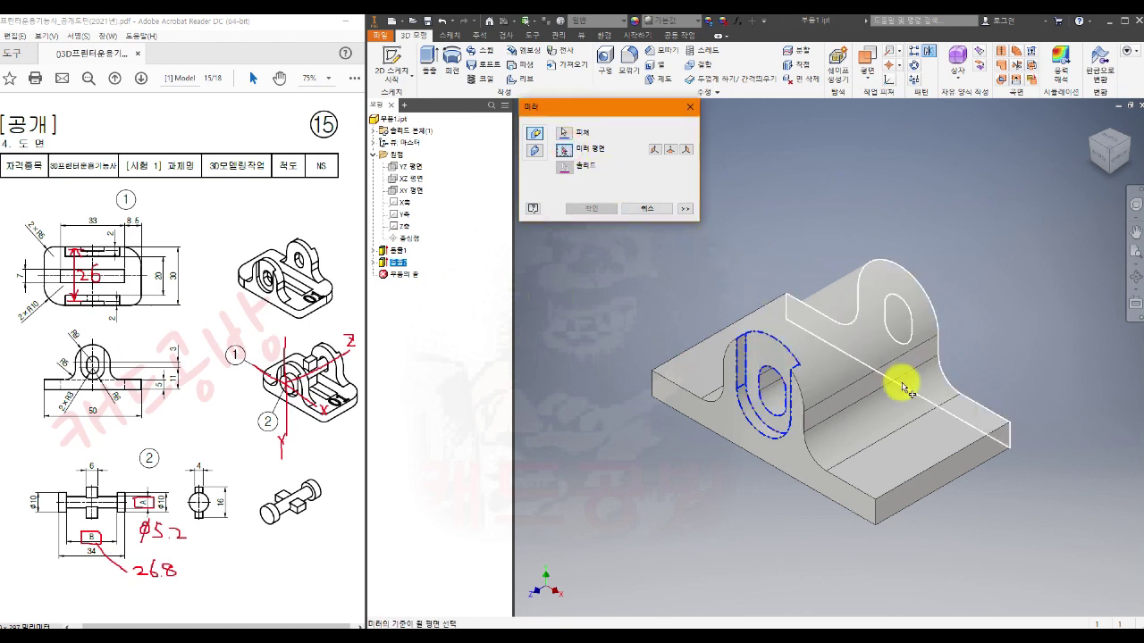
pyautogui.click(412, 190)
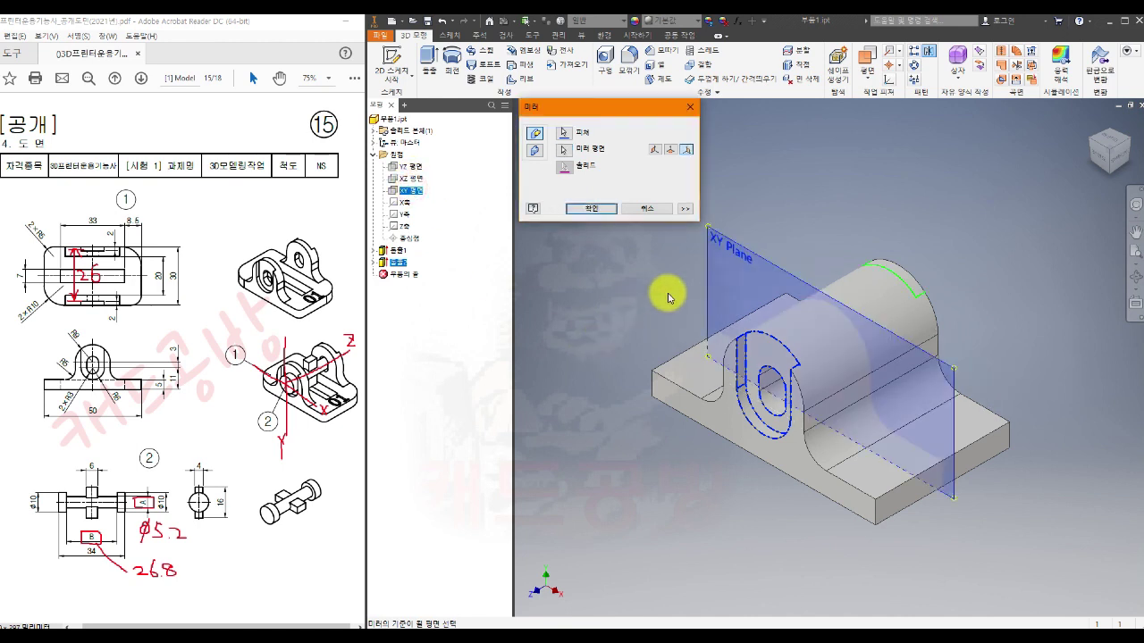
pyautogui.keyDown('shift'); pyautogui.moveTo(932, 416); pyautogui.dragTo(972, 492, button='middle'); pyautogui.keyUp('shift')
pyautogui.press('F6')
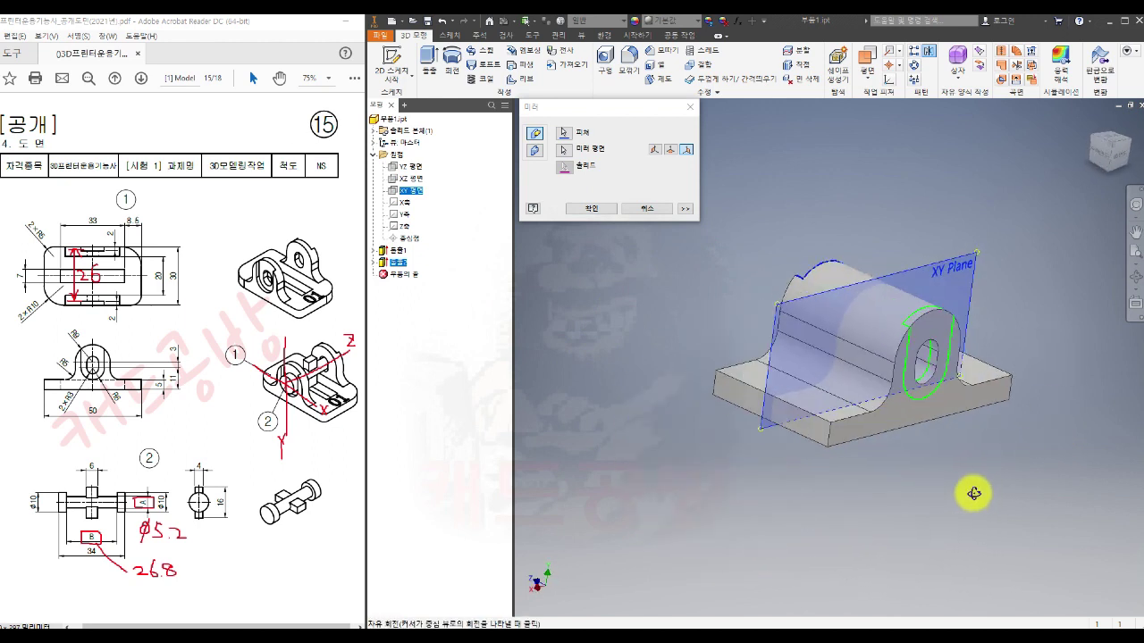
pyautogui.click(601, 211)
# - Start a sketch on the base's flat top face left of the lug and slice the model at the sketch plane
pyautogui.keyDown('shift'); pyautogui.moveTo(912, 442); pyautogui.dragTo(917, 477, button='middle'); pyautogui.keyUp('shift')
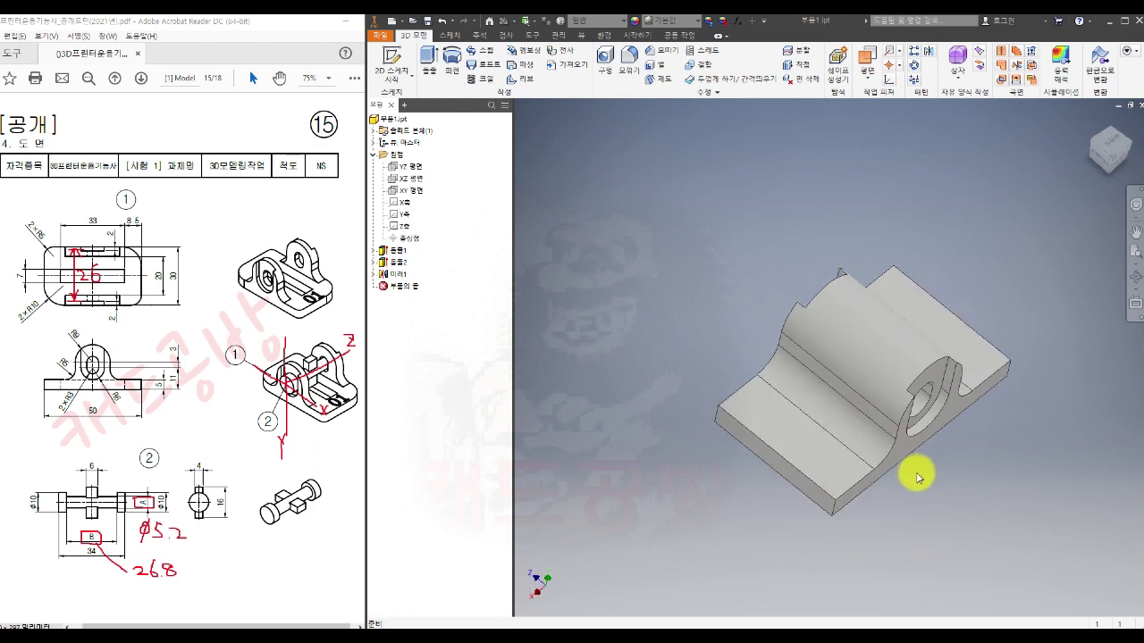
pyautogui.keyDown('shift'); pyautogui.moveTo(934, 398); pyautogui.dragTo(893, 375, button='middle'); pyautogui.keyUp('shift')
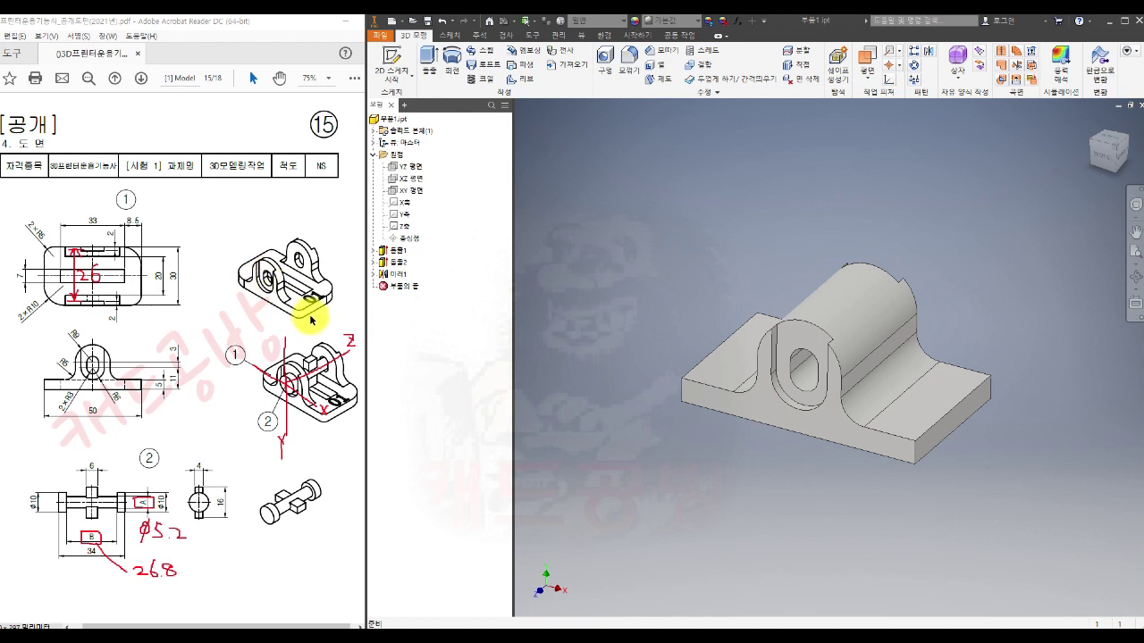
pyautogui.click(747, 354)
pyautogui.press('s')
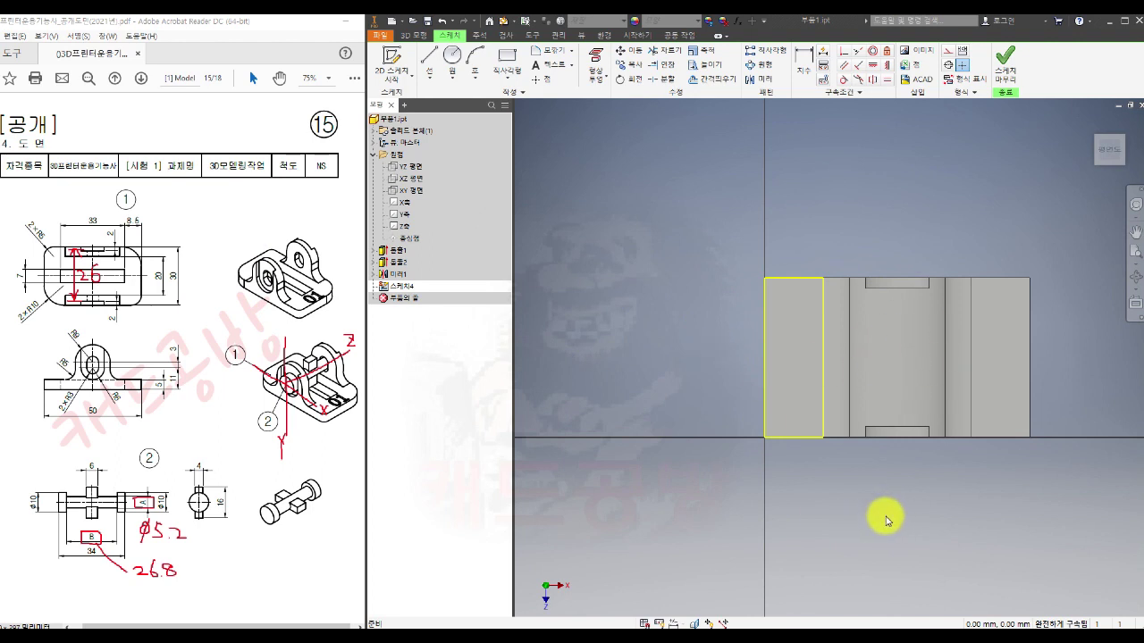
pyautogui.press('F7')
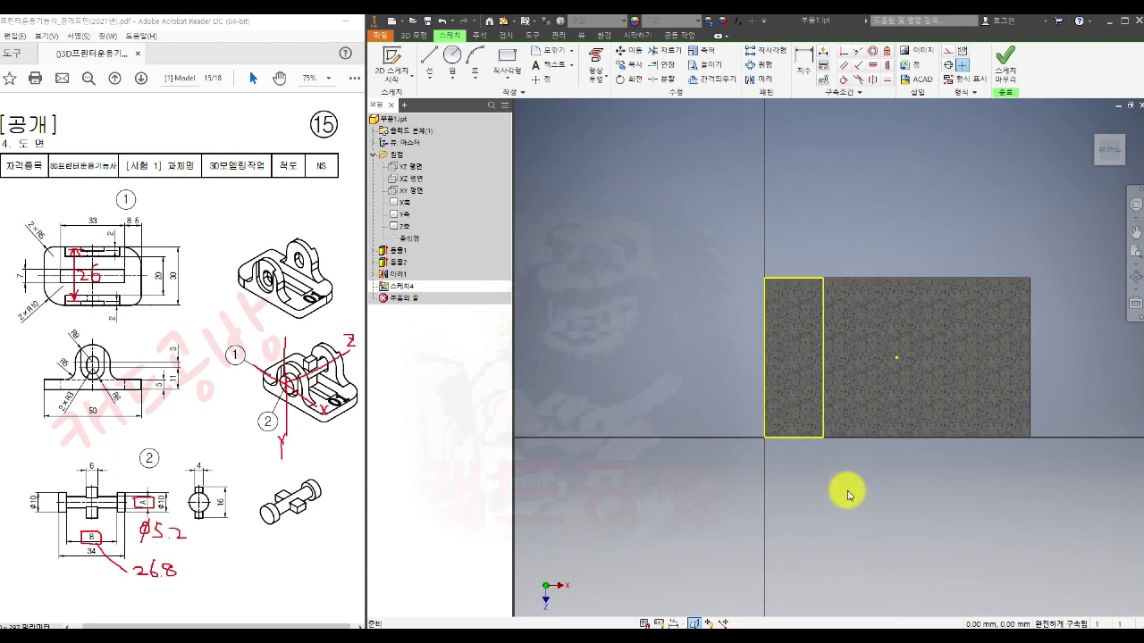
# - Convert the projected edges of the base's top face to construction lines
pyautogui.moveTo(842, 480)
pyautogui.mouseDown()
pyautogui.moveTo(807, 256)
pyautogui.moveTo(725, 244)
pyautogui.mouseUp()
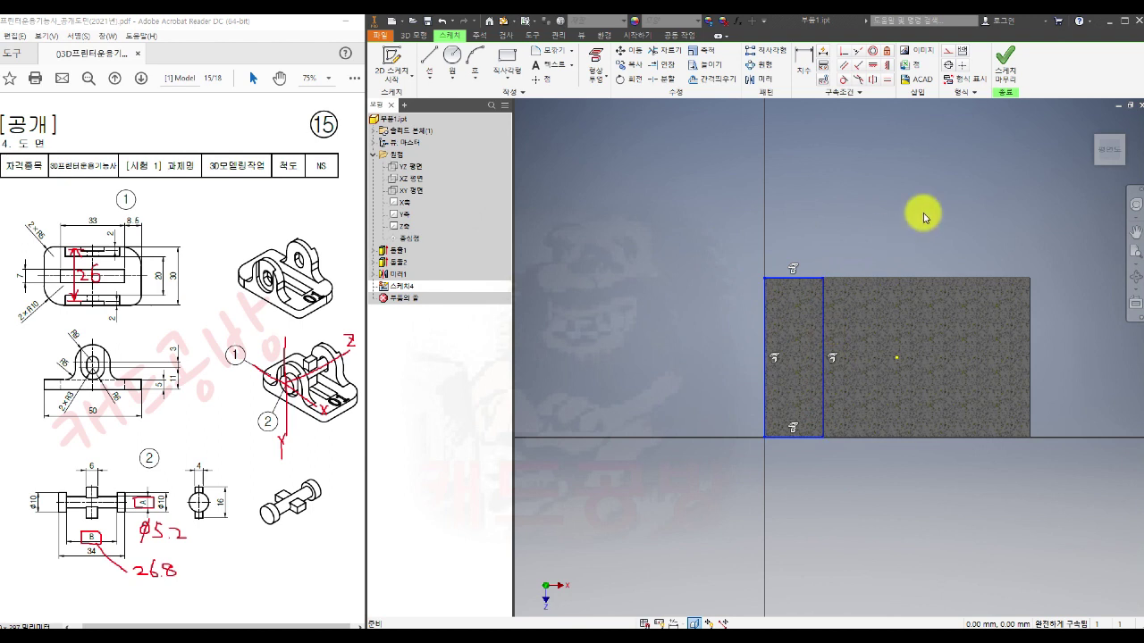
pyautogui.click(948, 51)
pyautogui.click(843, 212)
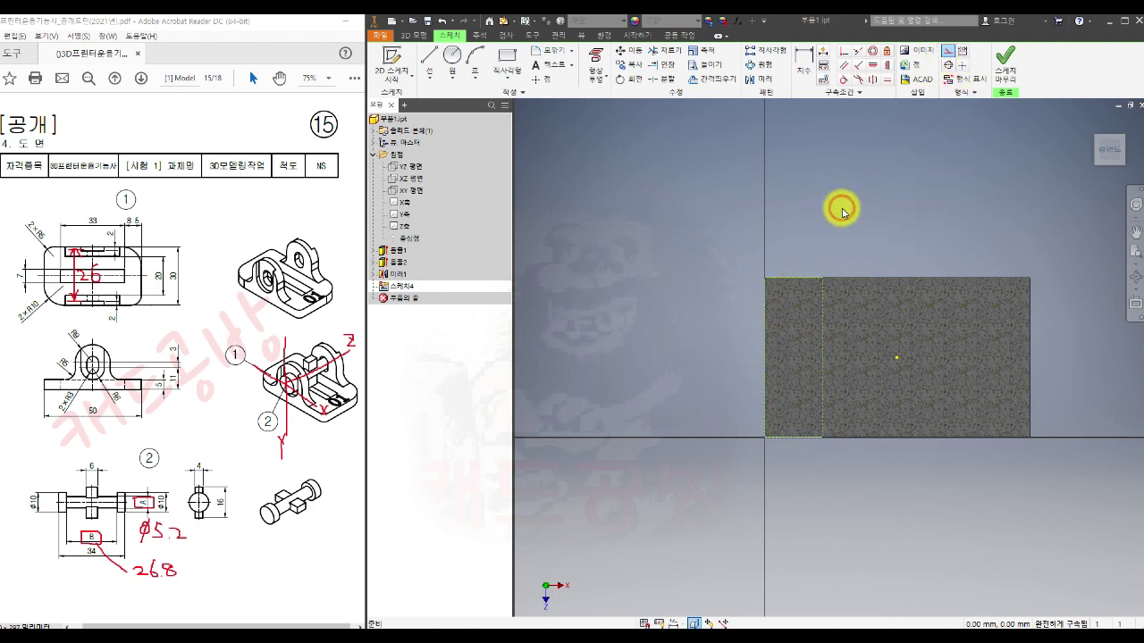
# - Draw a 50 mm by 20 mm rectangle across the base, starting just outside its left edge
pyautogui.moveTo(879, 247); pyautogui.dragTo(822, 229, button='middle')
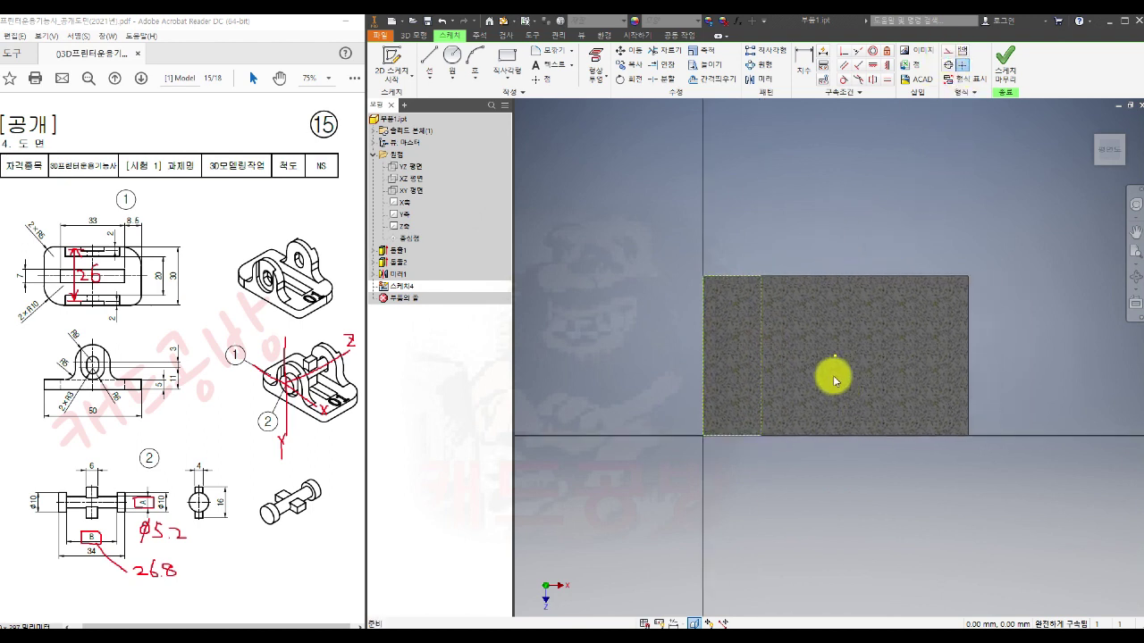
pyautogui.click(507, 61)
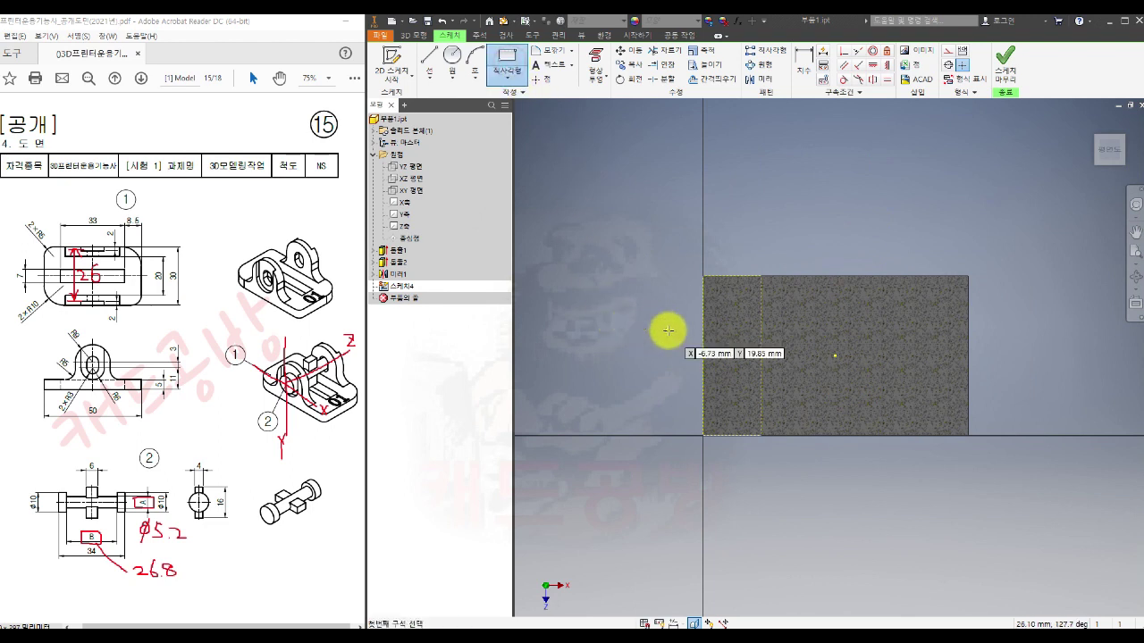
pyautogui.click(672, 316)
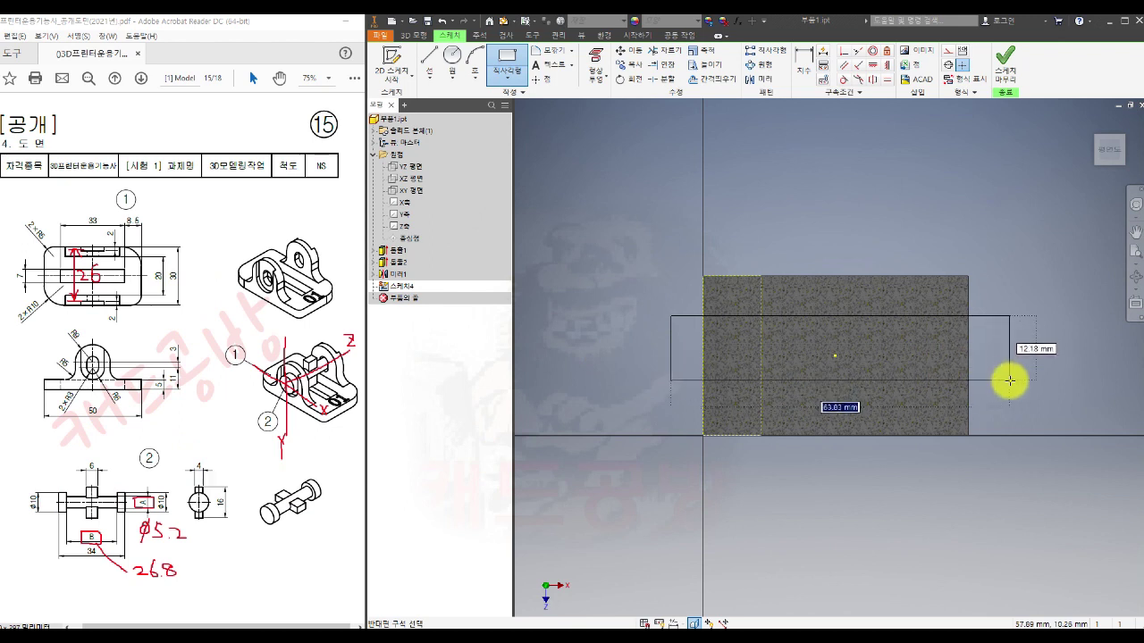
pyautogui.write('50')
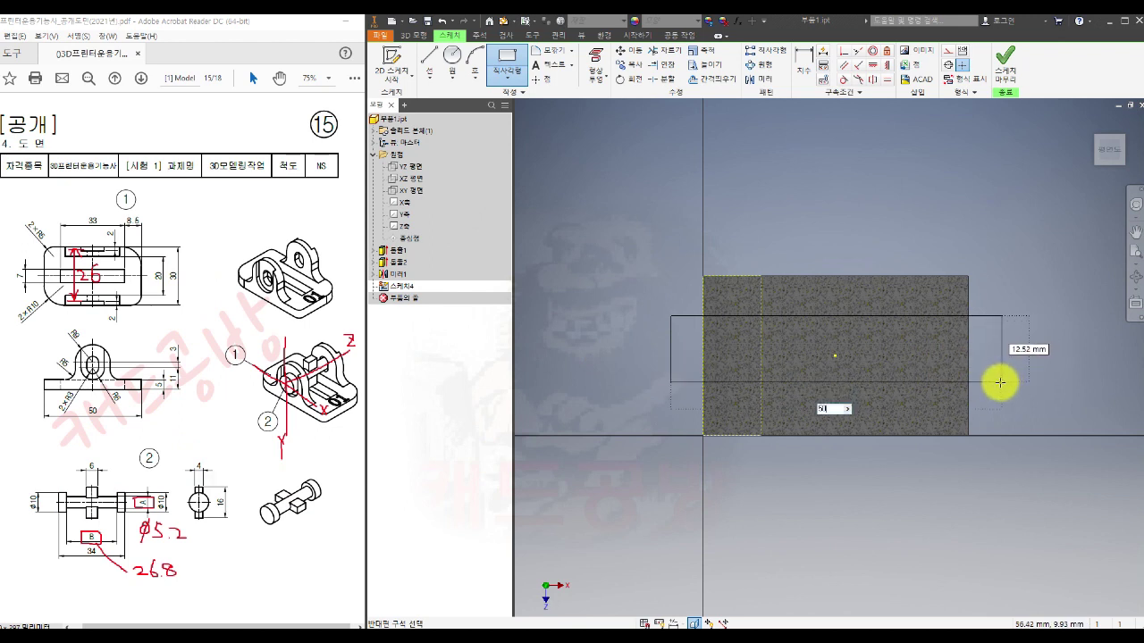
pyautogui.press('Tab')
pyautogui.write('20')
pyautogui.press('Return')
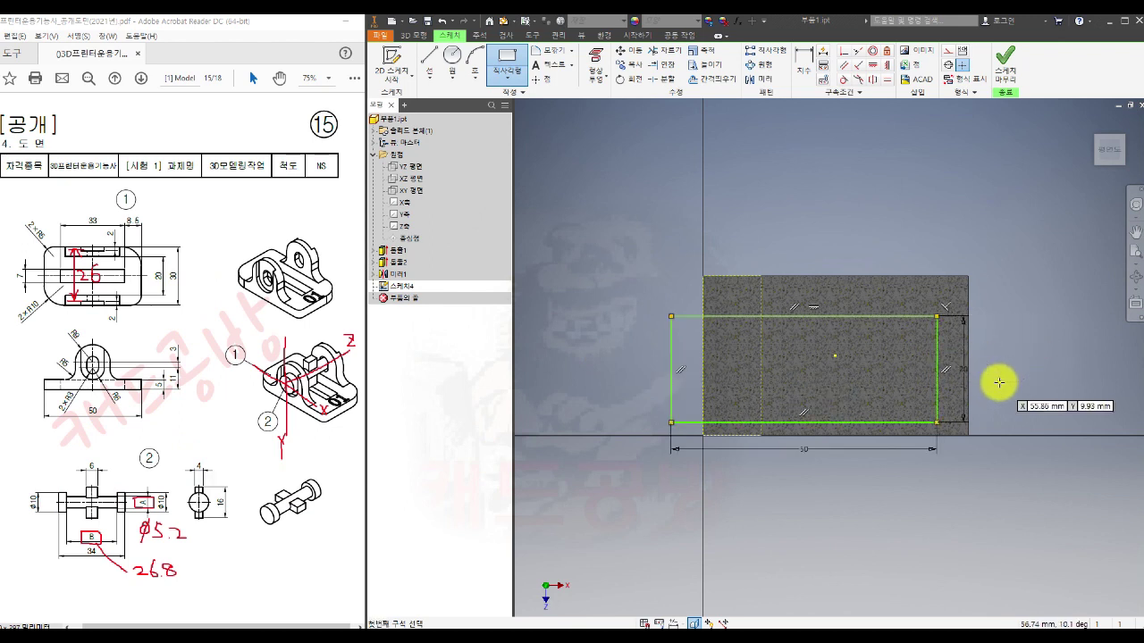
pyautogui.press('Escape')
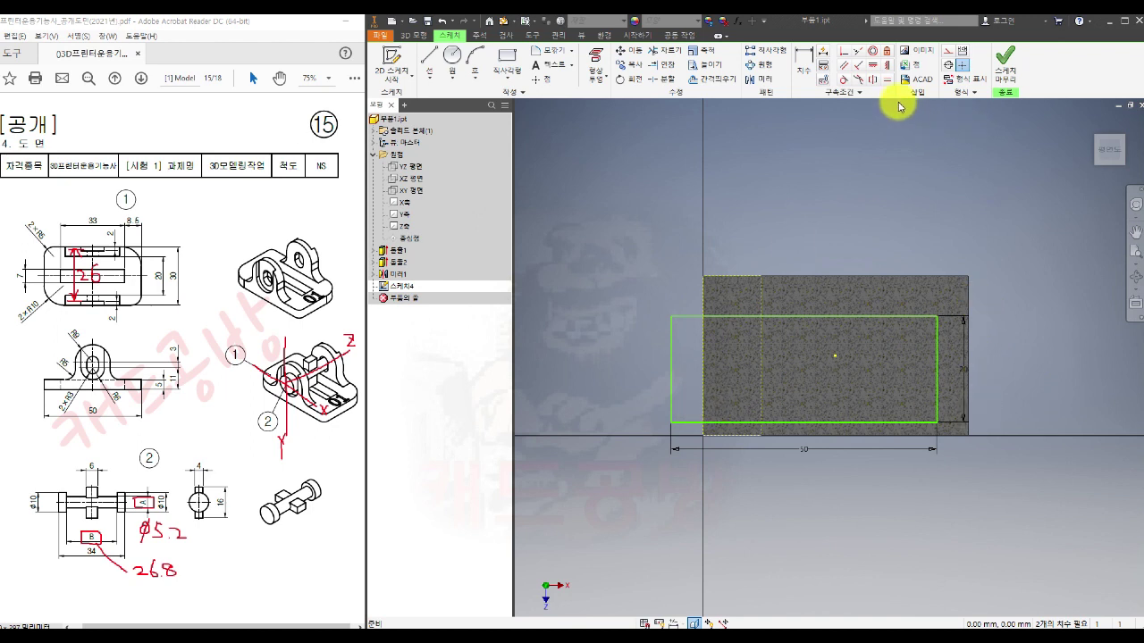
# - Align the midpoint of the rectangle's left side horizontally with the origin point
pyautogui.click(873, 67)
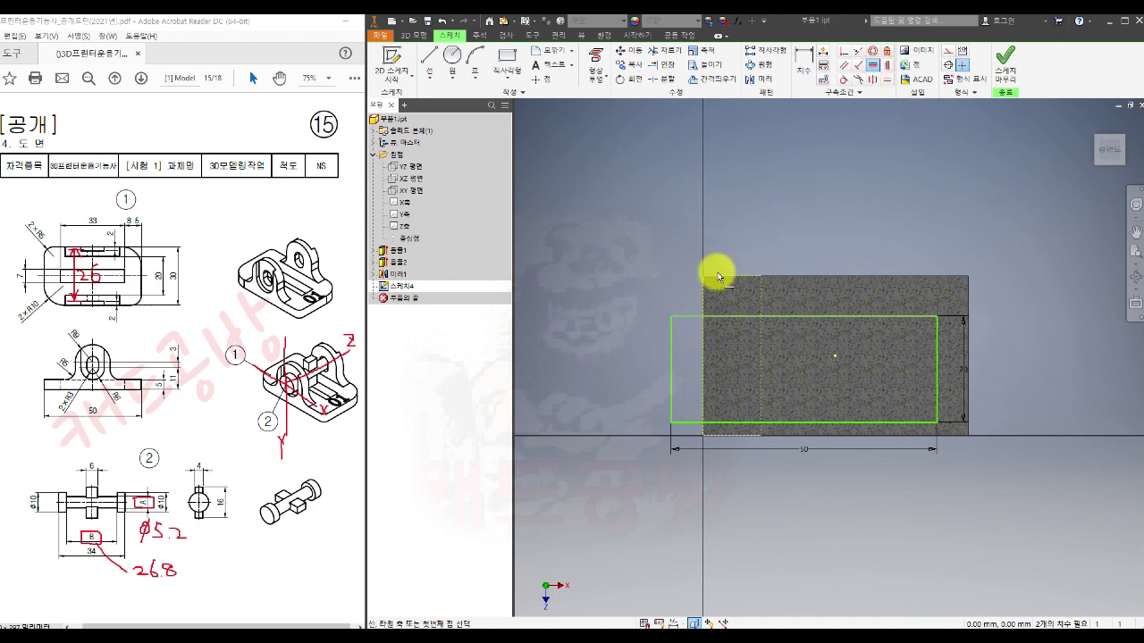
pyautogui.click(671, 369)
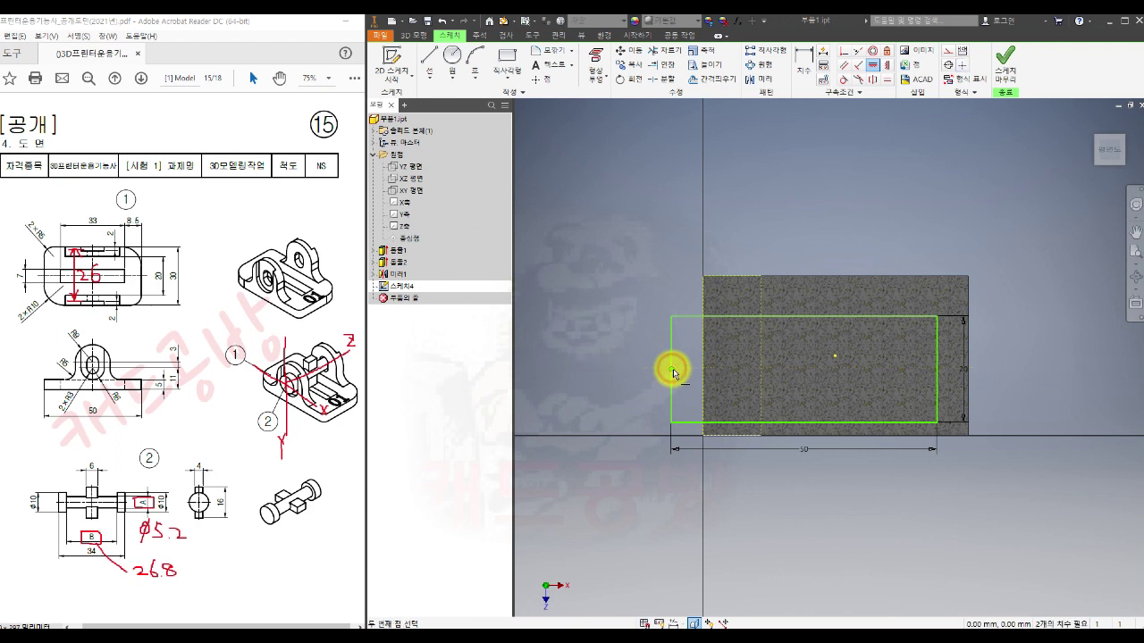
pyautogui.click(835, 358)
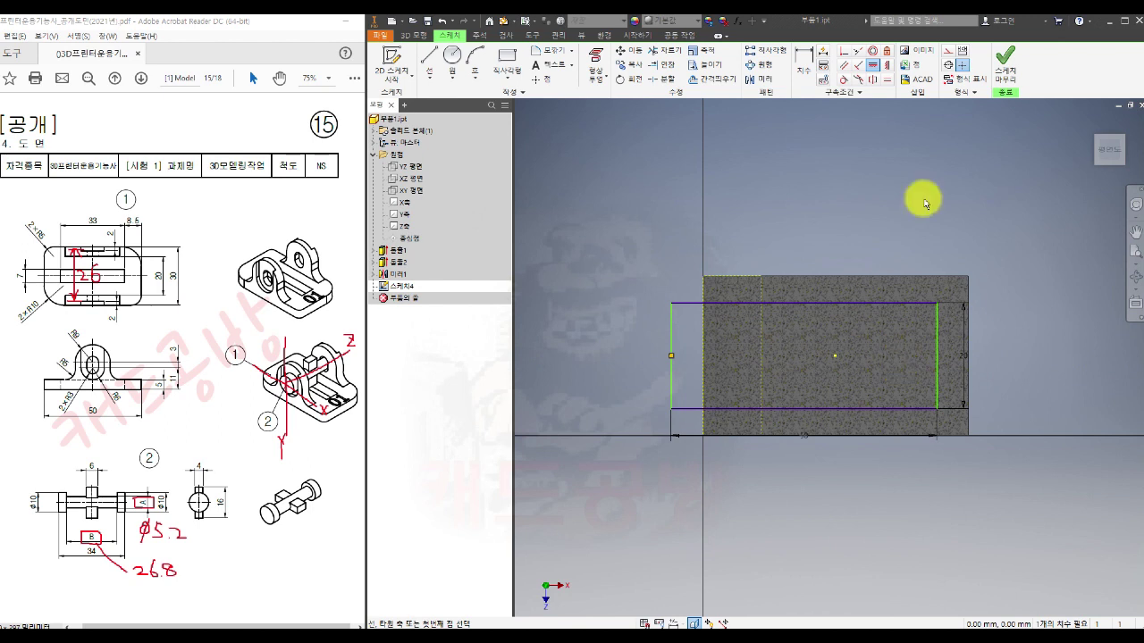
pyautogui.press('Escape')
# - Align the midpoint of the rectangle's long upper side vertically with the origin point and finish the sketch
pyautogui.click(888, 68)
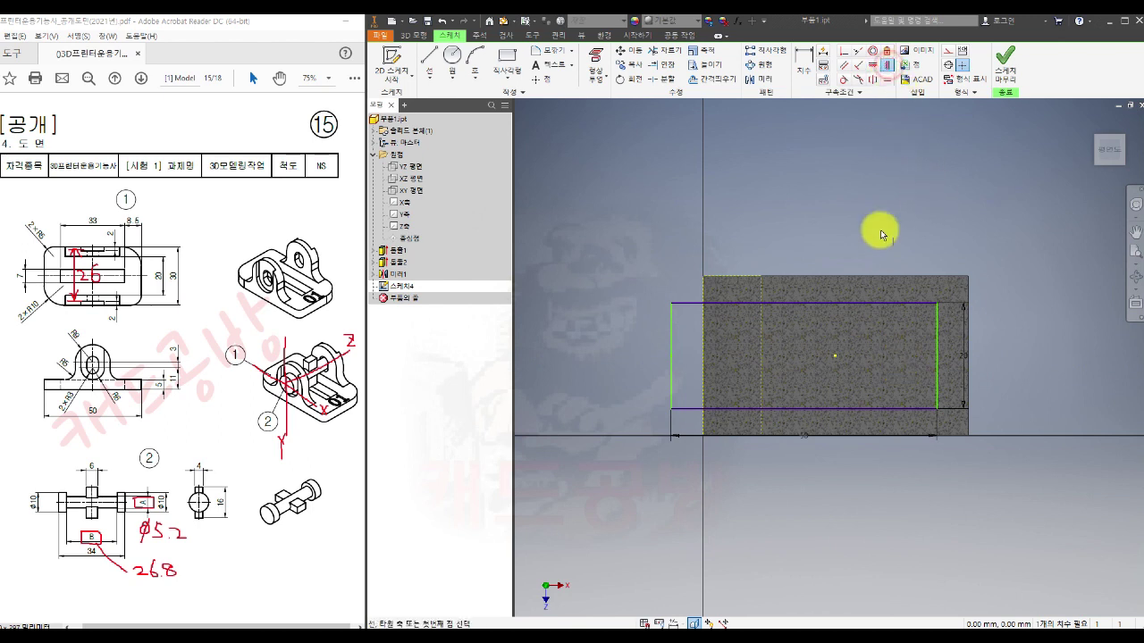
pyautogui.click(795, 304)
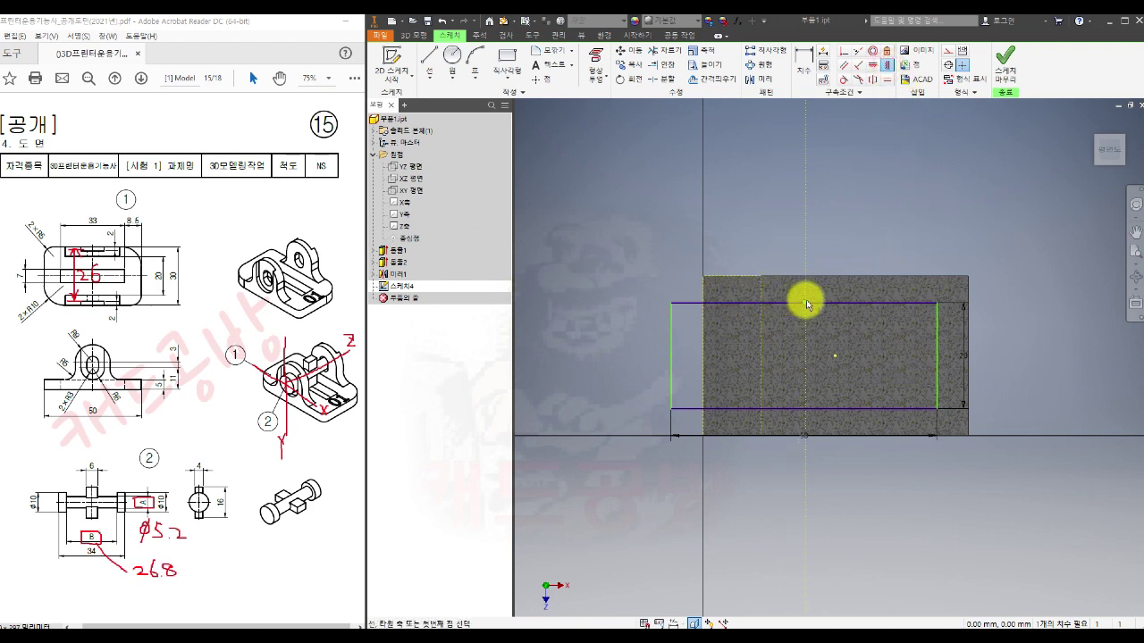
pyautogui.click(837, 357)
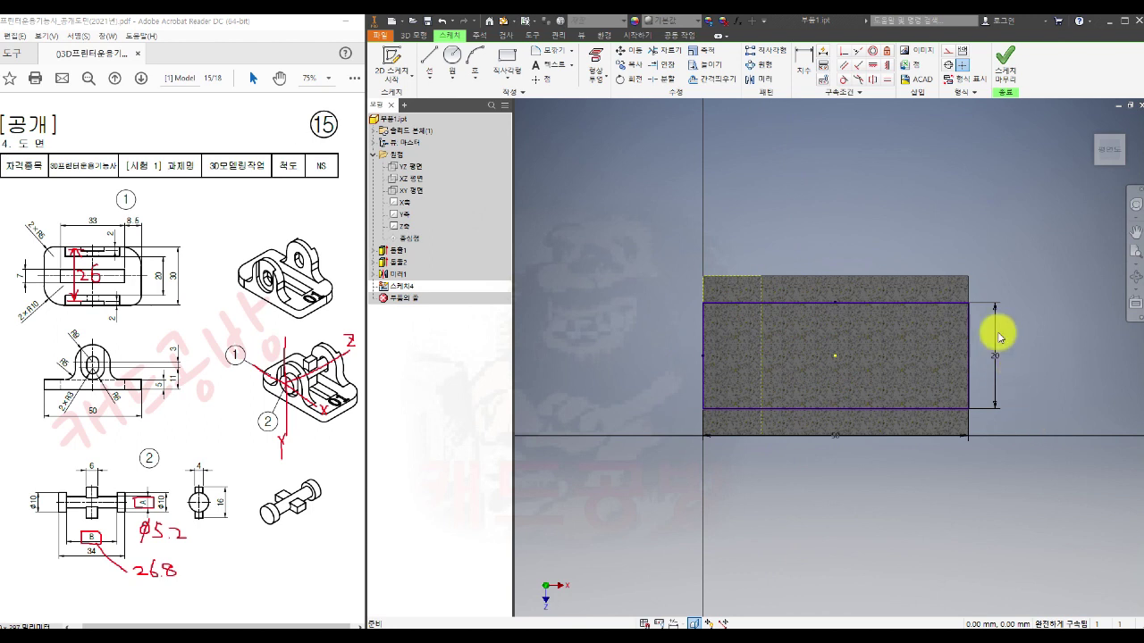
pyautogui.click(1005, 61)
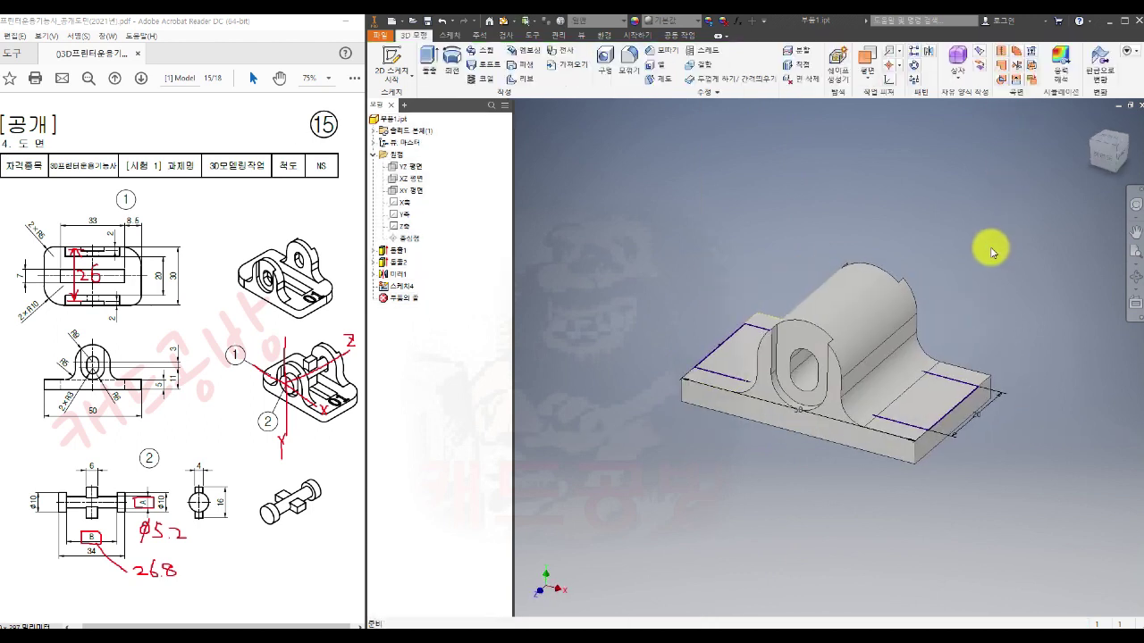
# - Cut the 50 × 20 mm rectangle upward from the base's top face with the To Next extent, clearing the space between the lugs
pyautogui.click(434, 57)
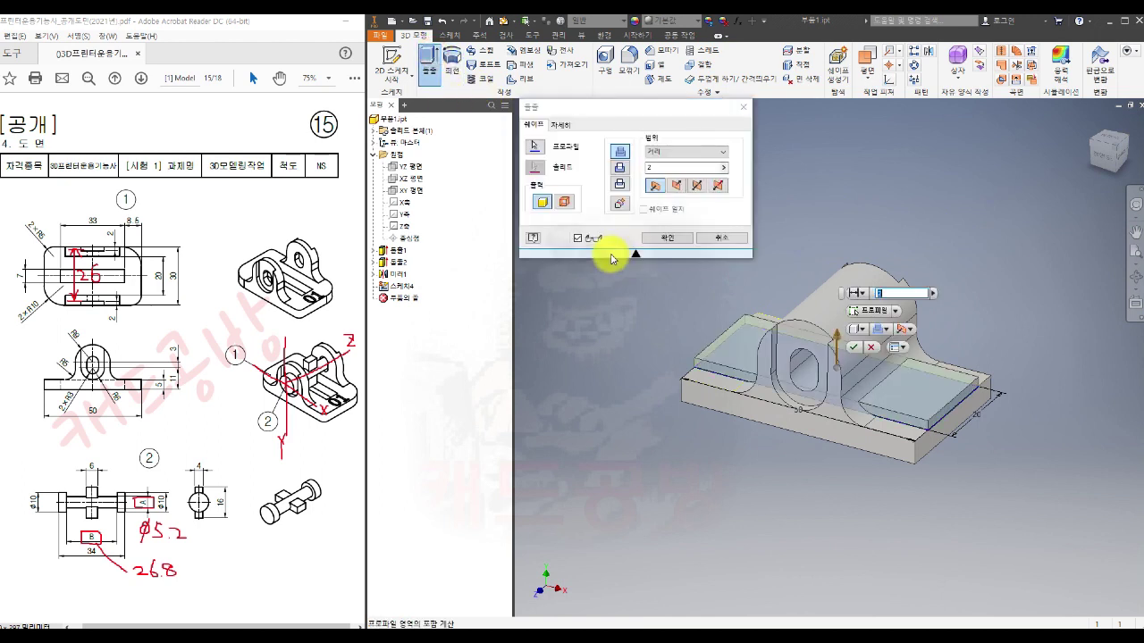
pyautogui.click(619, 167)
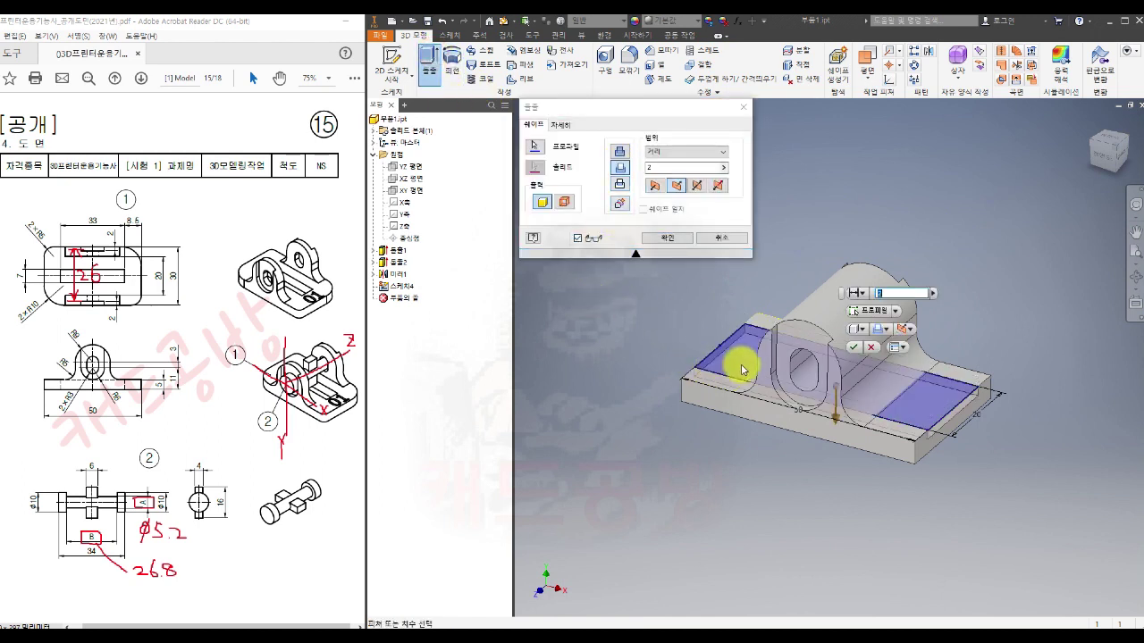
pyautogui.click(655, 185)
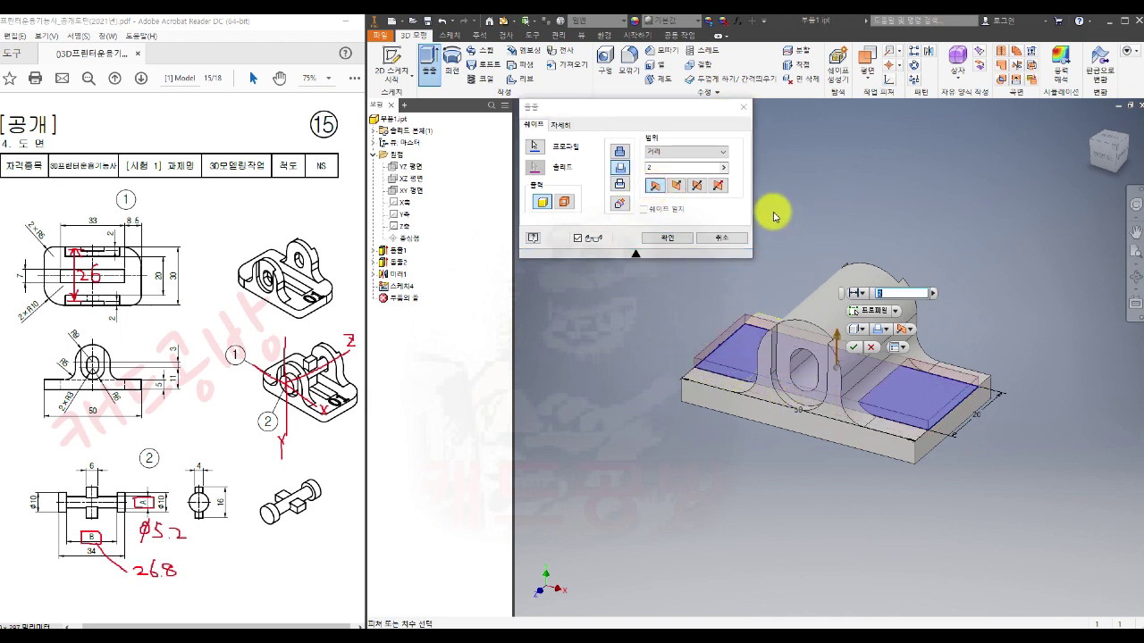
pyautogui.click(681, 154)
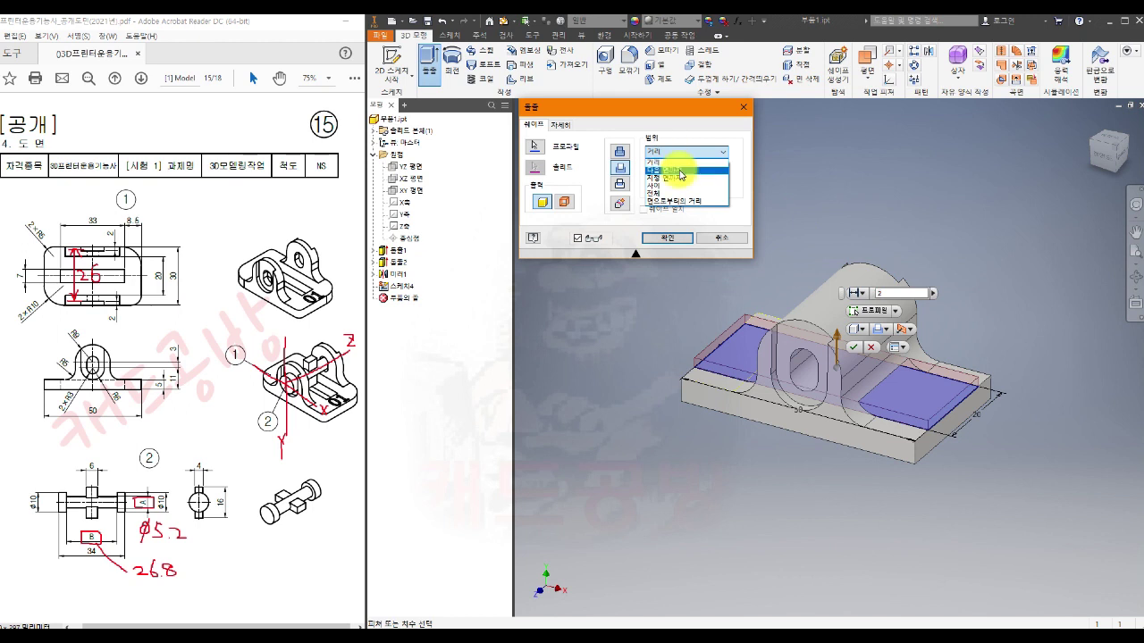
pyautogui.click(679, 170)
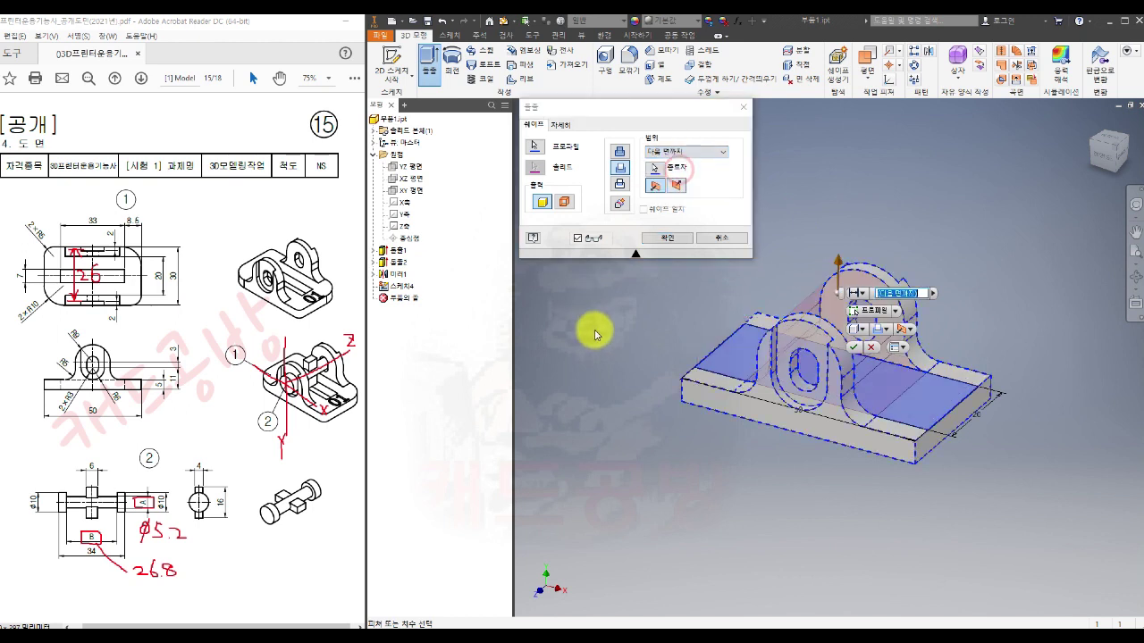
pyautogui.click(663, 240)
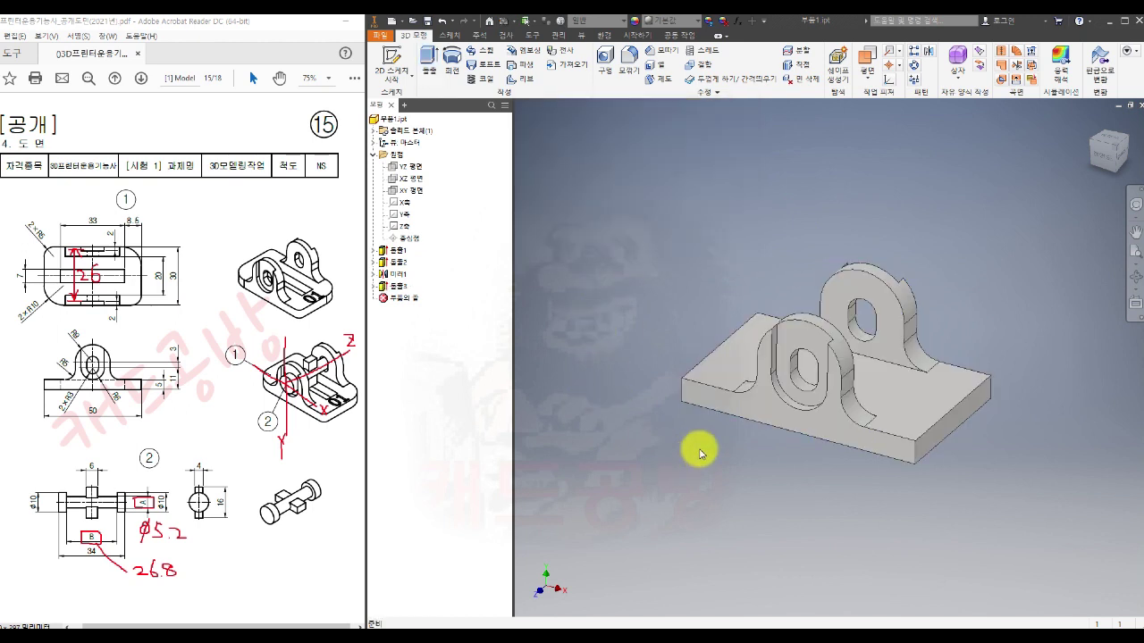
# - Start a sketch on the base's top face and draw a 33 mm by 7 mm rectangle between the lugs
pyautogui.moveTo(927, 545); pyautogui.dragTo(915, 576)
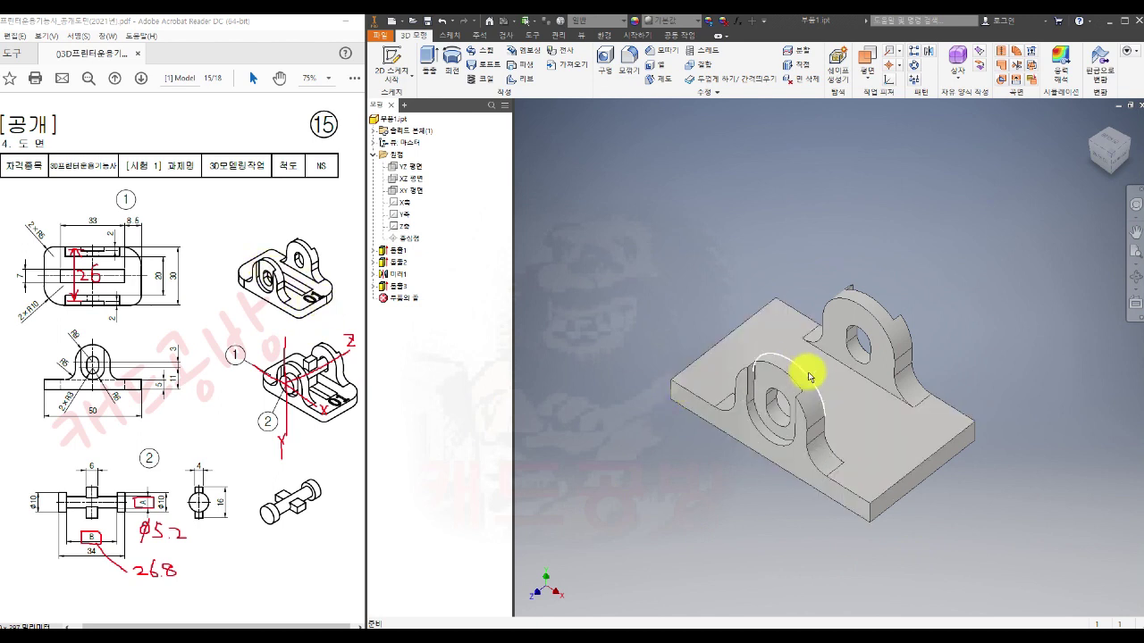
pyautogui.click(890, 437)
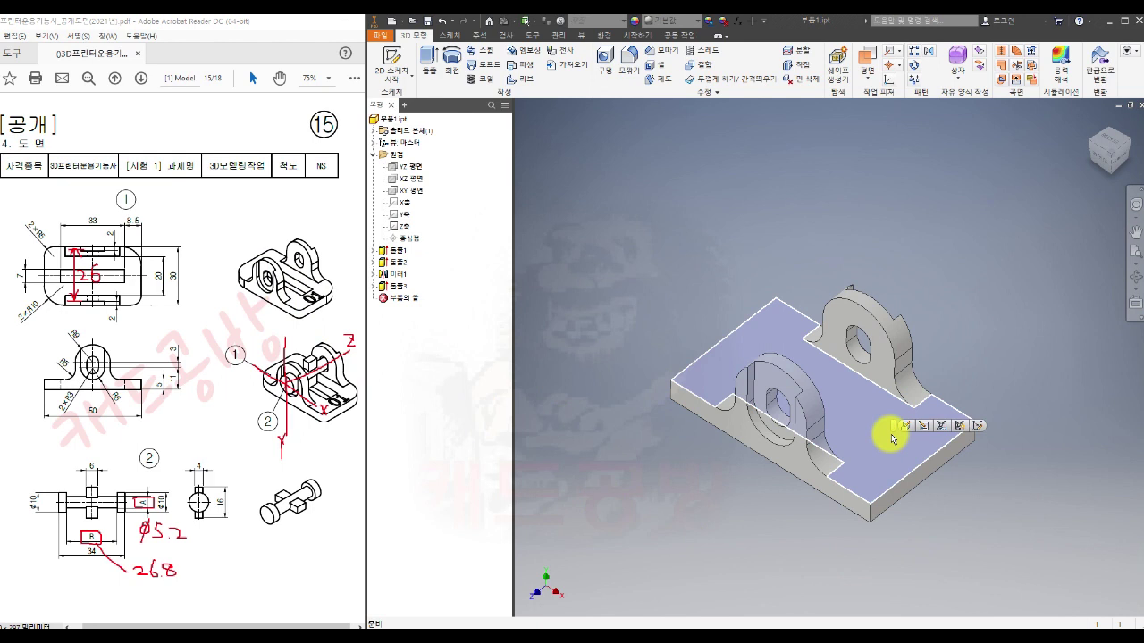
pyautogui.press('s')
pyautogui.click(810, 503)
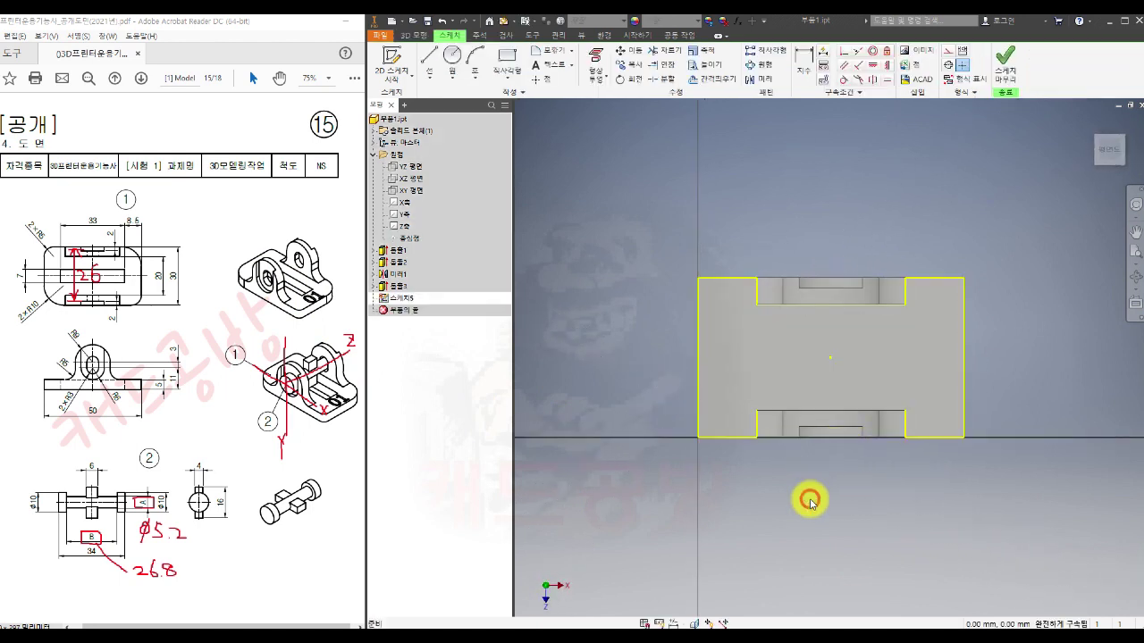
pyautogui.click(506, 56)
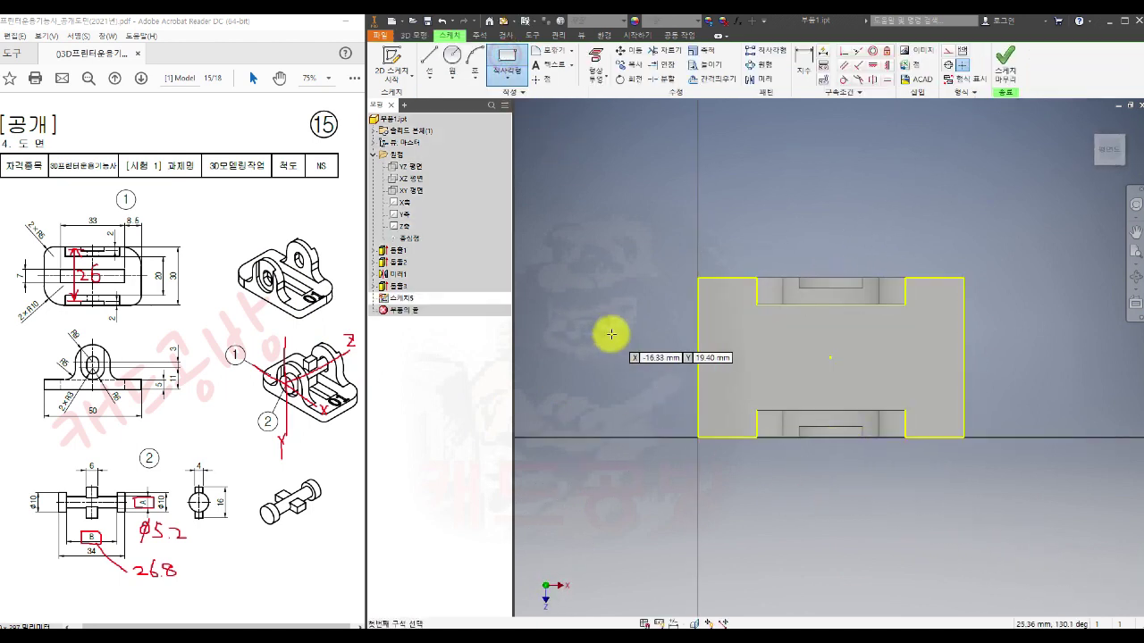
pyautogui.click(722, 335)
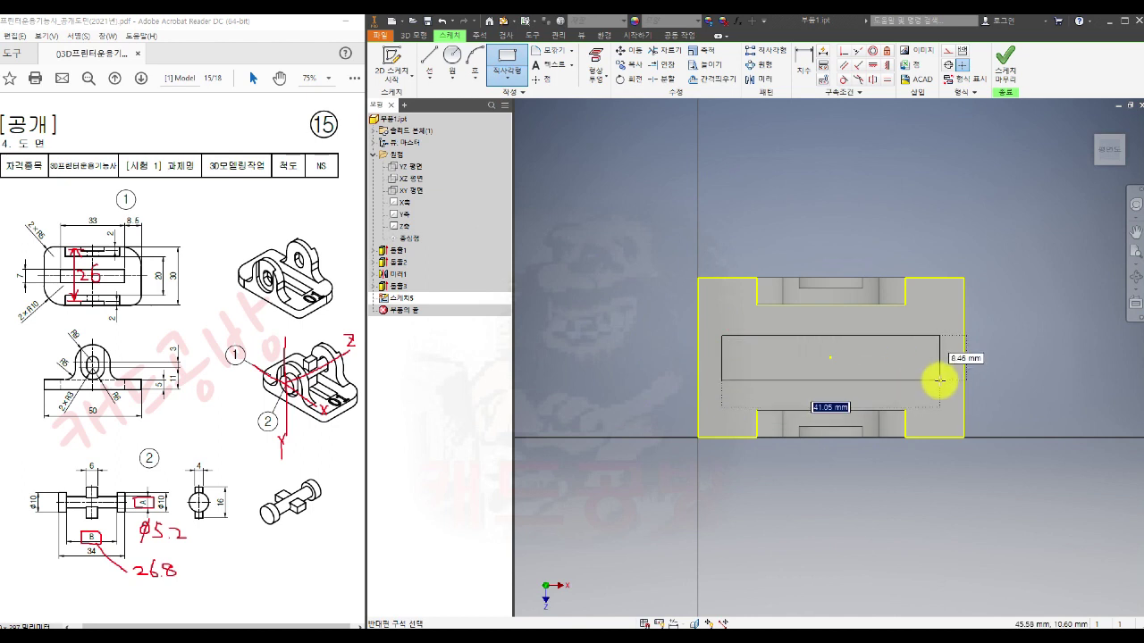
pyautogui.press('Tab')
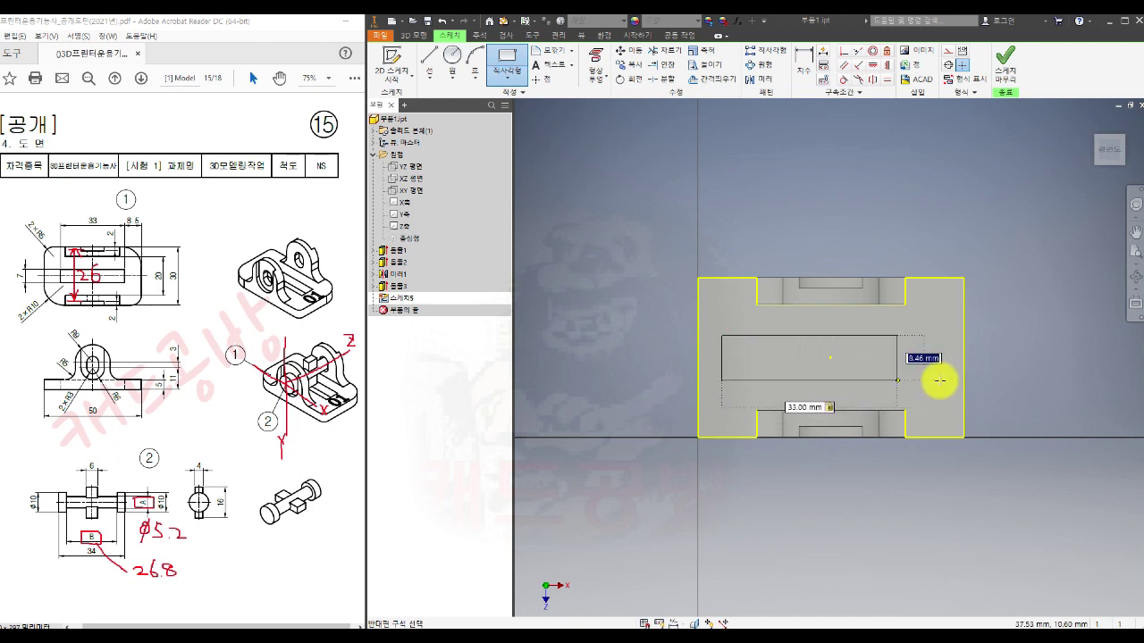
pyautogui.press('Return')
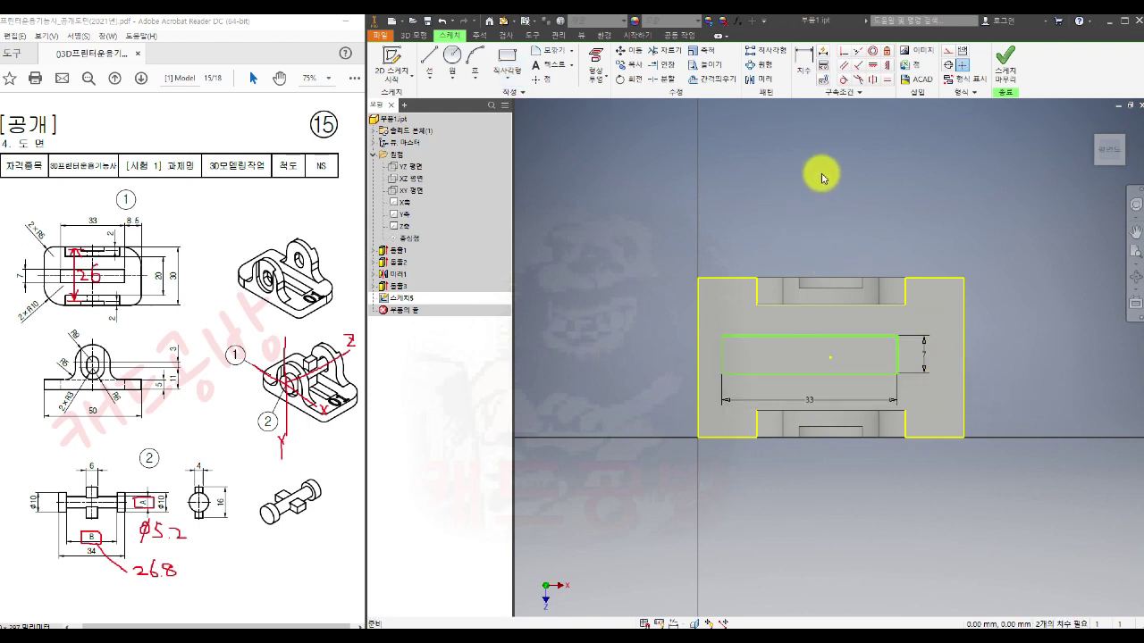
# - Centre the 33 × 7 mm rectangle on the origin point with horizontal and vertical constraints at its side midpoints, and finish the sketch
pyautogui.click(871, 66)
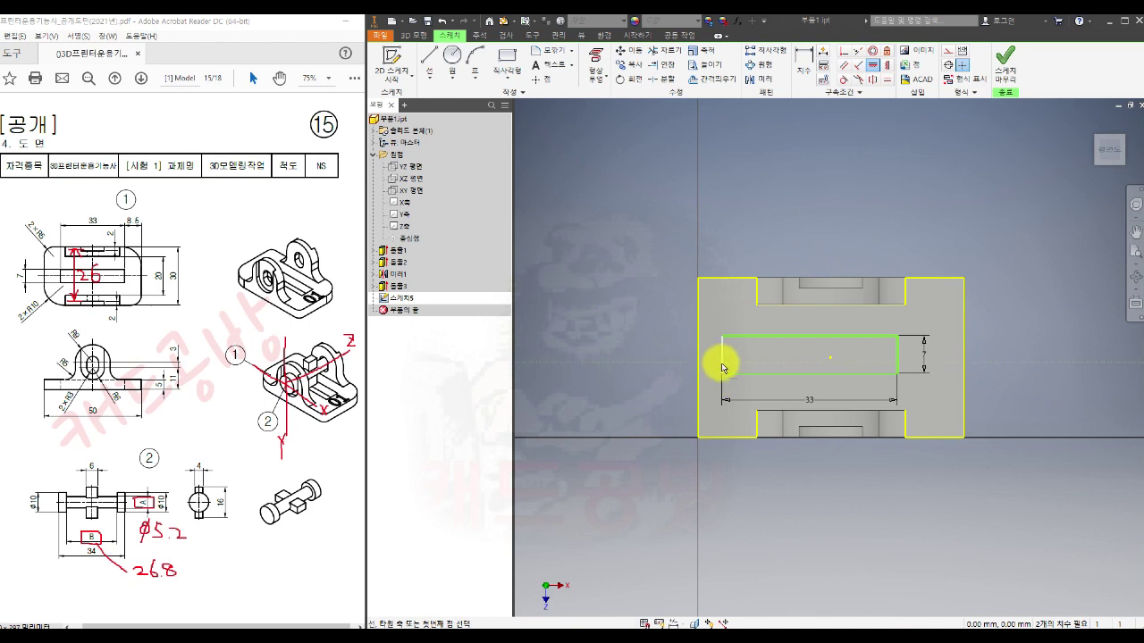
pyautogui.click(723, 356)
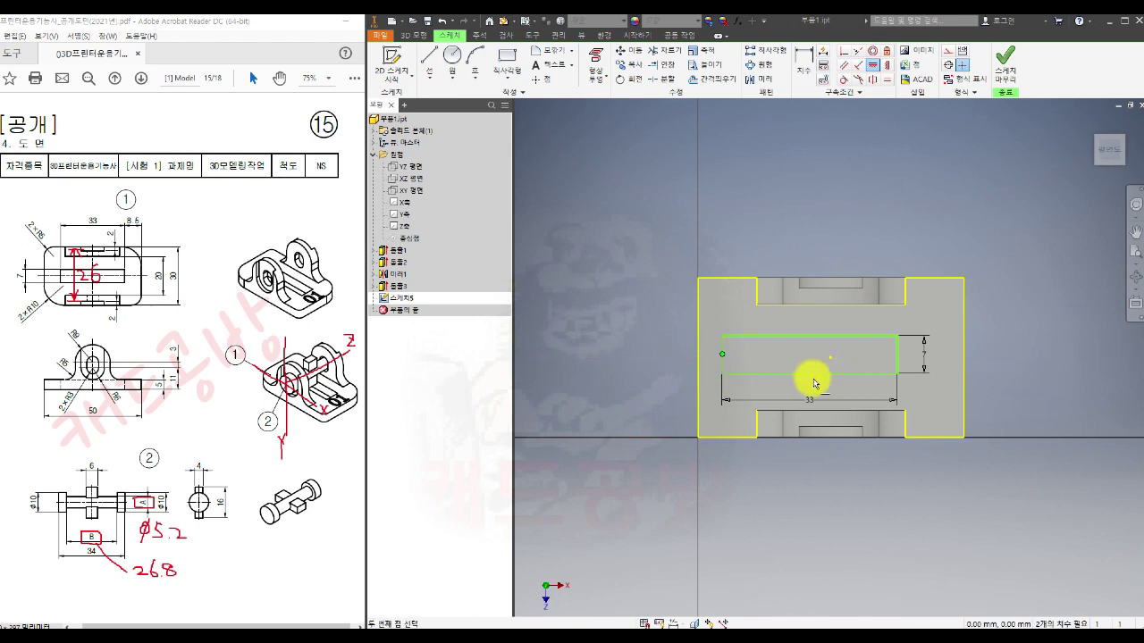
pyautogui.click(829, 357)
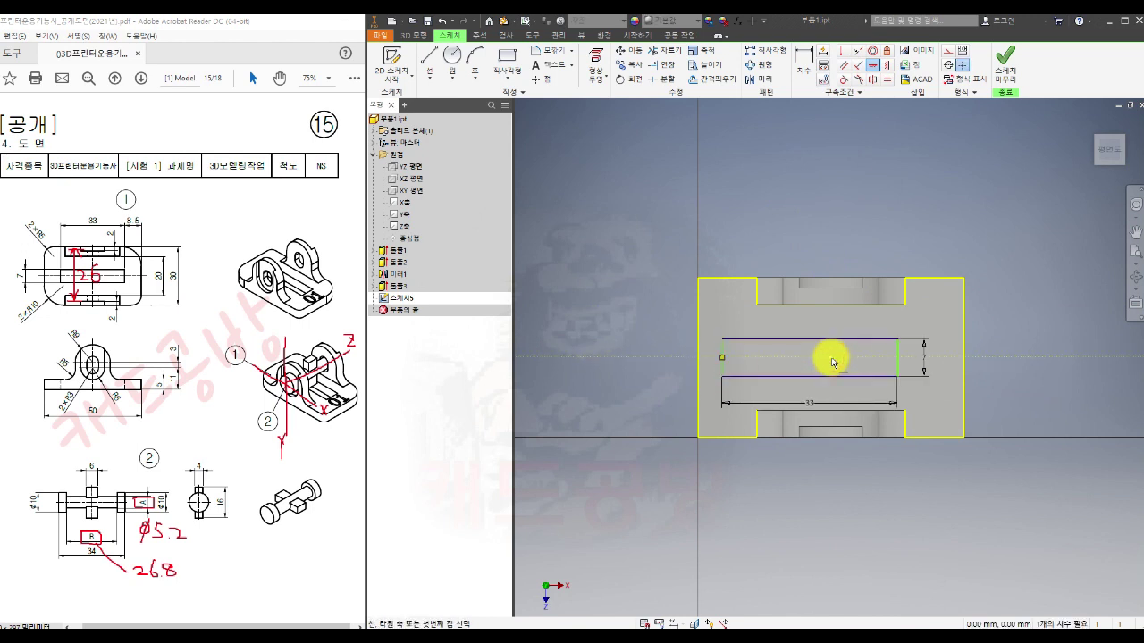
pyautogui.click(886, 66)
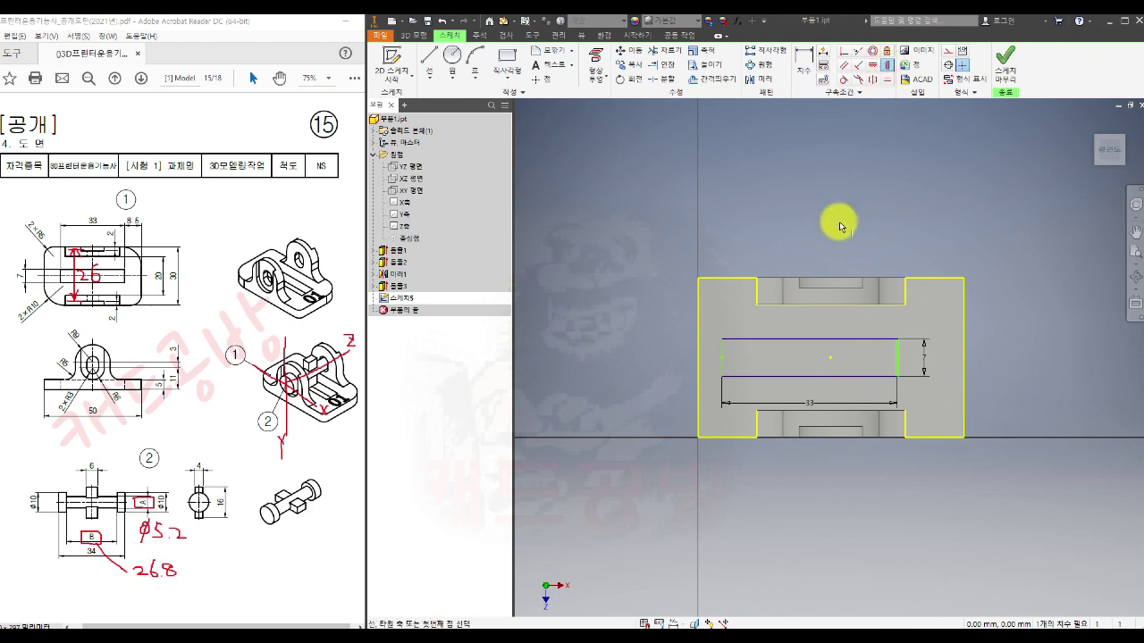
pyautogui.click(809, 339)
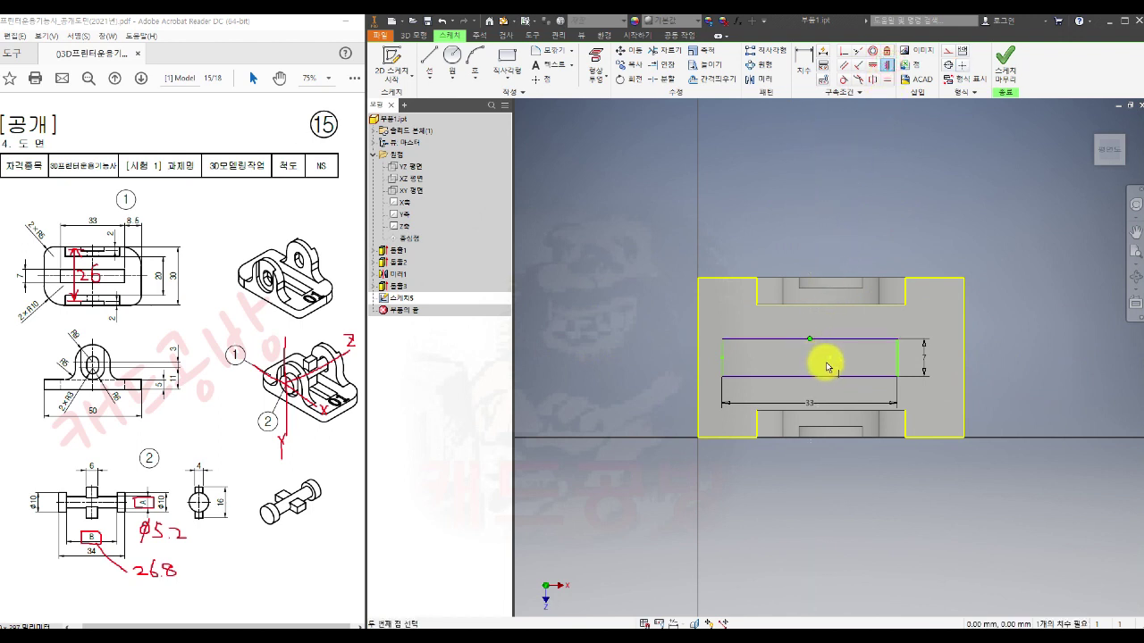
pyautogui.click(831, 359)
pyautogui.press('Escape')
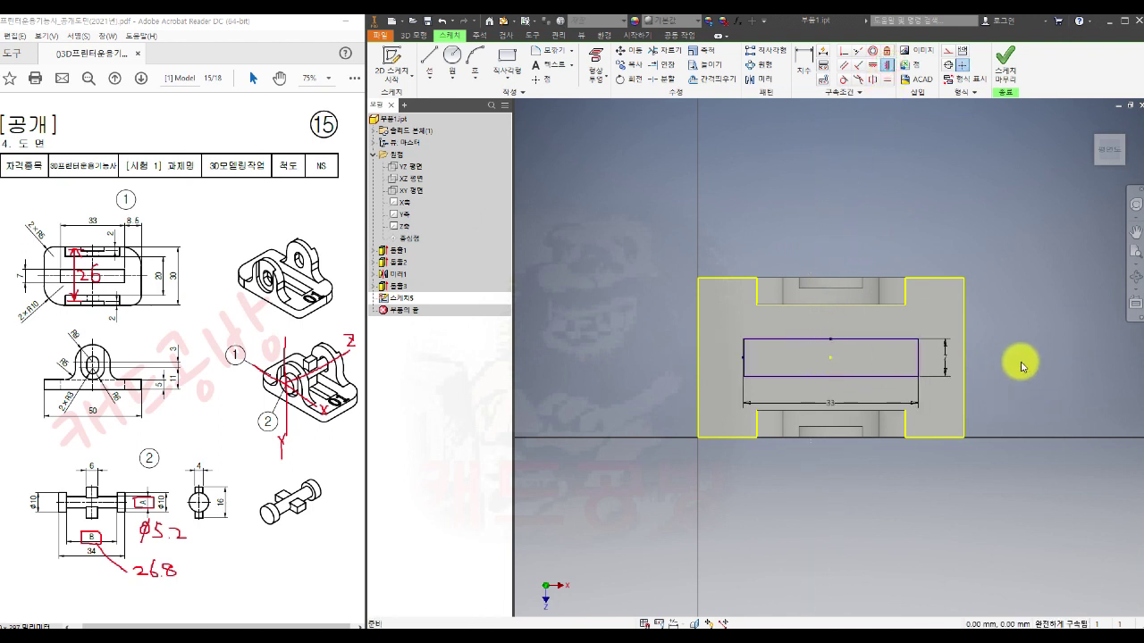
pyautogui.click(1004, 70)
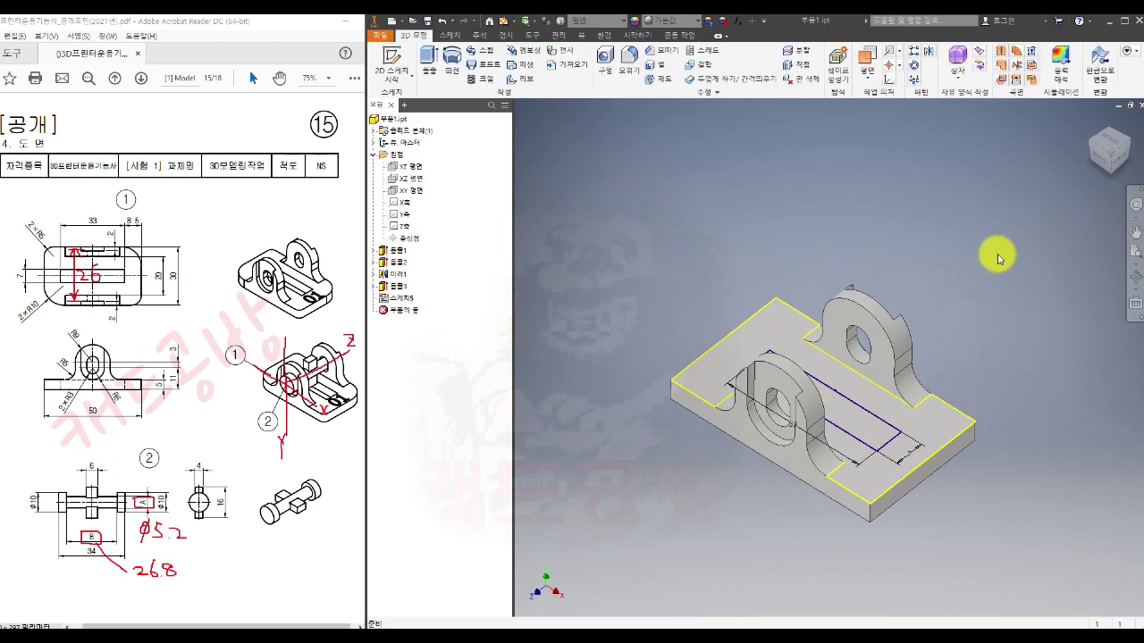
# - Cut the 33 × 7 mm rectangle down through the base with the To Next extent
pyautogui.click(429, 59)
pyautogui.click(622, 170)
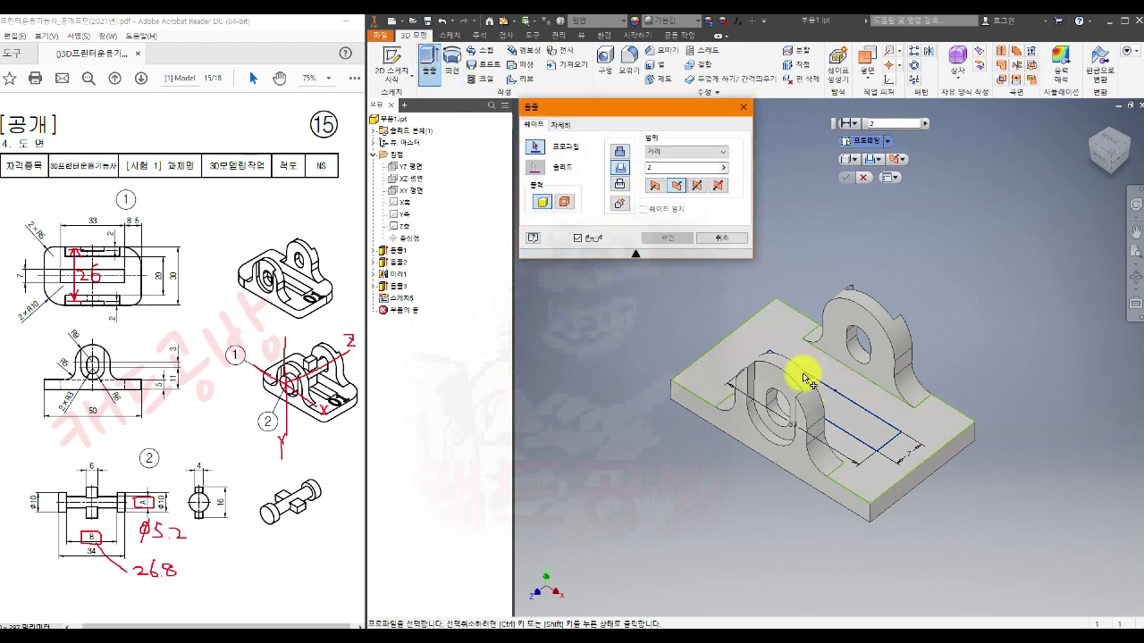
pyautogui.click(856, 433)
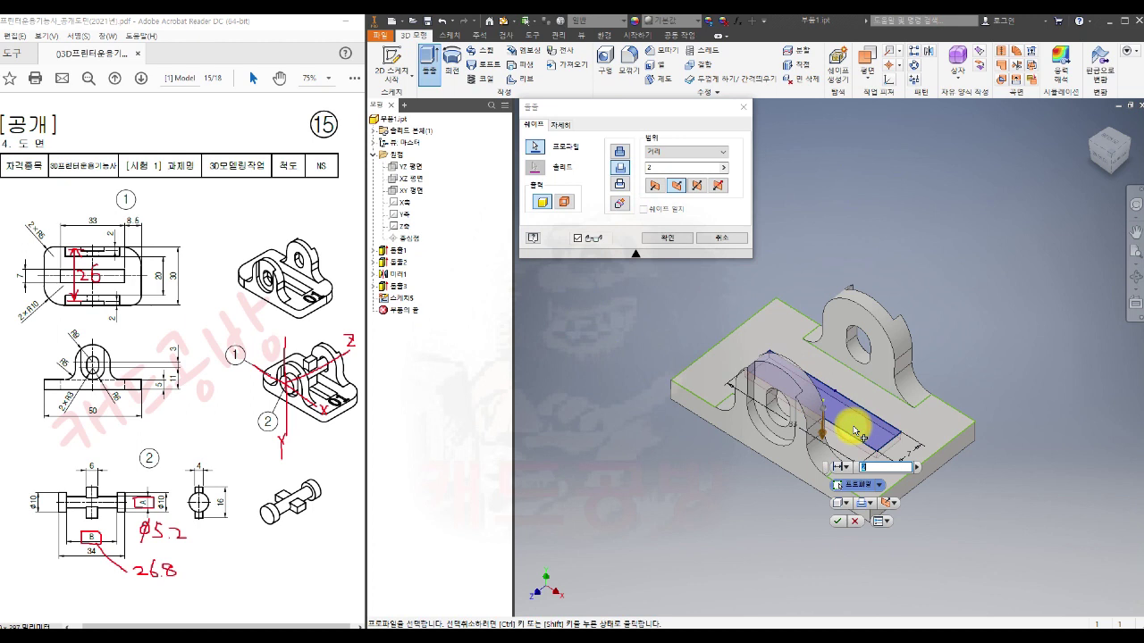
pyautogui.click(662, 153)
pyautogui.click(662, 170)
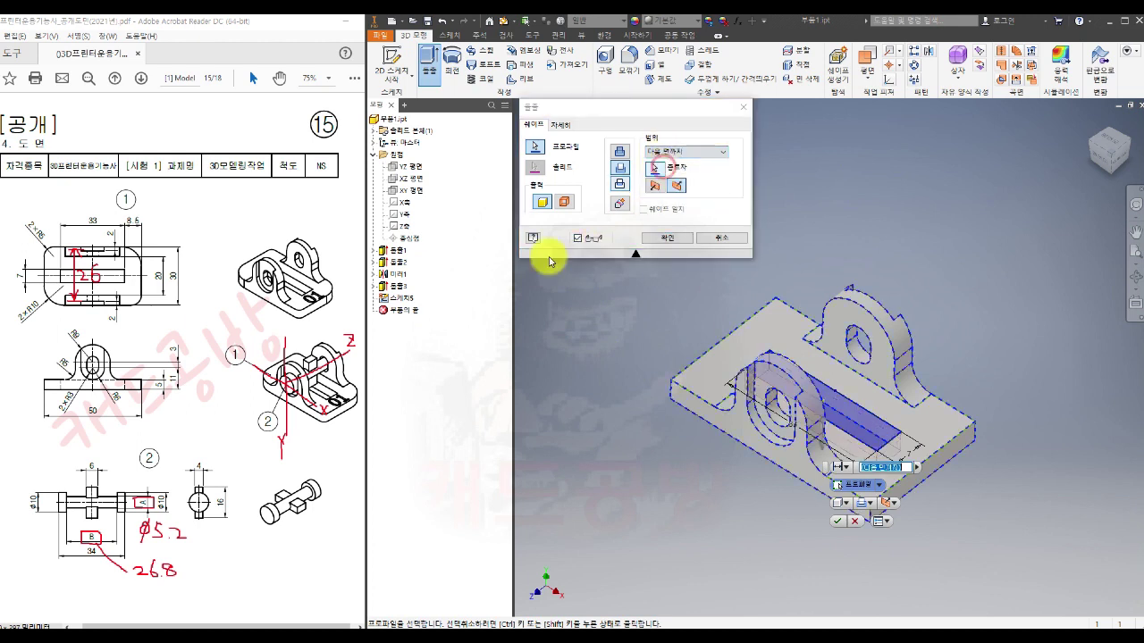
pyautogui.click(667, 235)
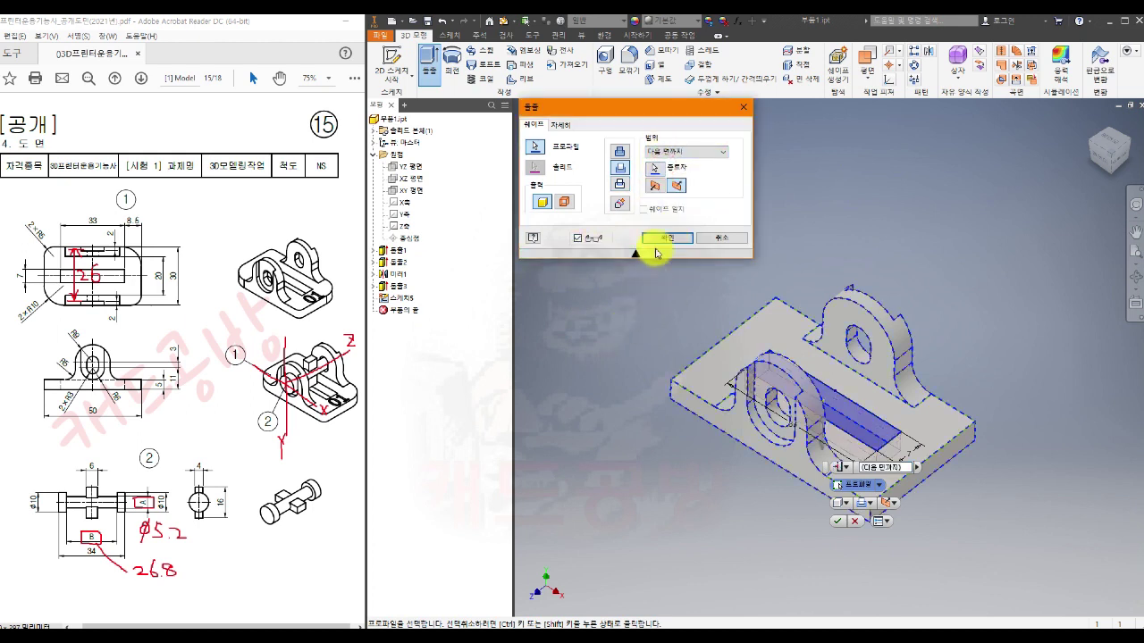
pyautogui.click(667, 235)
# - Set up a 10 mm fillet on two diagonally opposite vertical corner edges of the base, front left and rear right
pyautogui.moveTo(1009, 486); pyautogui.dragTo(1020, 435, button='middle')
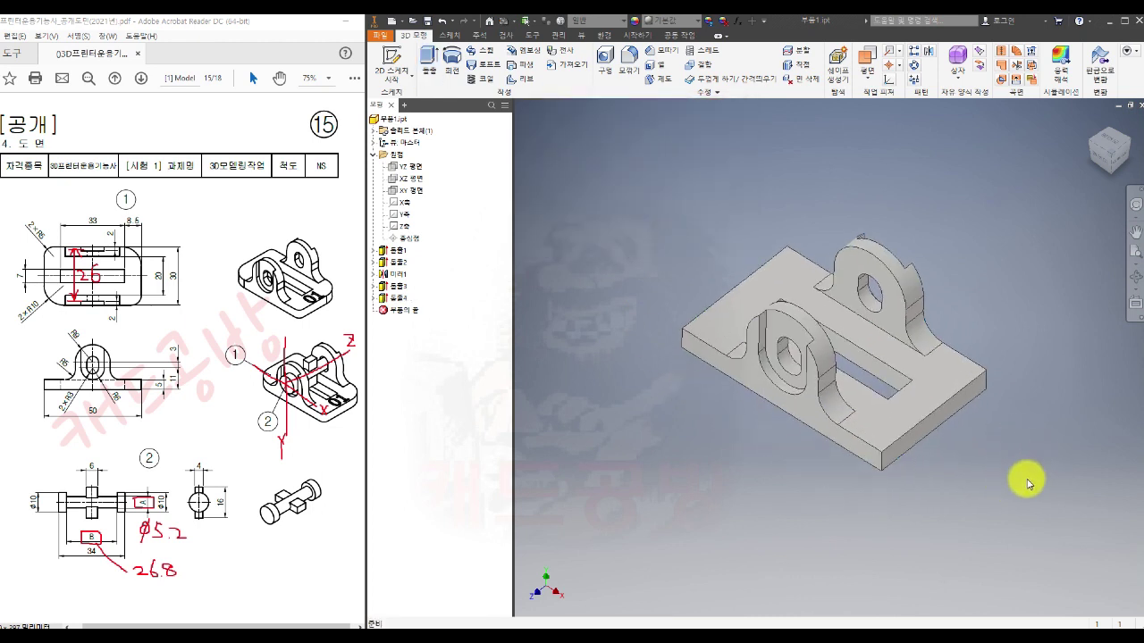
pyautogui.moveTo(950, 505)
pyautogui.keyDown('shift'); pyautogui.mouseDown(button='middle')
pyautogui.moveTo(911, 500)
pyautogui.moveTo(966, 498)
pyautogui.mouseUp(button='middle'); pyautogui.keyUp('shift')
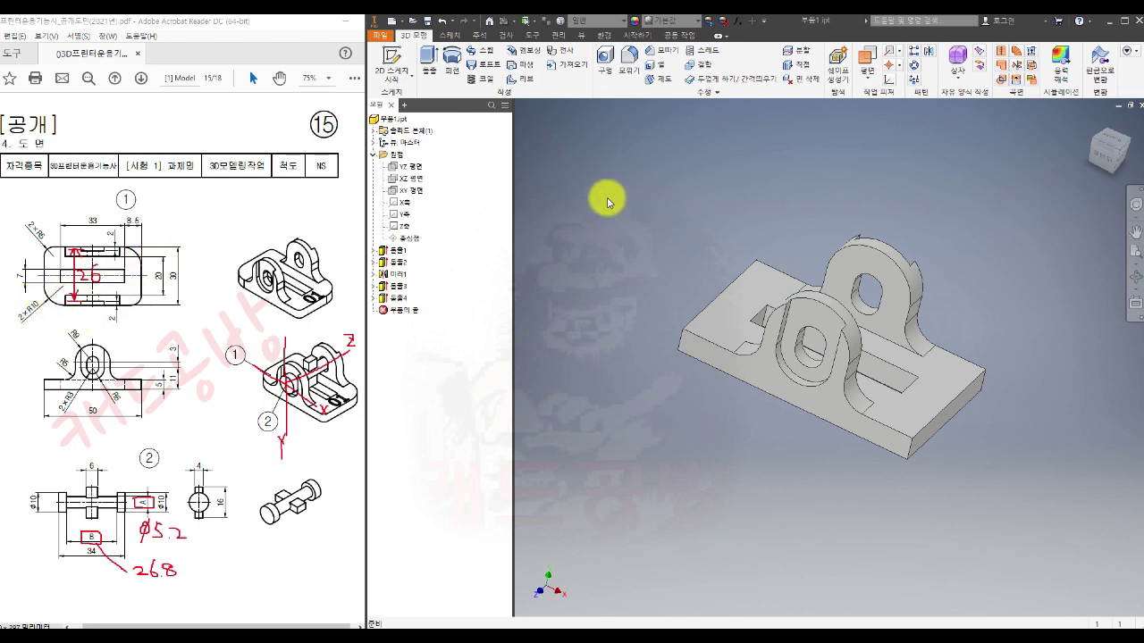
pyautogui.click(630, 66)
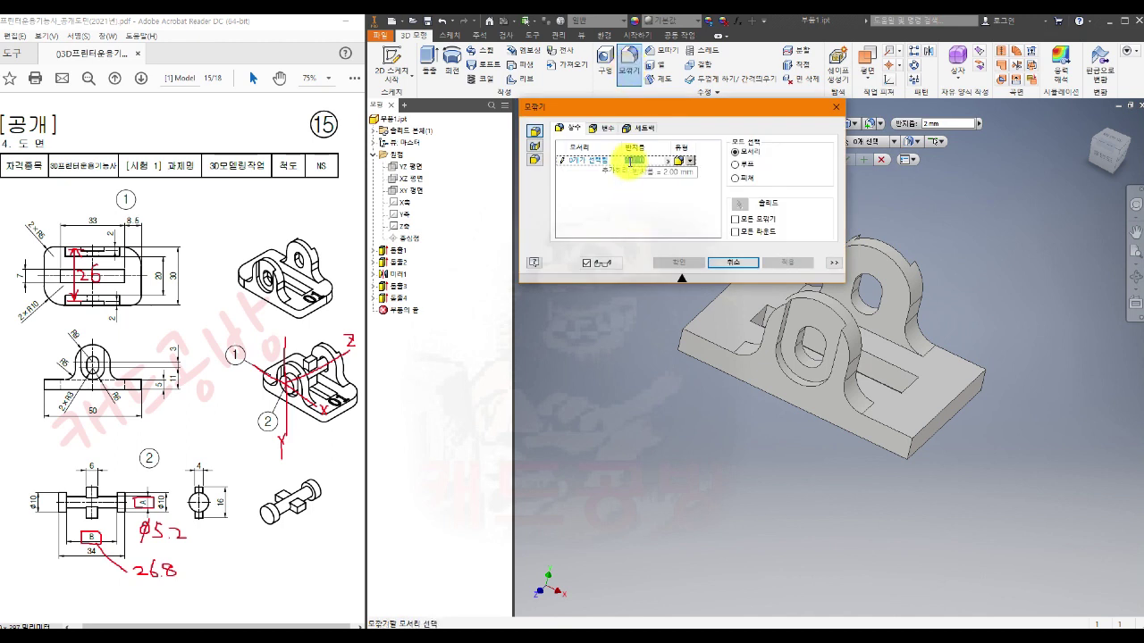
pyautogui.write('0')
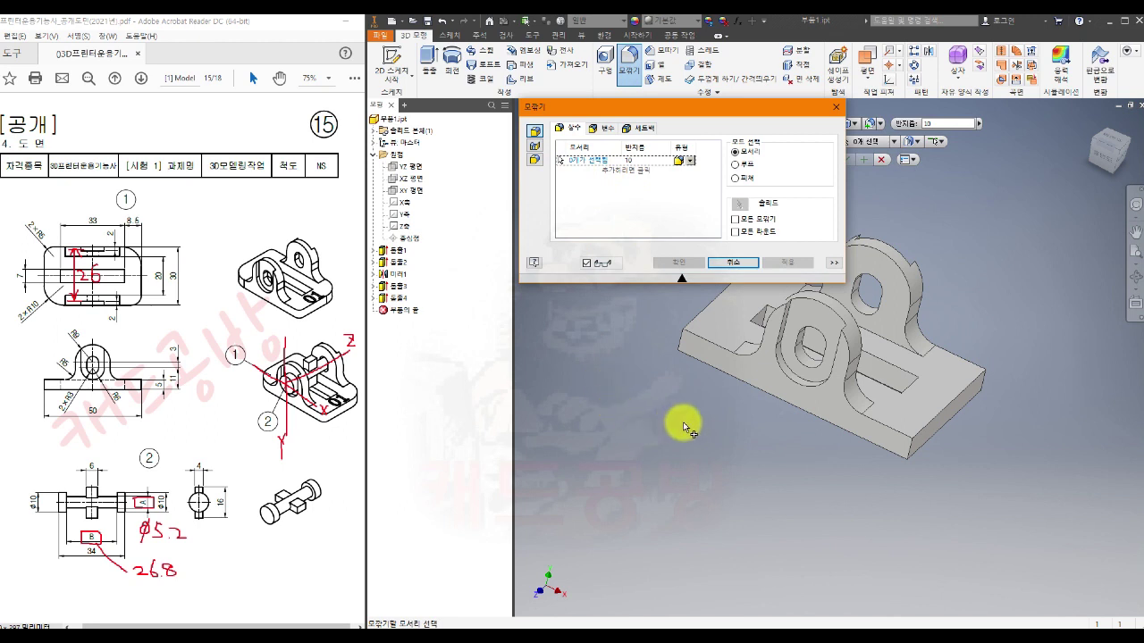
pyautogui.click(673, 349)
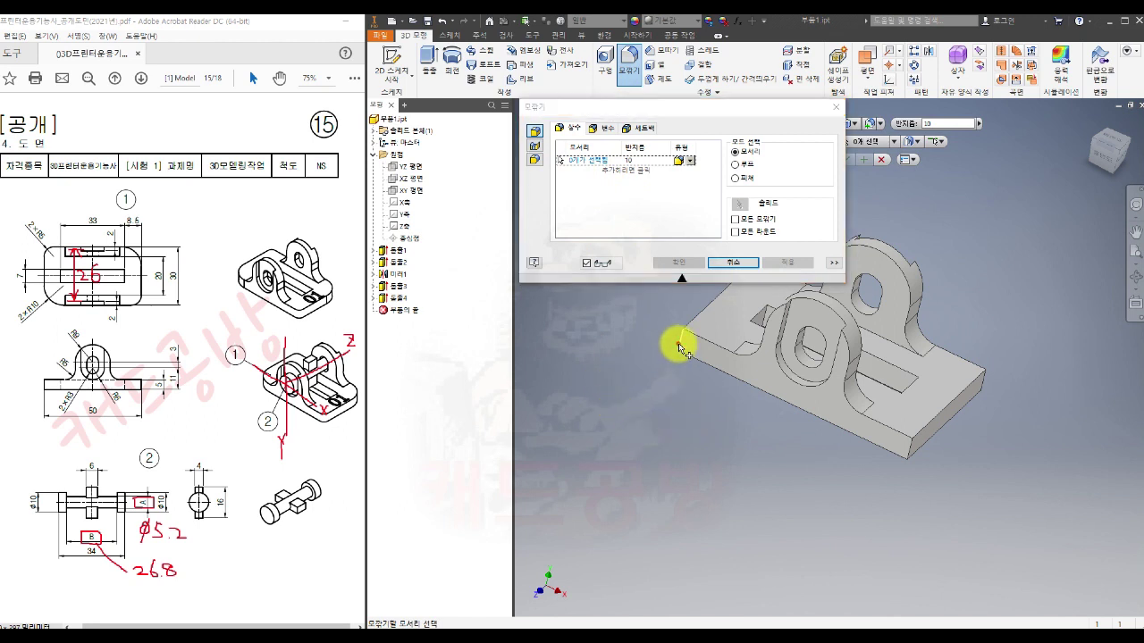
pyautogui.click(985, 382)
pyautogui.moveTo(676, 485); pyautogui.dragTo(707, 545, button='middle')
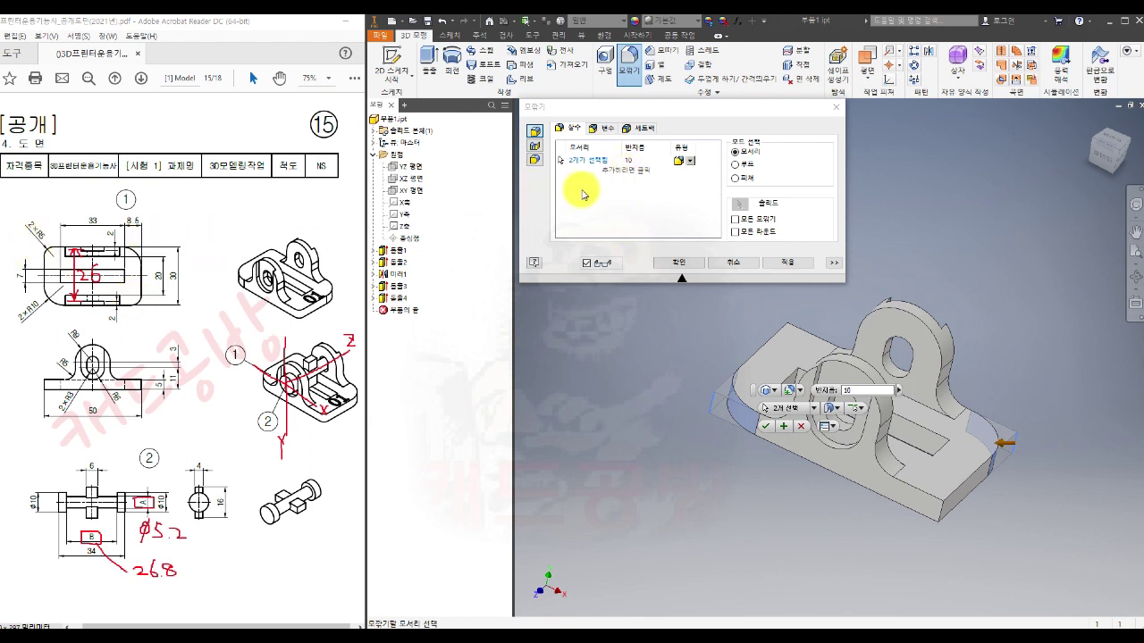
# - Add a 5 mm fillet set on the other two vertical corner edges of the base and apply both fillet sets
pyautogui.click(628, 168)
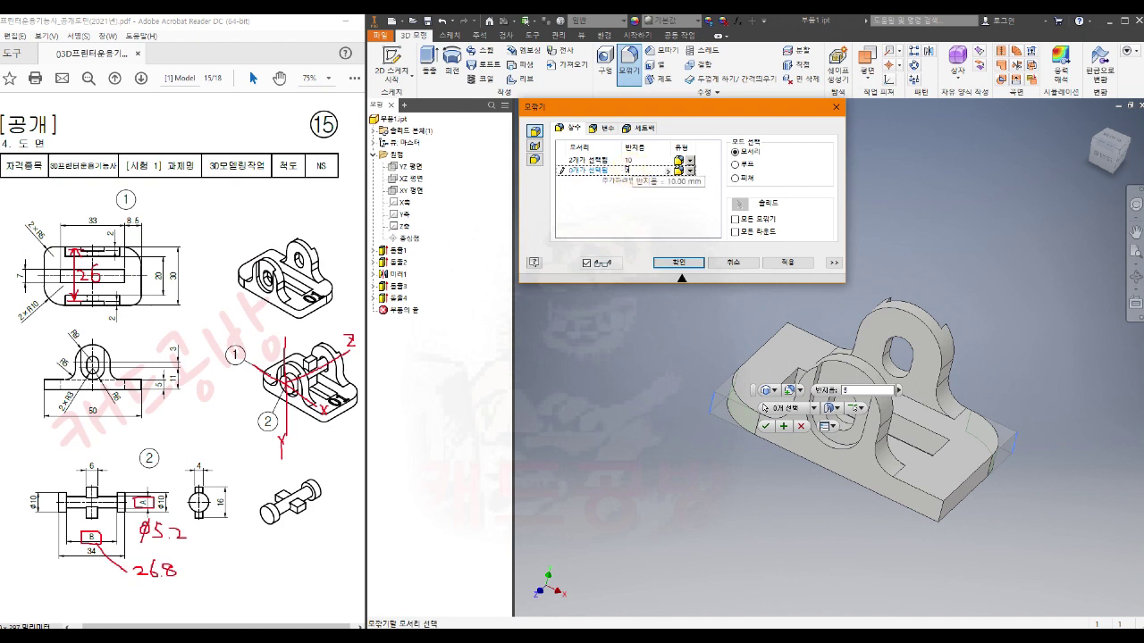
pyautogui.click(560, 169)
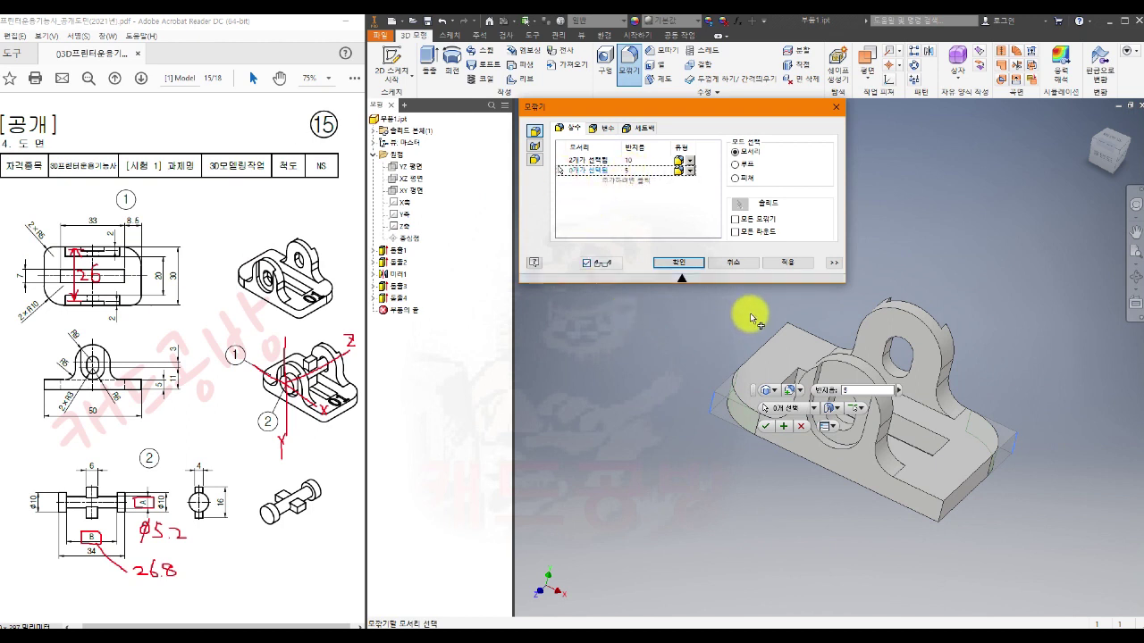
pyautogui.click(787, 337)
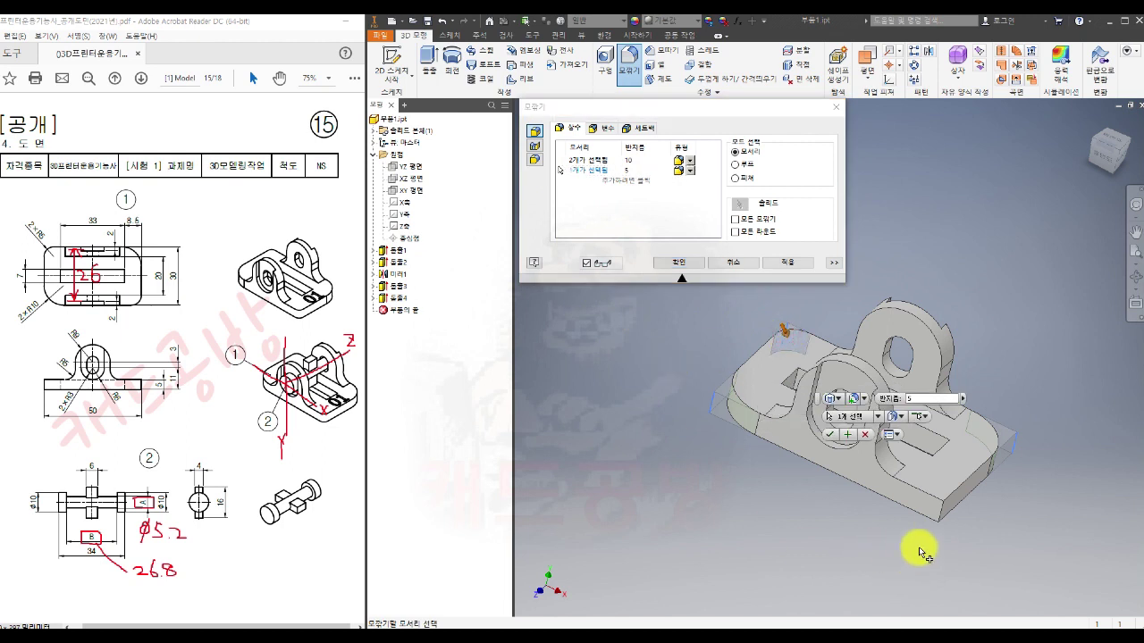
pyautogui.click(943, 520)
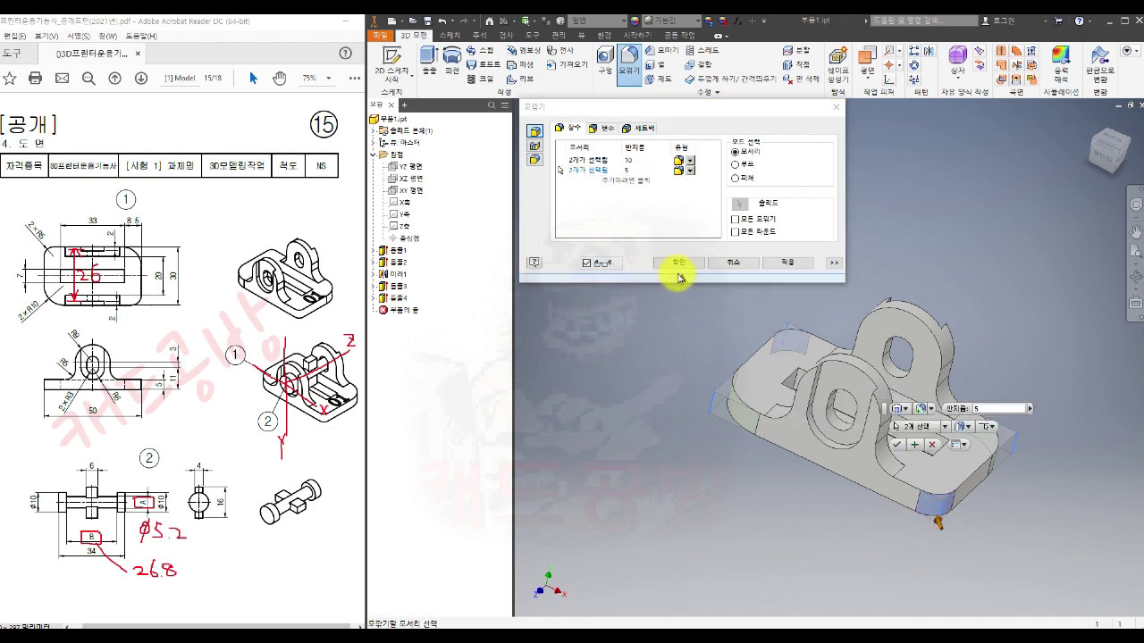
pyautogui.click(677, 263)
# - Create a work plane offset about 9 mm above the base's top face
pyautogui.moveTo(777, 483); pyautogui.dragTo(756, 423, button='middle')
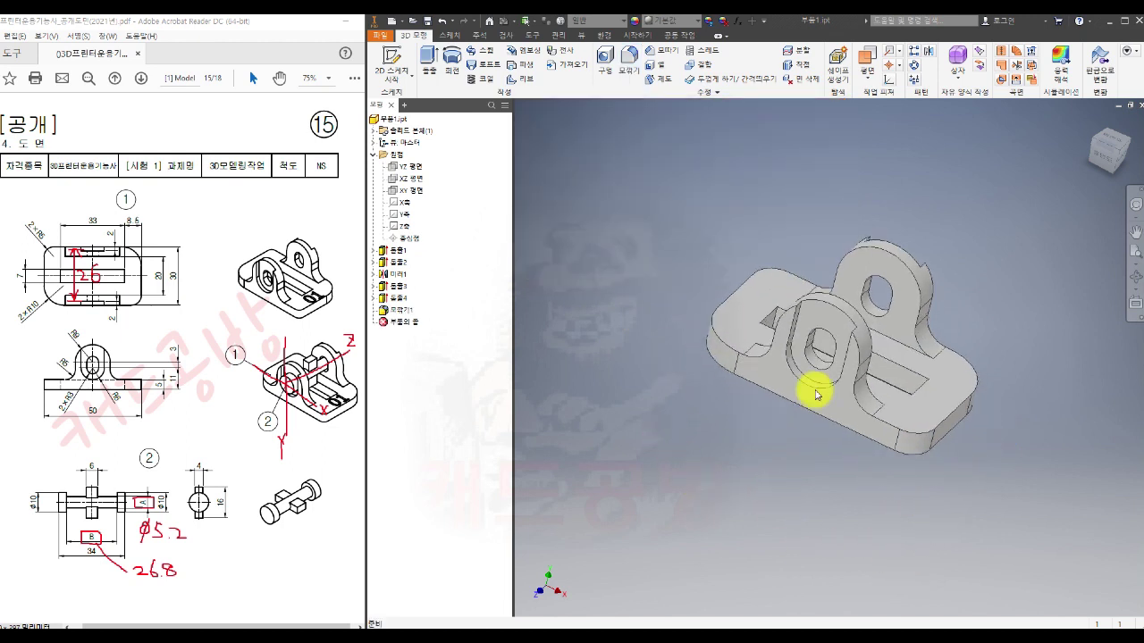
pyautogui.click(1077, 141)
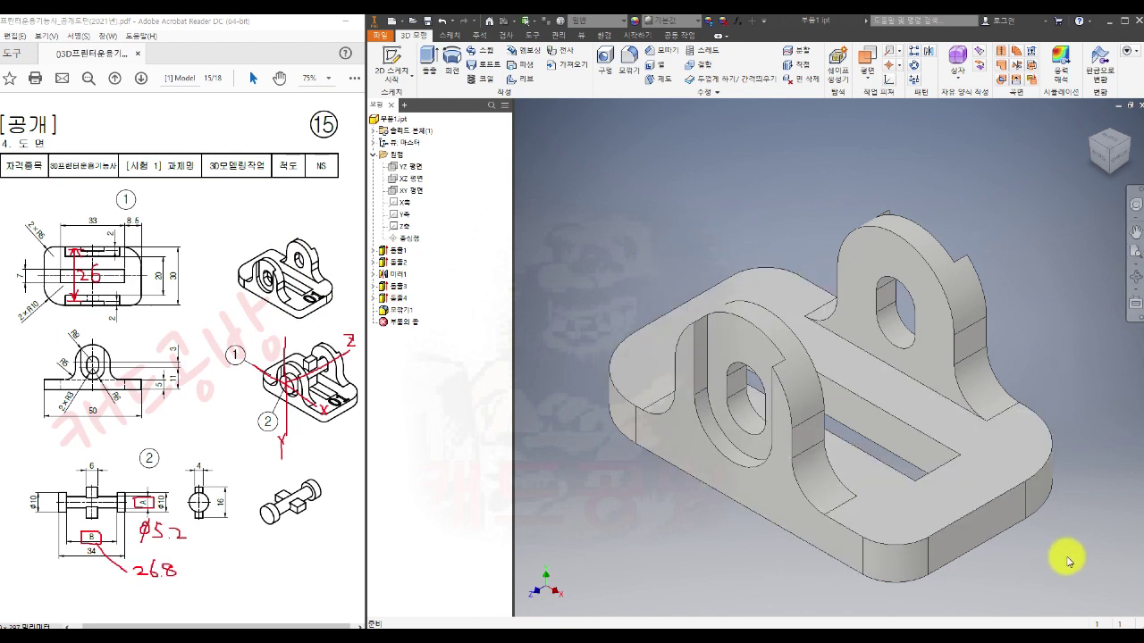
pyautogui.moveTo(1068, 556); pyautogui.dragTo(972, 465, button='middle')
pyautogui.scroll(-3, 1058, 497)
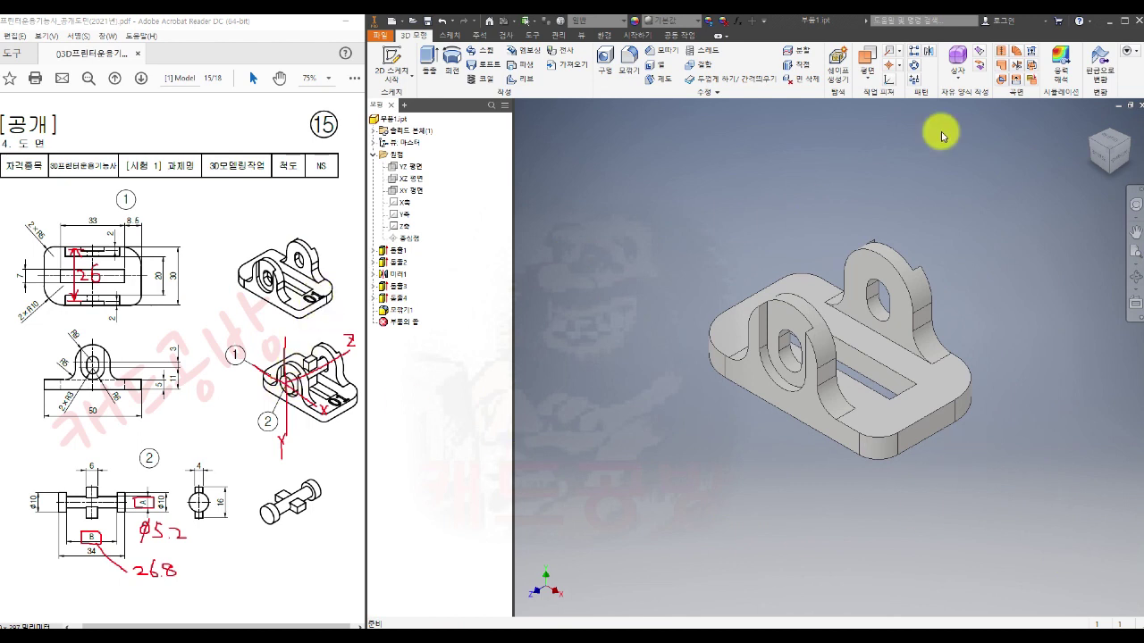
pyautogui.click(864, 57)
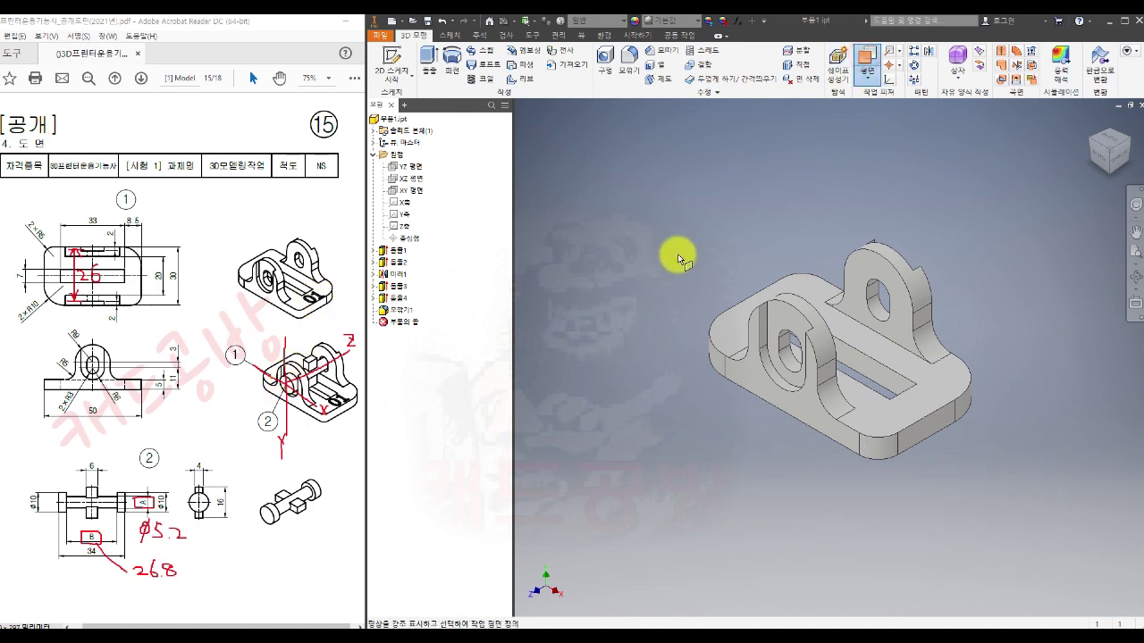
pyautogui.click(949, 384)
pyautogui.moveTo(948, 384); pyautogui.dragTo(946, 351)
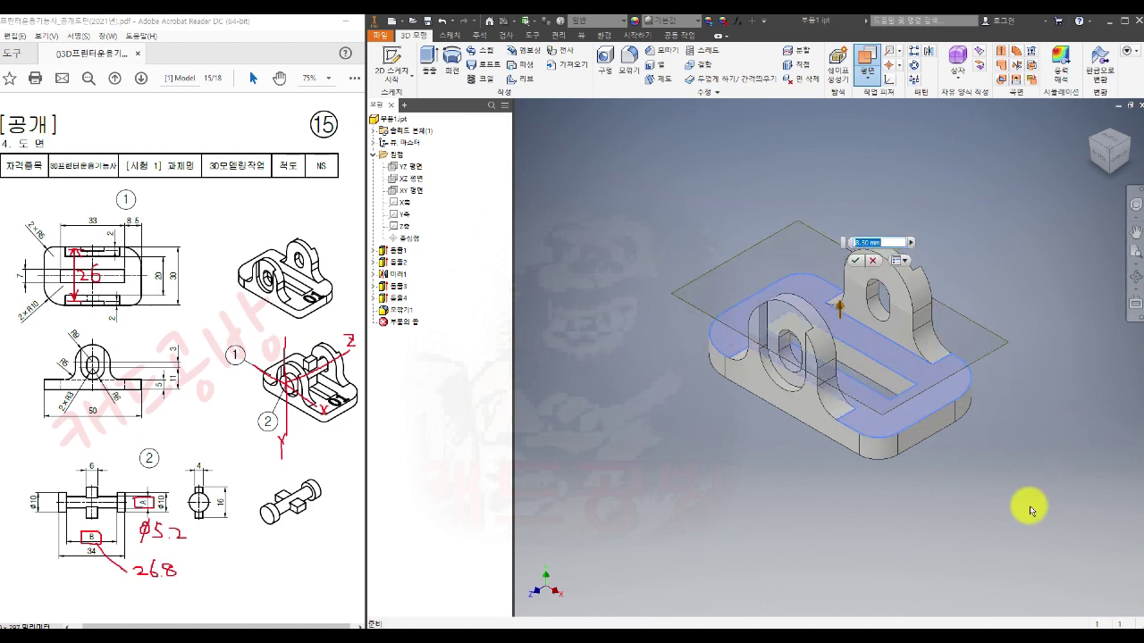
pyautogui.click(855, 260)
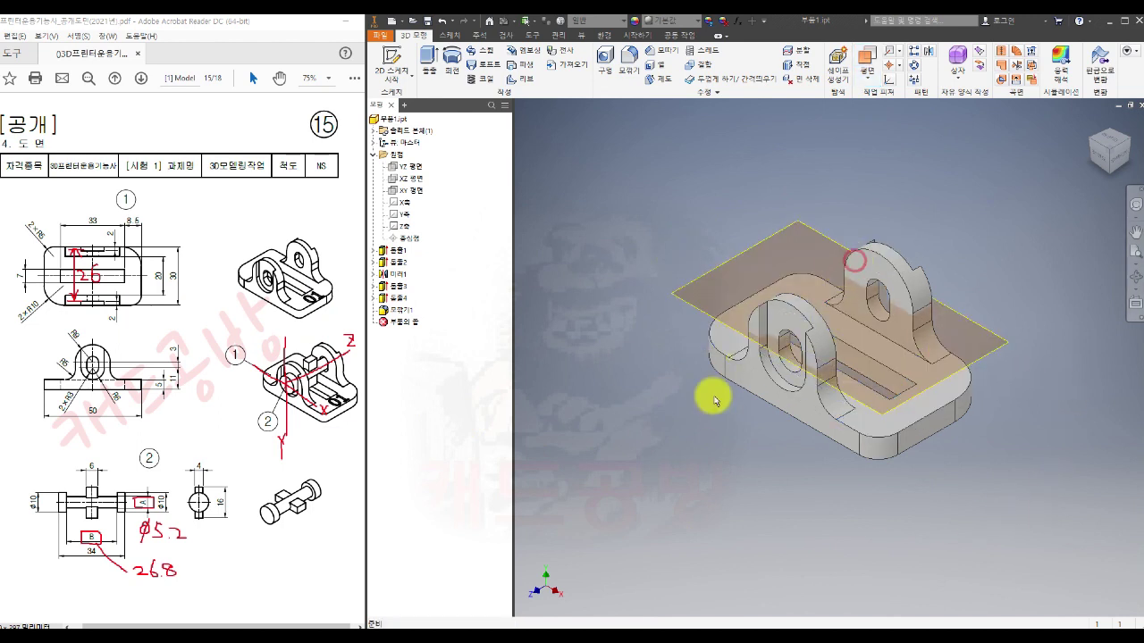
# - Start a sketch on the offset work plane and add the text "01" at 6 mm height near the slot's end
pyautogui.click(1002, 352)
pyautogui.click(997, 349)
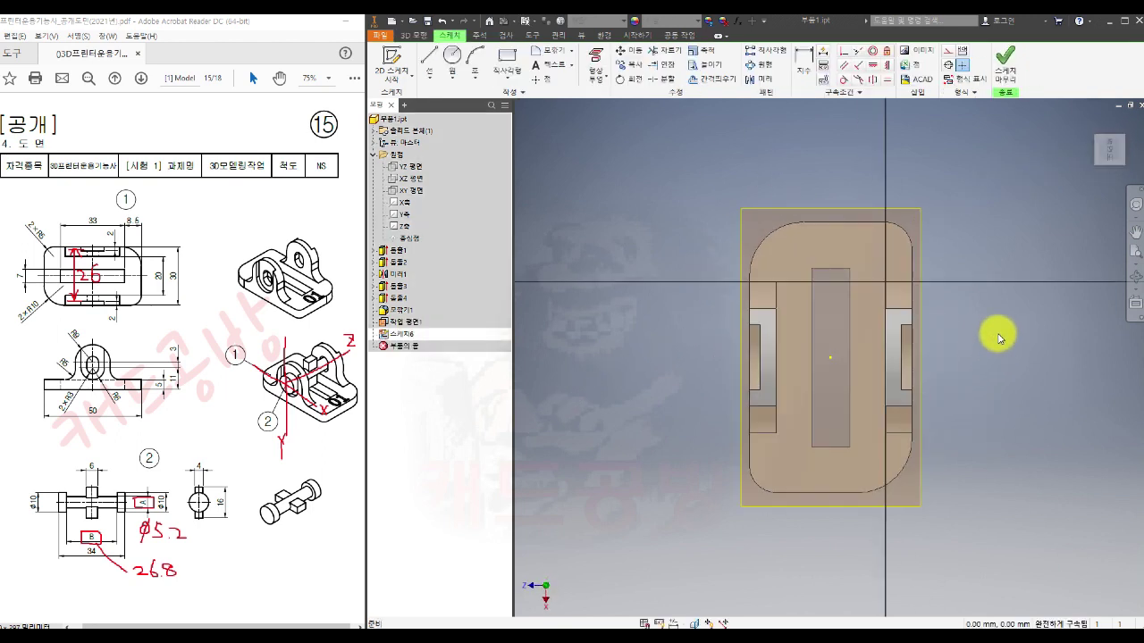
pyautogui.click(549, 64)
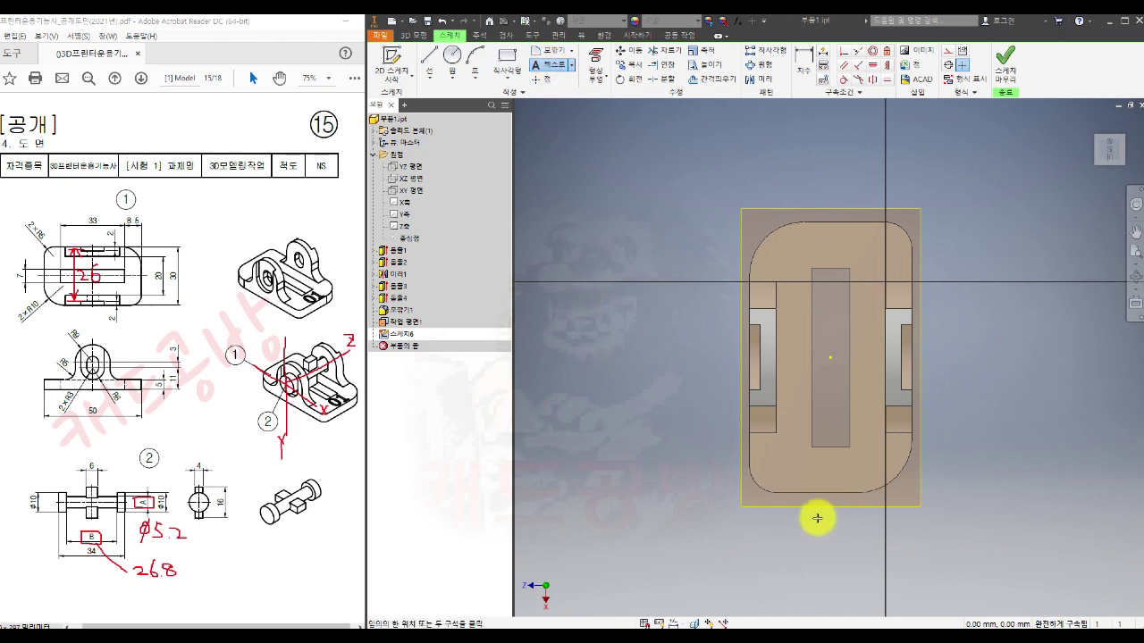
pyautogui.click(831, 471)
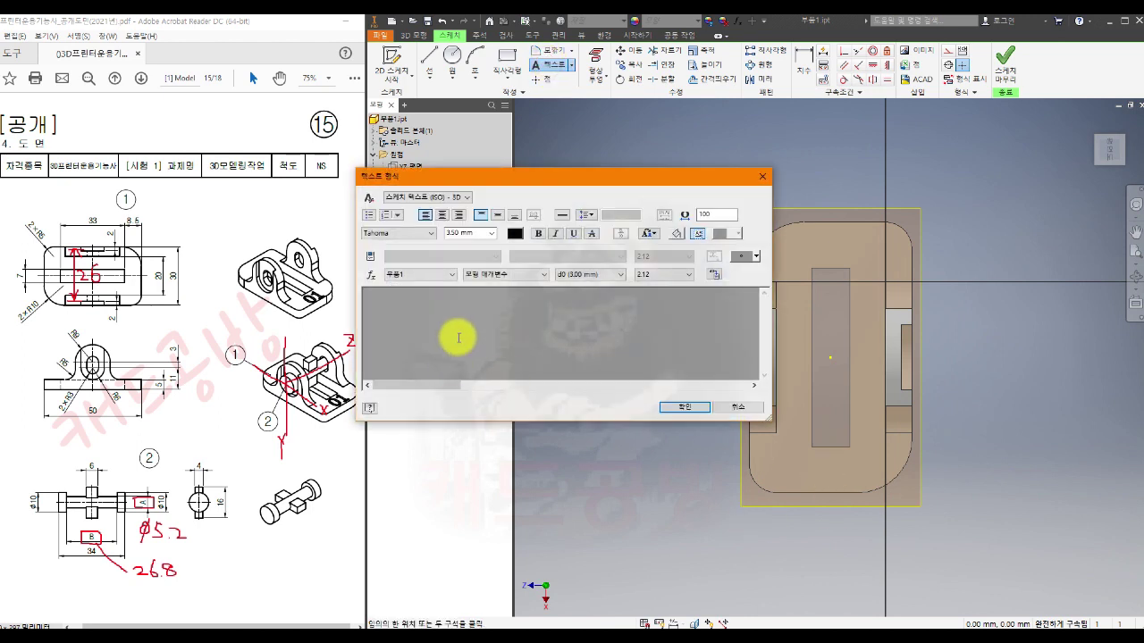
pyautogui.write('01')
pyautogui.moveTo(384, 296); pyautogui.dragTo(360, 298)
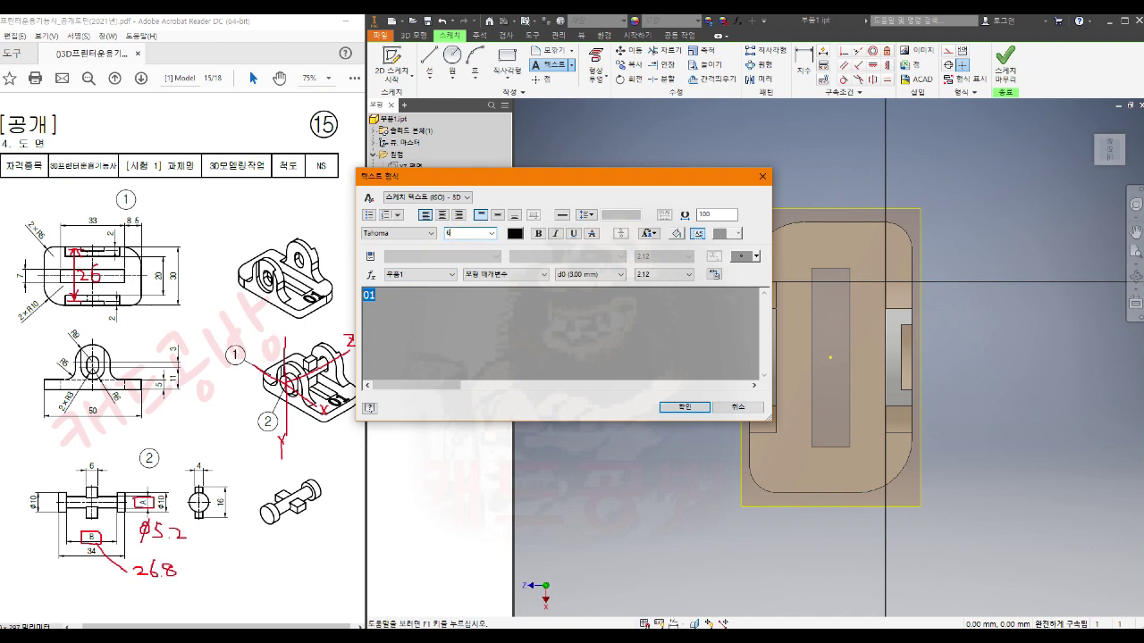
pyautogui.click(452, 339)
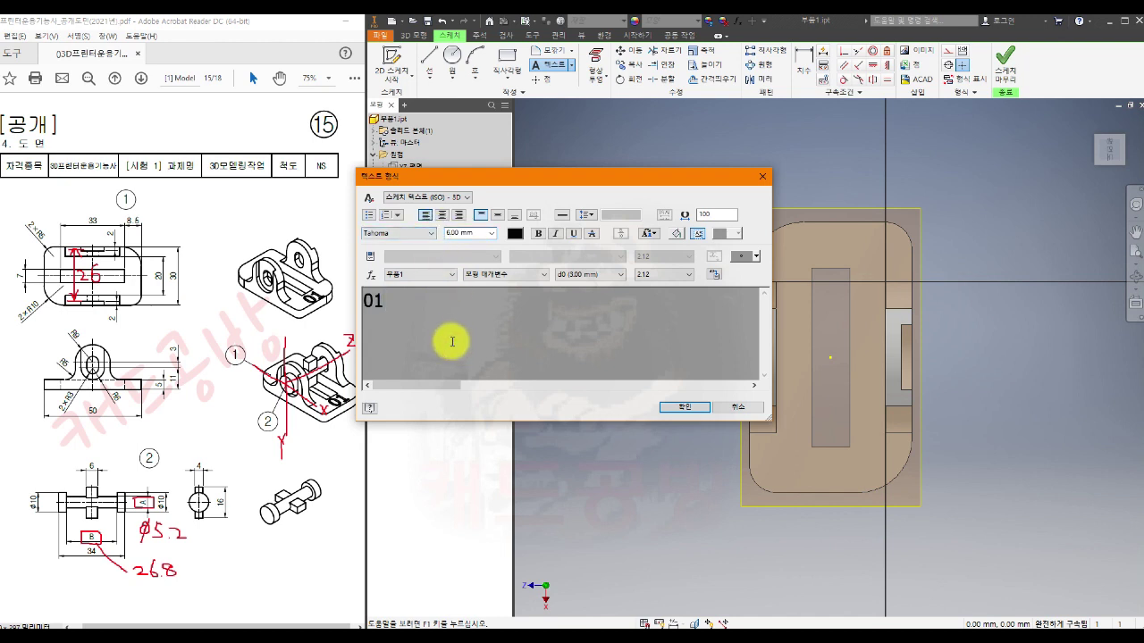
pyautogui.click(684, 407)
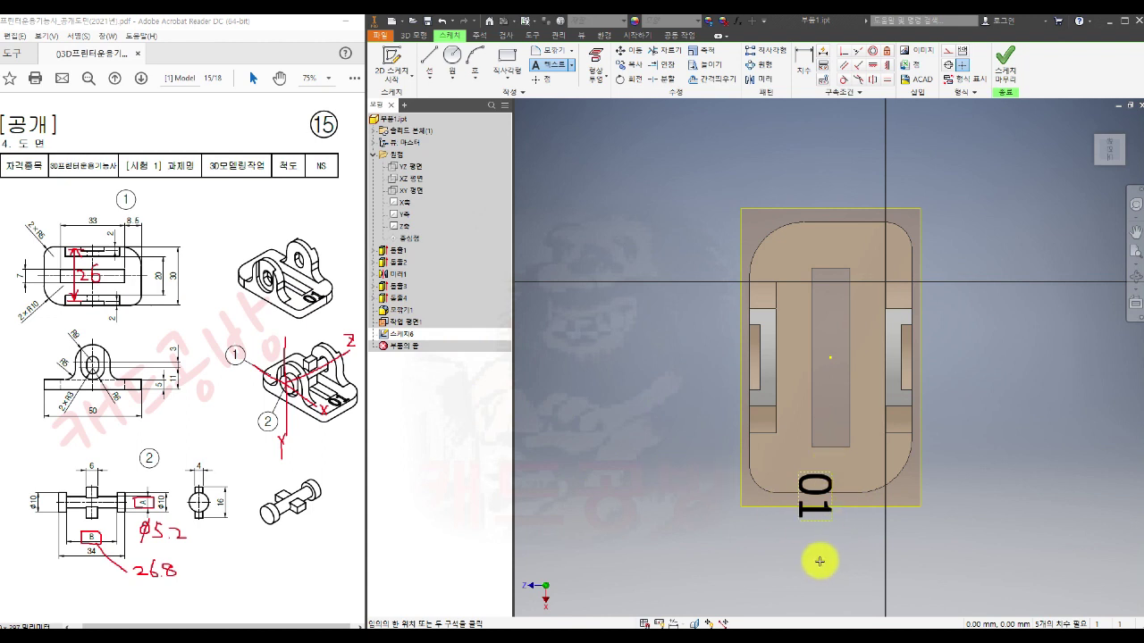
pyautogui.press('Escape')
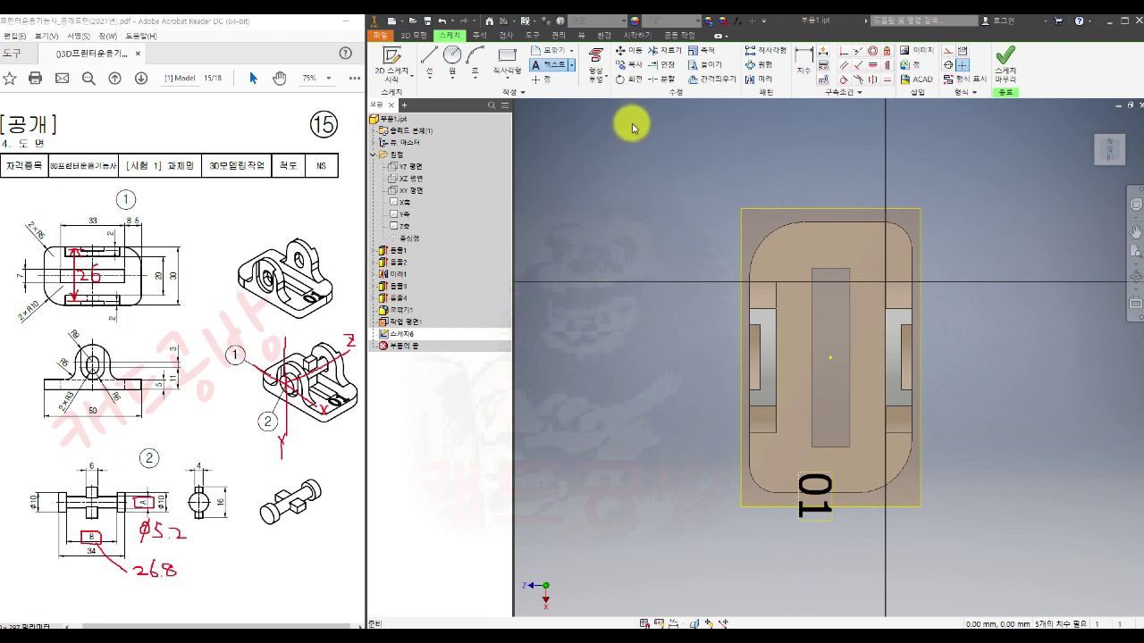
# - Rotate the "01" text by 90 degrees about a centre point on the text
pyautogui.click(629, 80)
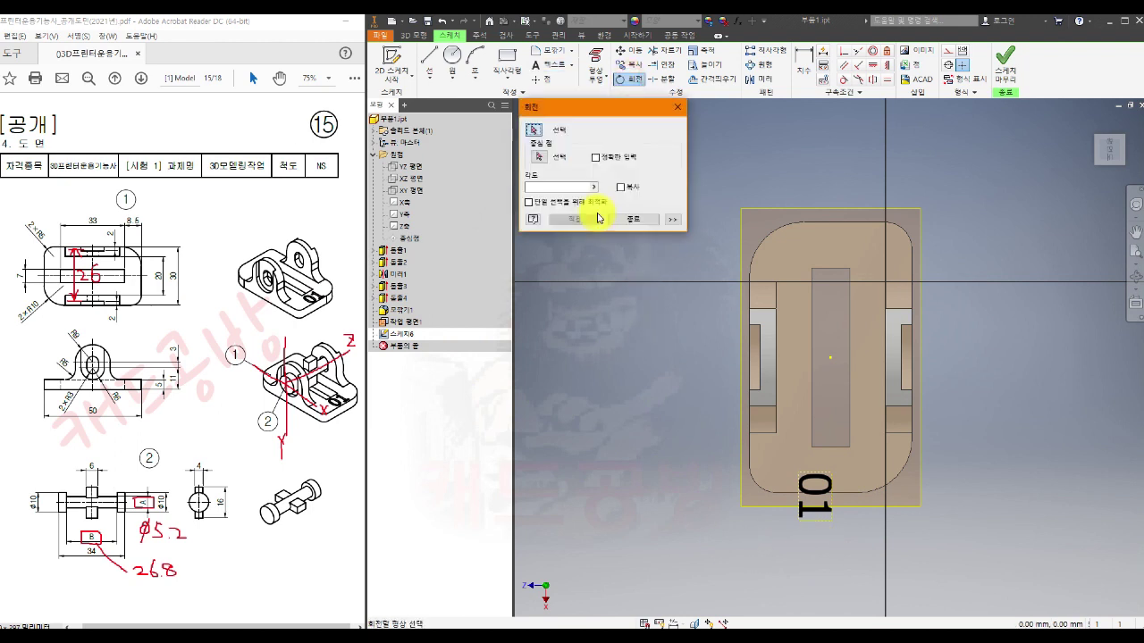
pyautogui.click(813, 493)
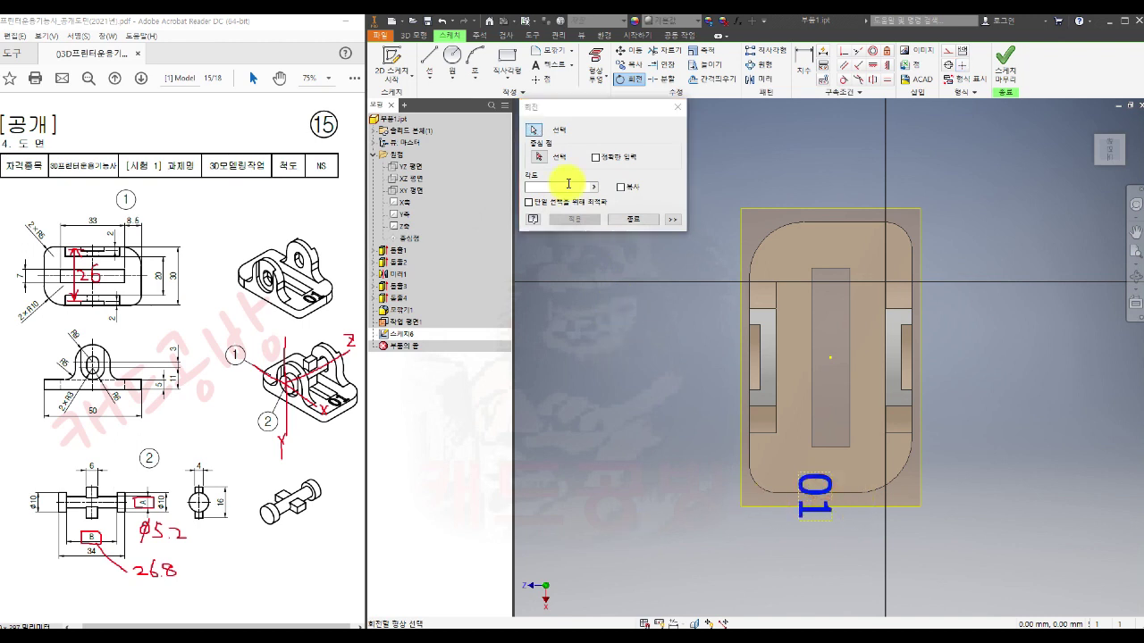
pyautogui.click(538, 156)
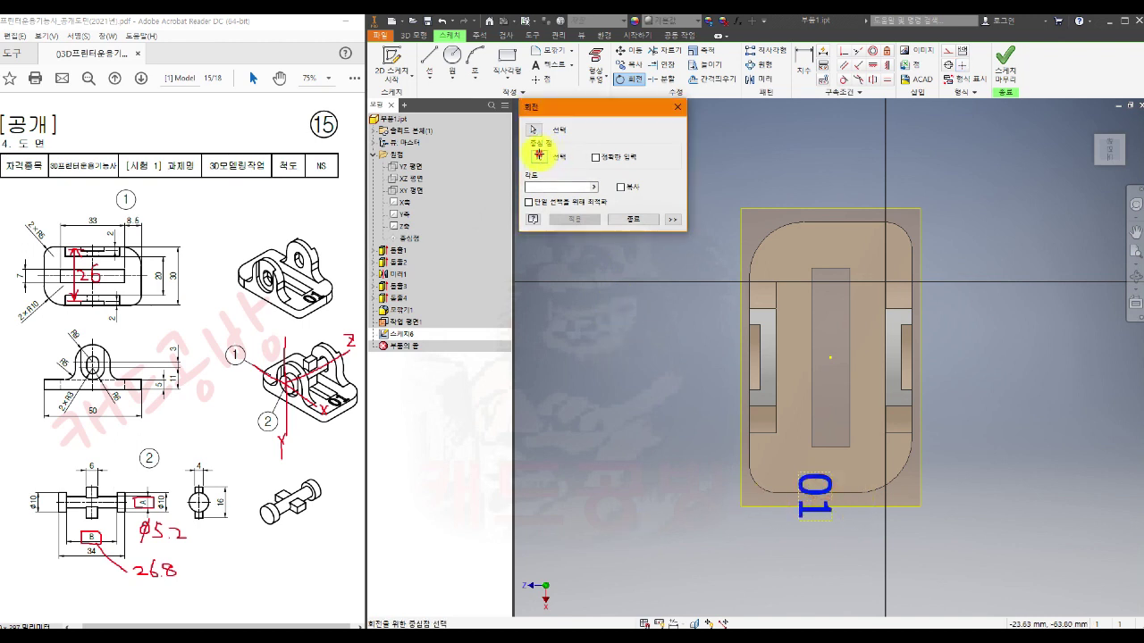
pyautogui.click(817, 502)
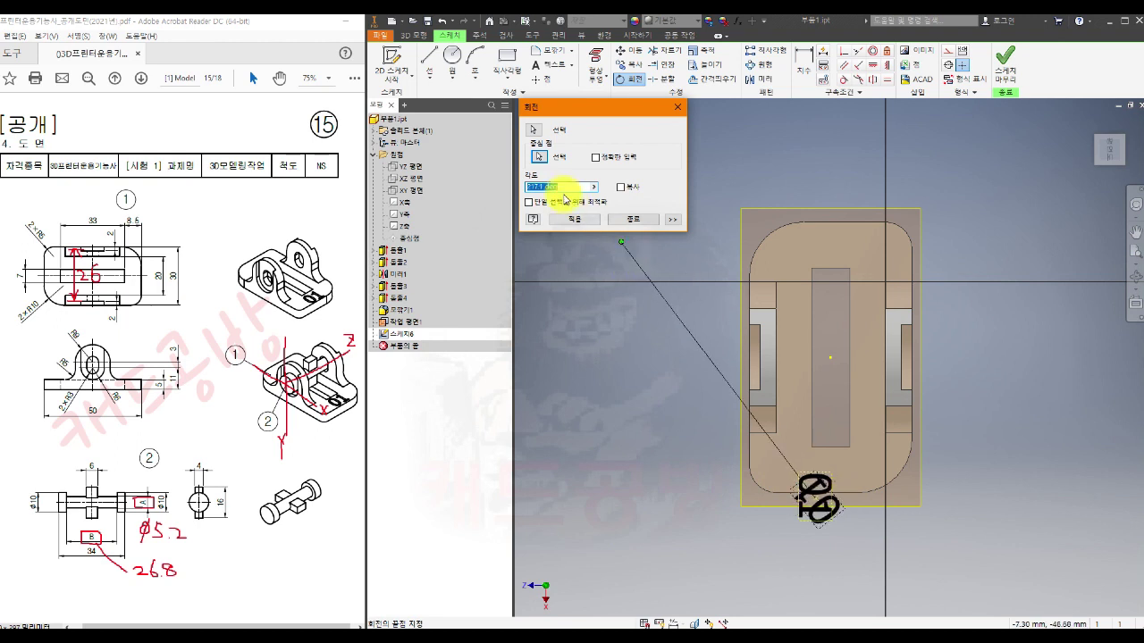
pyautogui.moveTo(566, 186); pyautogui.dragTo(537, 187)
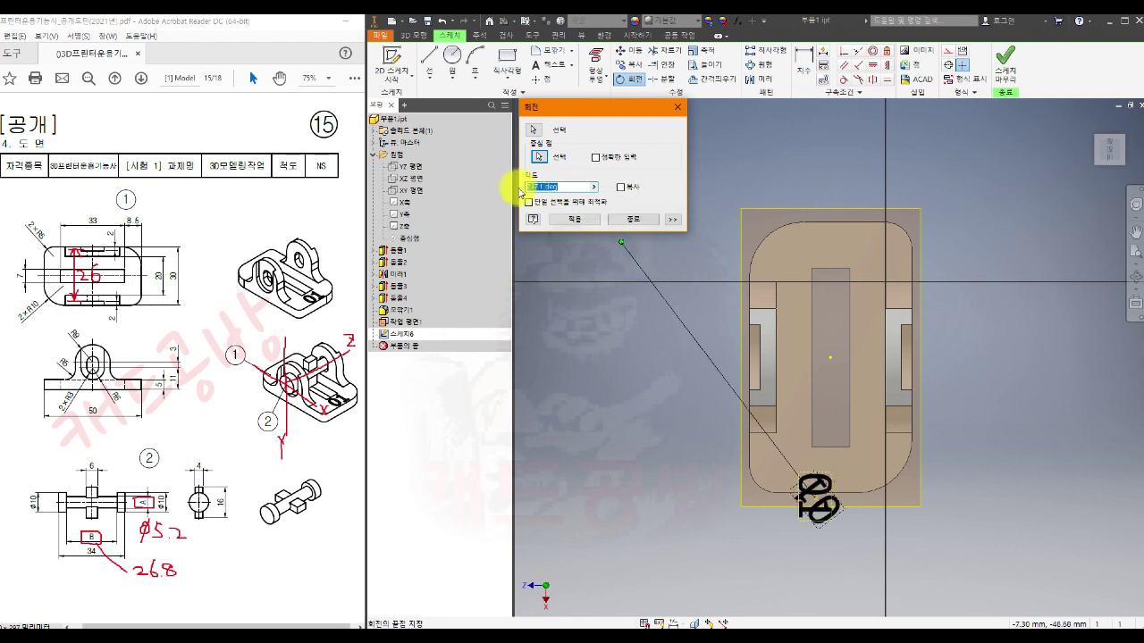
pyautogui.write('90')
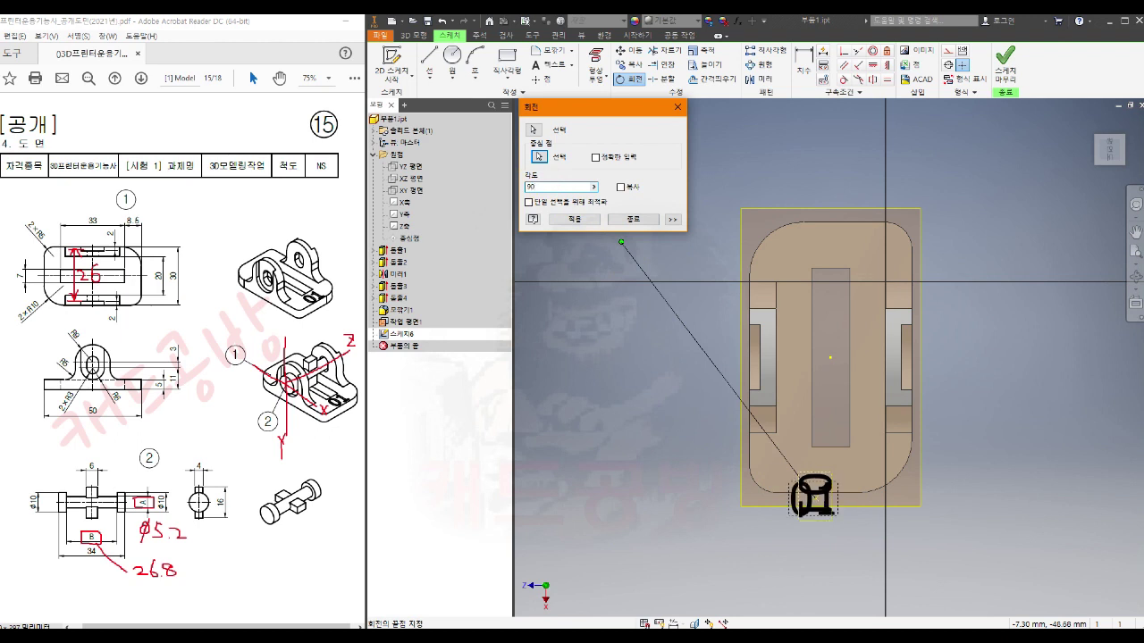
pyautogui.press('Return')
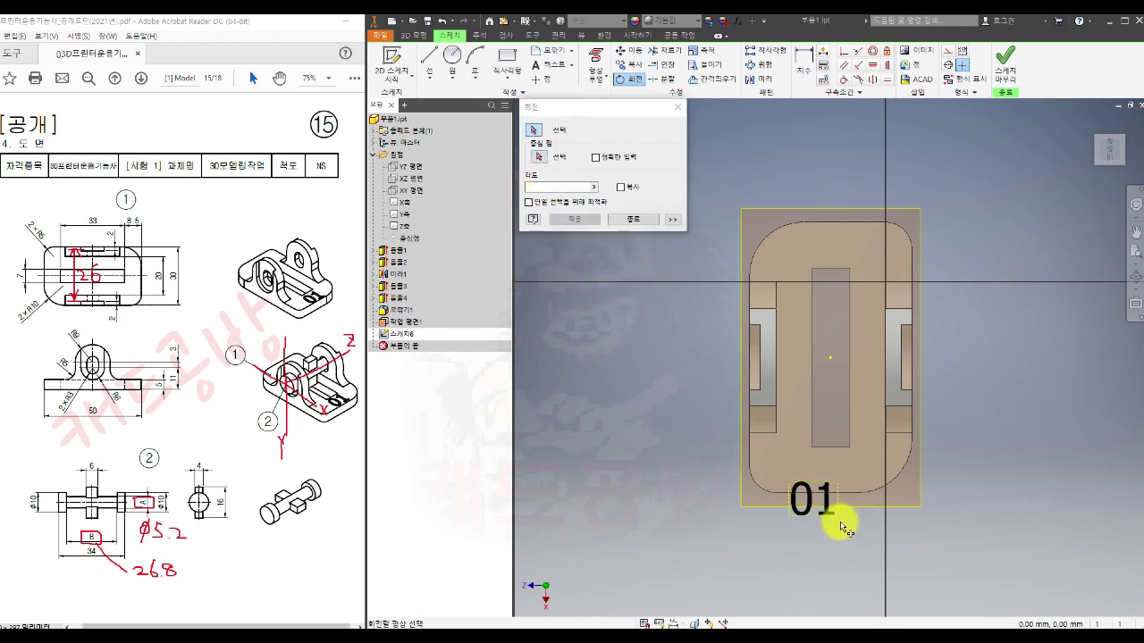
pyautogui.click(640, 221)
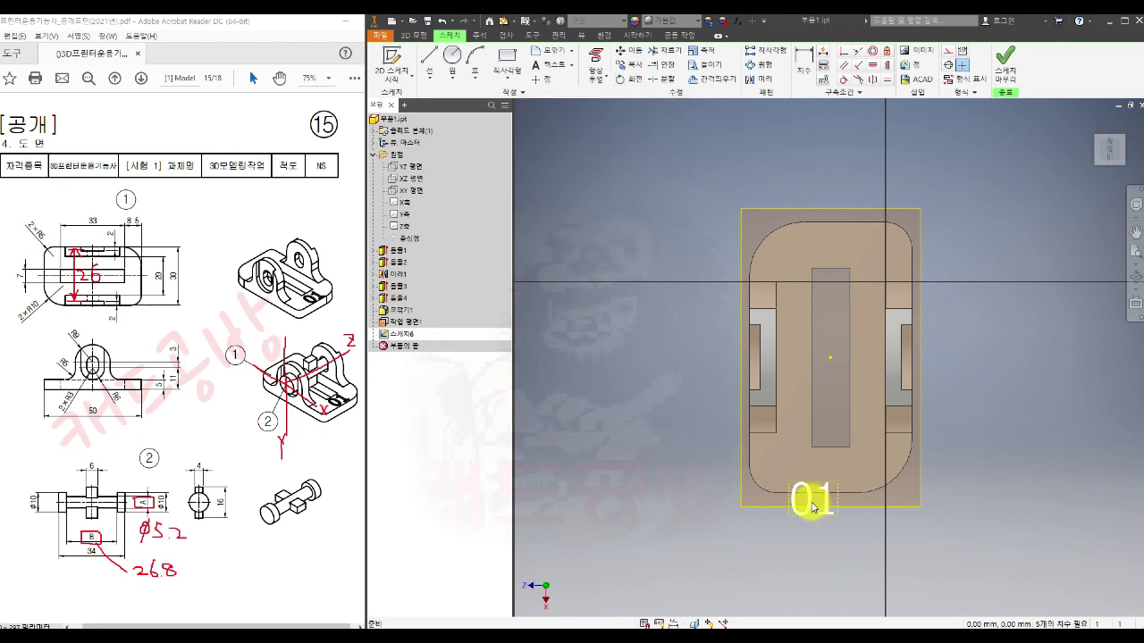
# - Move the "01" text between the slot's end and the base's short edge, and finish the sketch
pyautogui.moveTo(808, 502); pyautogui.dragTo(827, 473)
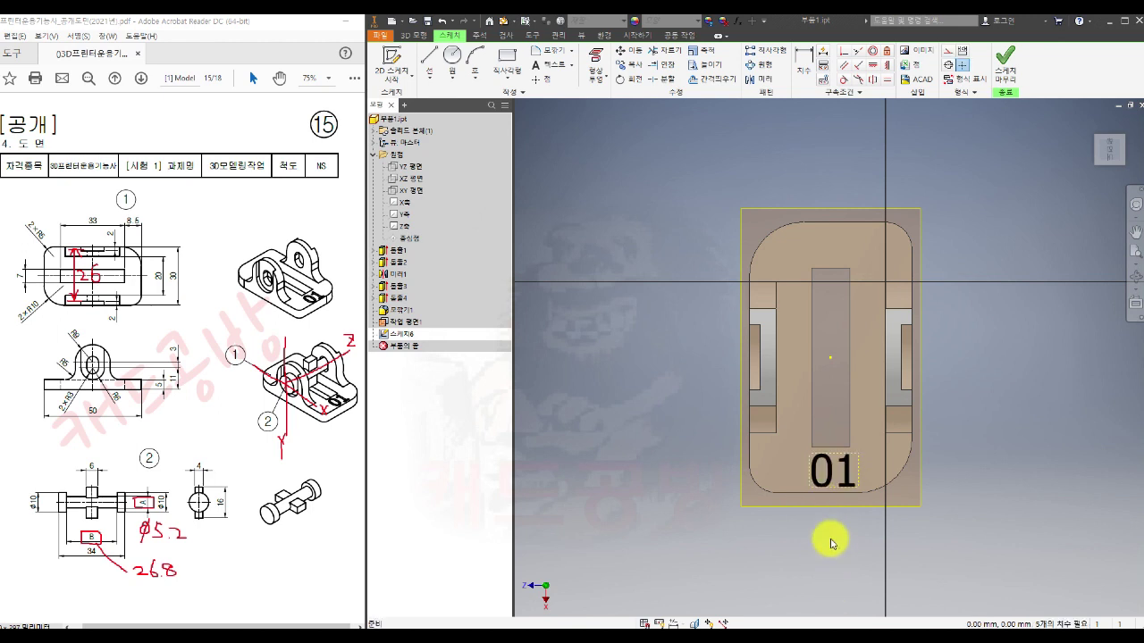
pyautogui.scroll(3, 812, 473)
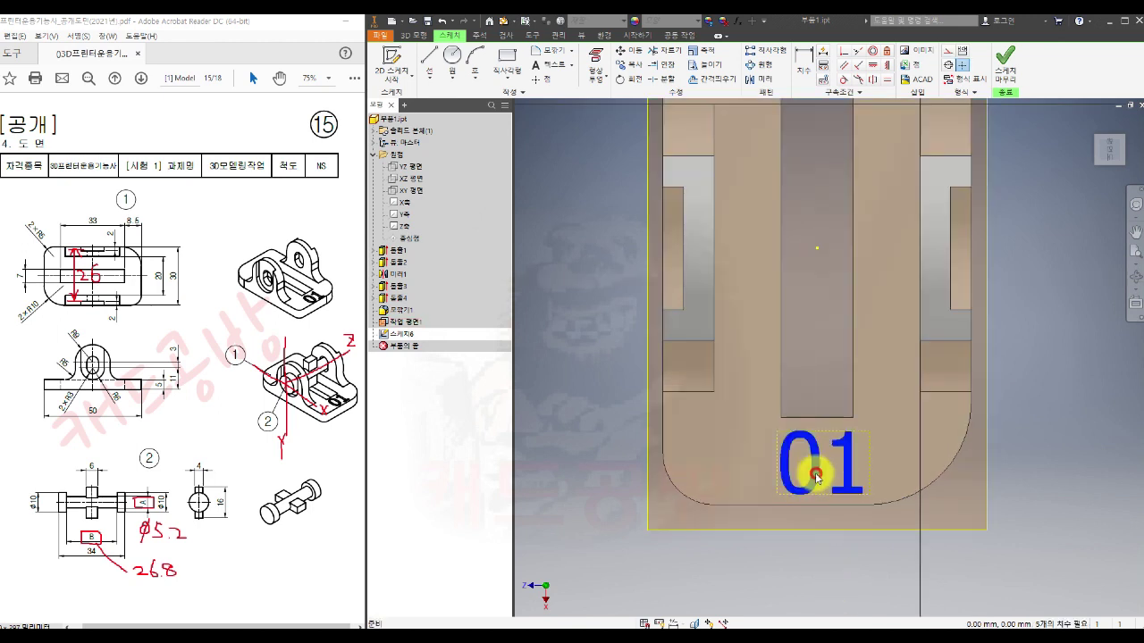
pyautogui.click(821, 566)
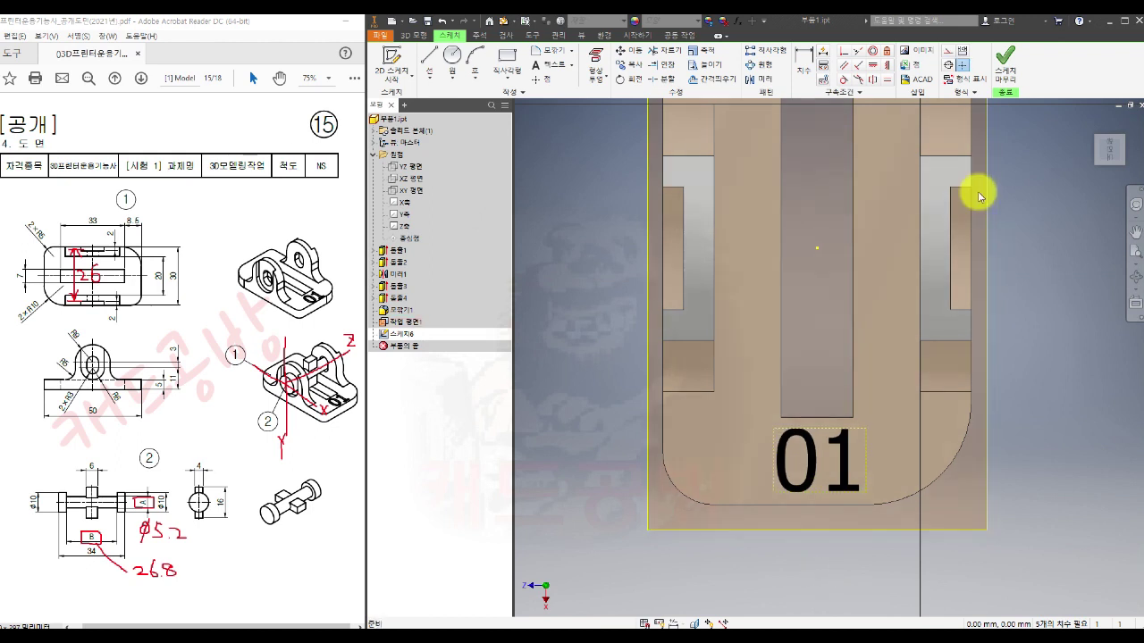
pyautogui.click(1005, 67)
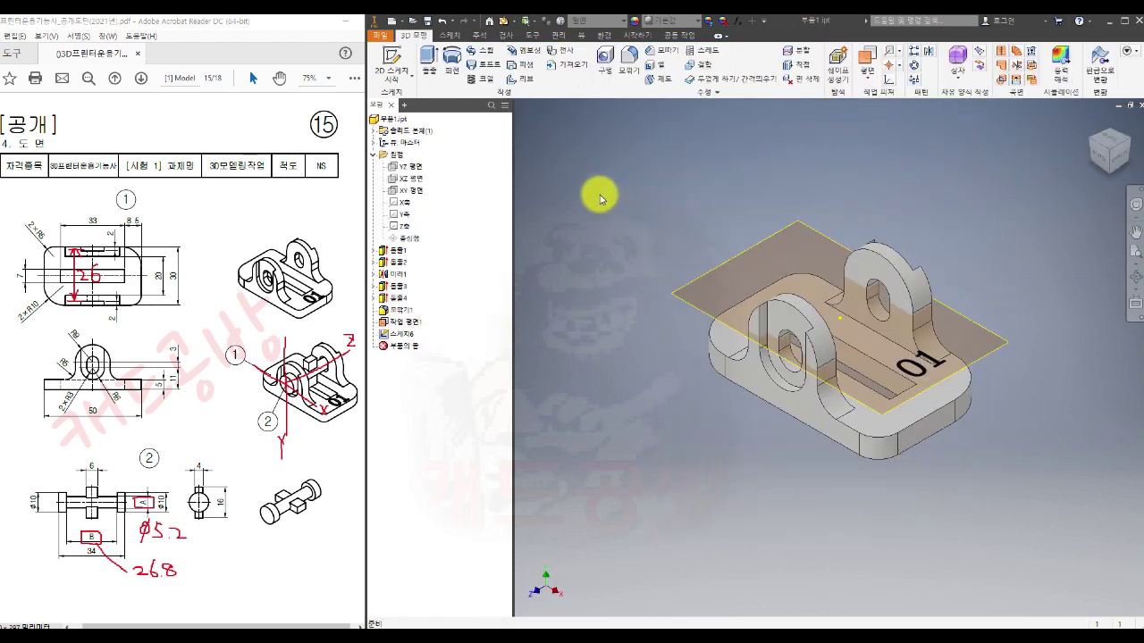
# - Engrave the "01" text 1 mm deep into the base's top face with Emboss, directed down towards the base
pyautogui.click(526, 50)
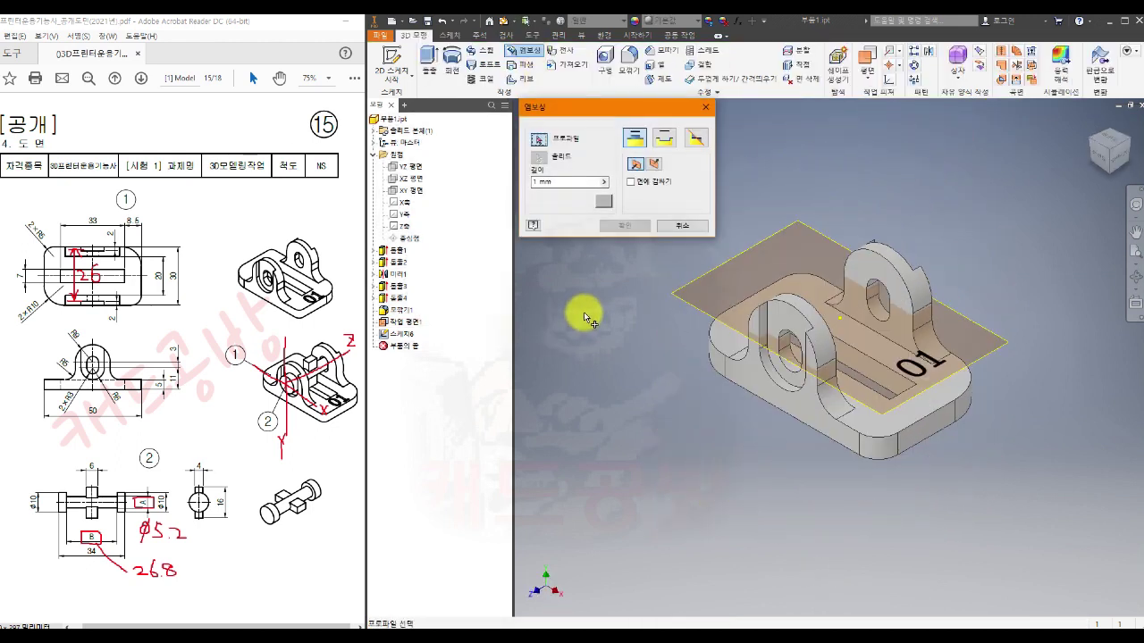
pyautogui.click(918, 371)
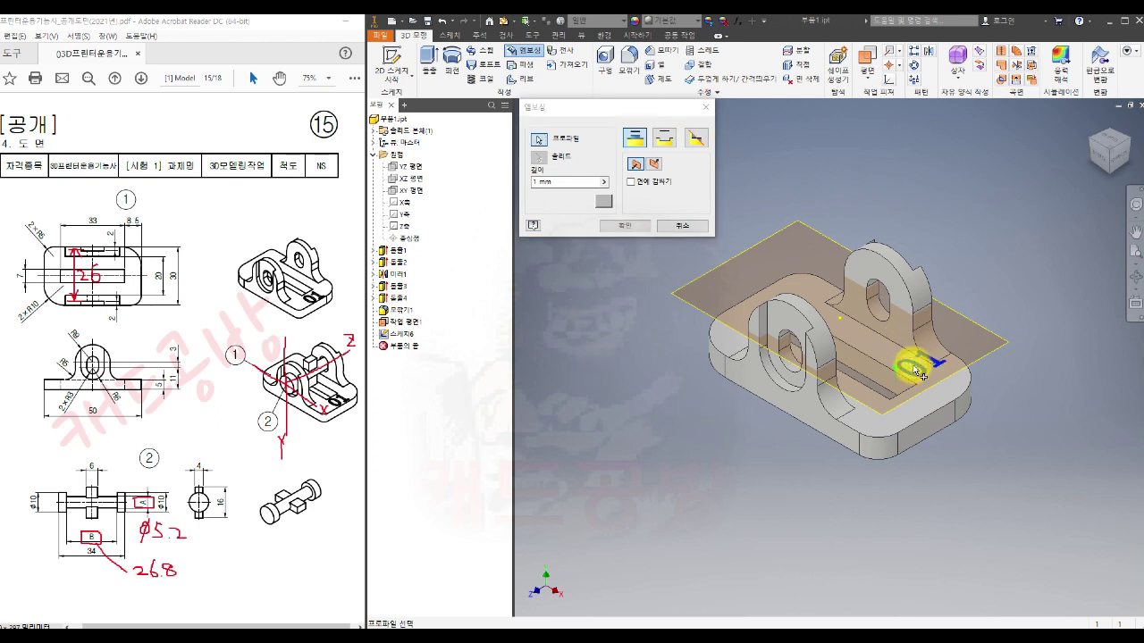
pyautogui.click(656, 167)
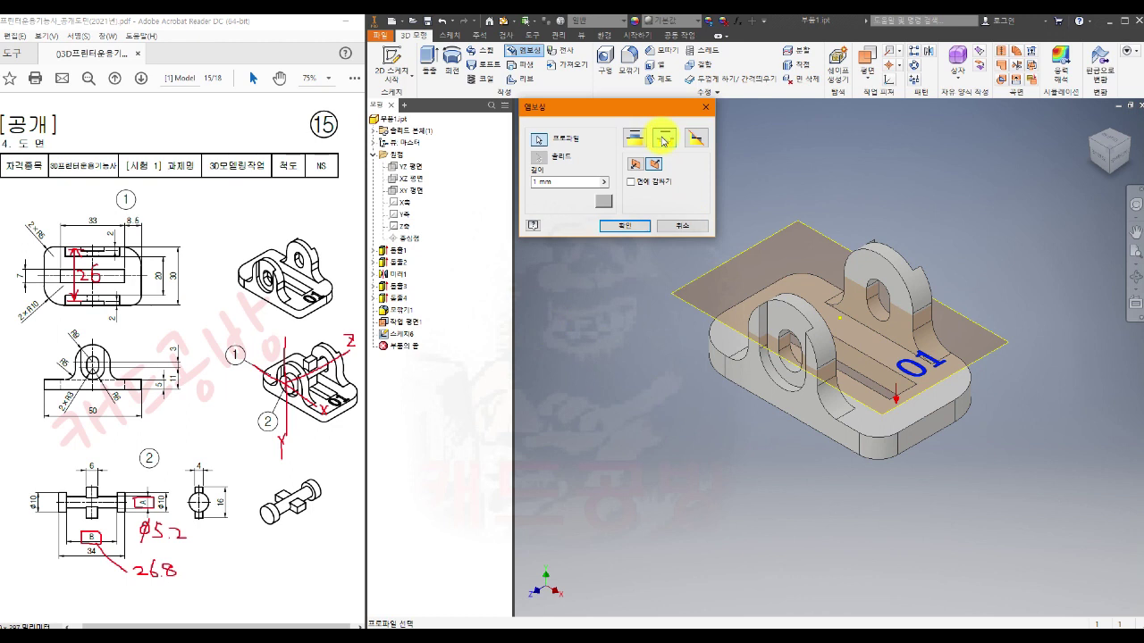
pyautogui.click(622, 228)
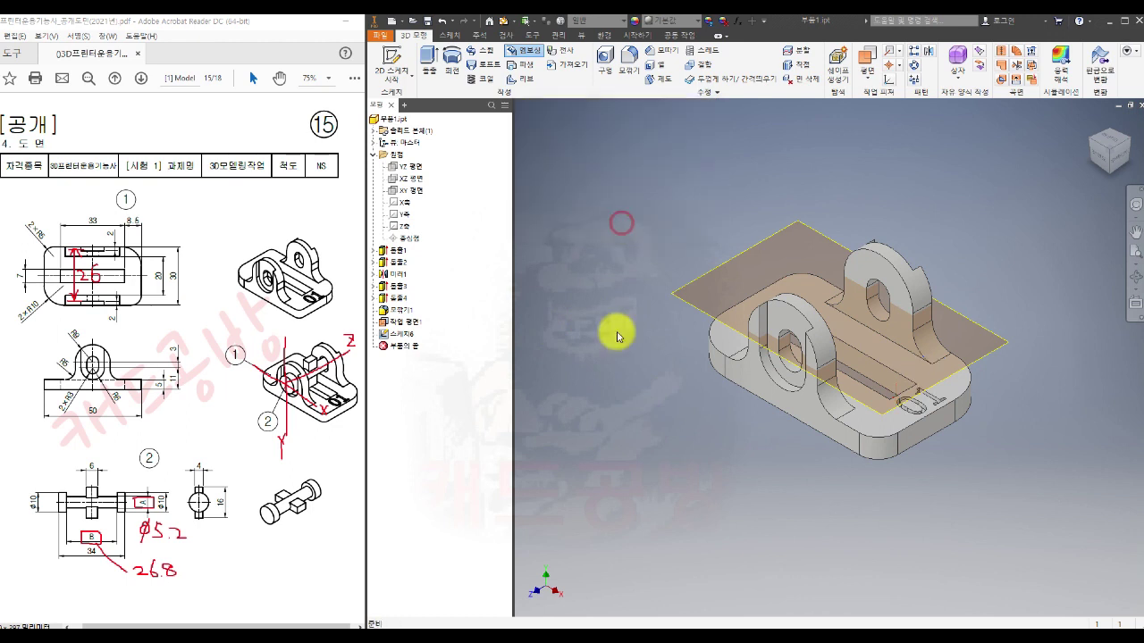
# - Hide the offset work plane and close the part
pyautogui.rightClick(407, 322)
pyautogui.click(431, 430)
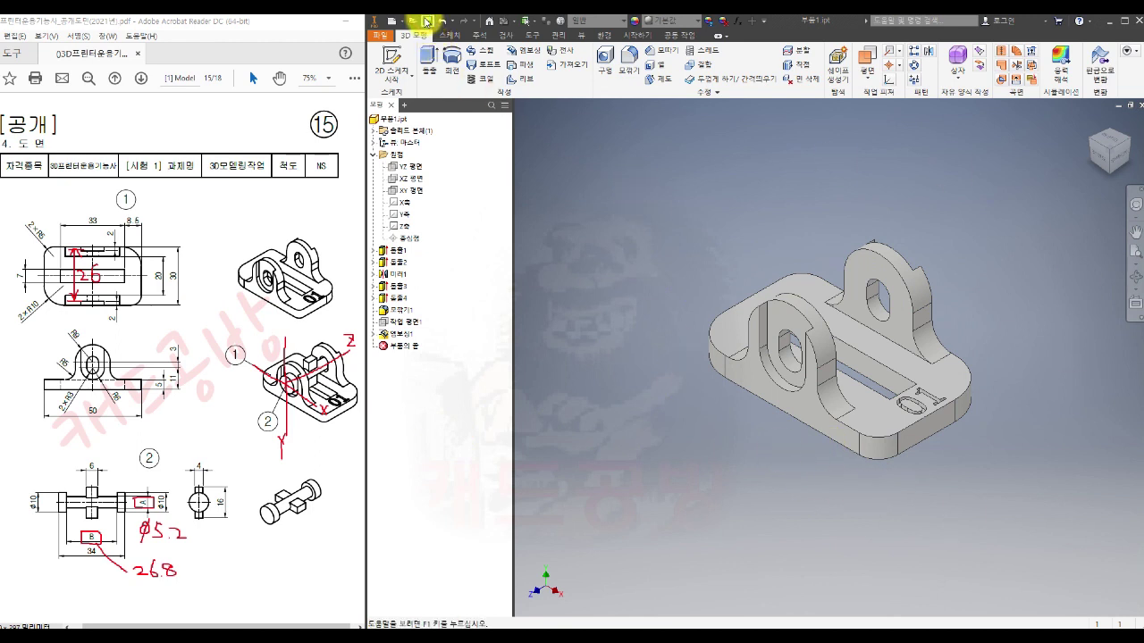
pyautogui.click(1140, 106)
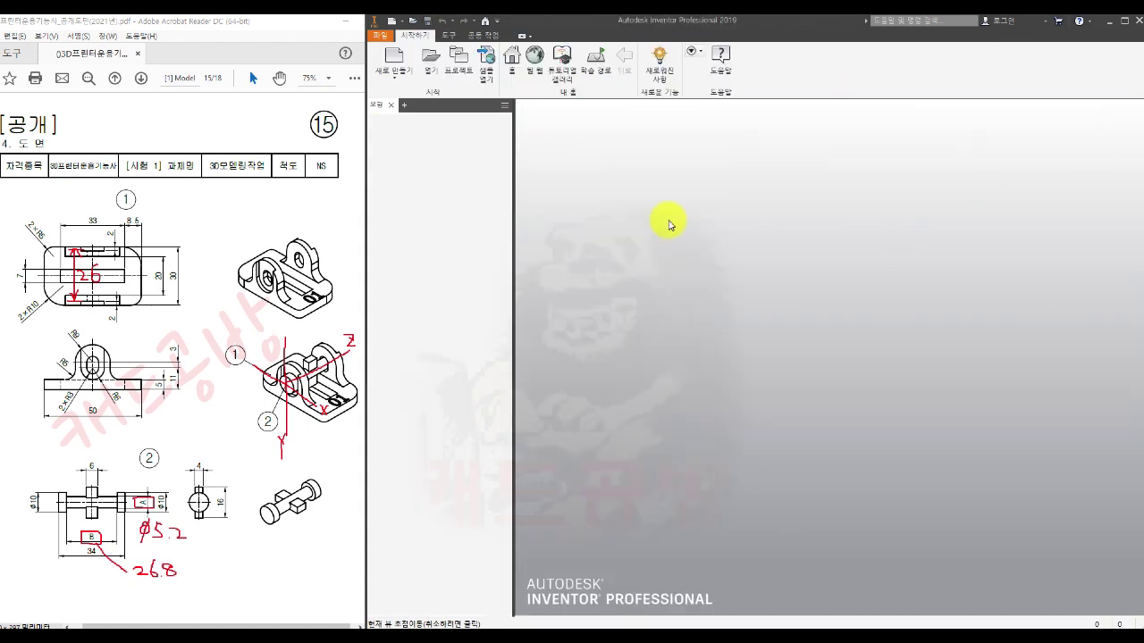
# - Create a new part from the SM templates.ipt template and save it as 부품2 in folder 15
pyautogui.click(389, 57)
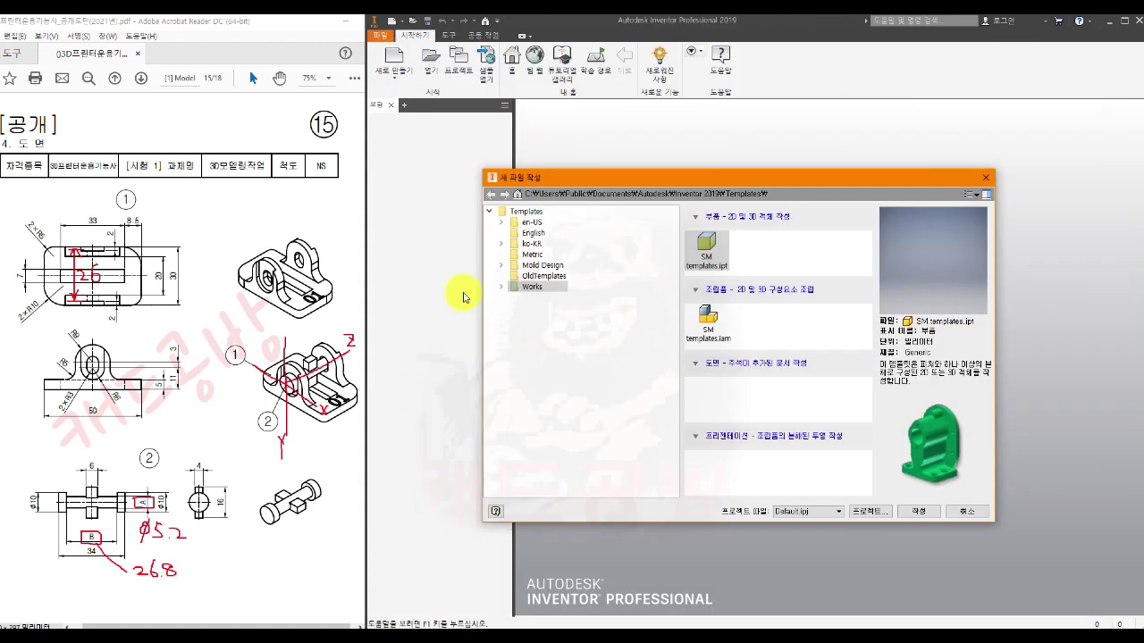
pyautogui.click(918, 511)
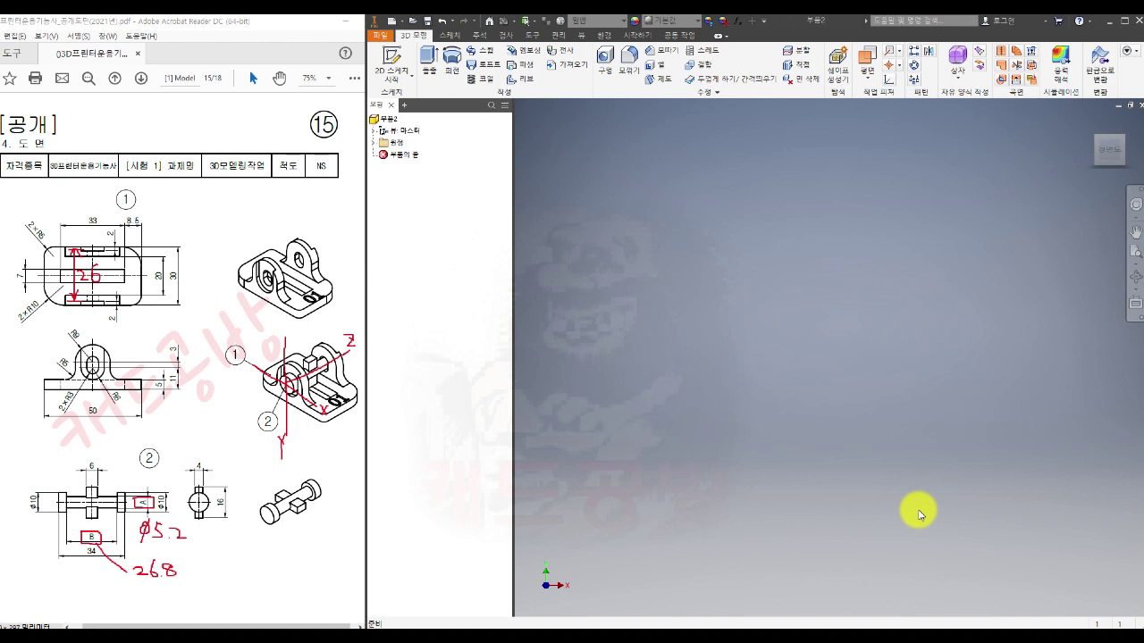
pyautogui.click(380, 36)
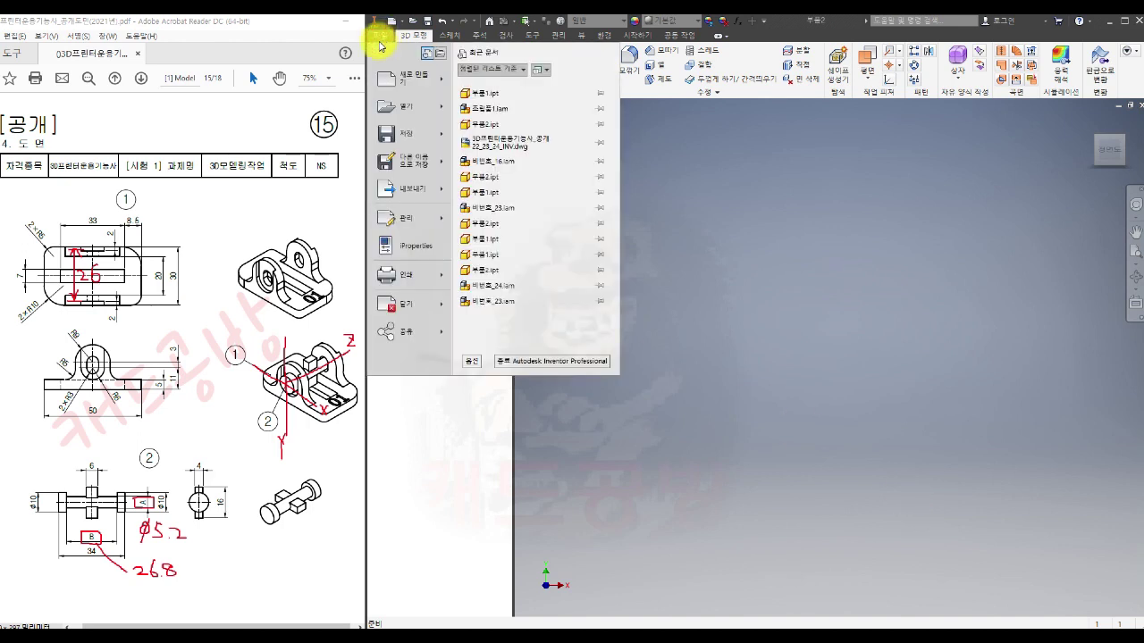
pyautogui.moveTo(384, 163)
pyautogui.click(505, 88)
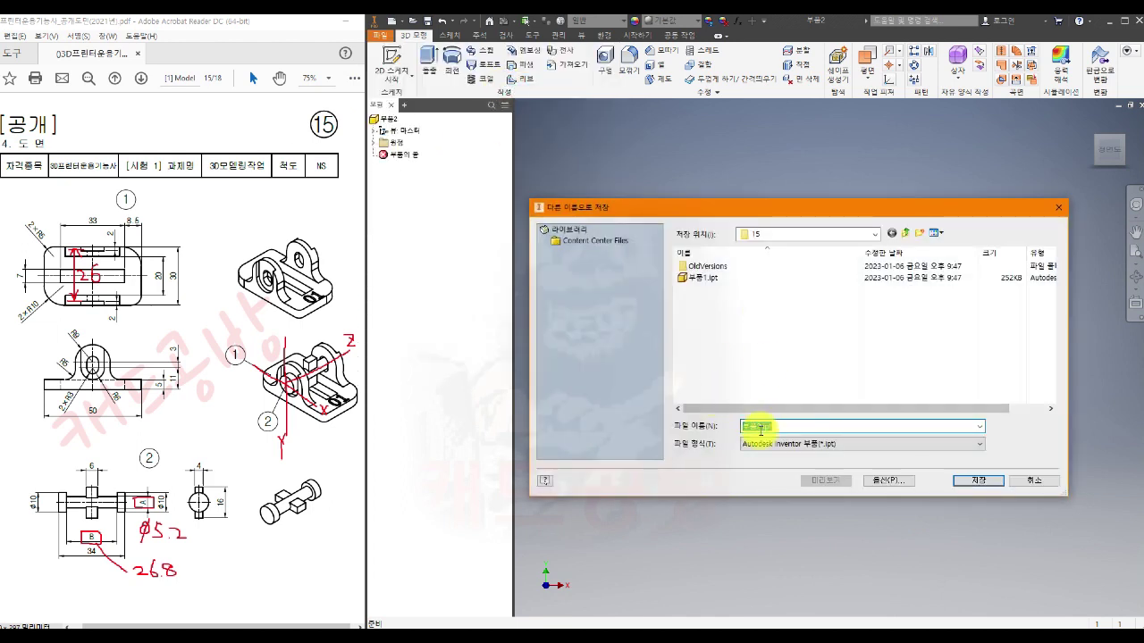
pyautogui.click(978, 481)
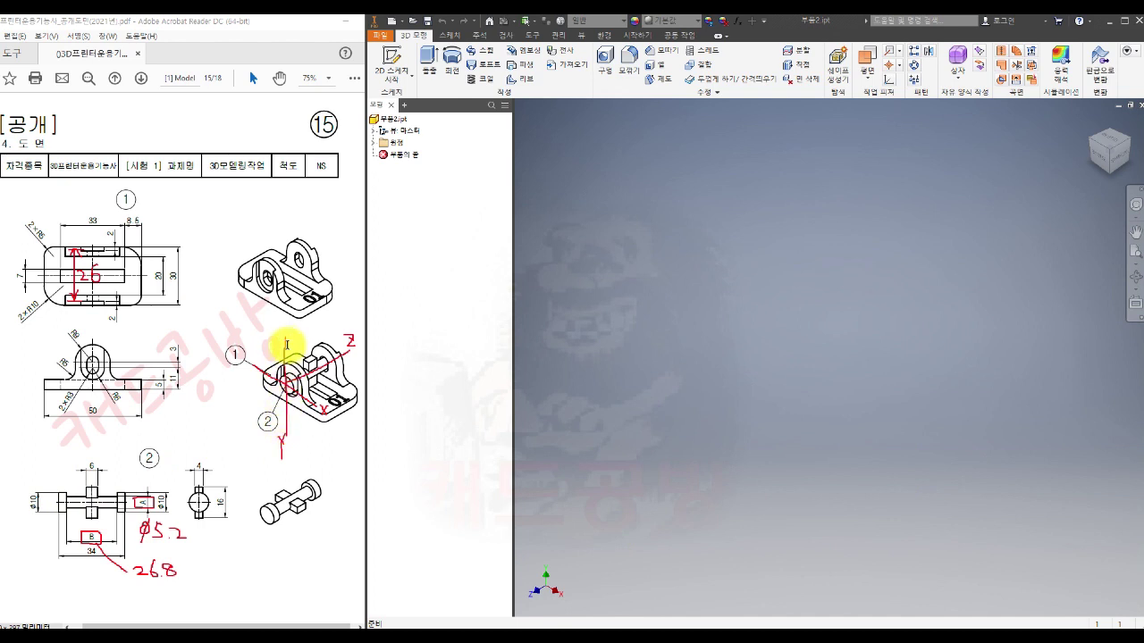
# - Start a new 2D sketch on the YZ plane of the new part
pyautogui.click(279, 406)
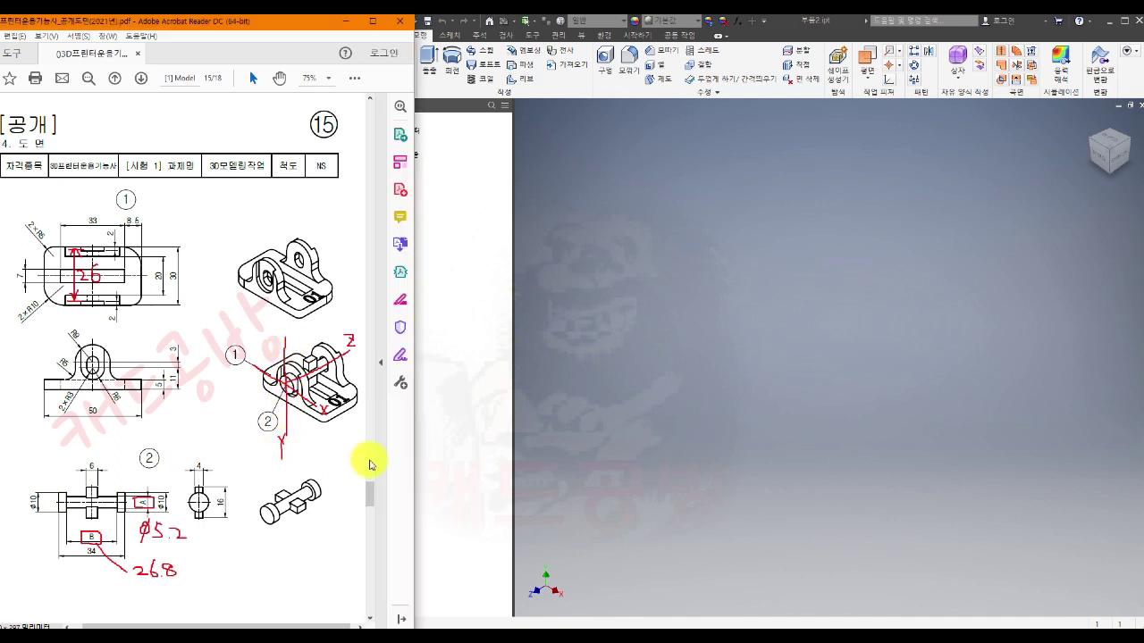
pyautogui.click(552, 467)
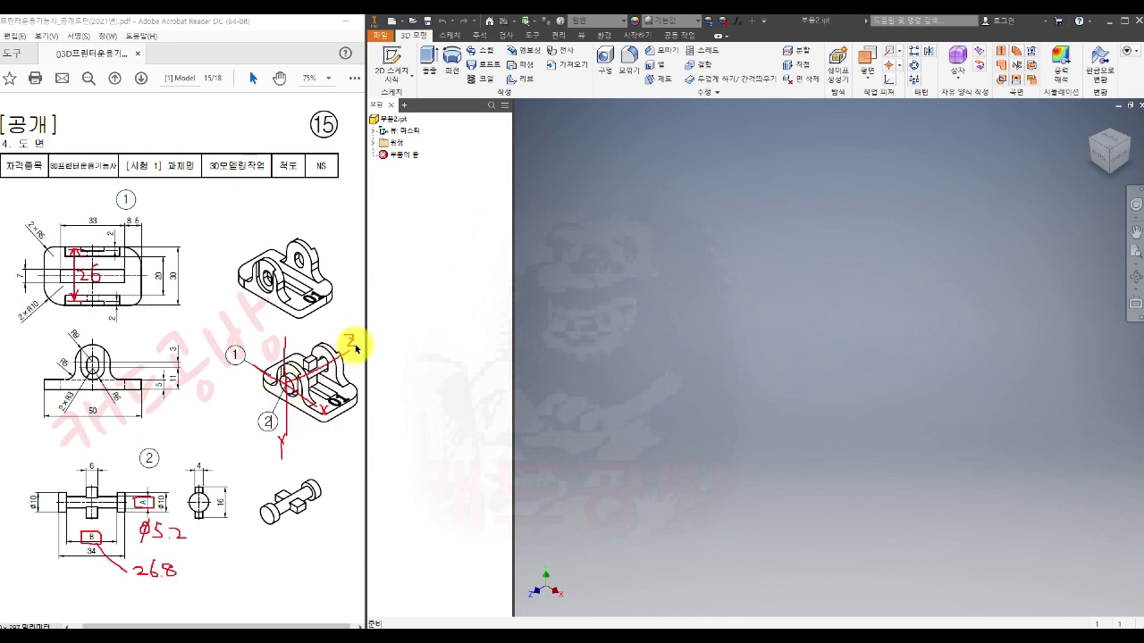
pyautogui.click(372, 143)
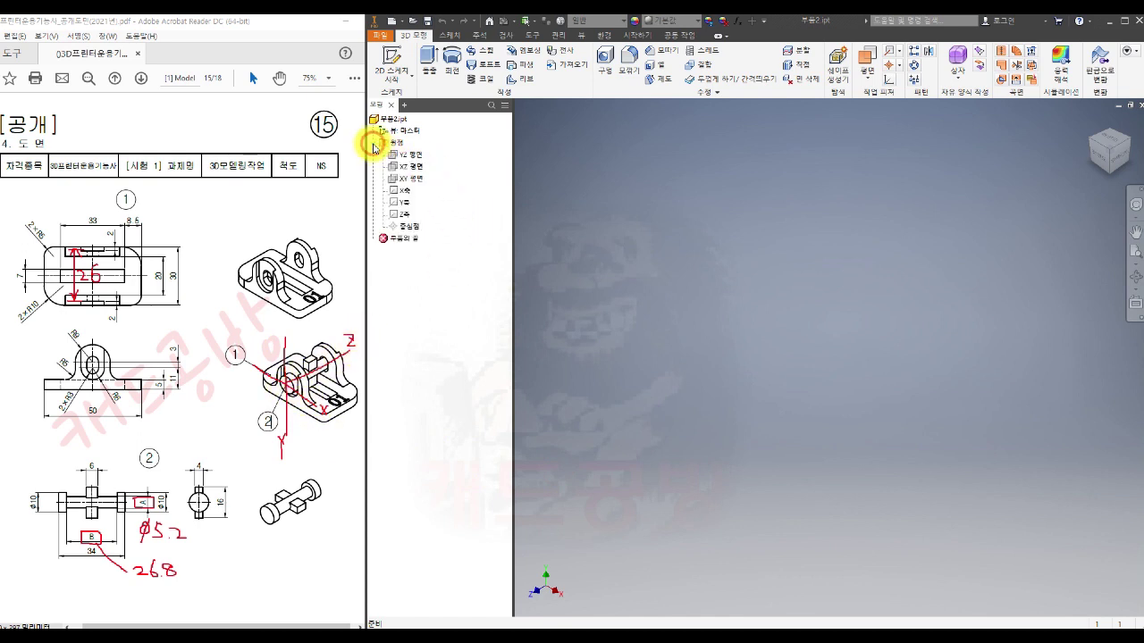
pyautogui.click(409, 156)
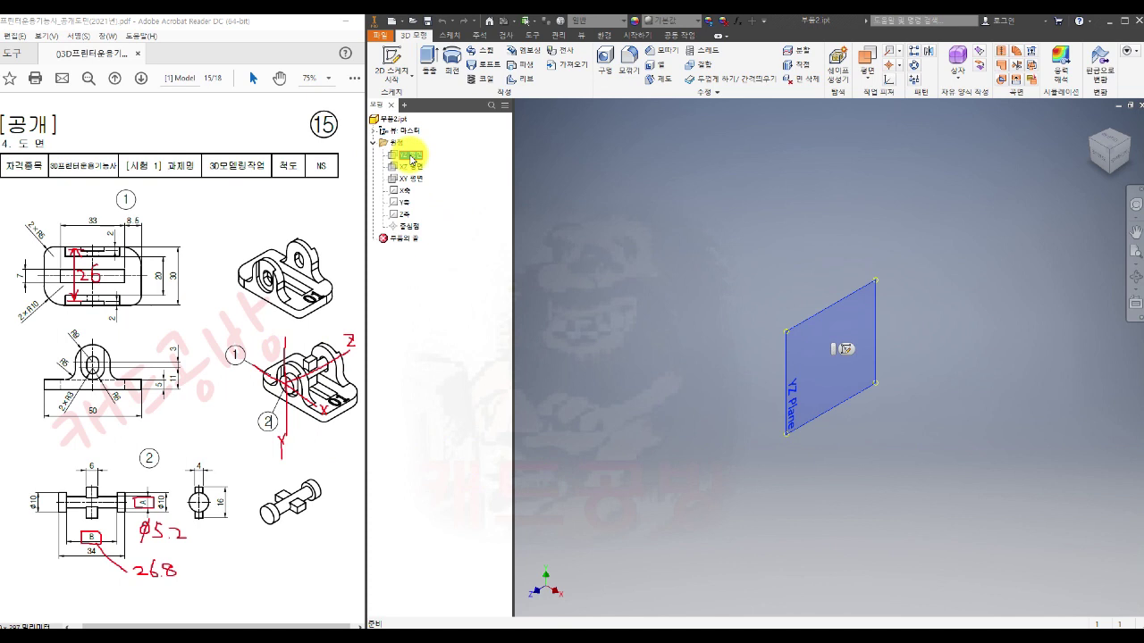
pyautogui.press('s')
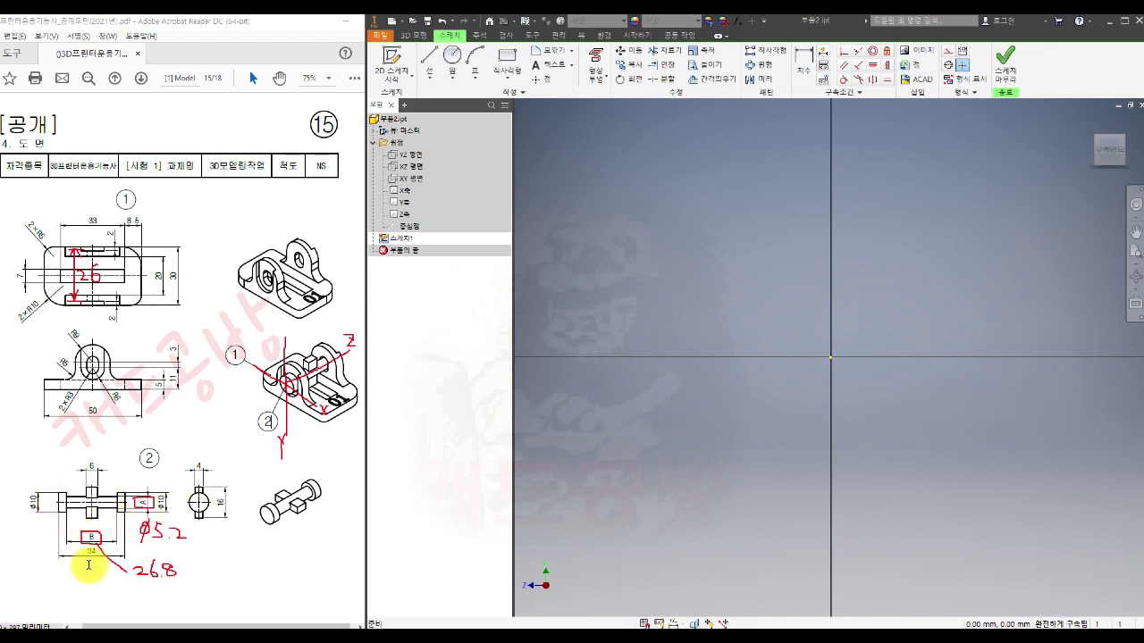
# - Draw a horizontal line 34 mm long near the sketch origin
pyautogui.click(430, 55)
pyautogui.click(809, 372)
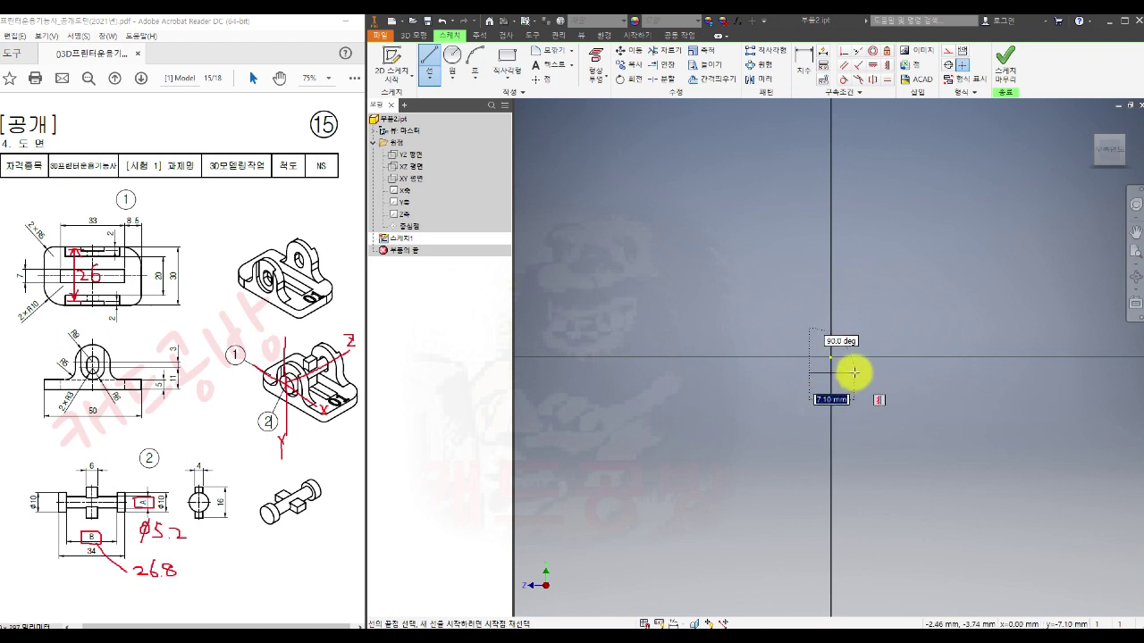
pyautogui.write('34')
pyautogui.press('Return')
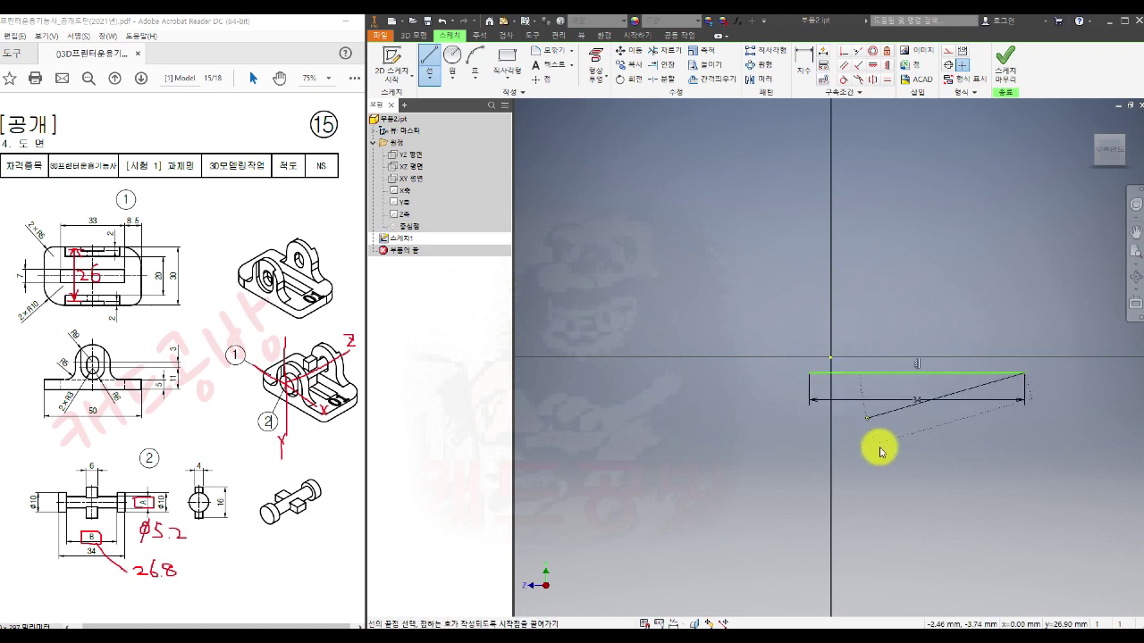
pyautogui.press('Escape')
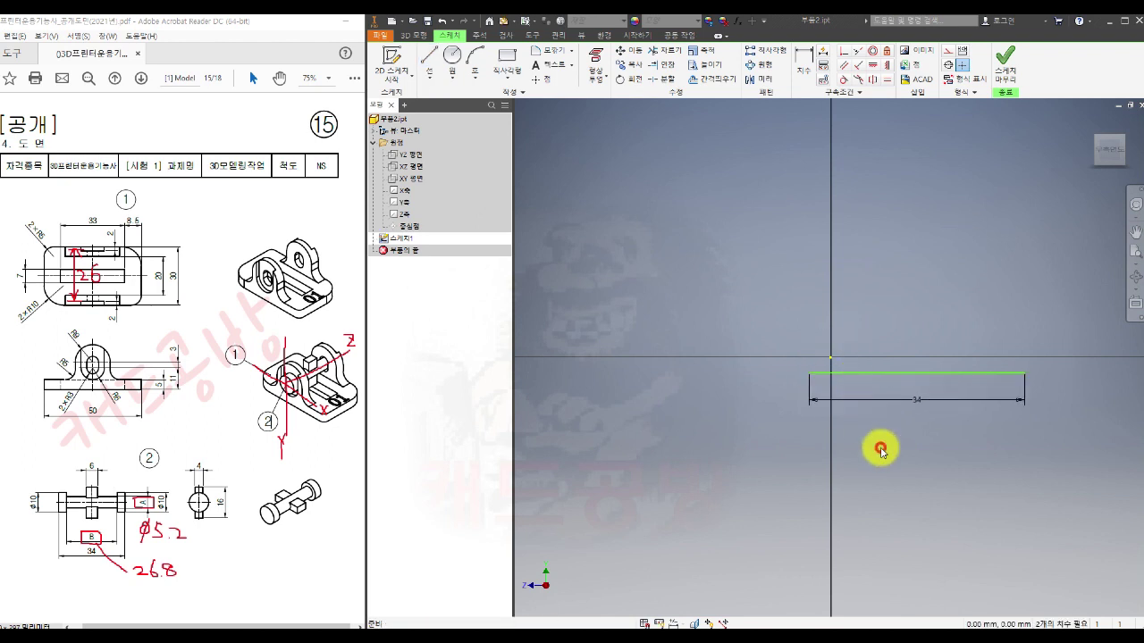
# - Constrain the 34 mm line's midpoint coincident with the sketch origin and convert the line to a centerline
pyautogui.click(841, 55)
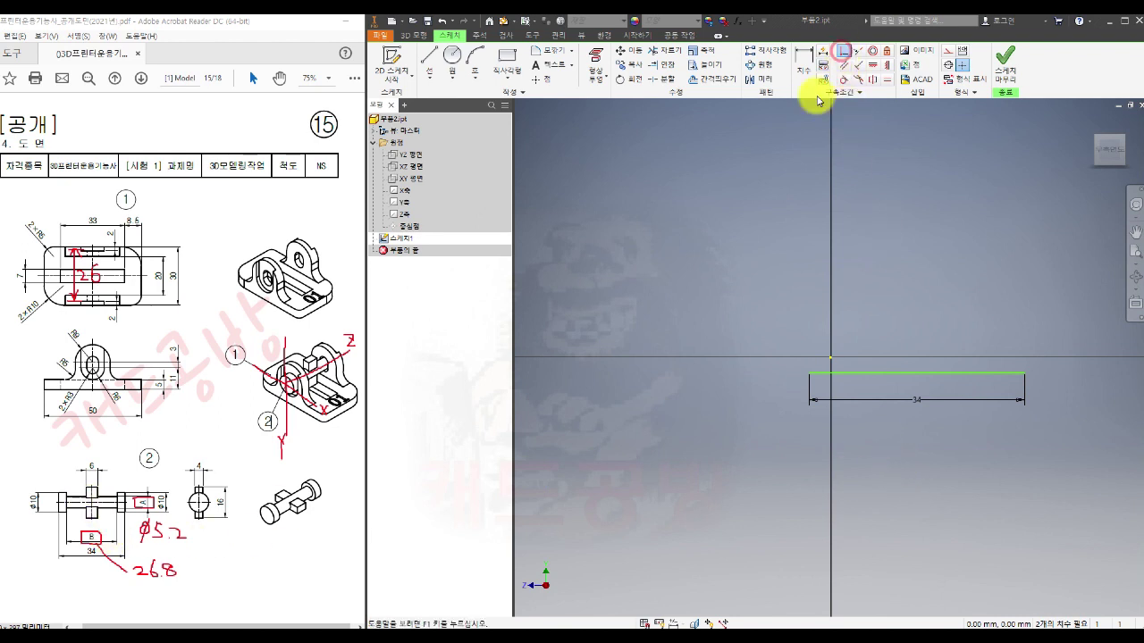
pyautogui.click(917, 374)
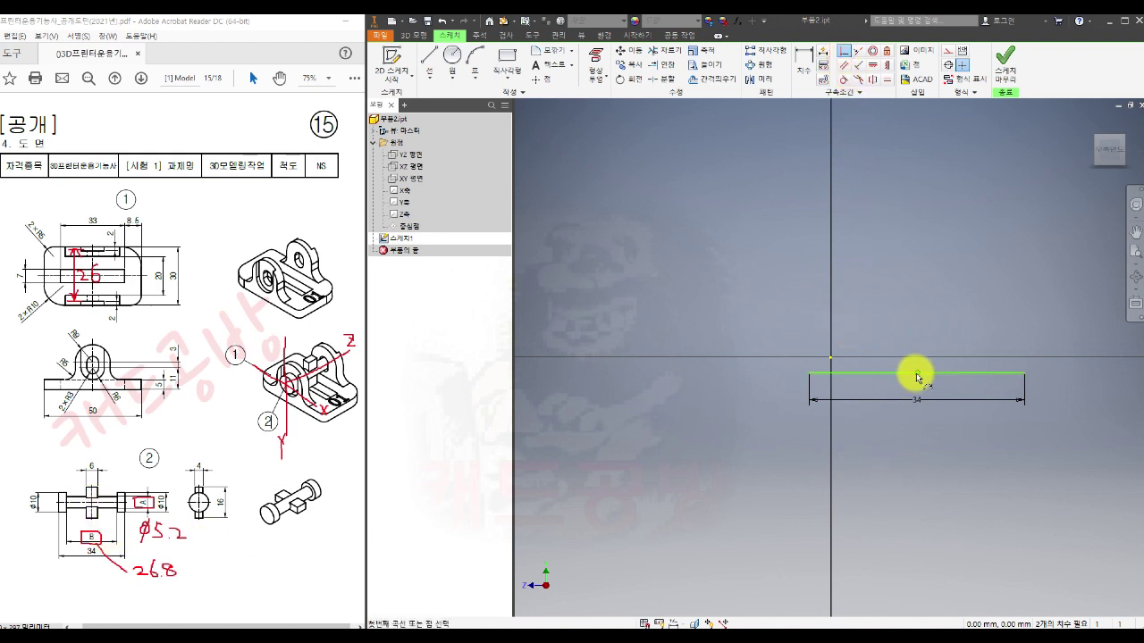
pyautogui.click(831, 358)
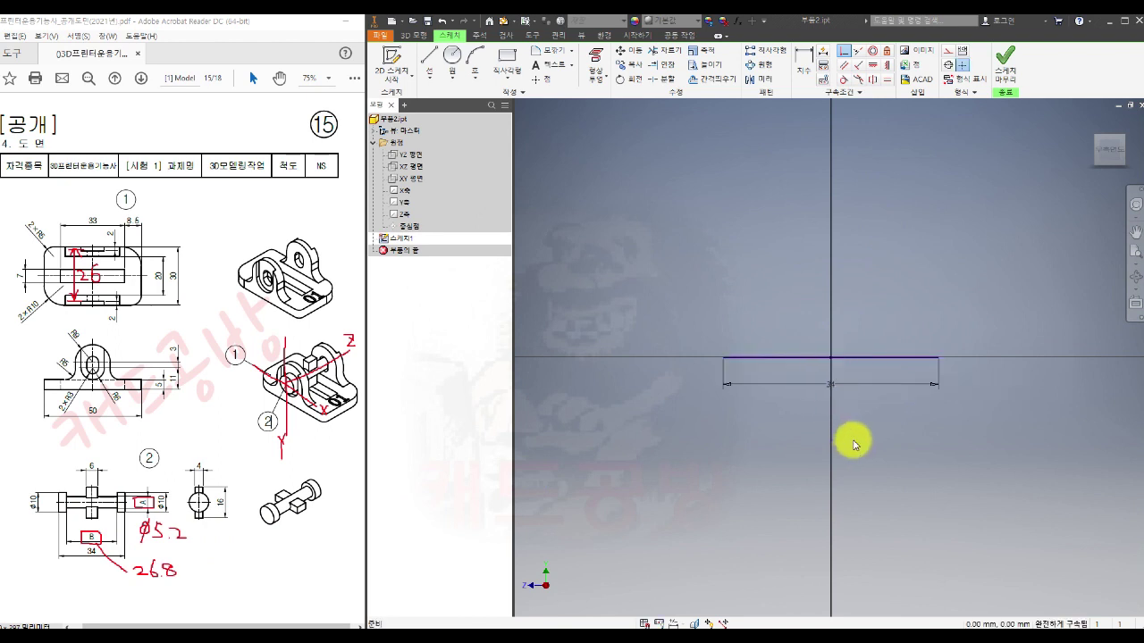
pyautogui.press('Escape')
pyautogui.click(883, 358)
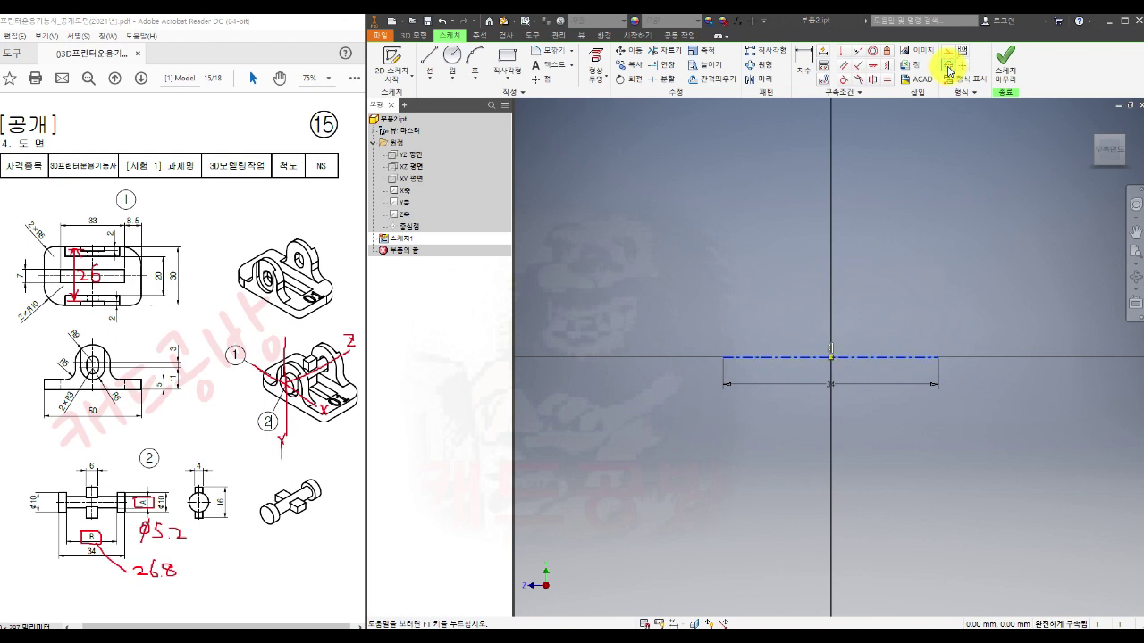
pyautogui.click(909, 254)
# - Sketch an open stepped line profile around the centerline, with two raised ends joined by a horizontal segment about 27 mm long
pyautogui.press('l')
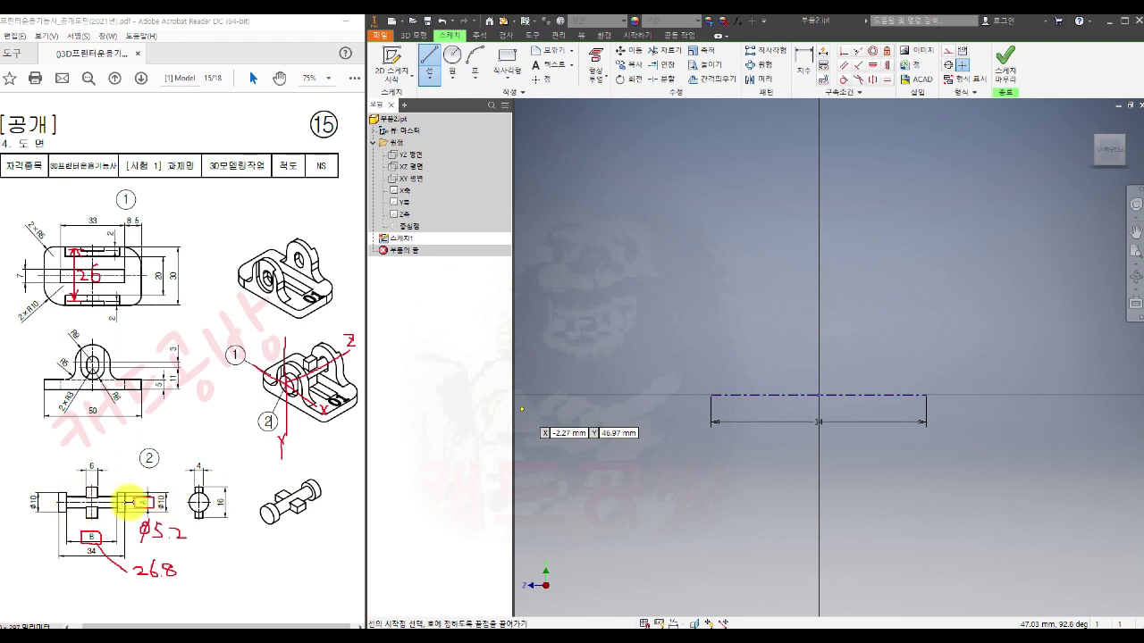
pyautogui.click(703, 406)
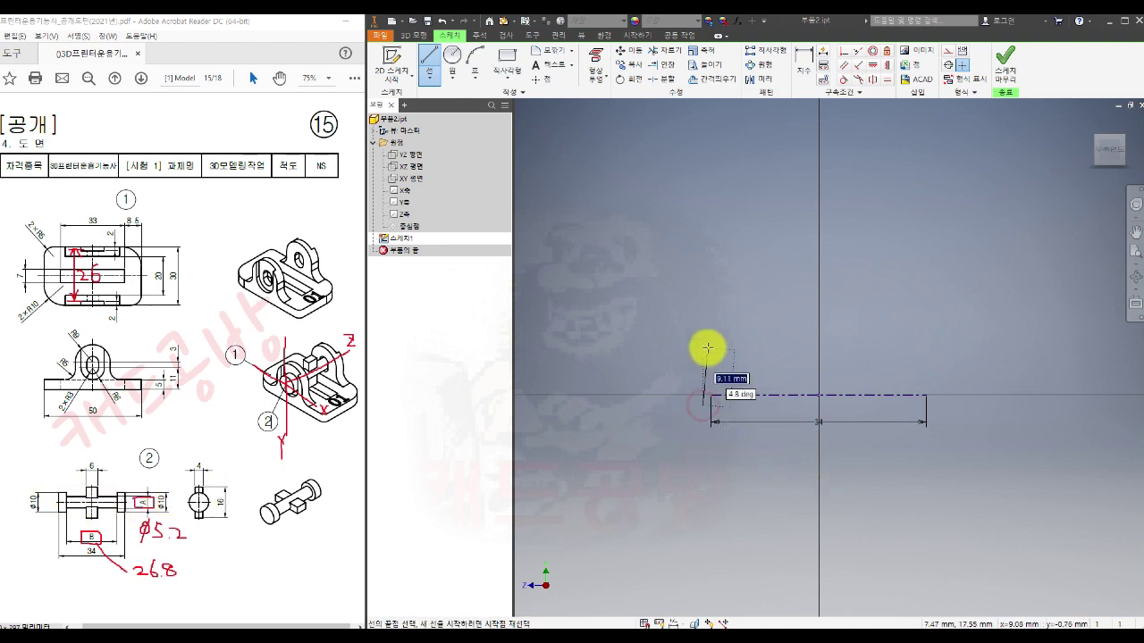
pyautogui.click(703, 348)
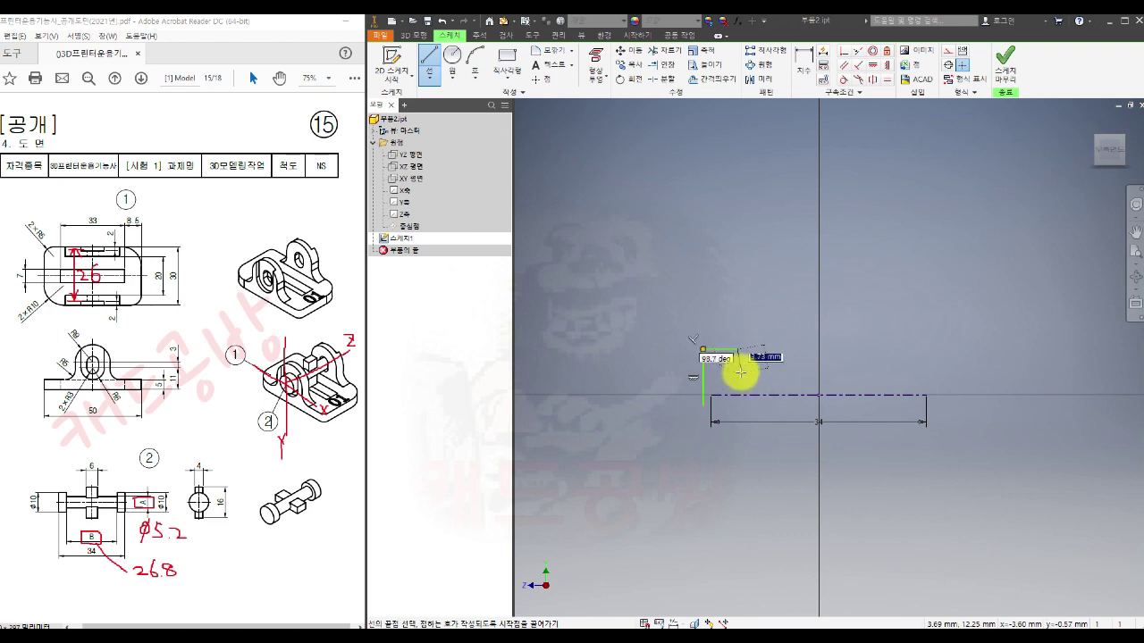
pyautogui.click(737, 374)
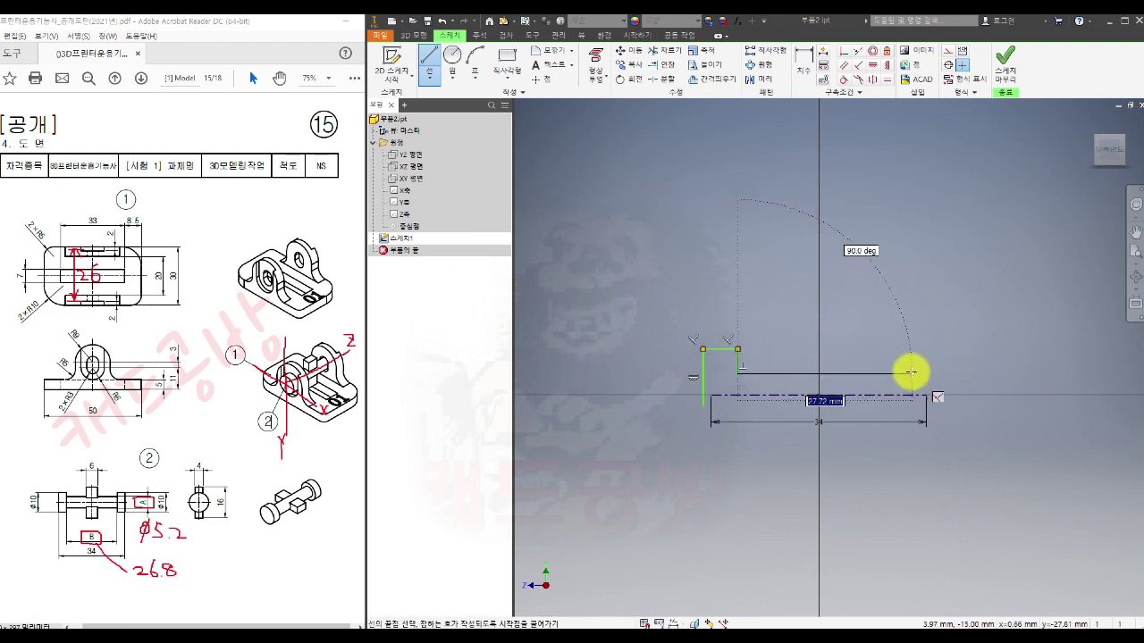
pyautogui.click(910, 373)
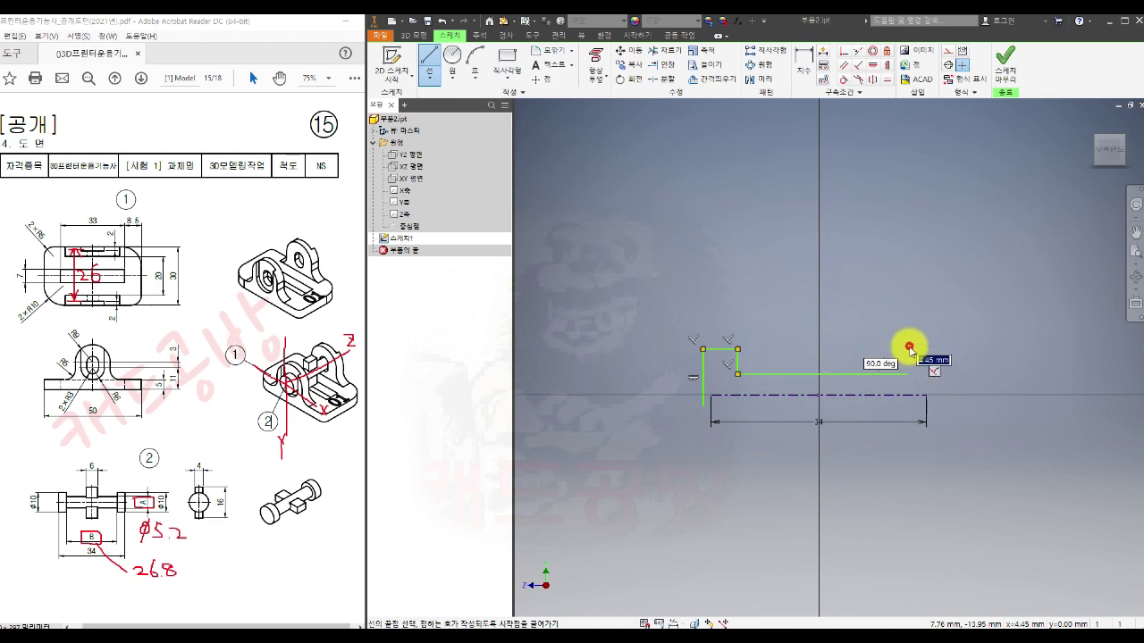
pyautogui.click(908, 346)
pyautogui.click(950, 346)
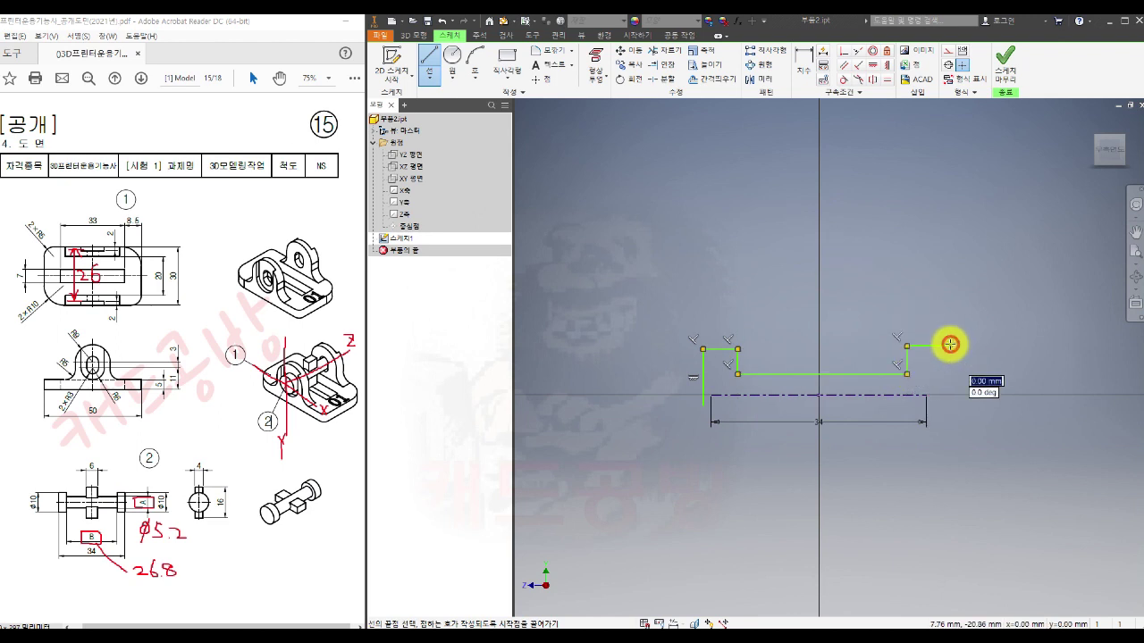
pyautogui.click(949, 419)
pyautogui.press('Escape')
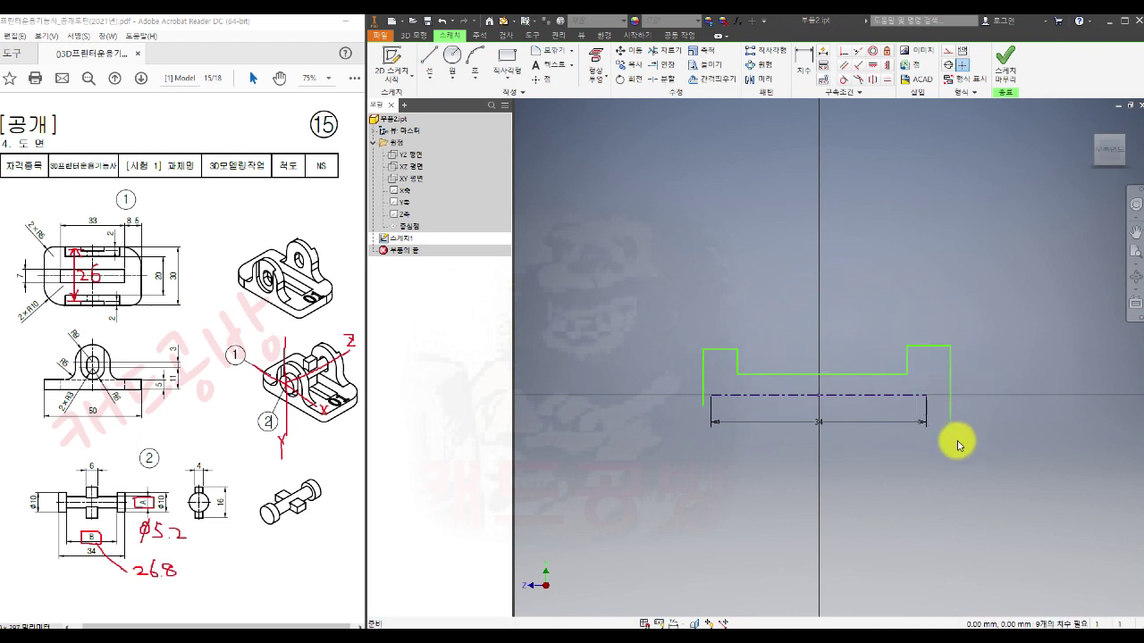
# - Constrain the profile's two open lower endpoints coincident with the matching ends of the centerline
pyautogui.click(840, 54)
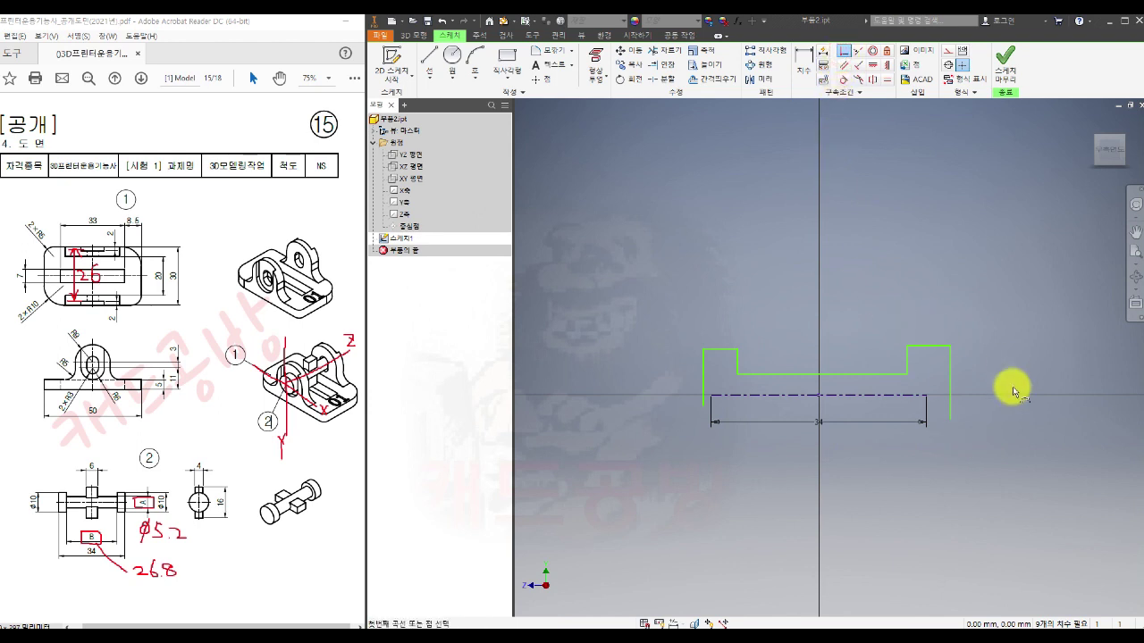
pyautogui.click(950, 417)
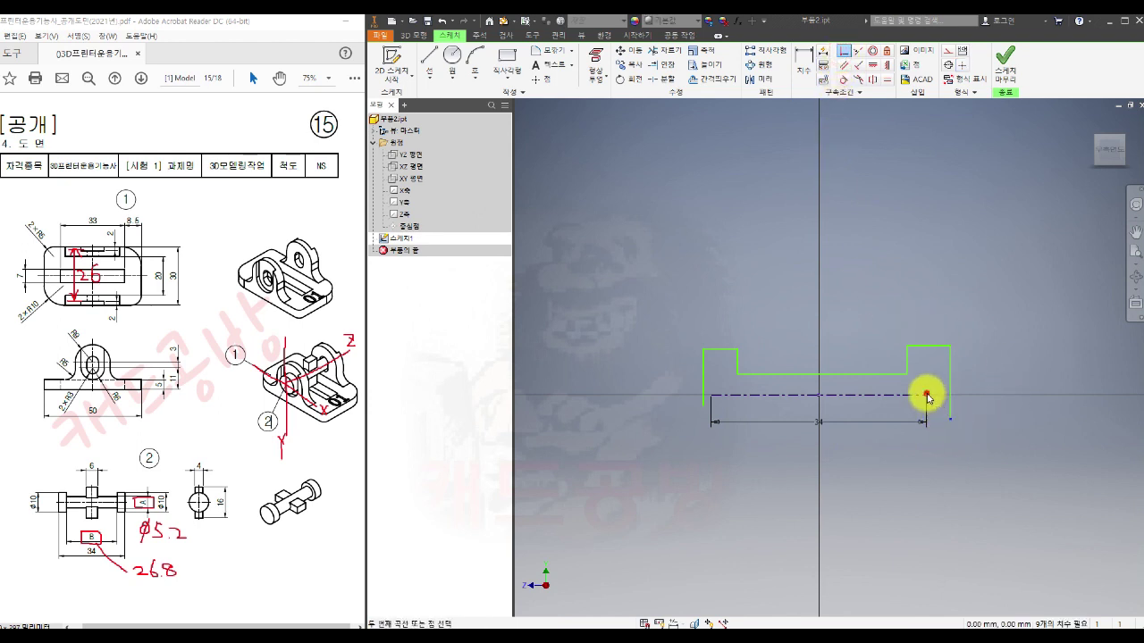
pyautogui.click(927, 395)
pyautogui.click(679, 409)
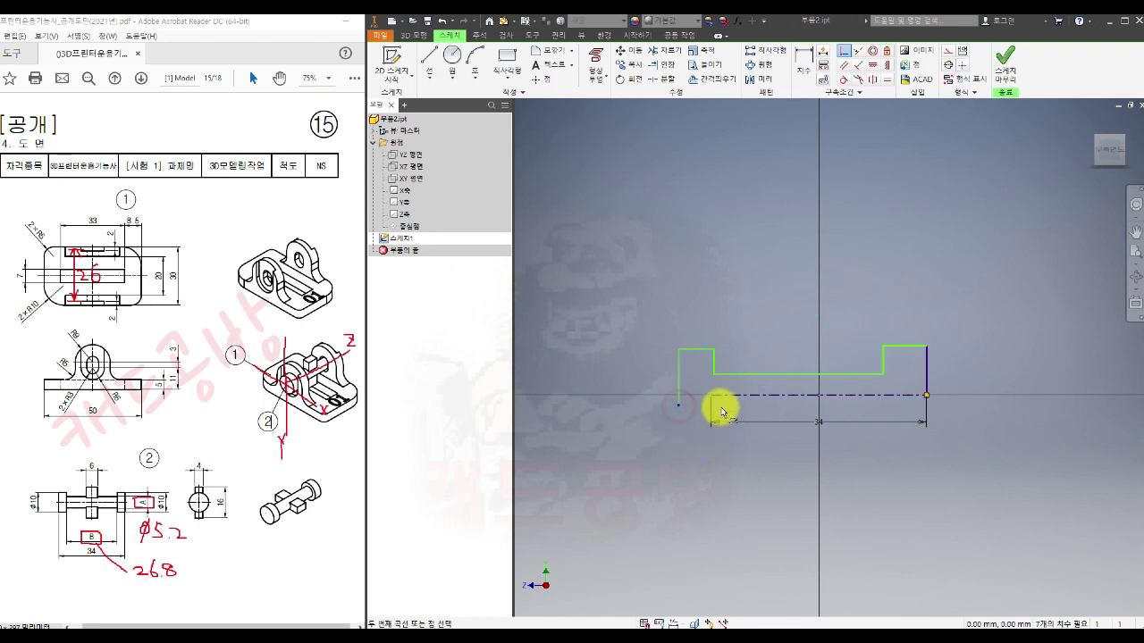
pyautogui.click(711, 395)
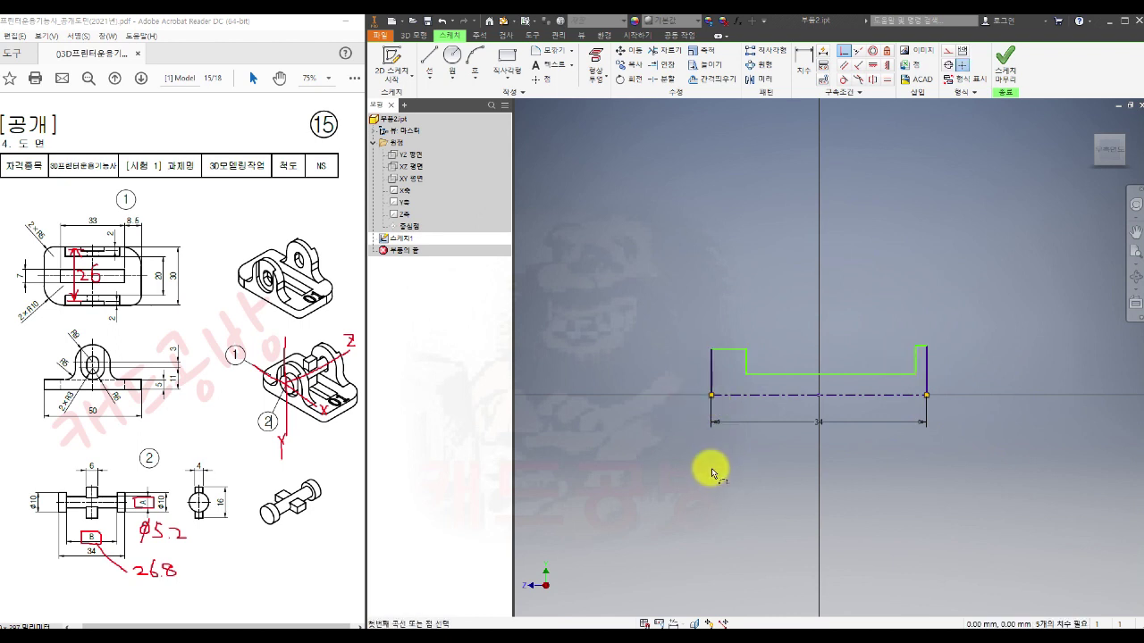
pyautogui.press('Escape')
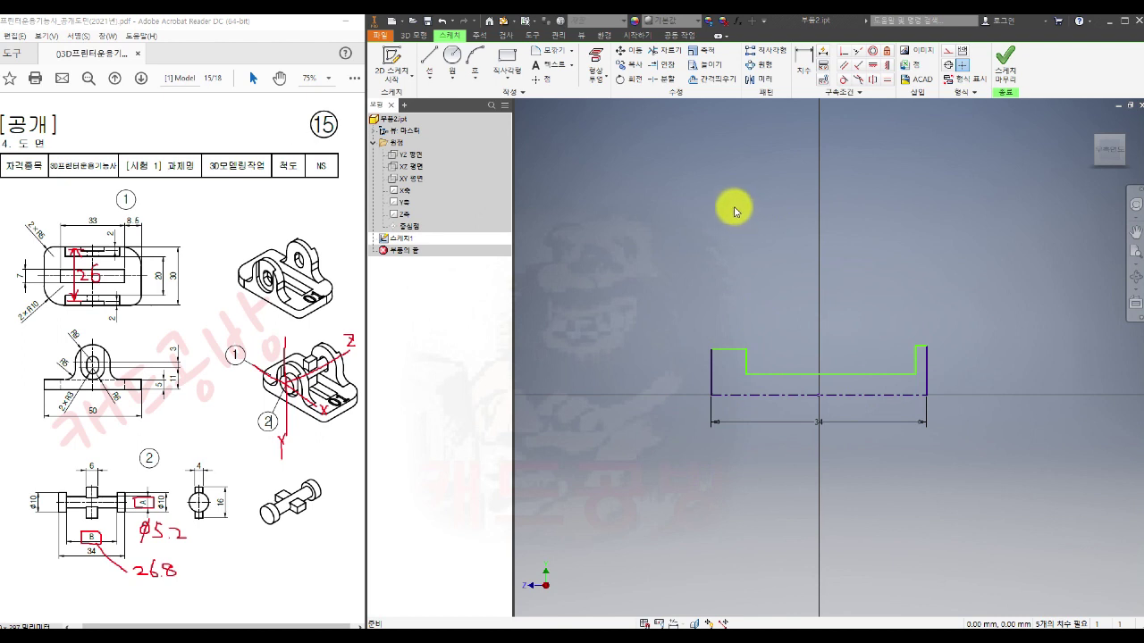
# - Project the Y axis into the sketch and convert the projected line to construction geometry
pyautogui.click(595, 55)
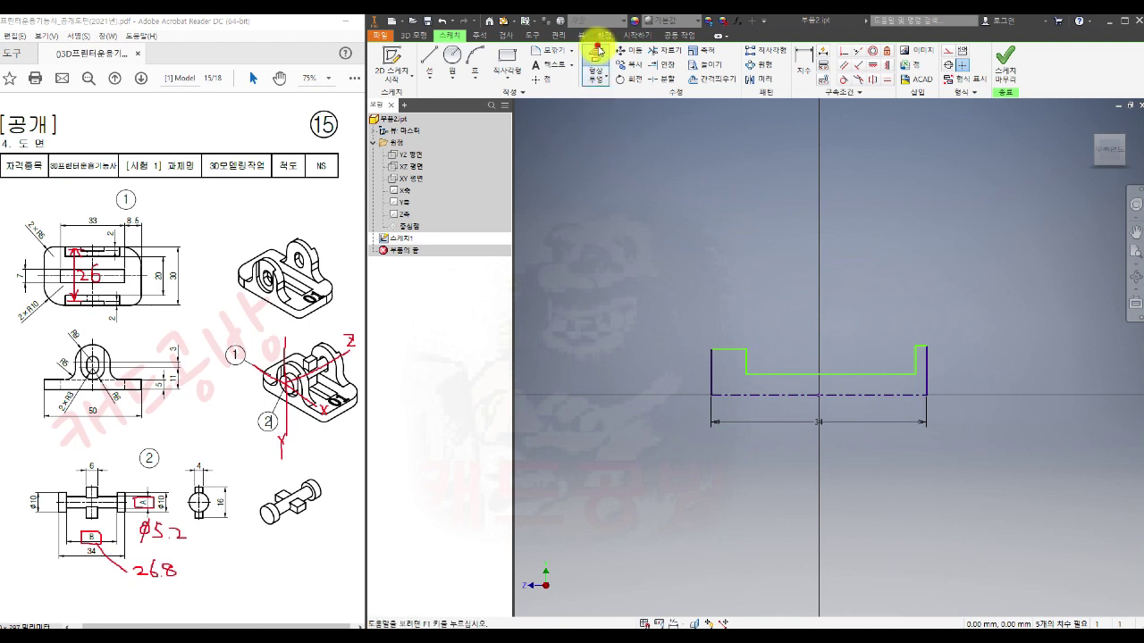
pyautogui.click(404, 215)
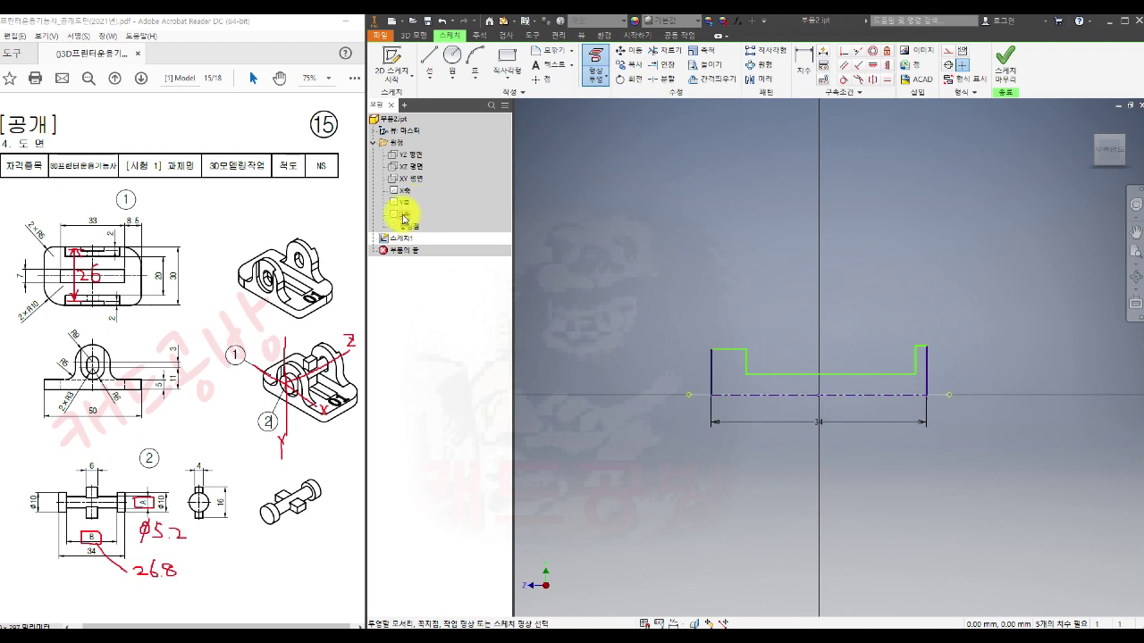
pyautogui.click(406, 201)
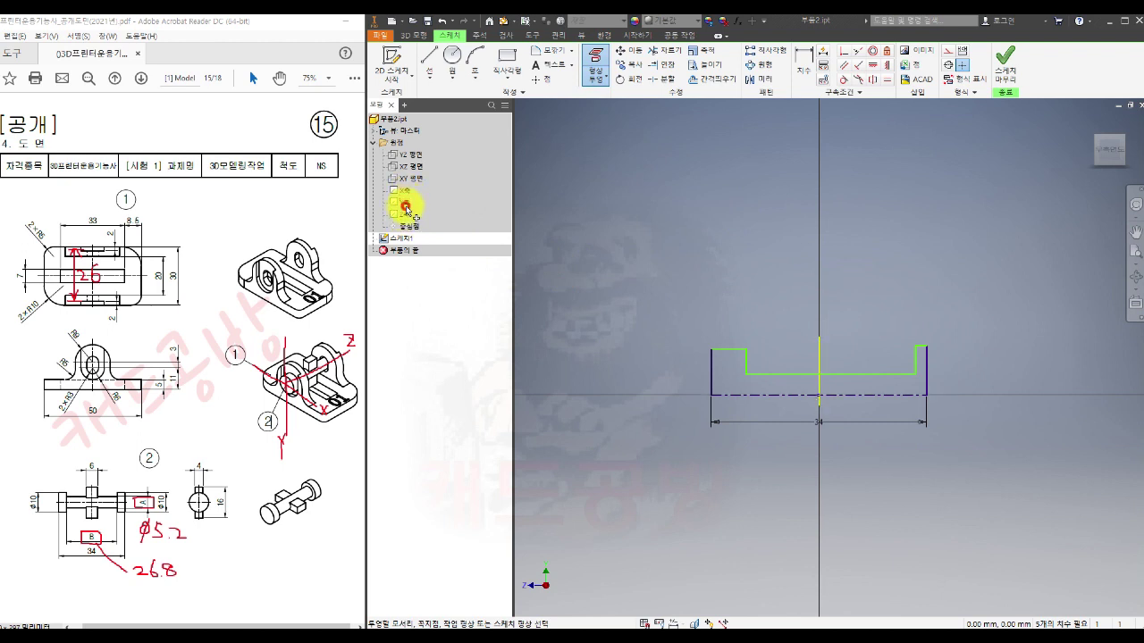
pyautogui.press('Escape')
pyautogui.click(887, 463)
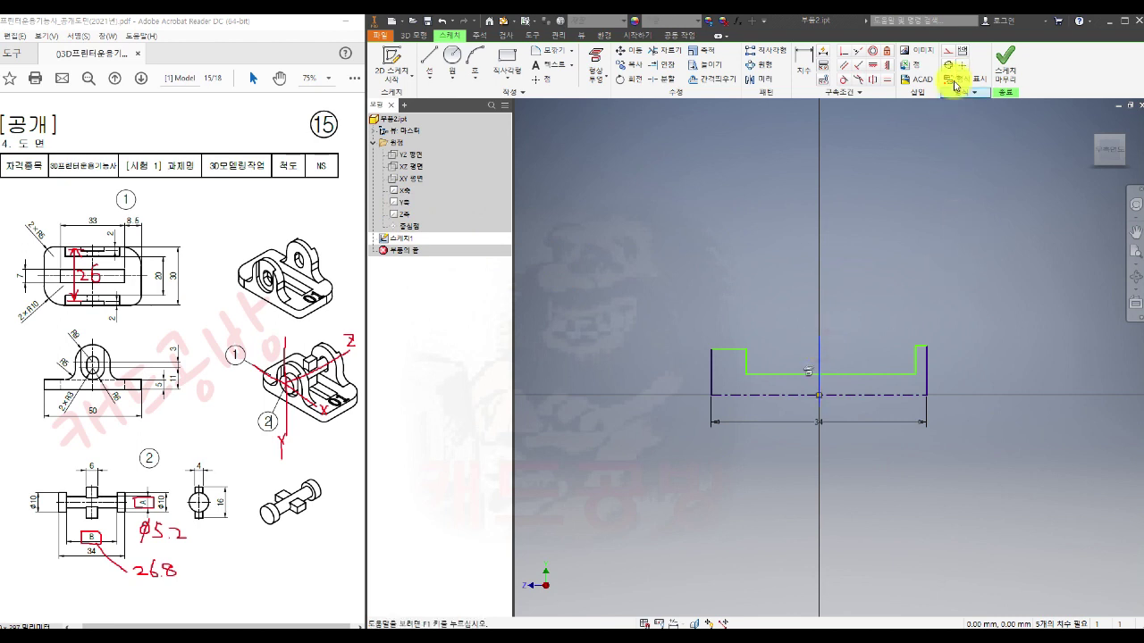
pyautogui.click(948, 51)
pyautogui.click(864, 257)
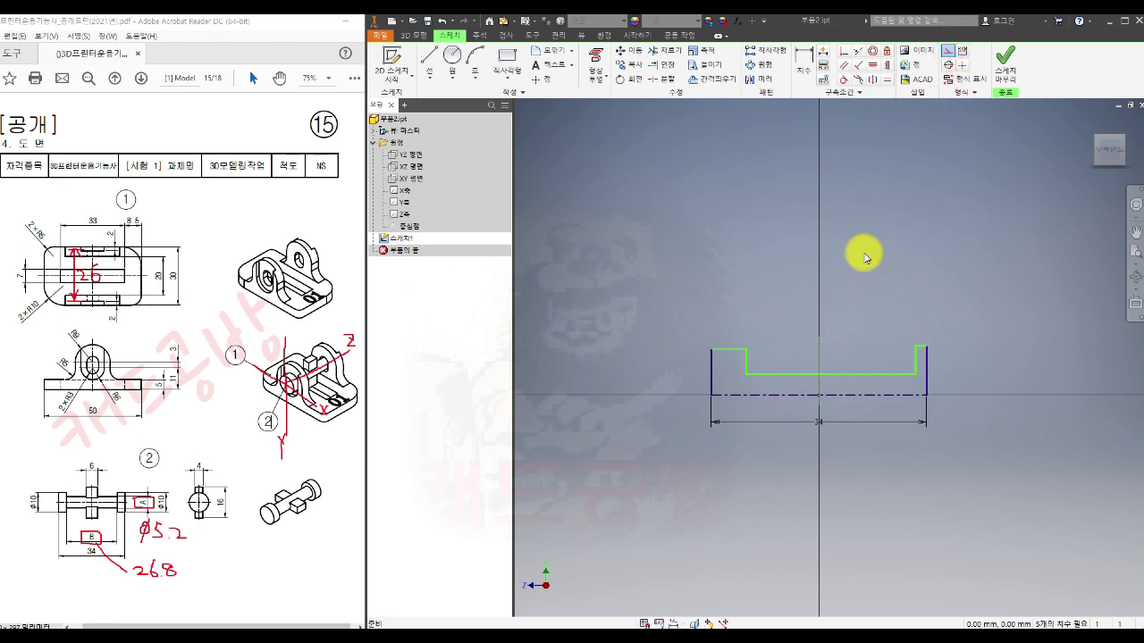
# - Constrain the profile's two inner vertical step lines symmetric about the projected Y axis
pyautogui.click(872, 79)
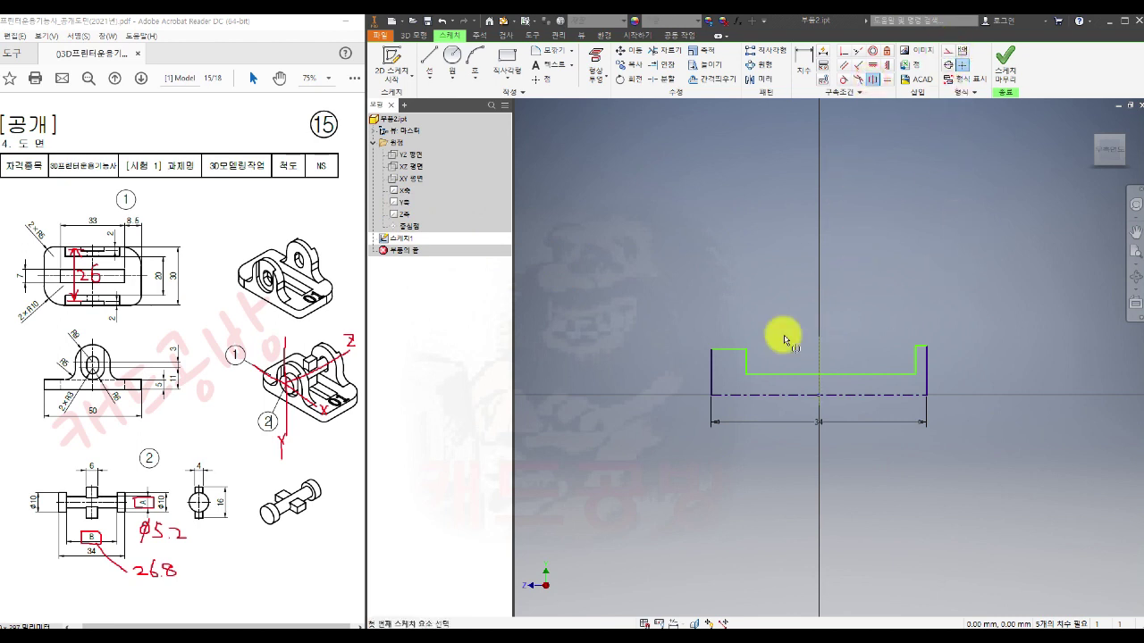
pyautogui.click(746, 360)
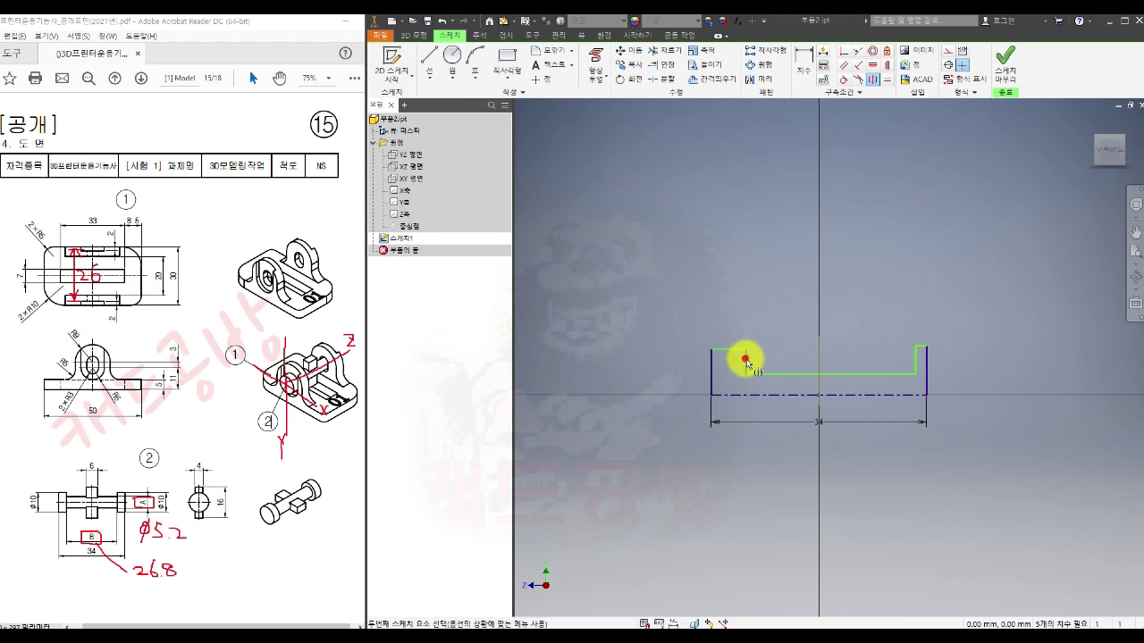
pyautogui.click(916, 364)
pyautogui.click(818, 352)
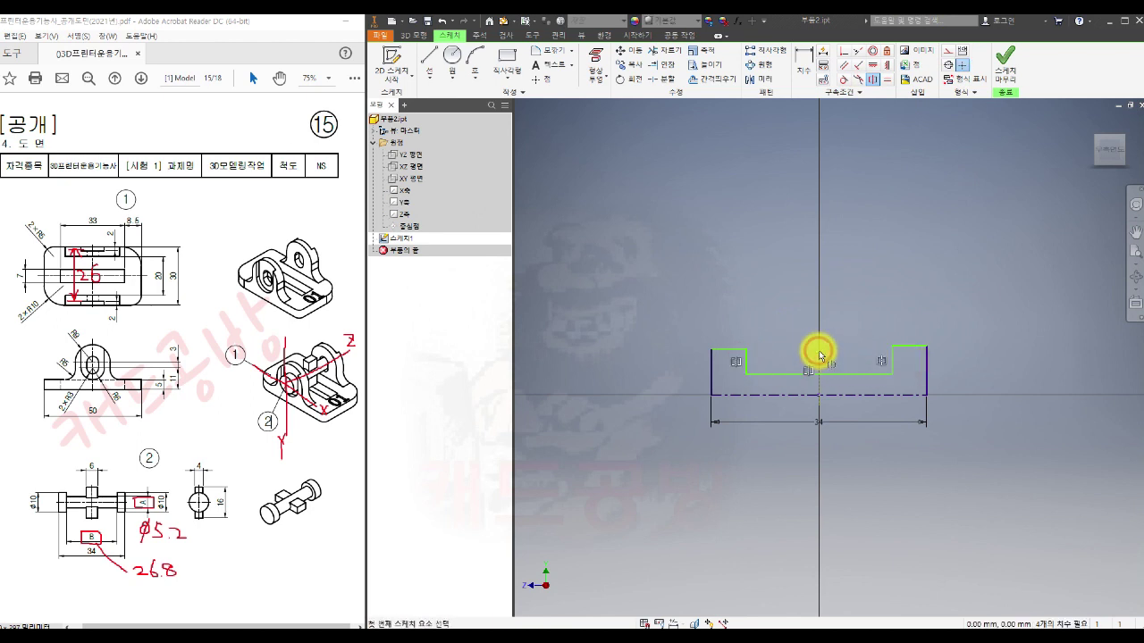
pyautogui.press('Escape')
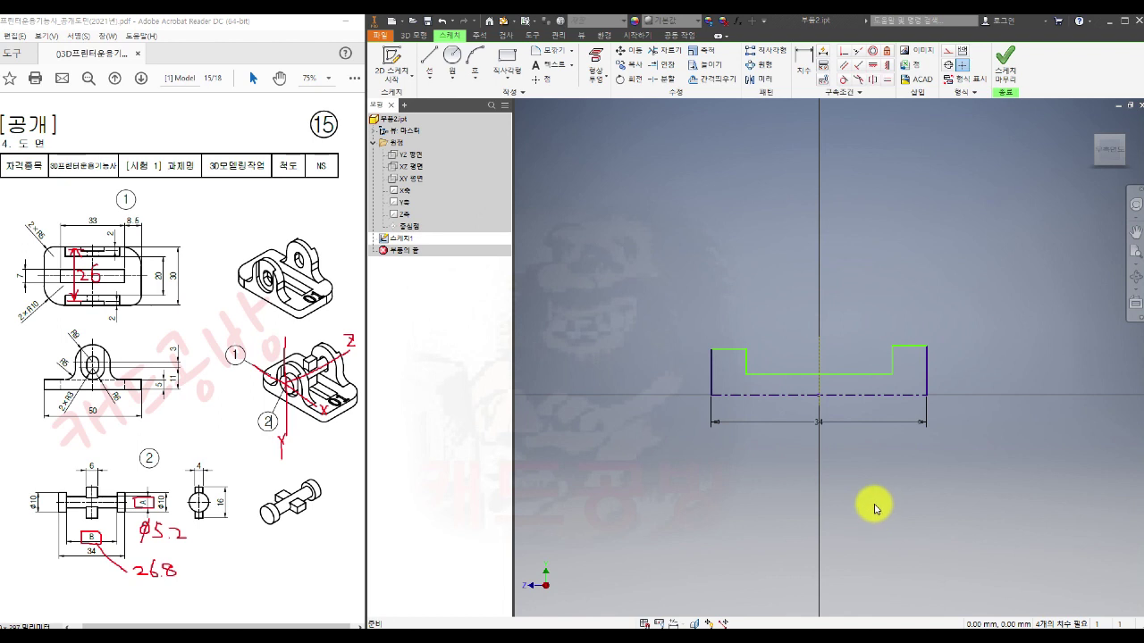
# - Make the top segments of the profile's two raised ends collinear
pyautogui.click(858, 53)
pyautogui.click(739, 348)
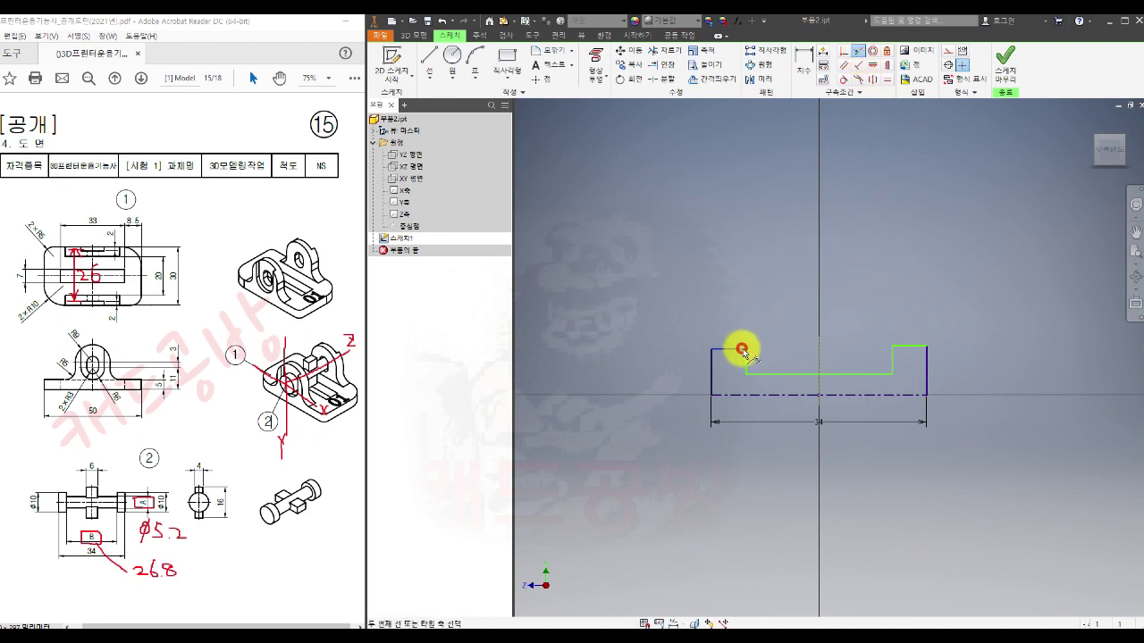
pyautogui.click(905, 350)
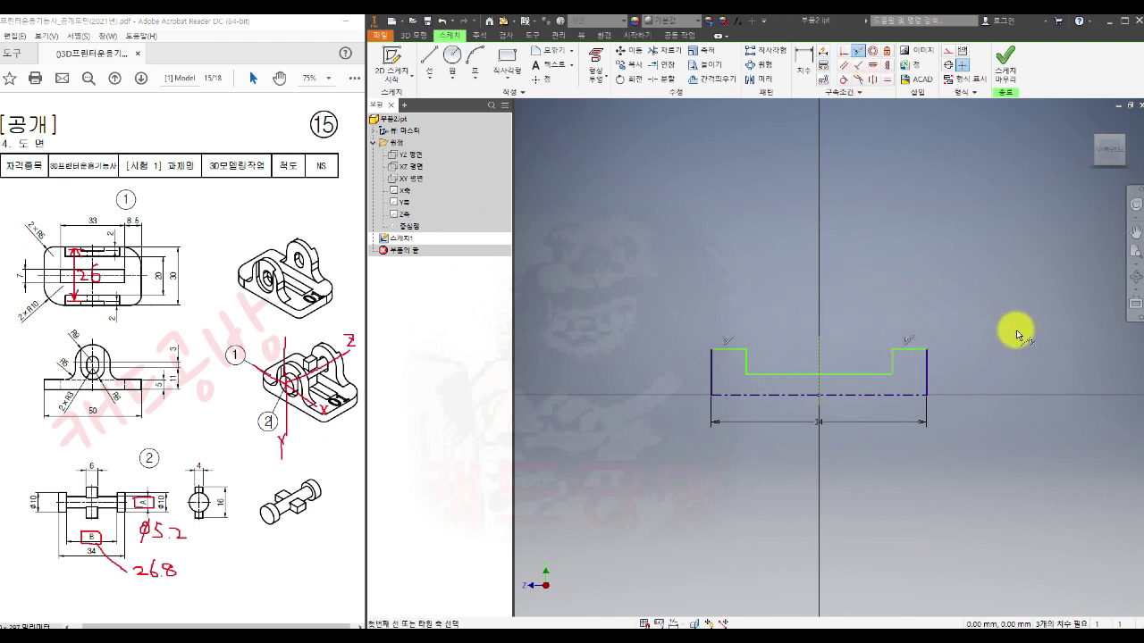
pyautogui.press('Escape')
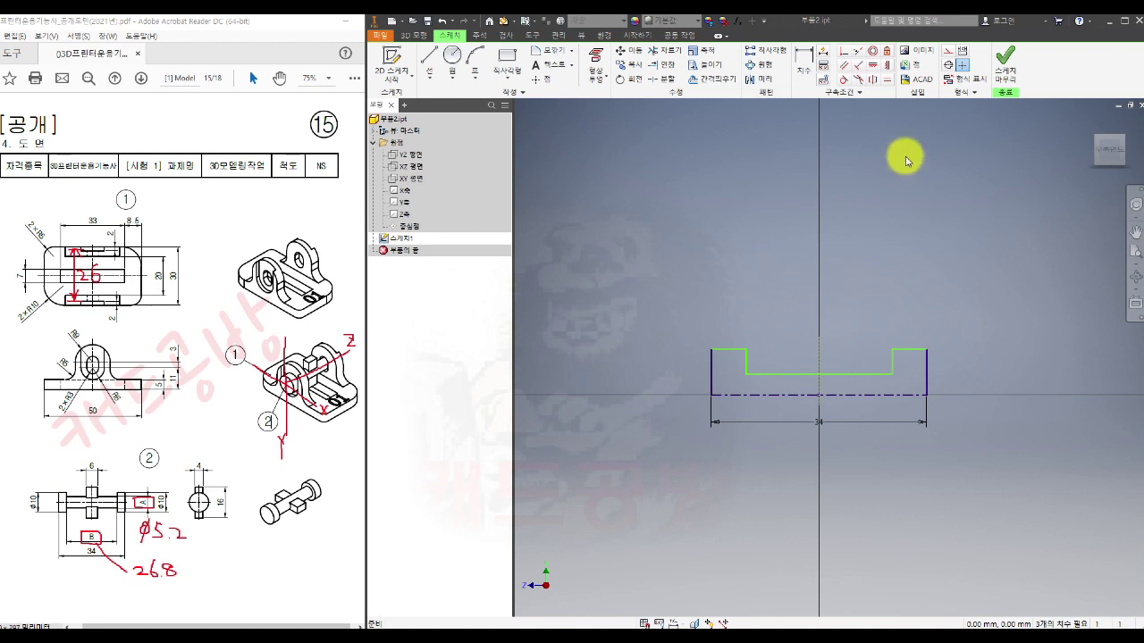
# - Try to constrain the top segments of the two raised ends to equal length
pyautogui.click(888, 81)
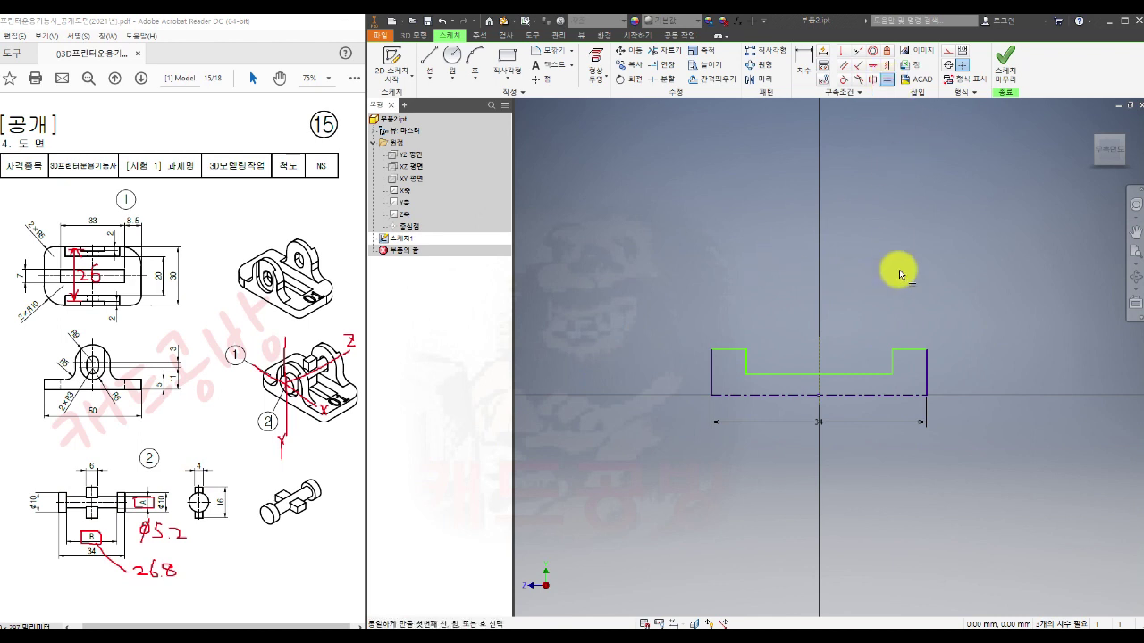
pyautogui.click(915, 348)
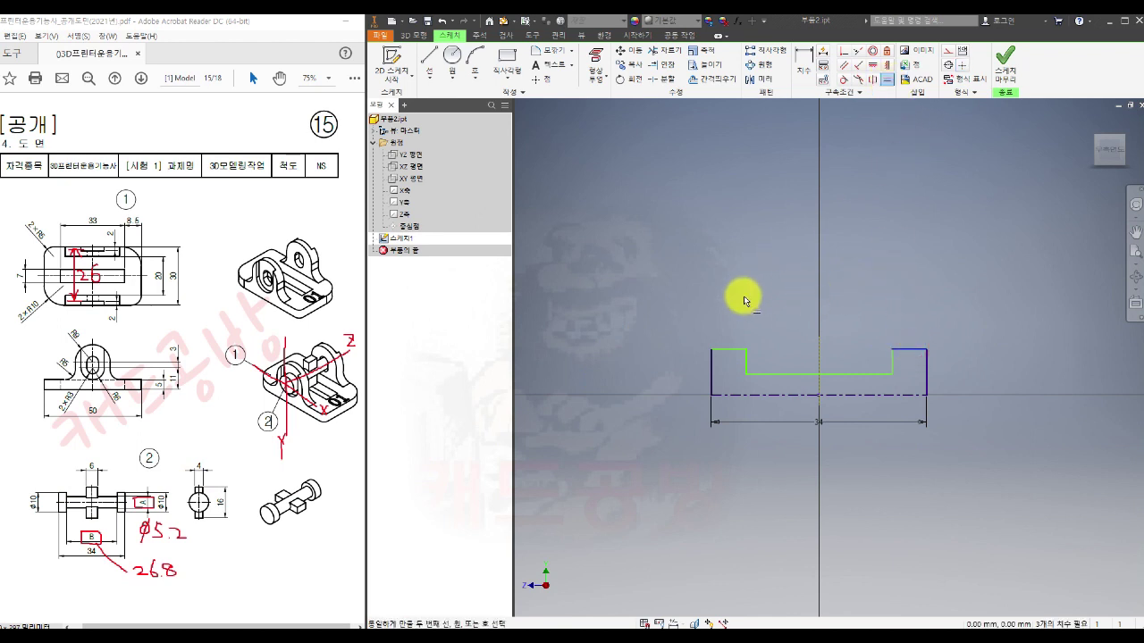
pyautogui.click(722, 351)
pyautogui.click(669, 120)
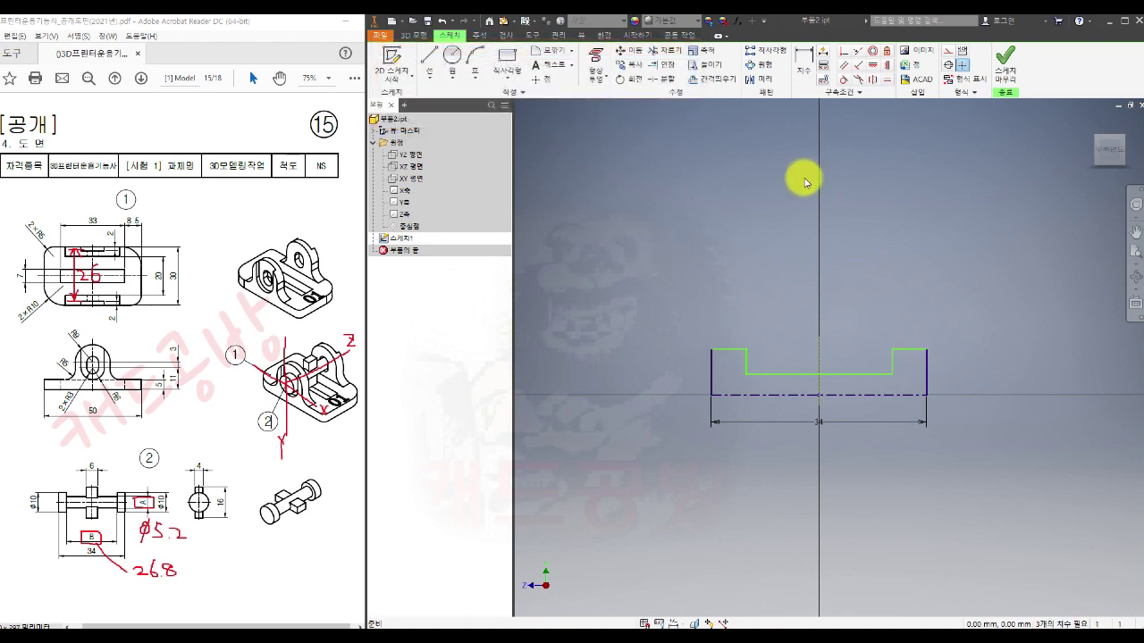
# - Dimension the profile's middle horizontal segment to the centerline as a 5.2 mm diameter
pyautogui.click(806, 60)
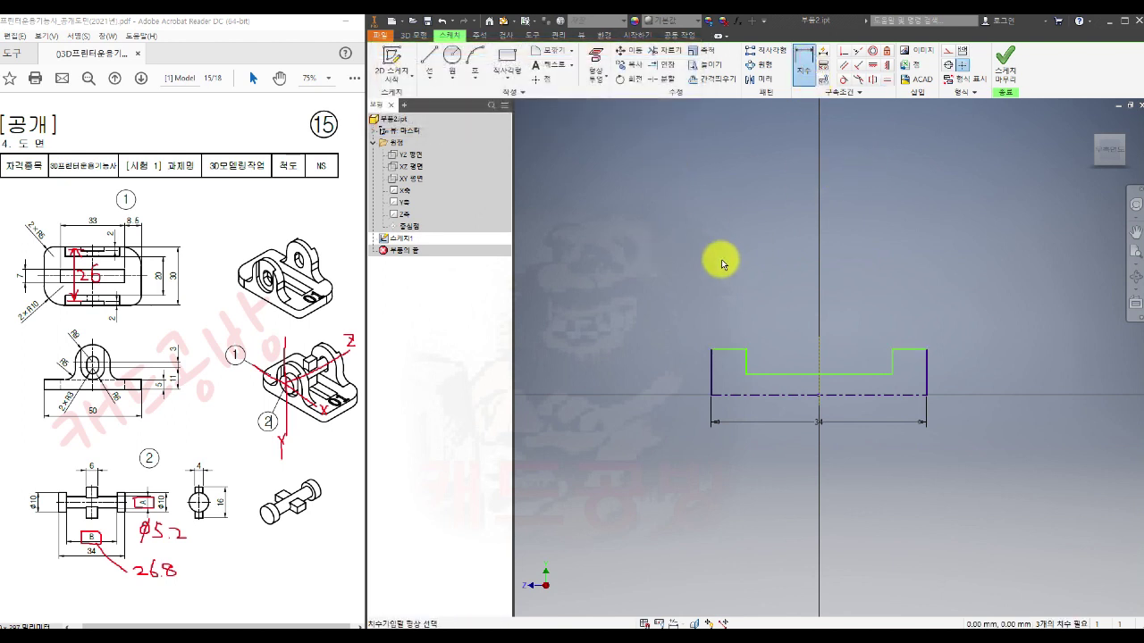
pyautogui.click(852, 374)
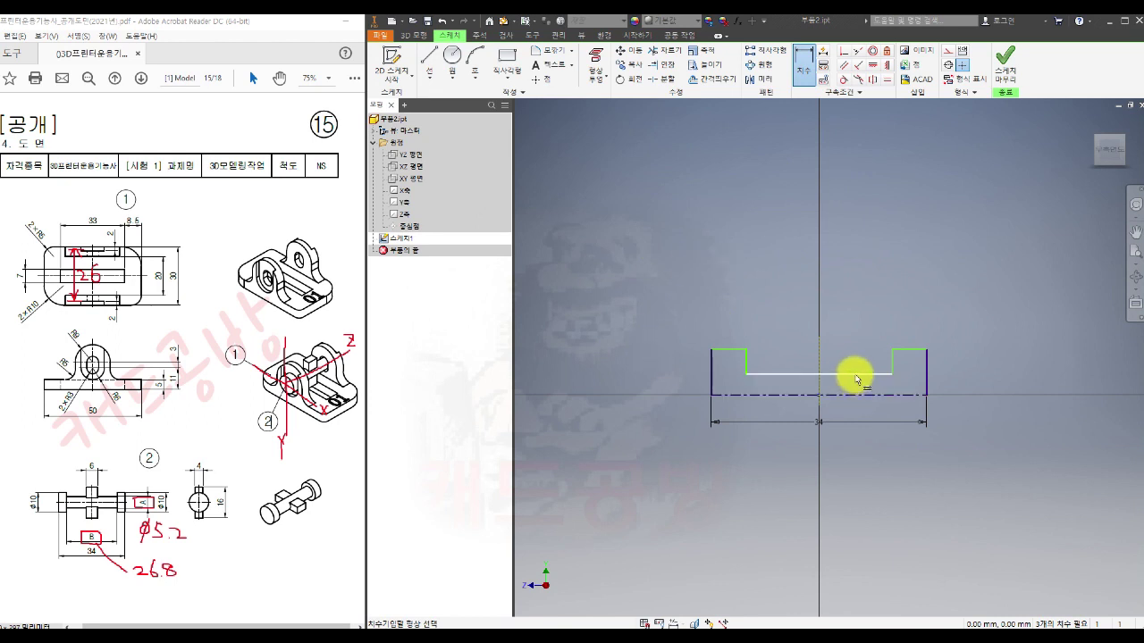
pyautogui.click(859, 394)
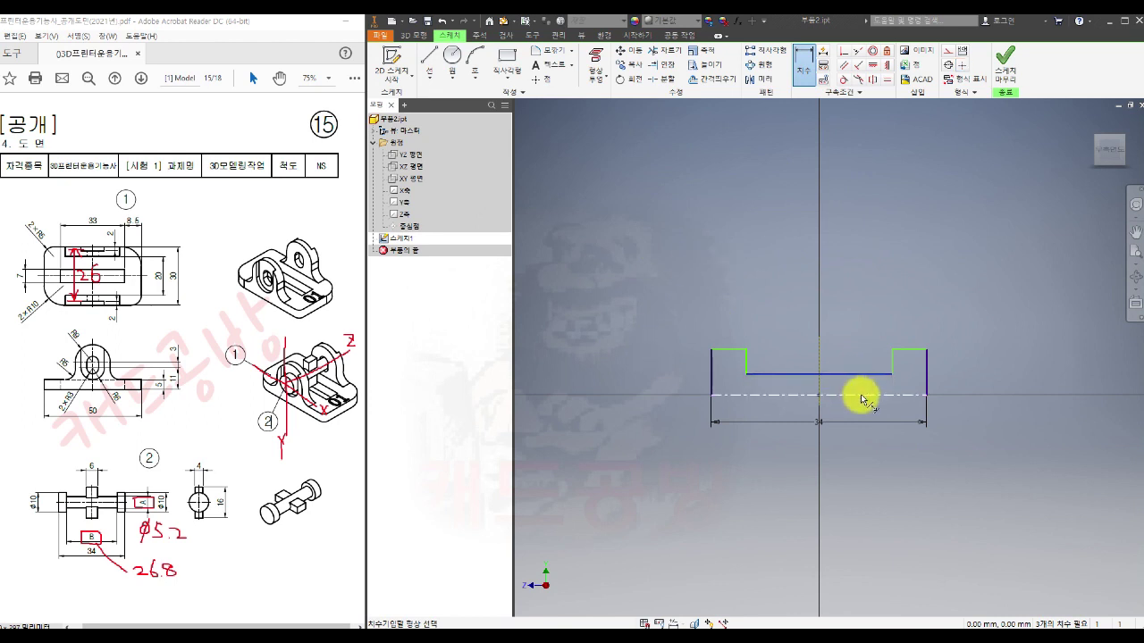
pyautogui.click(864, 449)
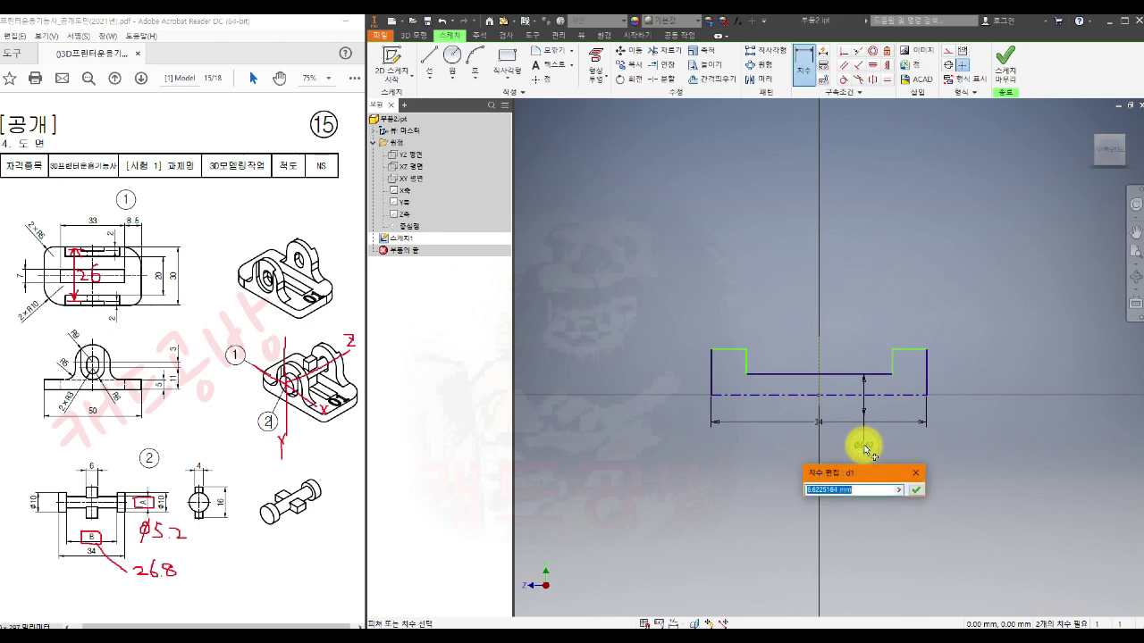
pyautogui.write('5.2')
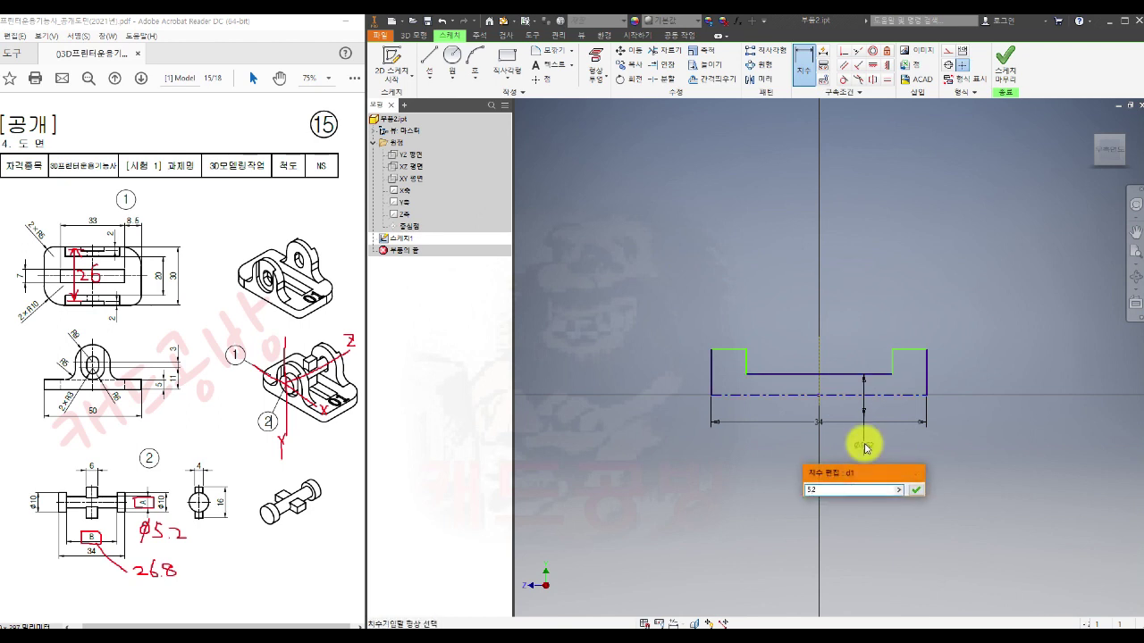
pyautogui.press('Return')
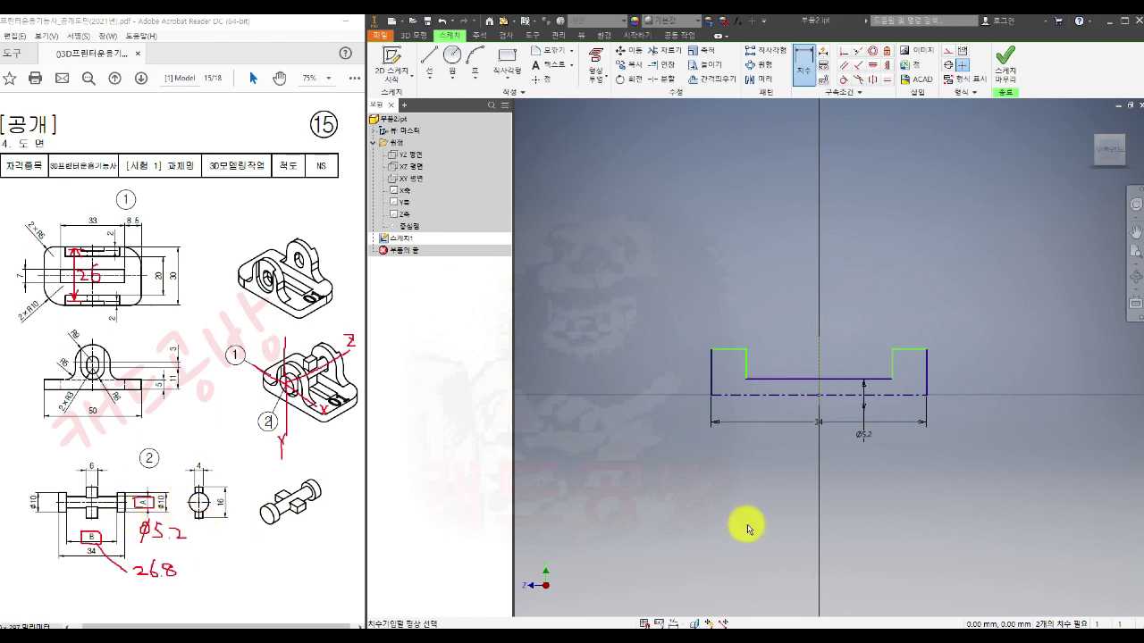
# - Dimension a raised end's top segment to the centerline as a 10 mm diameter
pyautogui.click(920, 349)
pyautogui.click(916, 396)
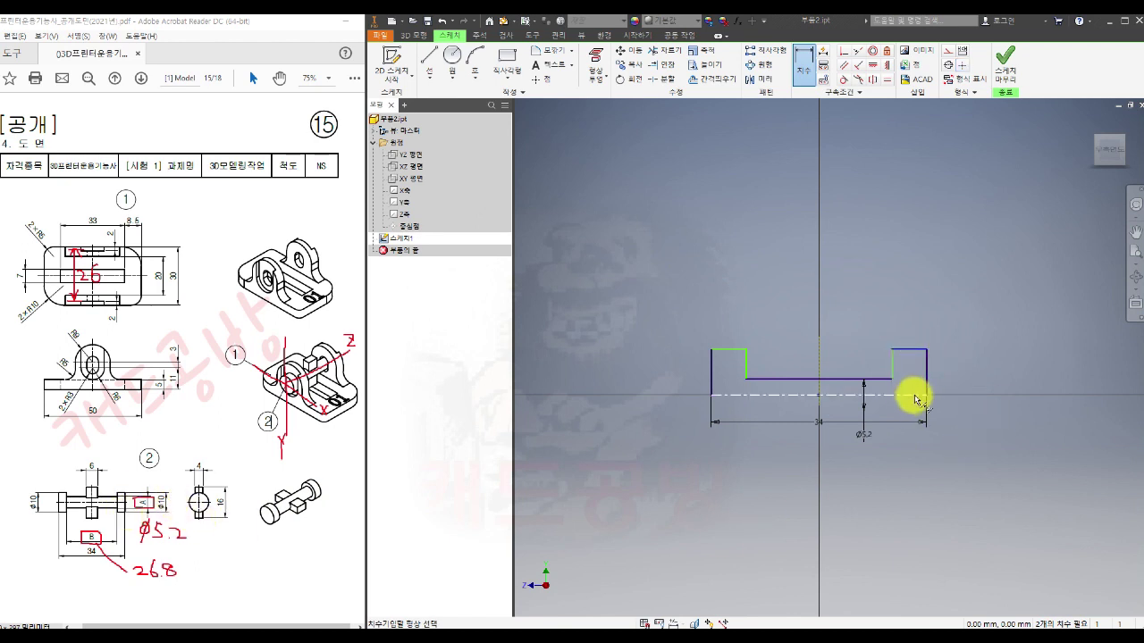
pyautogui.click(911, 456)
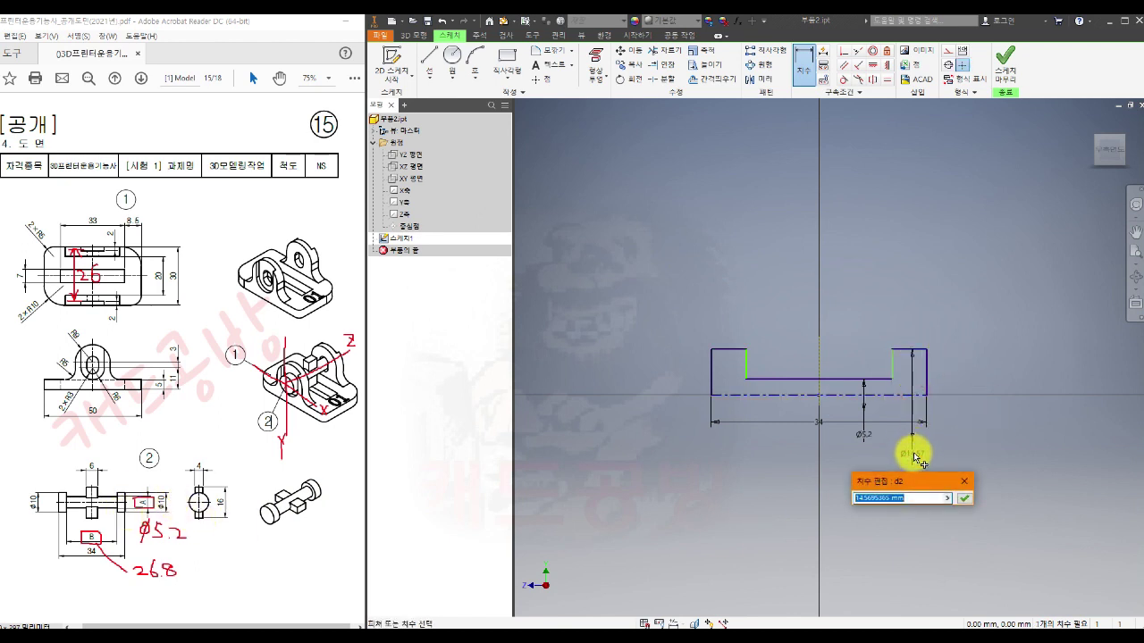
pyautogui.write('10')
pyautogui.press('Return')
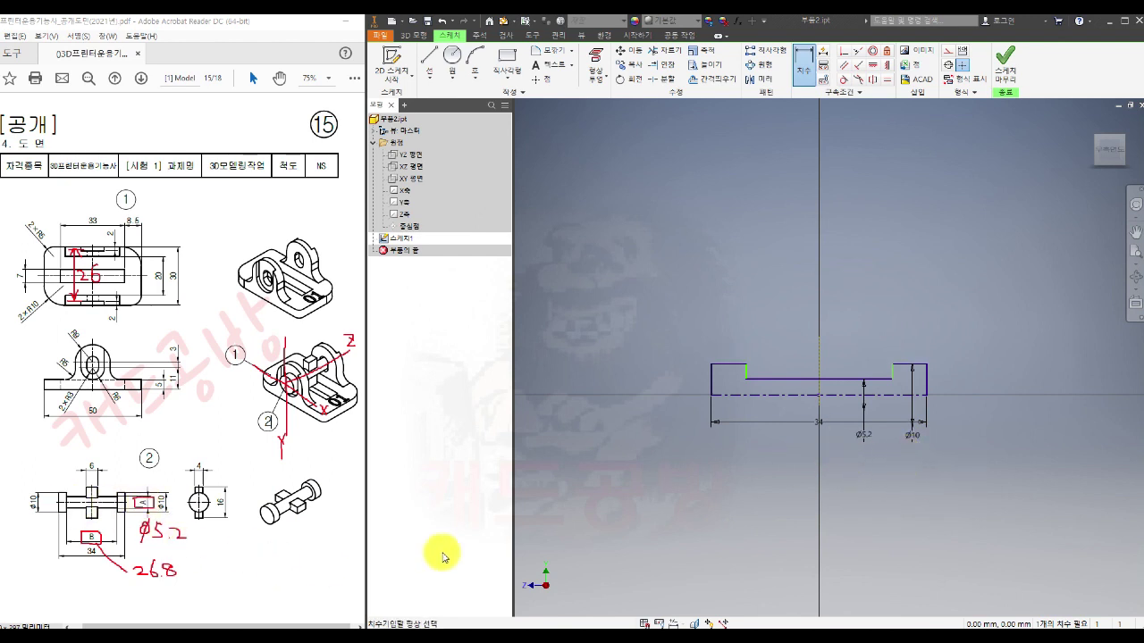
# - Dimension the distance between the two inner vertical step lines as 26.8 mm
pyautogui.click(747, 374)
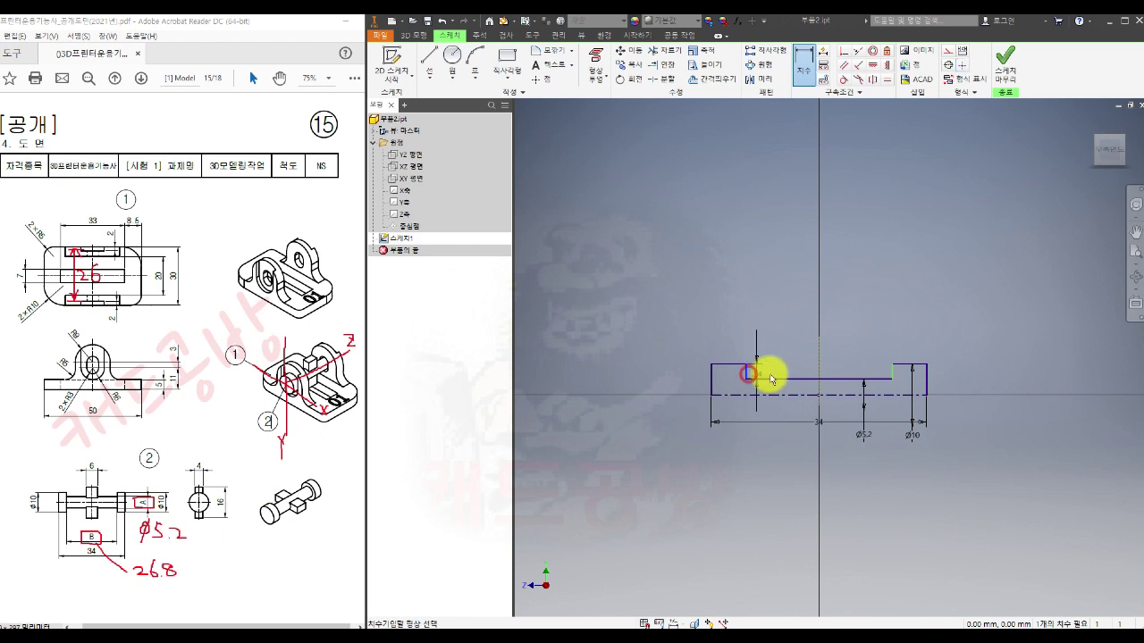
pyautogui.click(891, 373)
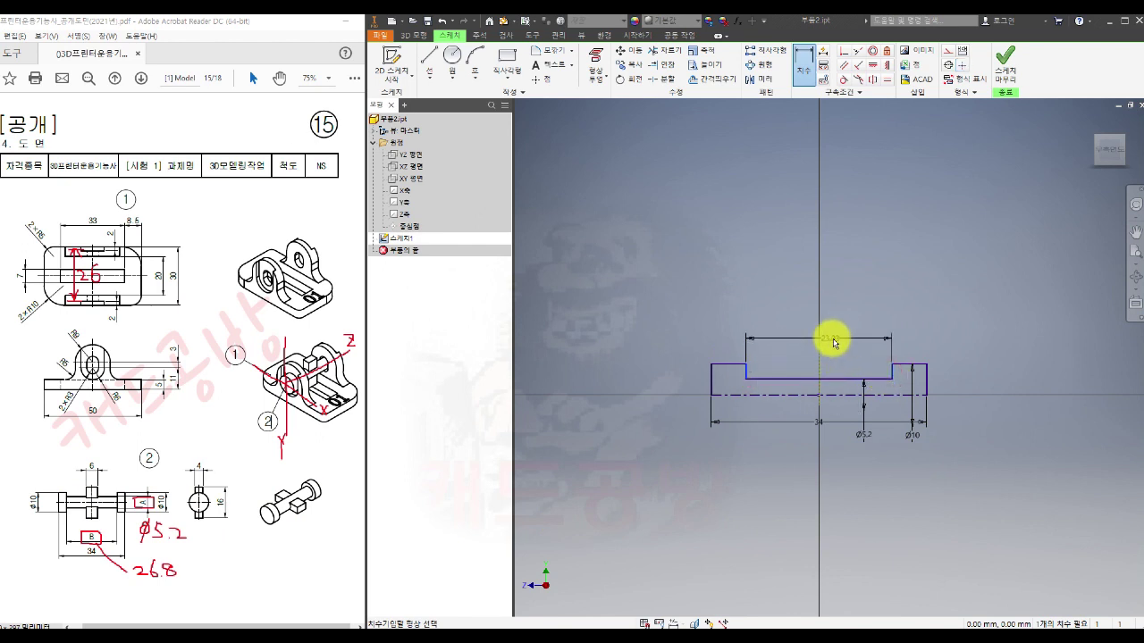
pyautogui.click(840, 337)
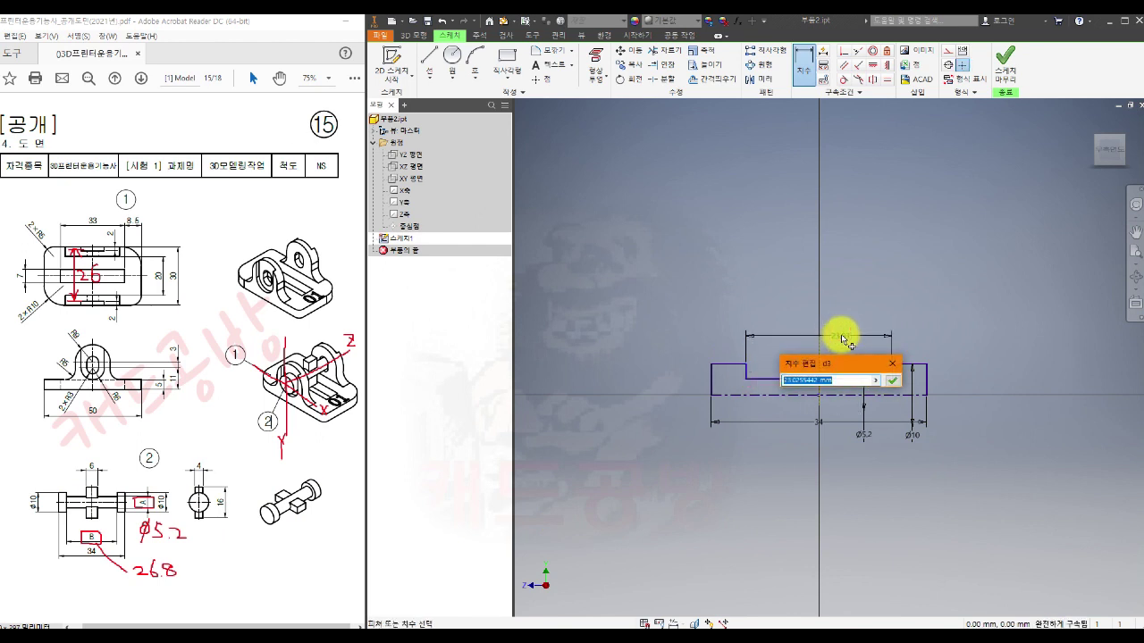
pyautogui.write('26.8')
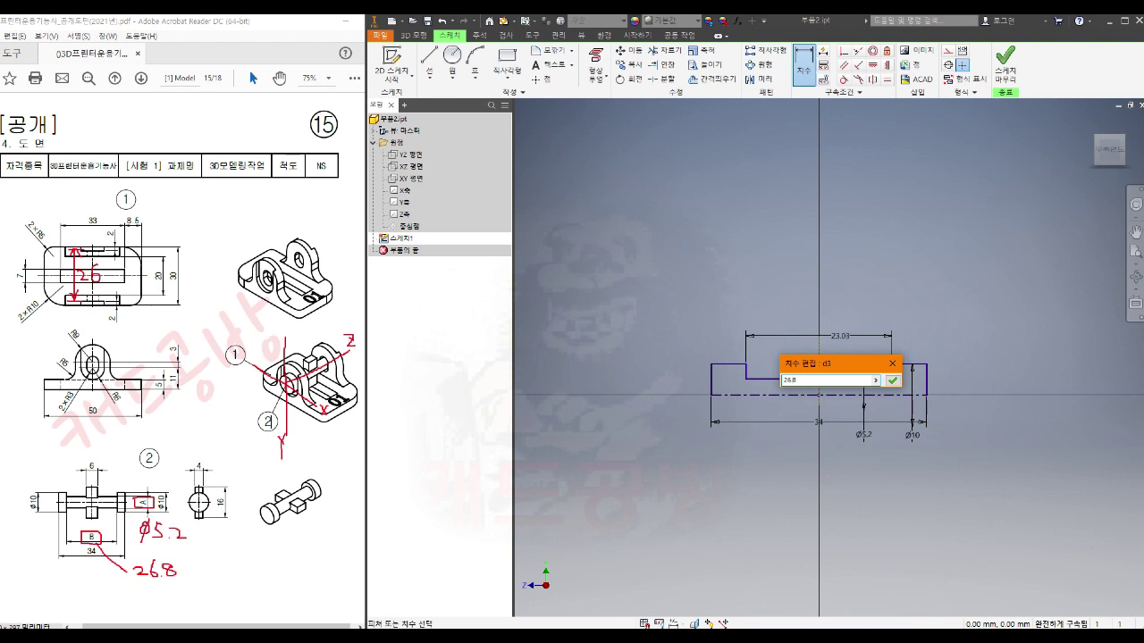
pyautogui.press('Return')
pyautogui.press('Escape')
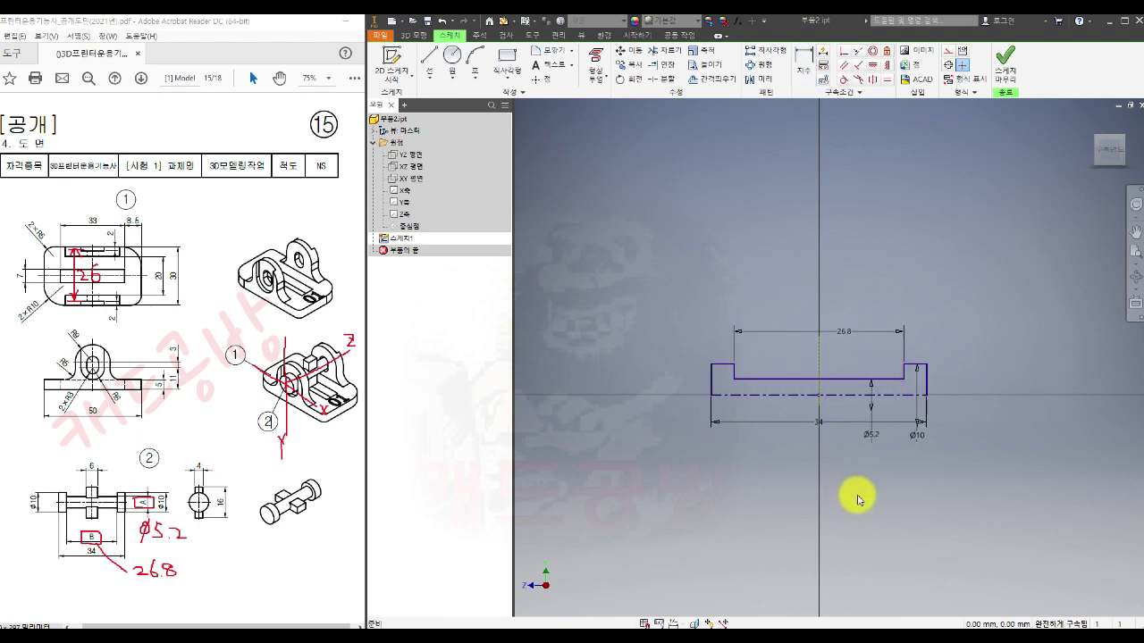
# - Finish the sketch and revolve the stepped profile a full turn about the centerline into a solid pin
pyautogui.click(1012, 79)
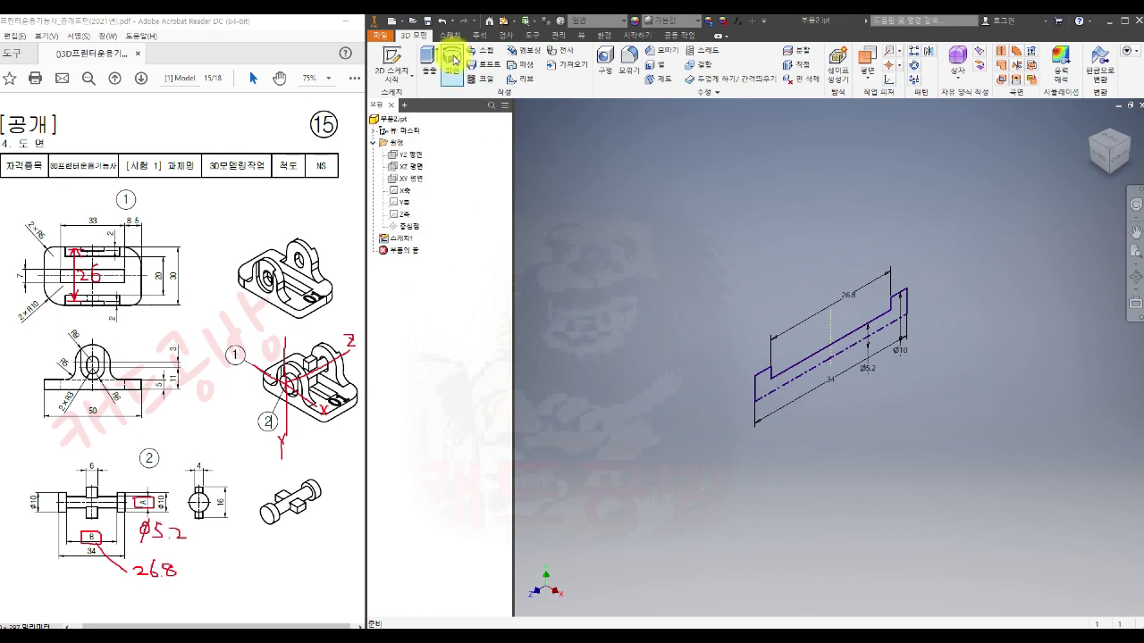
pyautogui.click(454, 61)
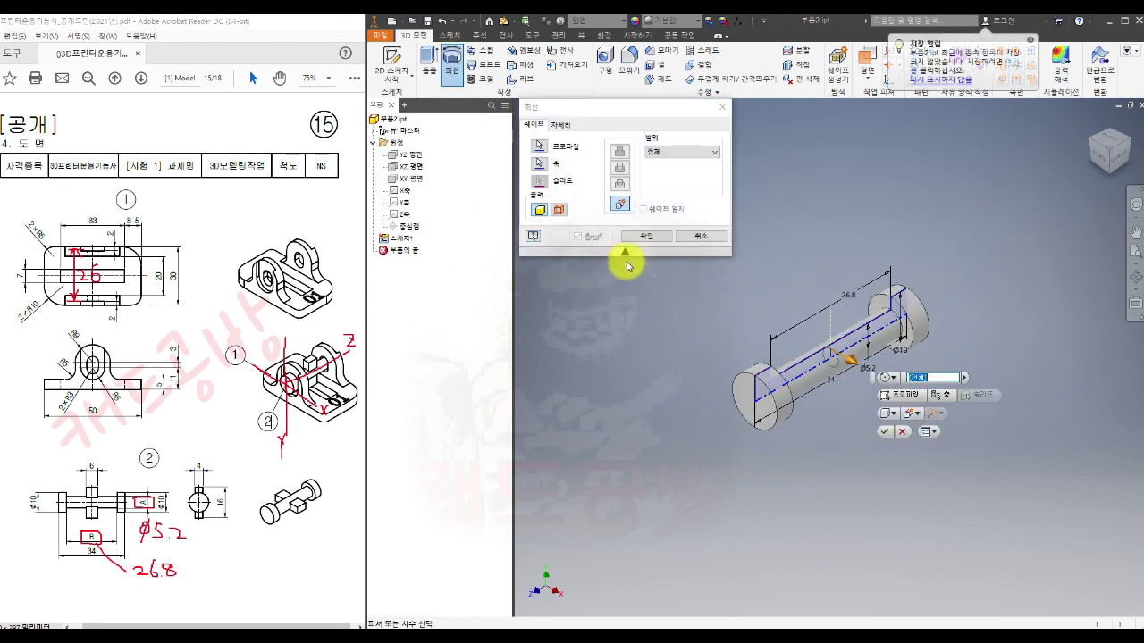
pyautogui.click(640, 237)
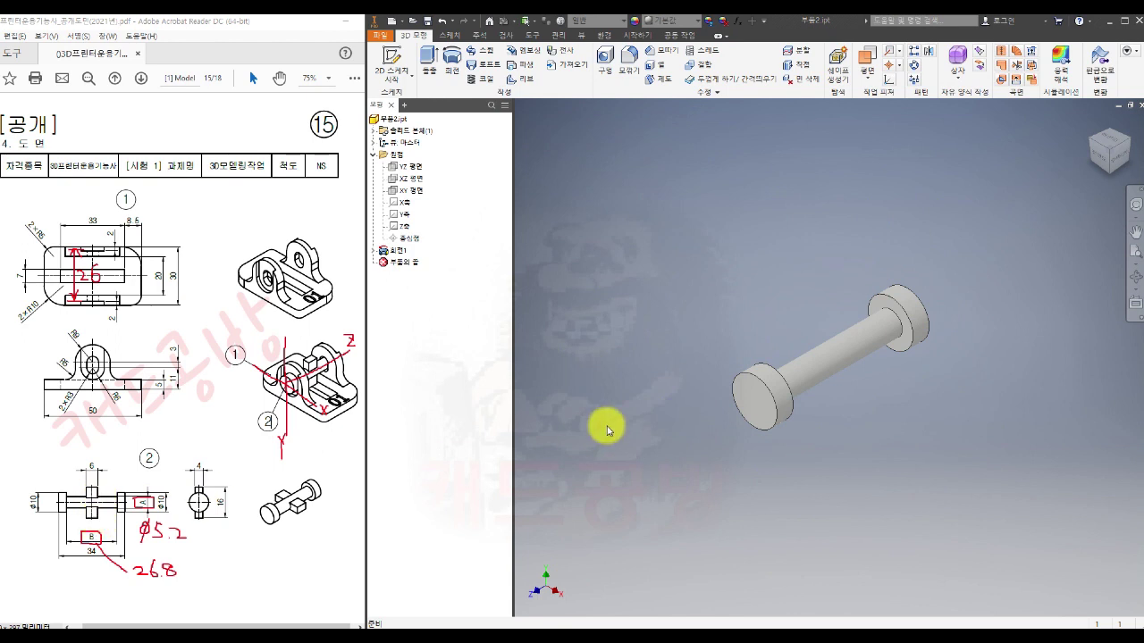
# - Start a sketch on the XZ plane, turn the view so the pin lies horizontally, and slice the graphics at the sketch plane
pyautogui.click(414, 185)
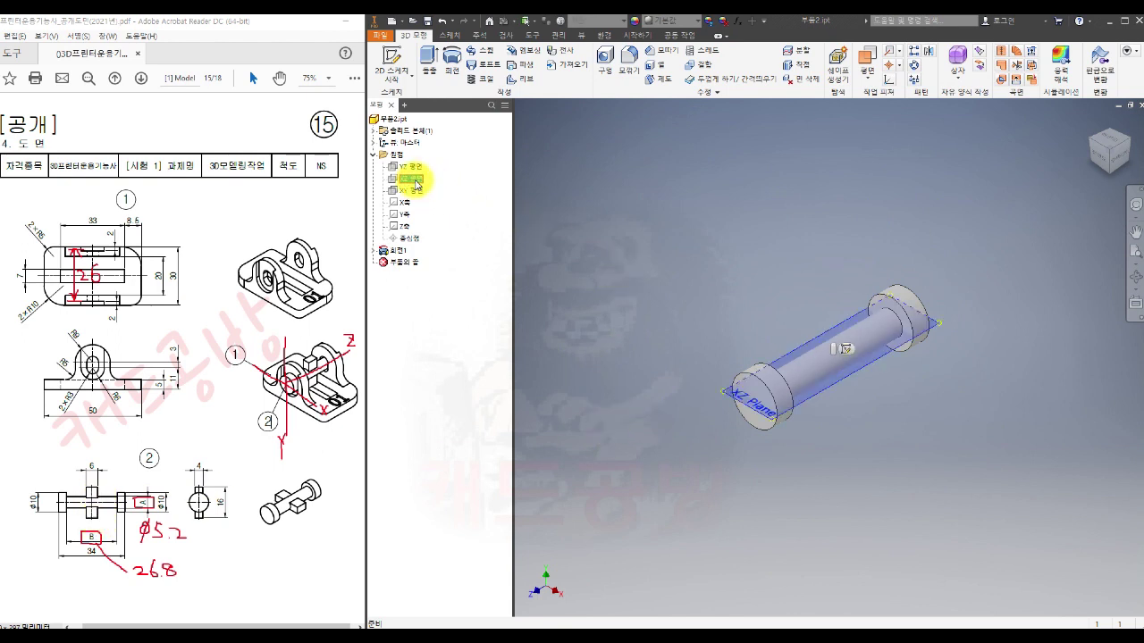
pyautogui.press('s')
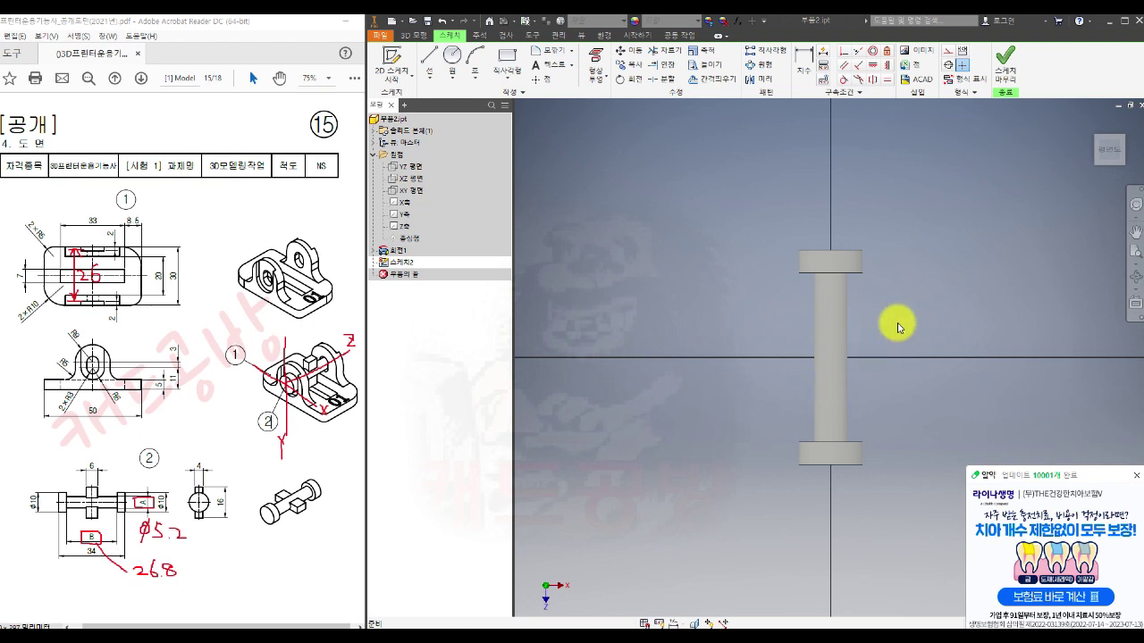
pyautogui.click(1137, 475)
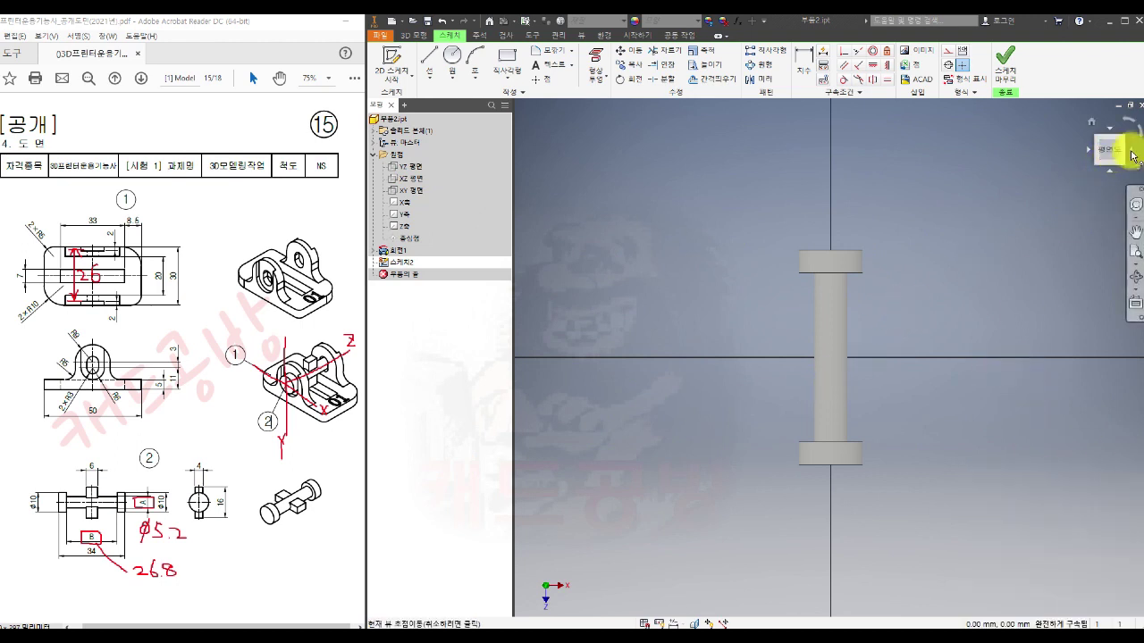
pyautogui.click(1139, 136)
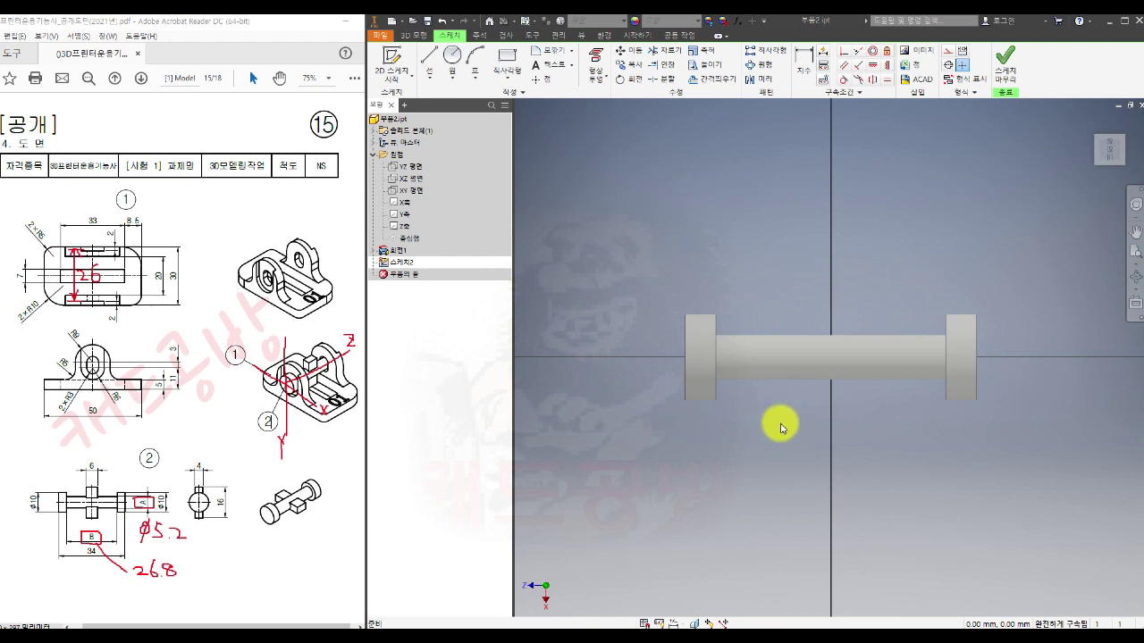
pyautogui.press('F7')
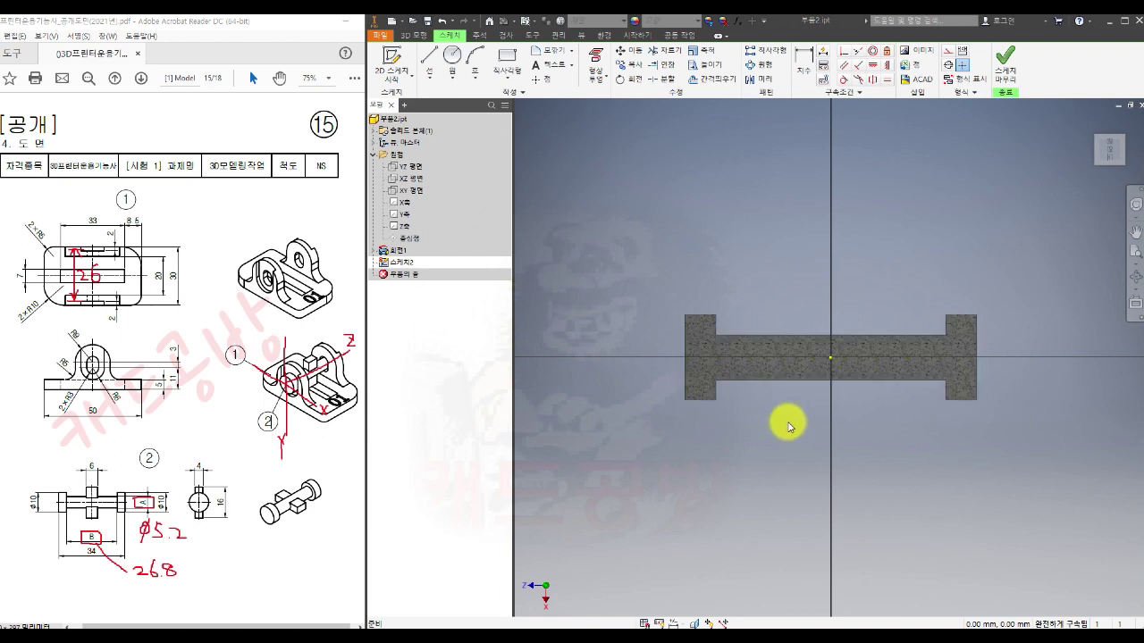
# - Draw a rectangle 6 mm wide and 4 mm high on the pin's shaft and move it over the origin
pyautogui.click(518, 68)
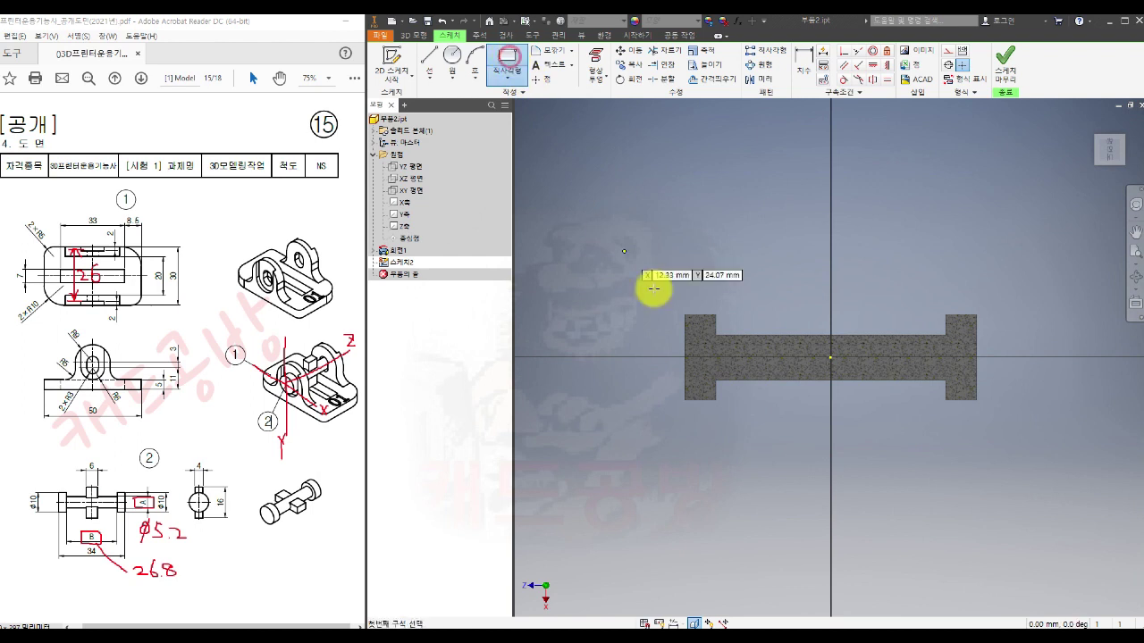
pyautogui.click(779, 345)
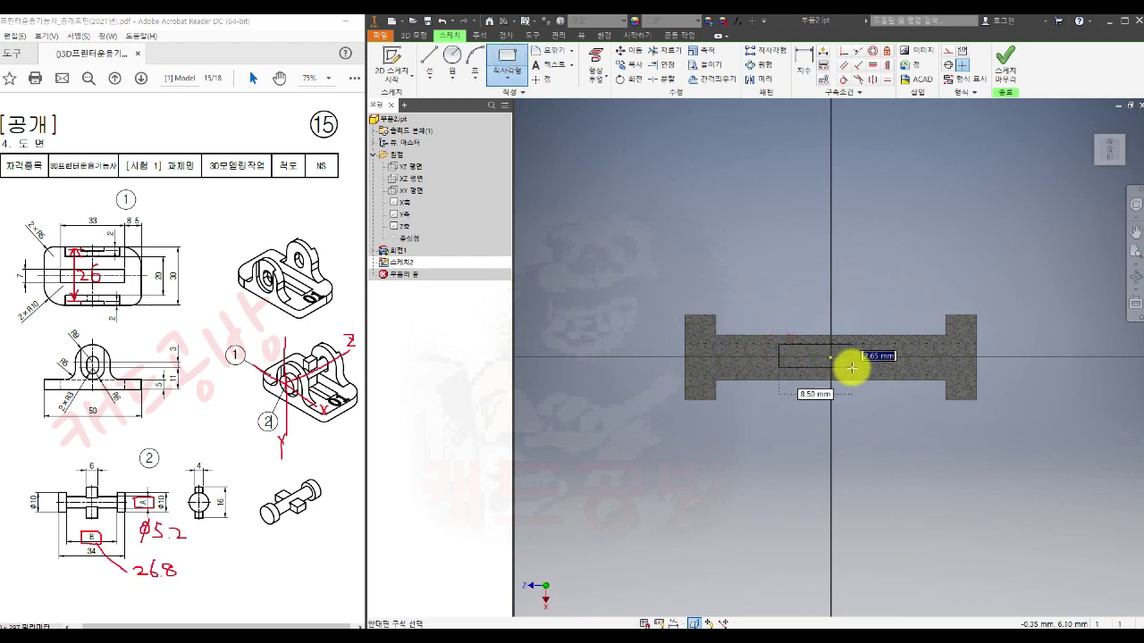
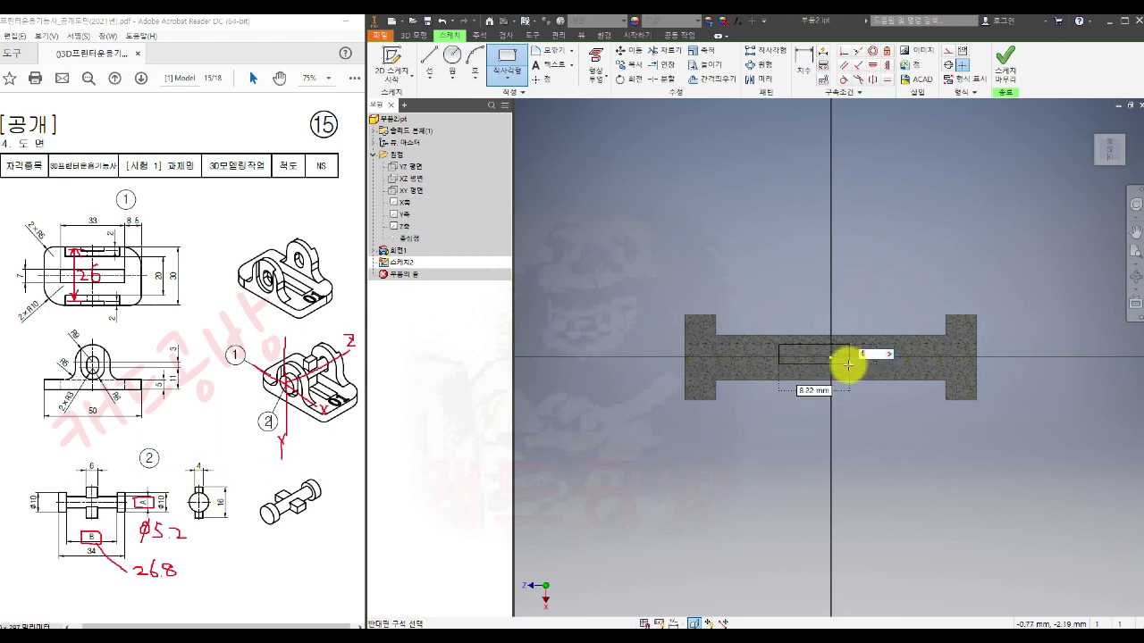
pyautogui.press('Tab')
pyautogui.write('6')
pyautogui.press('Return')
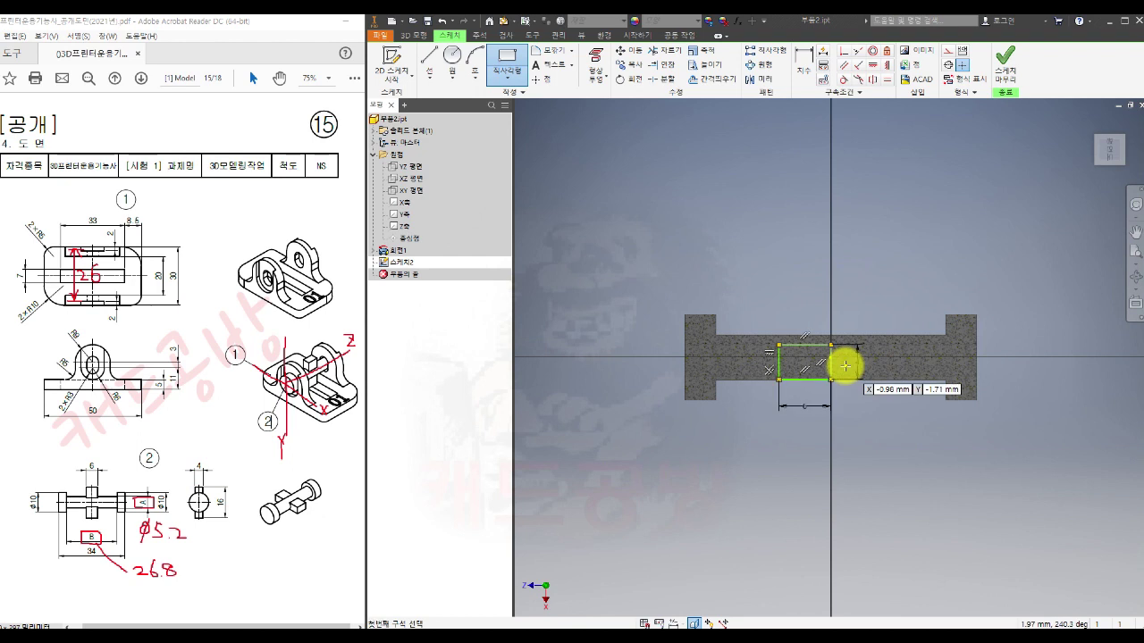
pyautogui.press('Escape')
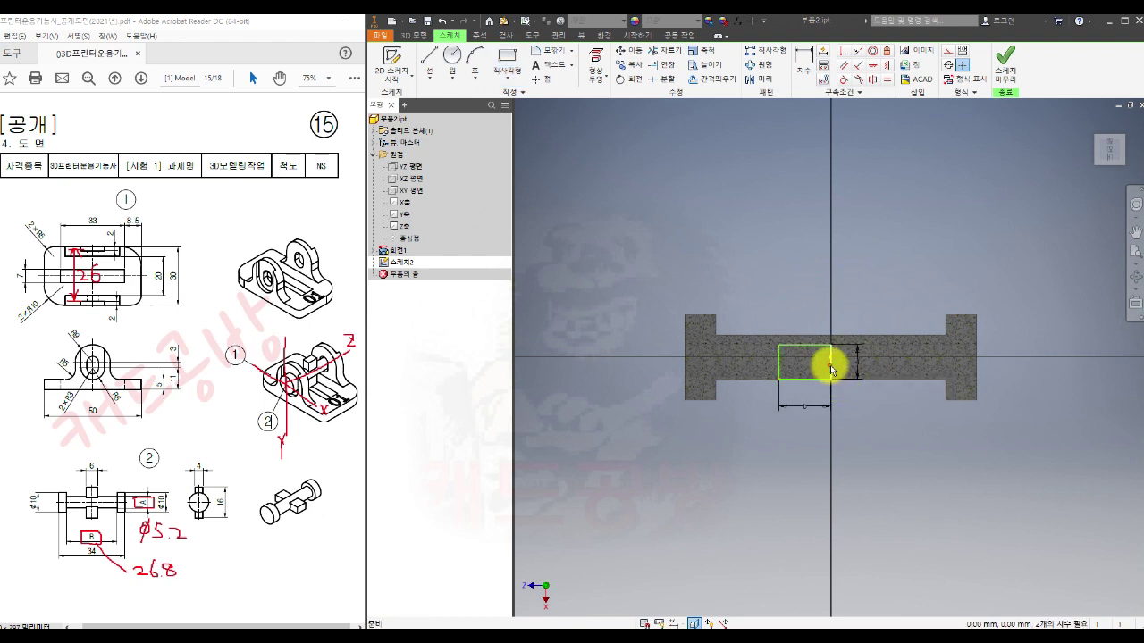
pyautogui.moveTo(830, 362)
pyautogui.mouseDown()
pyautogui.moveTo(858, 360)
pyautogui.moveTo(838, 375)
pyautogui.mouseUp()
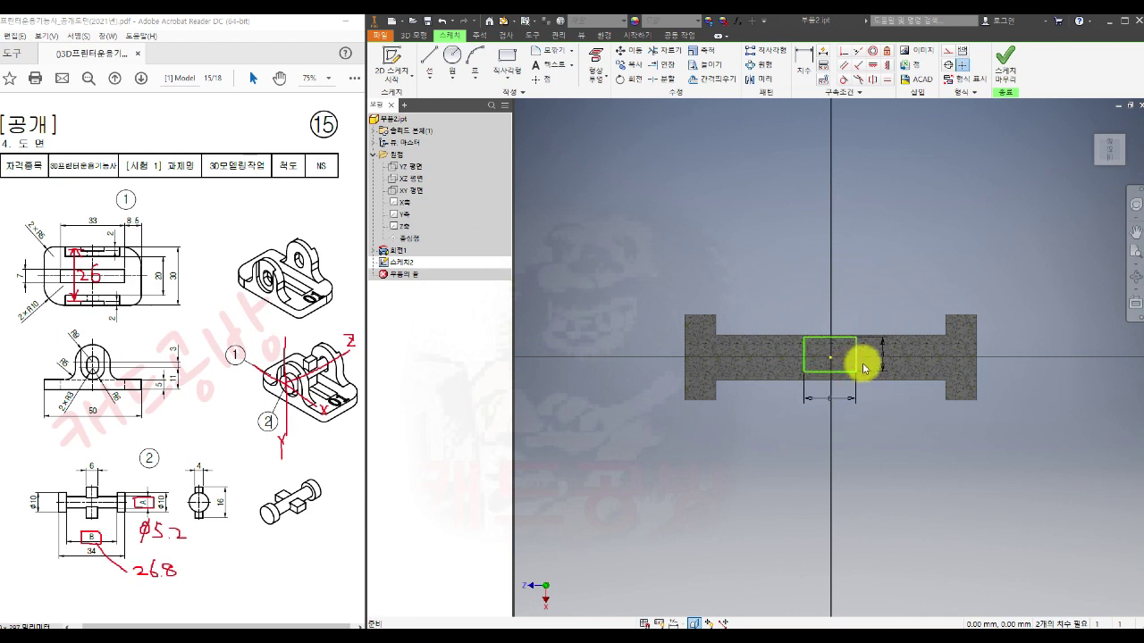
# - Center the rectangle on the origin by aligning the midpoints of one long and one short edge with it using horizontal and vertical constraints
pyautogui.scroll(4, 864, 367)
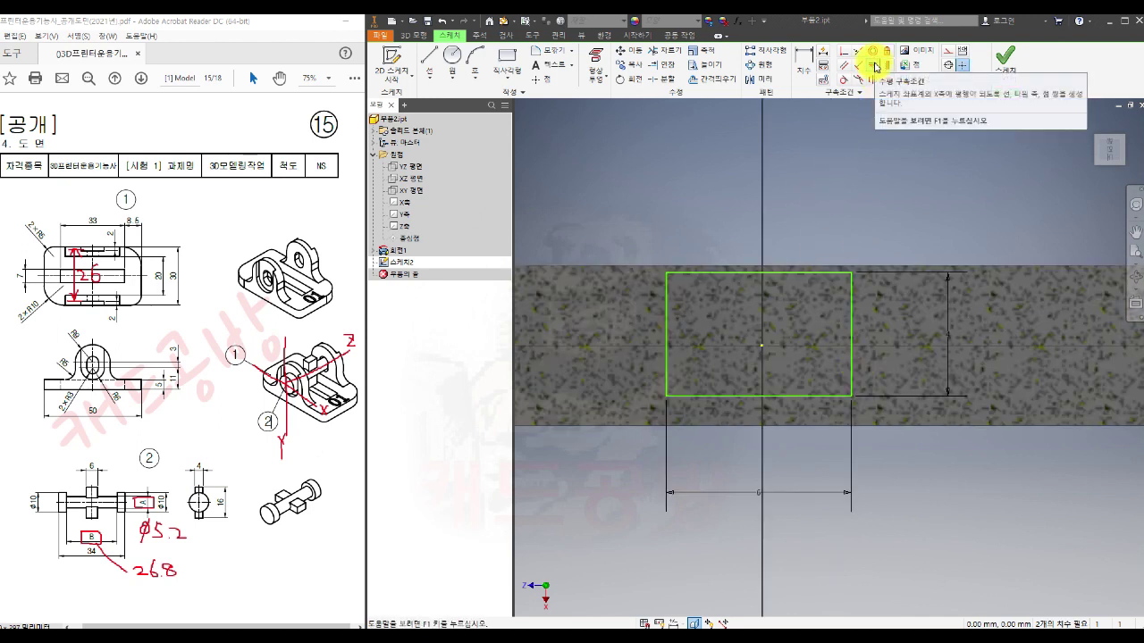
pyautogui.click(873, 64)
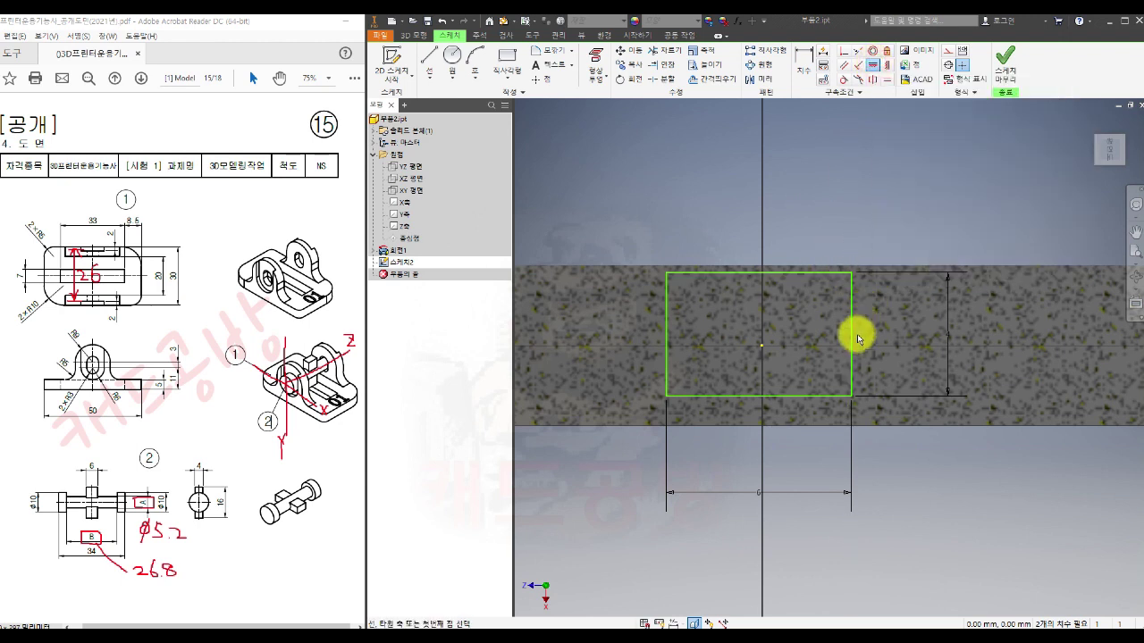
pyautogui.click(757, 274)
pyautogui.click(761, 348)
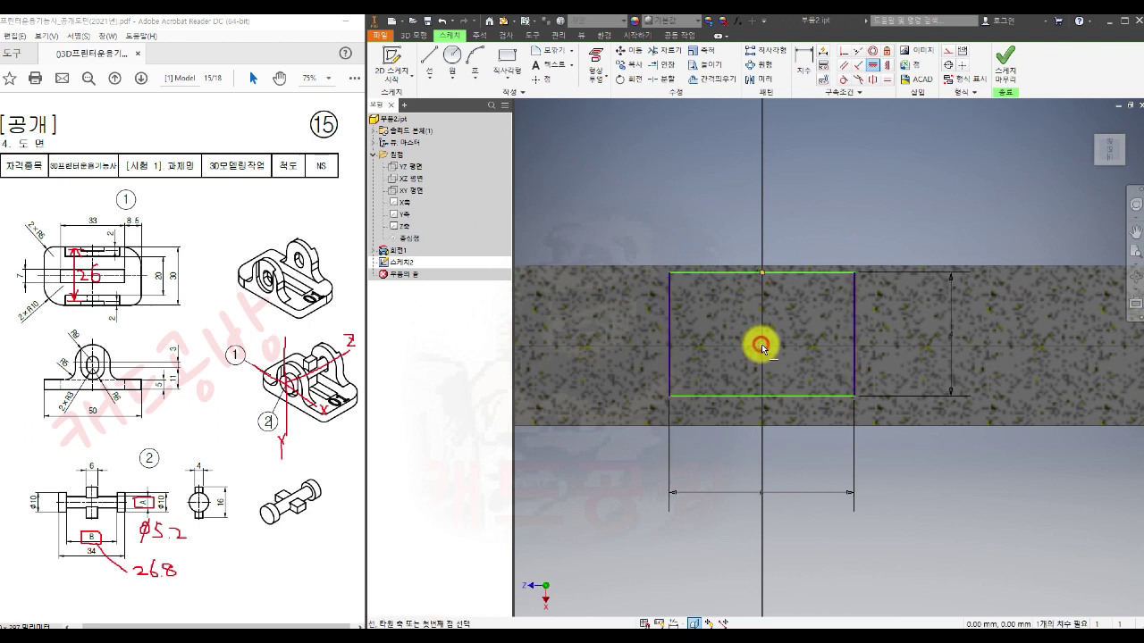
pyautogui.click(887, 65)
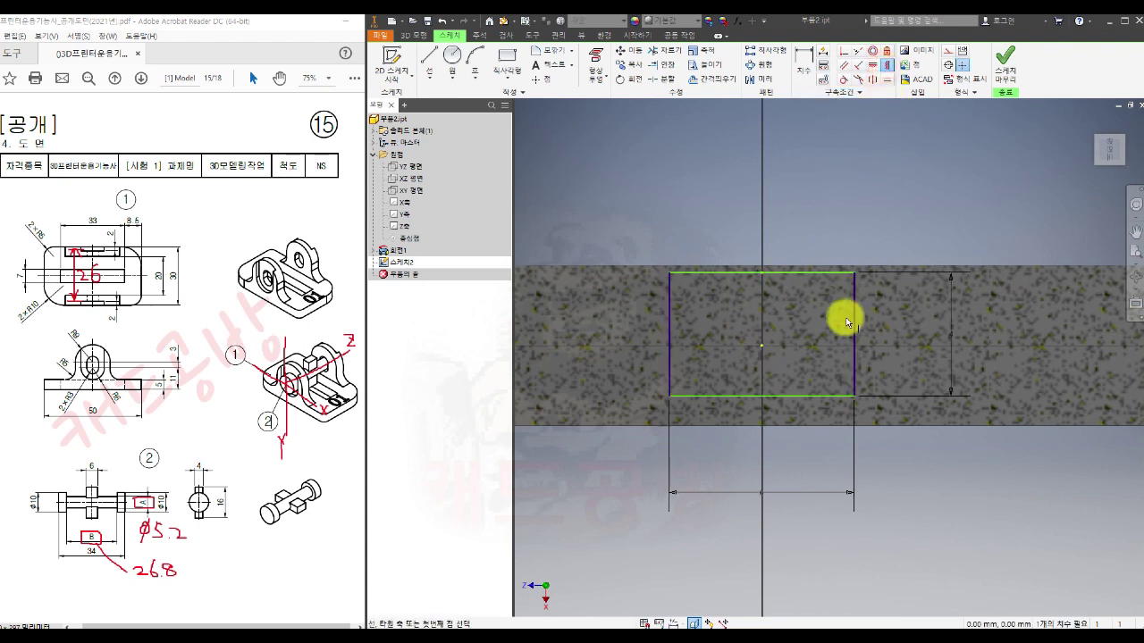
pyautogui.click(853, 333)
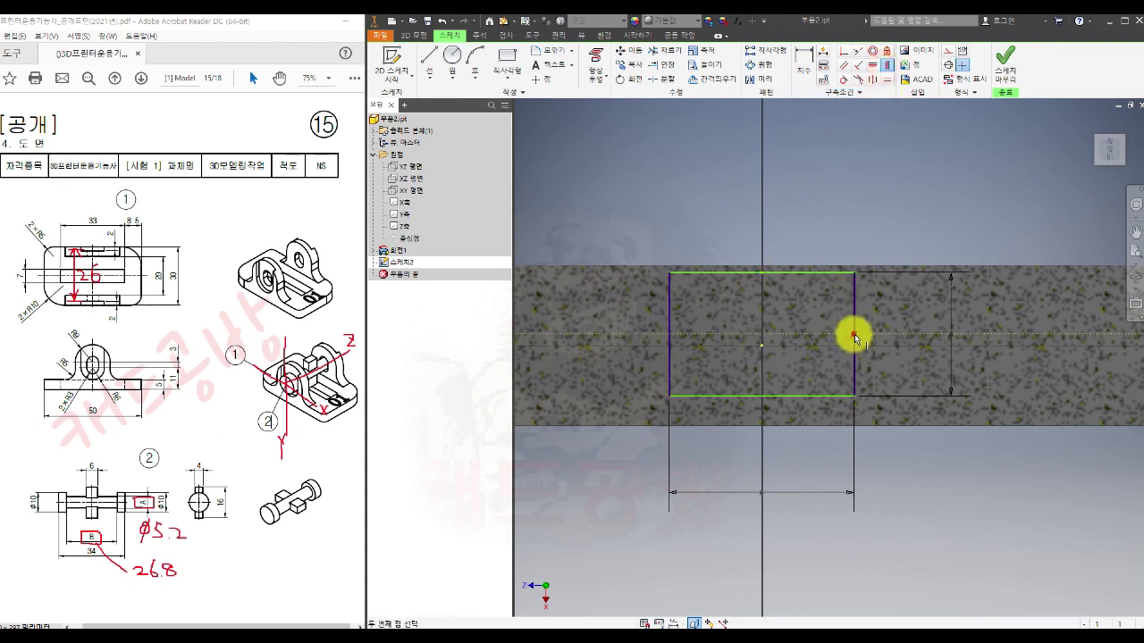
pyautogui.click(763, 348)
pyautogui.scroll(-5, 904, 495)
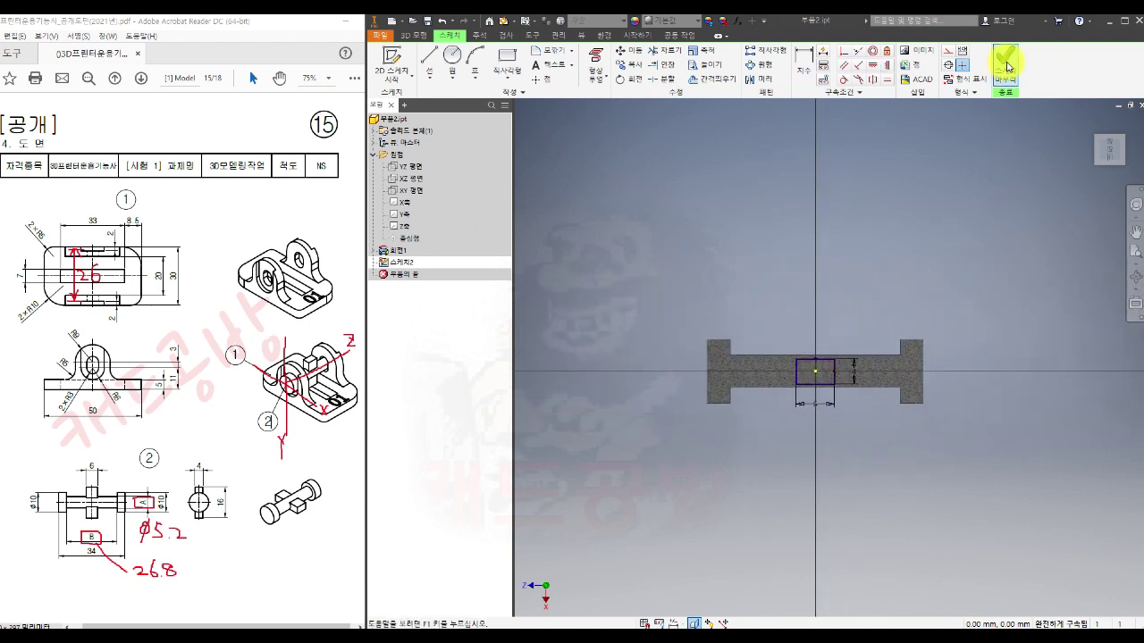
# - Finish the sketch and extrude the rectangle 16 mm symmetrically about the sketch plane, joined to the pin
pyautogui.click(1005, 67)
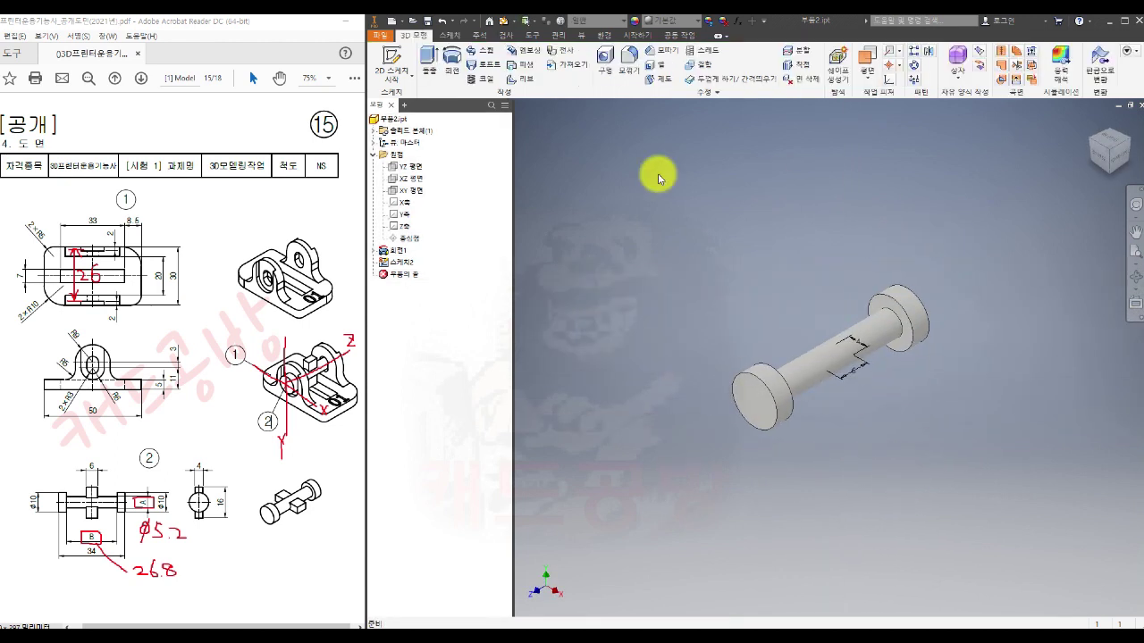
pyautogui.click(428, 62)
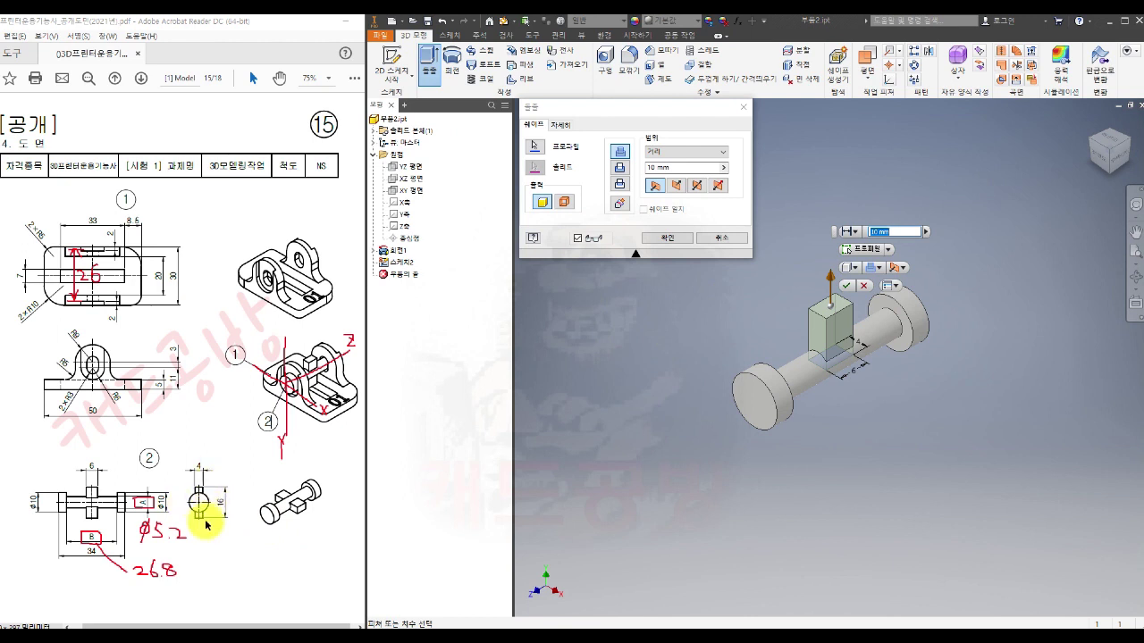
pyautogui.click(699, 186)
pyautogui.click(676, 165)
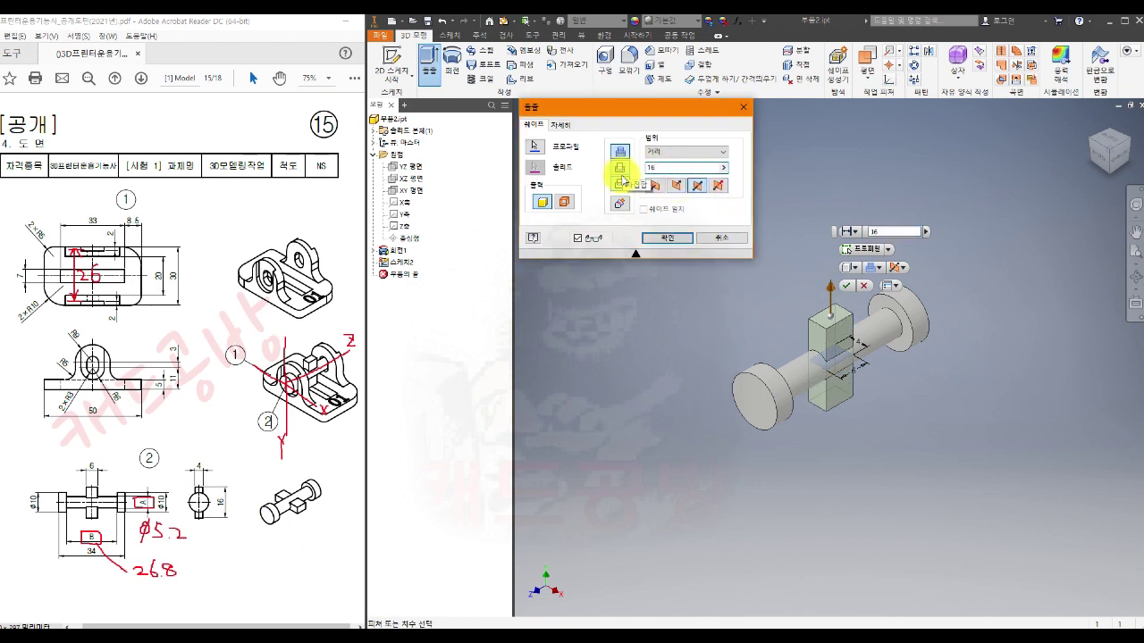
pyautogui.click(665, 237)
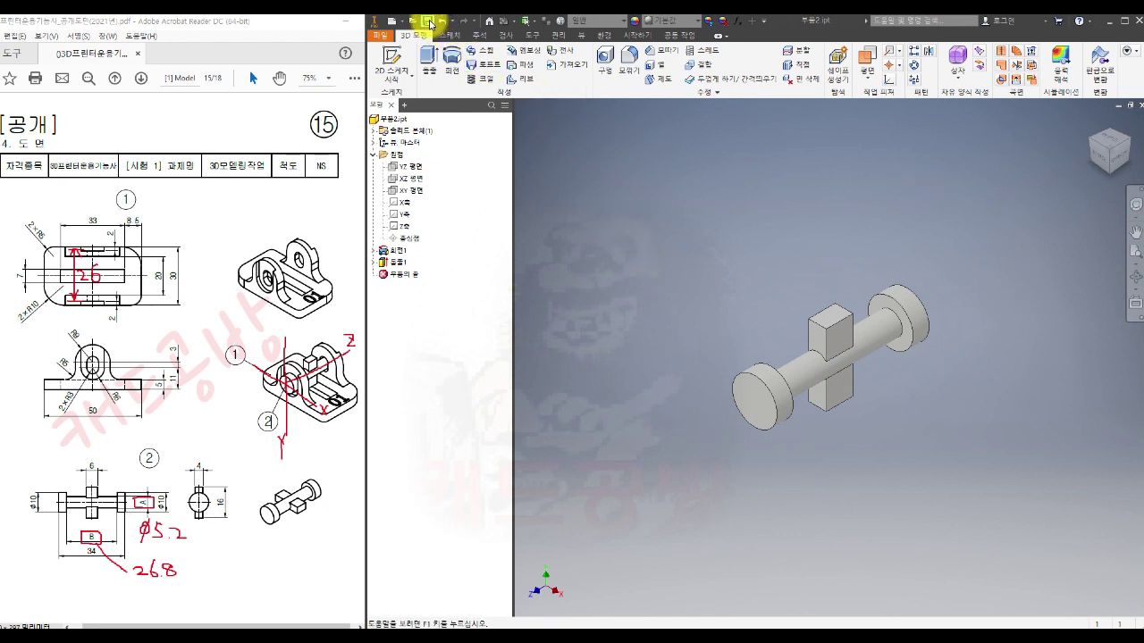
# - Close the finished pin part and create a new assembly from the SM templates.iam template
pyautogui.click(1139, 104)
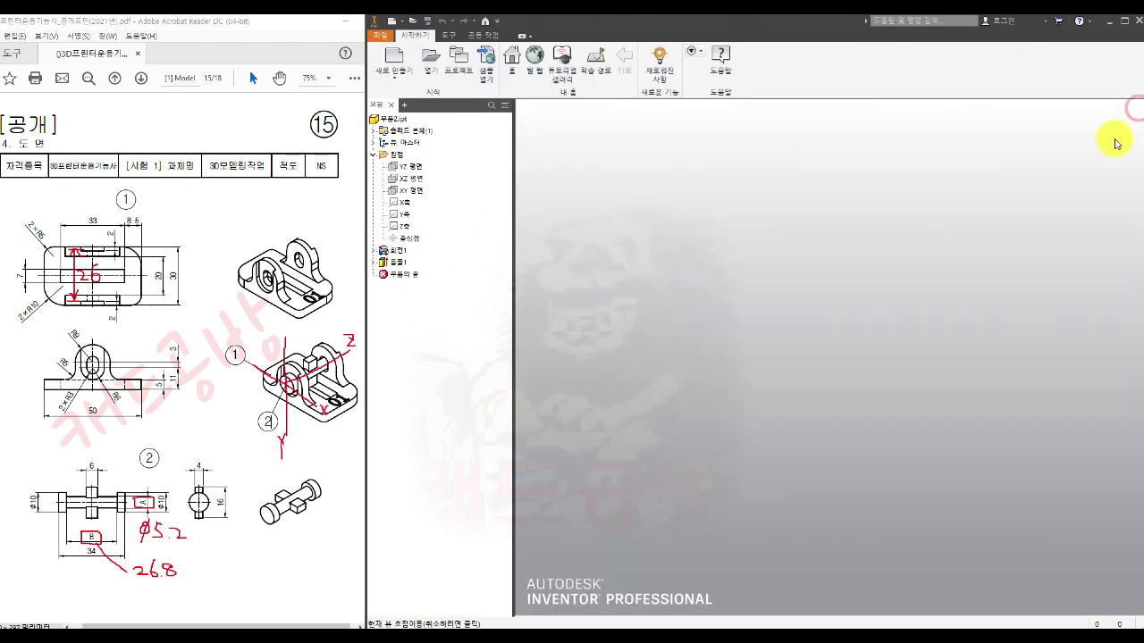
pyautogui.click(395, 58)
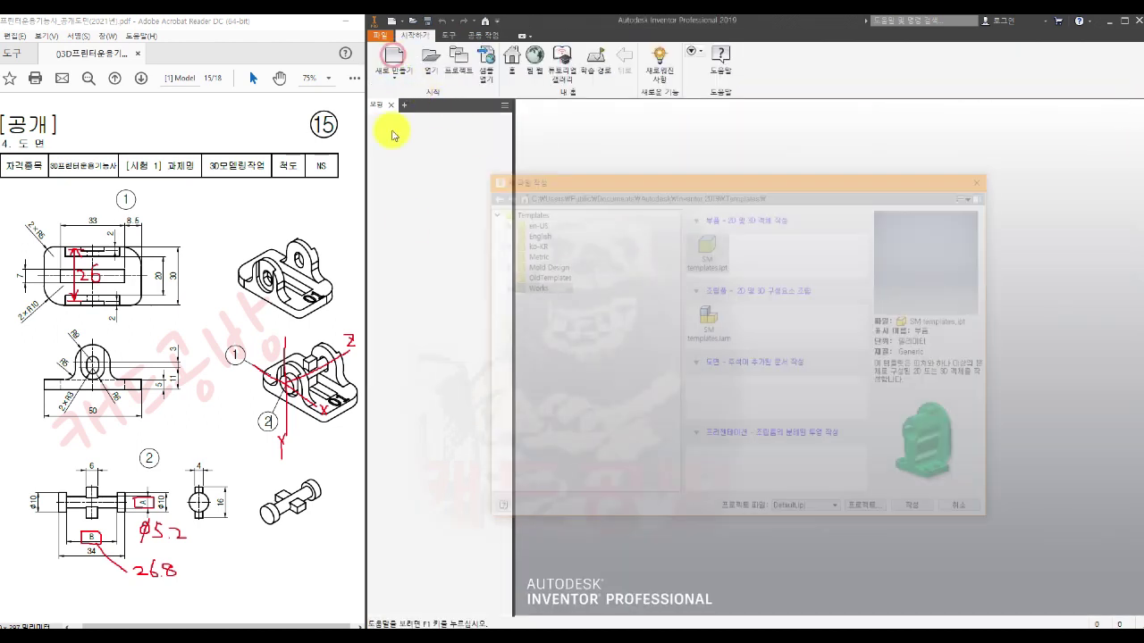
pyautogui.click(709, 323)
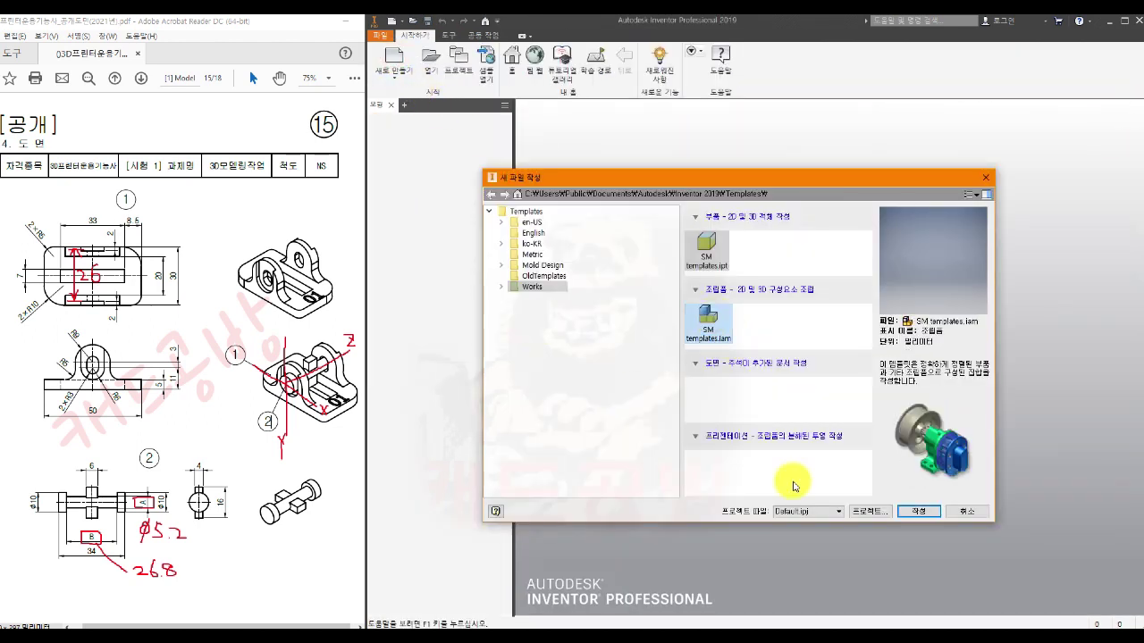
pyautogui.click(919, 512)
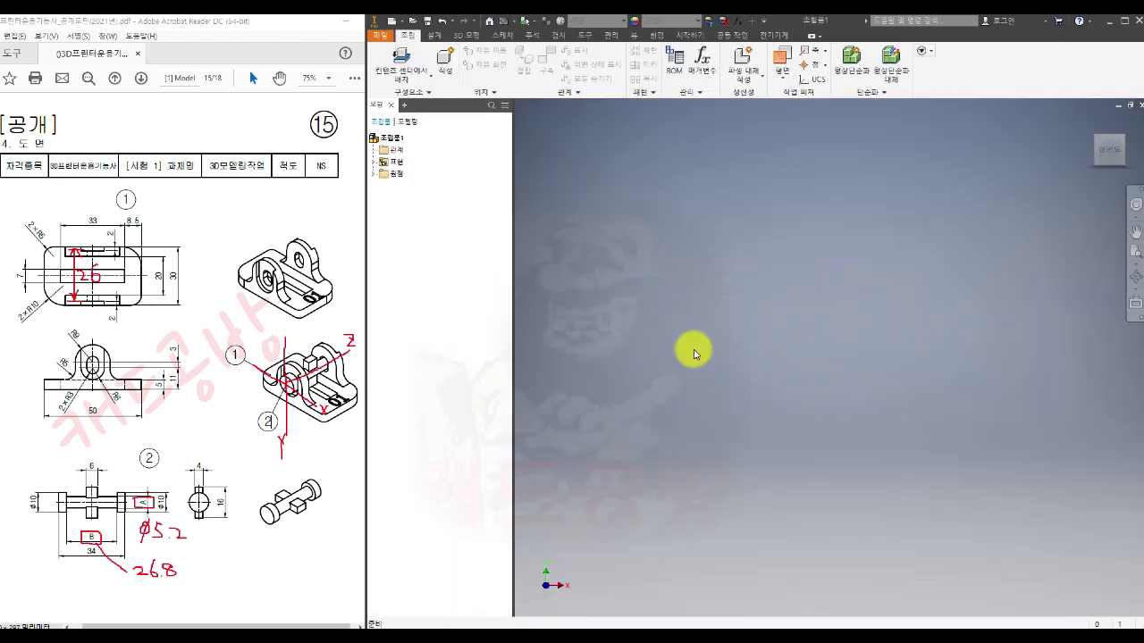
# - Place the bracket part 부품1.ipt once in the assembly, grounded at the origin
pyautogui.click(416, 67)
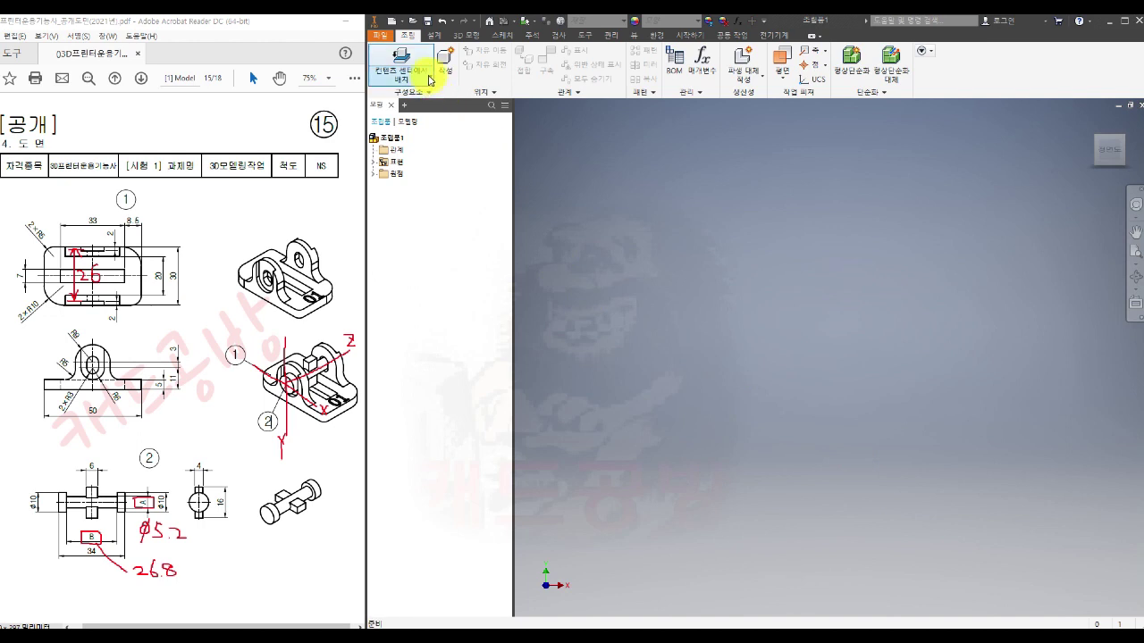
pyautogui.click(718, 279)
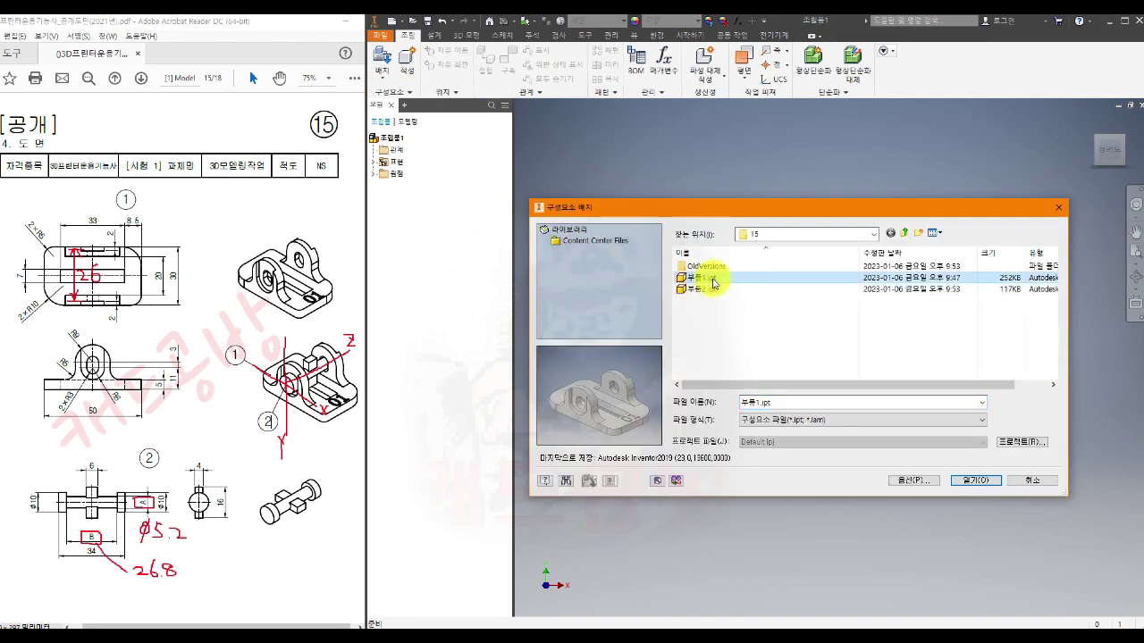
pyautogui.click(977, 481)
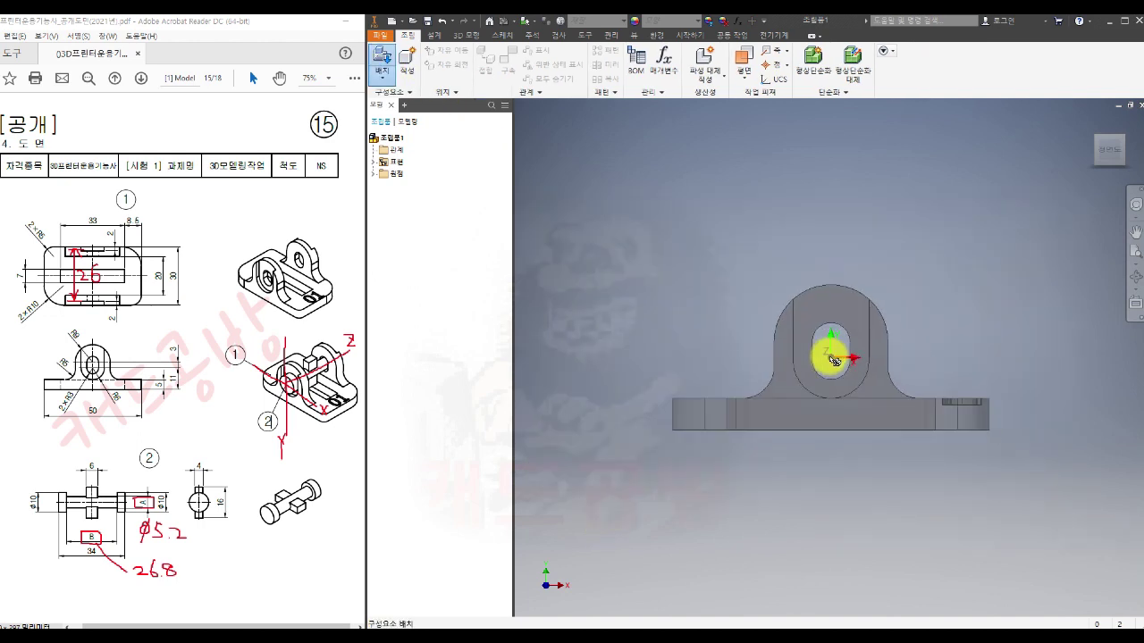
pyautogui.rightClick(824, 329)
pyautogui.click(866, 356)
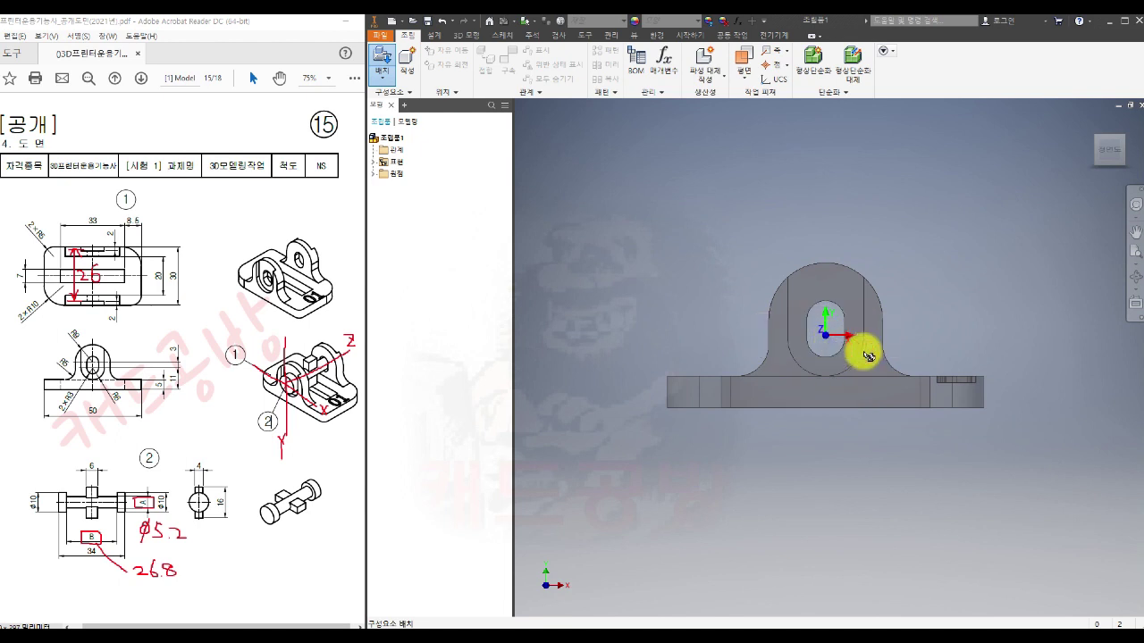
pyautogui.press('Escape')
pyautogui.scroll(-5, 820, 407)
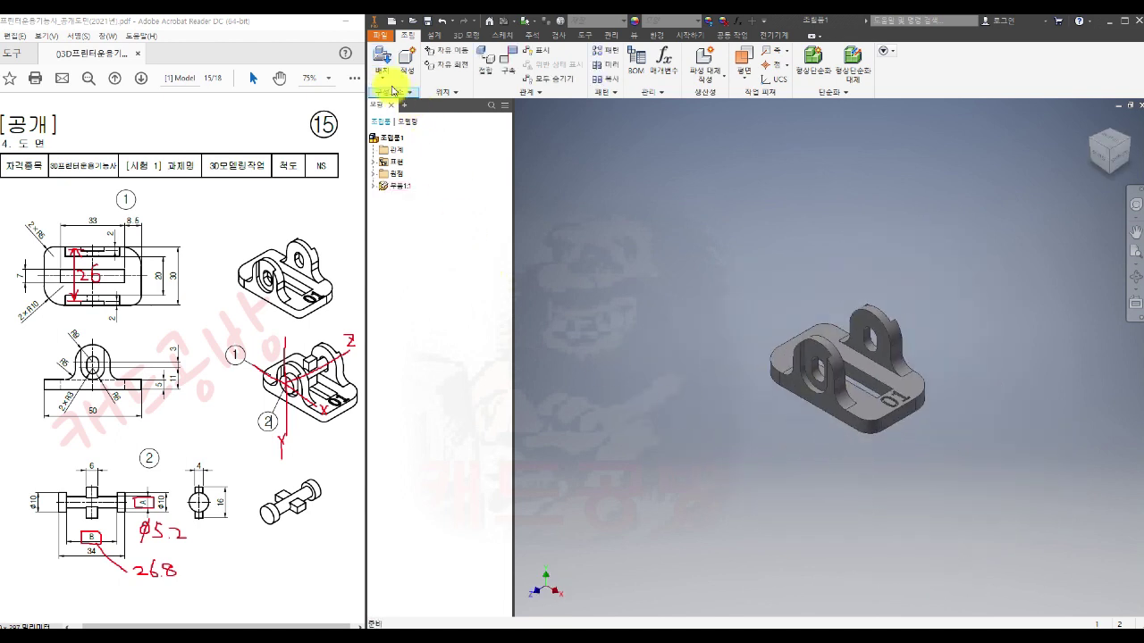
# - Place one instance of the pin part 부품2.ipt freely above the bracket
pyautogui.click(380, 56)
pyautogui.click(700, 288)
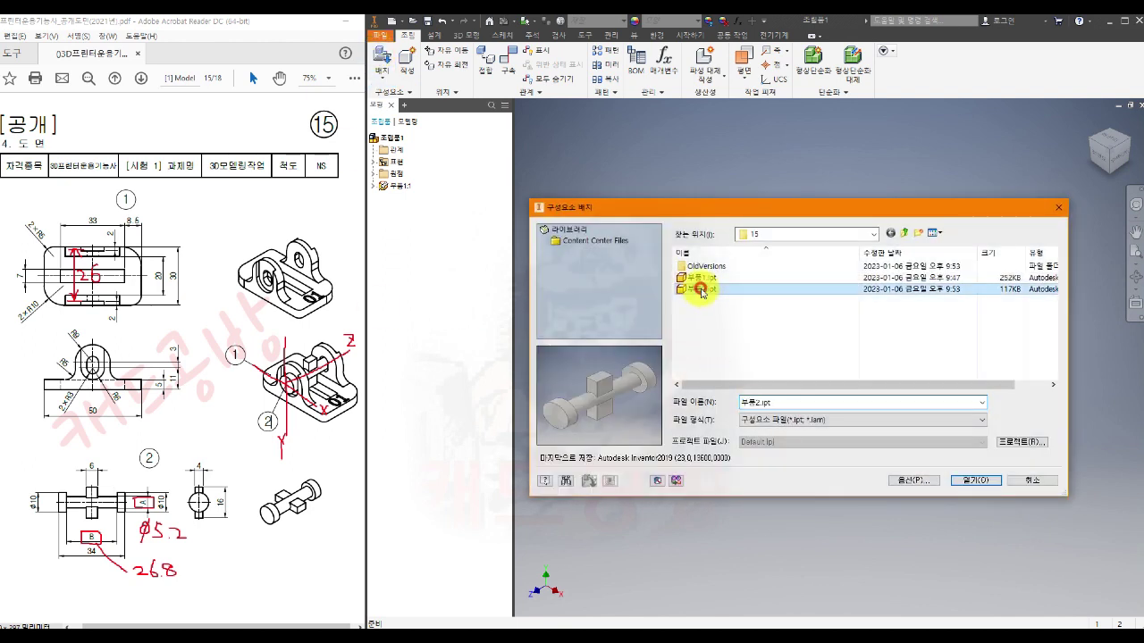
pyautogui.click(974, 480)
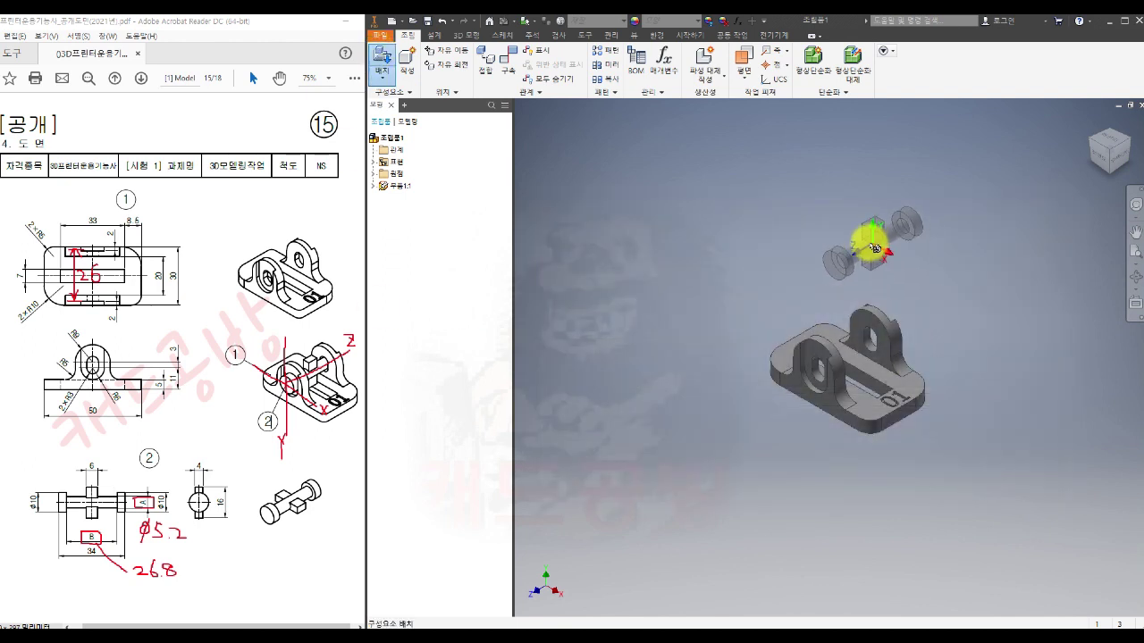
pyautogui.click(838, 254)
pyautogui.press('Escape')
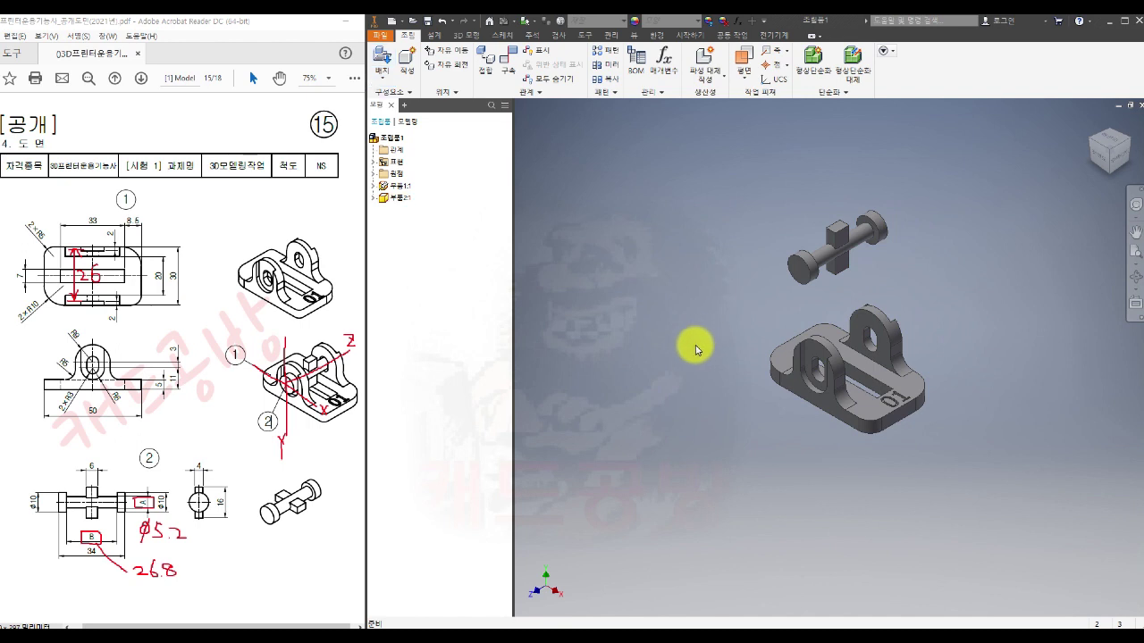
# - Constrain the XZ origin planes of the bracket and the pin flush with each other at 0 mm offset
pyautogui.scroll(3, 771, 303)
pyautogui.moveTo(771, 304); pyautogui.dragTo(715, 327, button='middle')
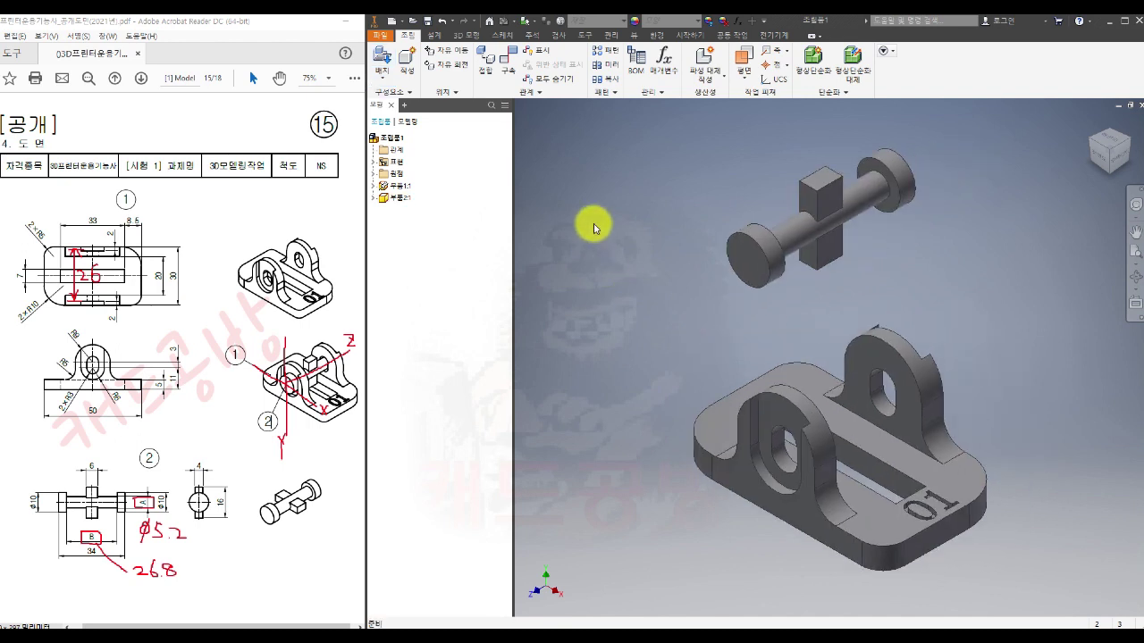
pyautogui.click(505, 59)
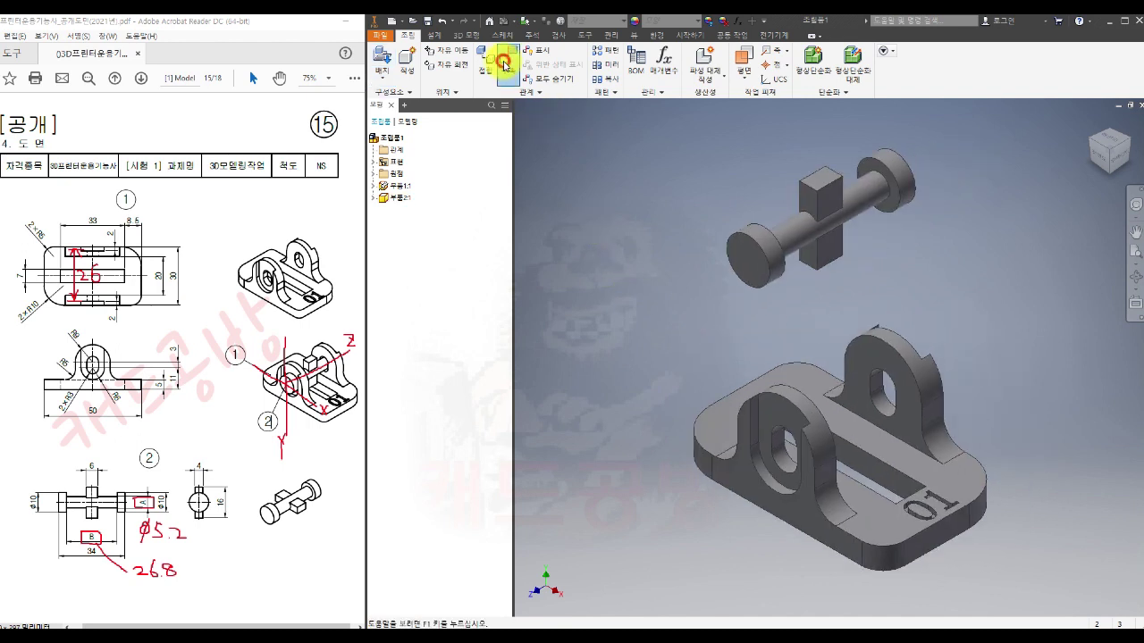
pyautogui.moveTo(637, 302); pyautogui.dragTo(703, 317, button='middle')
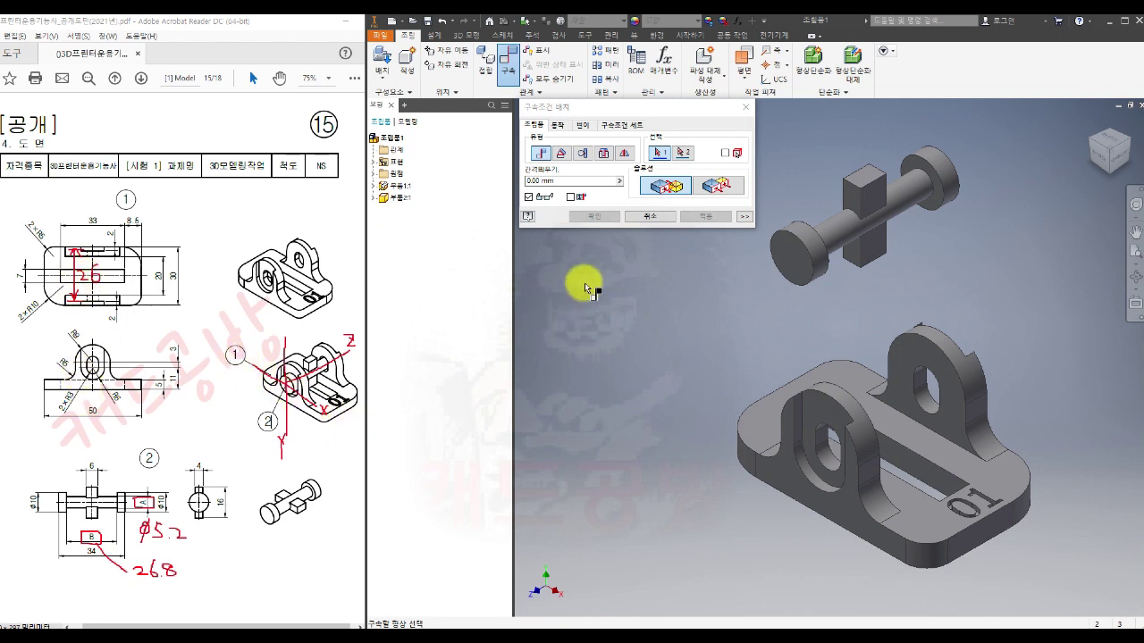
pyautogui.click(384, 198)
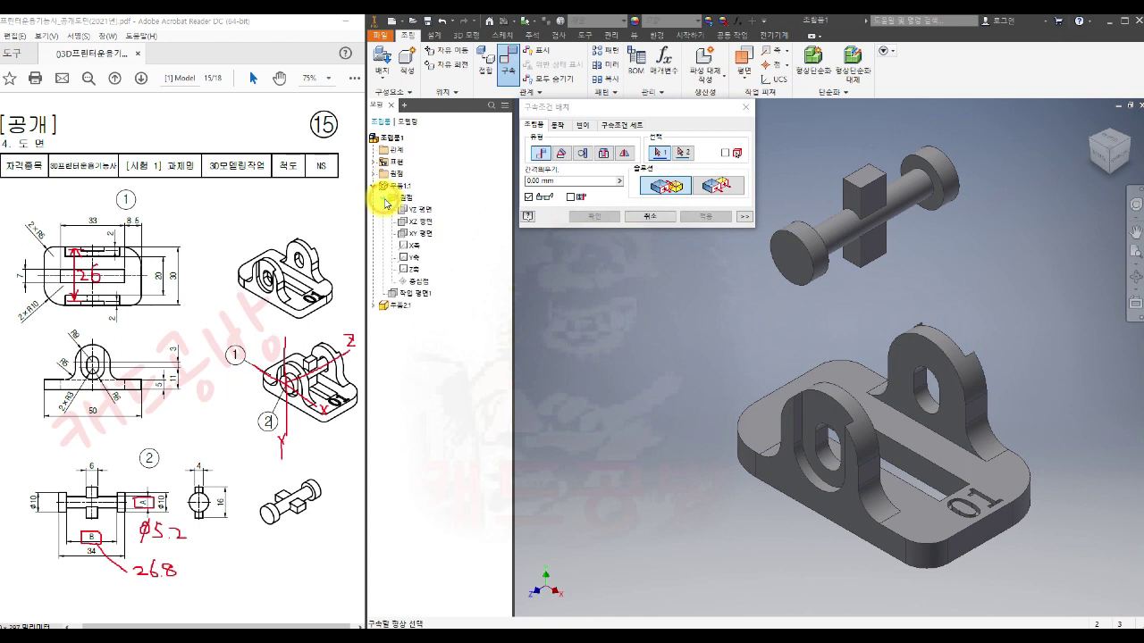
pyautogui.click(374, 306)
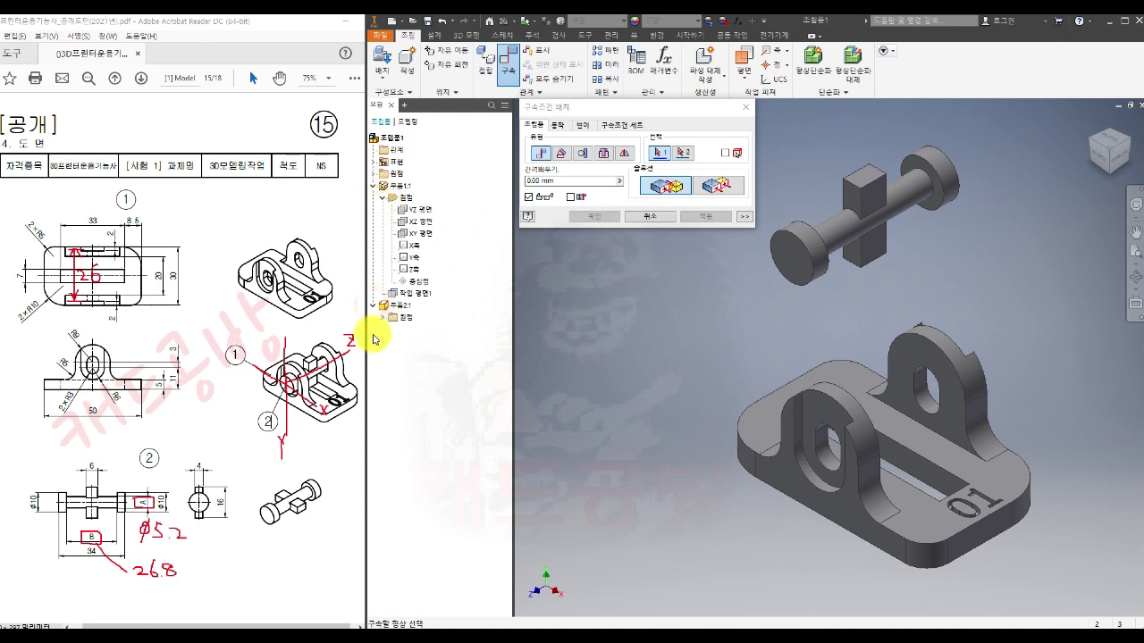
pyautogui.click(382, 317)
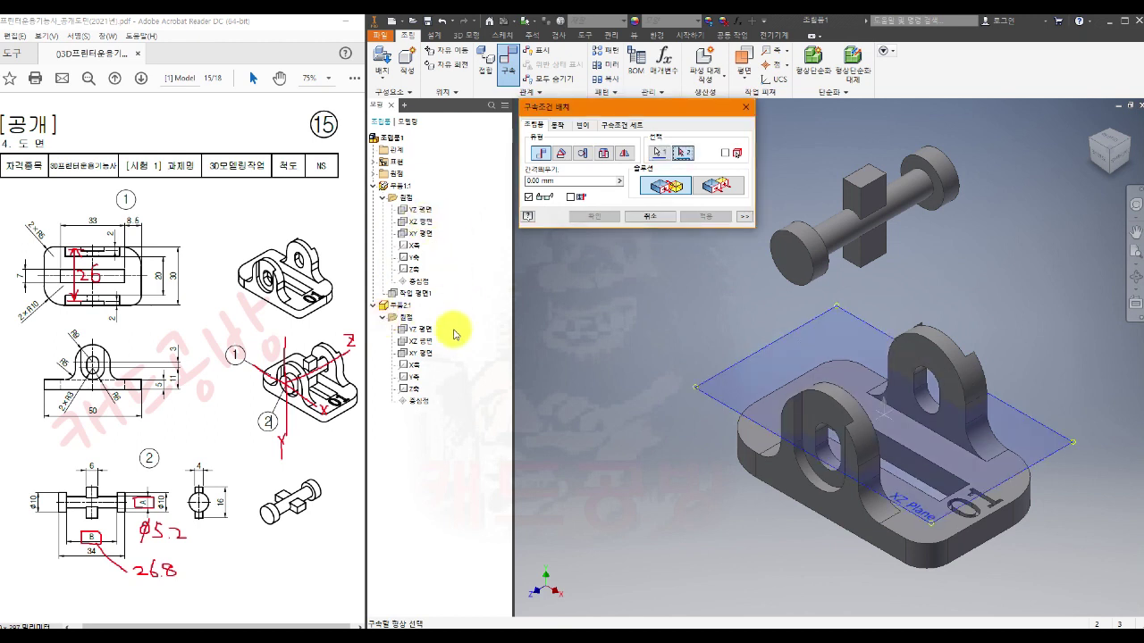
pyautogui.click(425, 342)
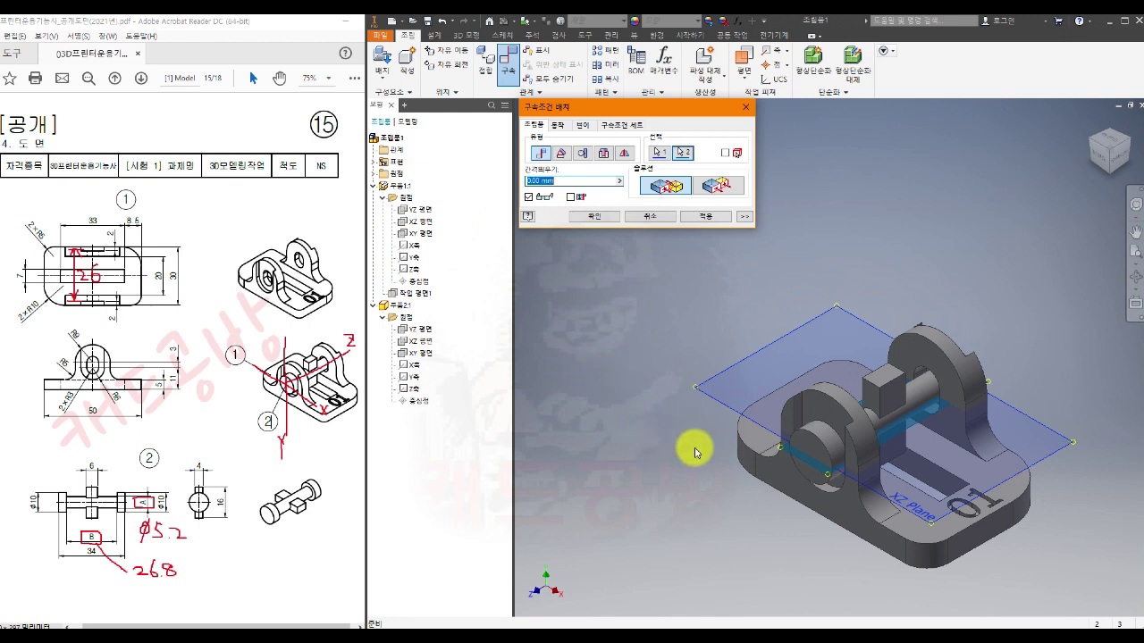
pyautogui.keyDown('shift'); pyautogui.moveTo(691, 449); pyautogui.dragTo(679, 408, button='middle'); pyautogui.keyUp('shift')
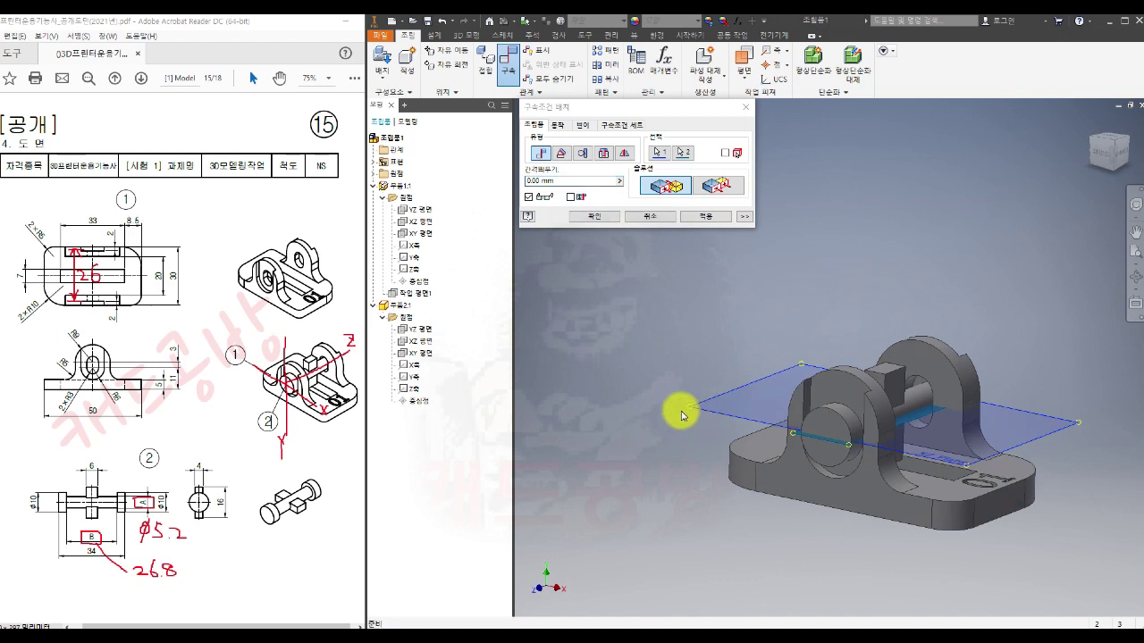
pyautogui.click(723, 188)
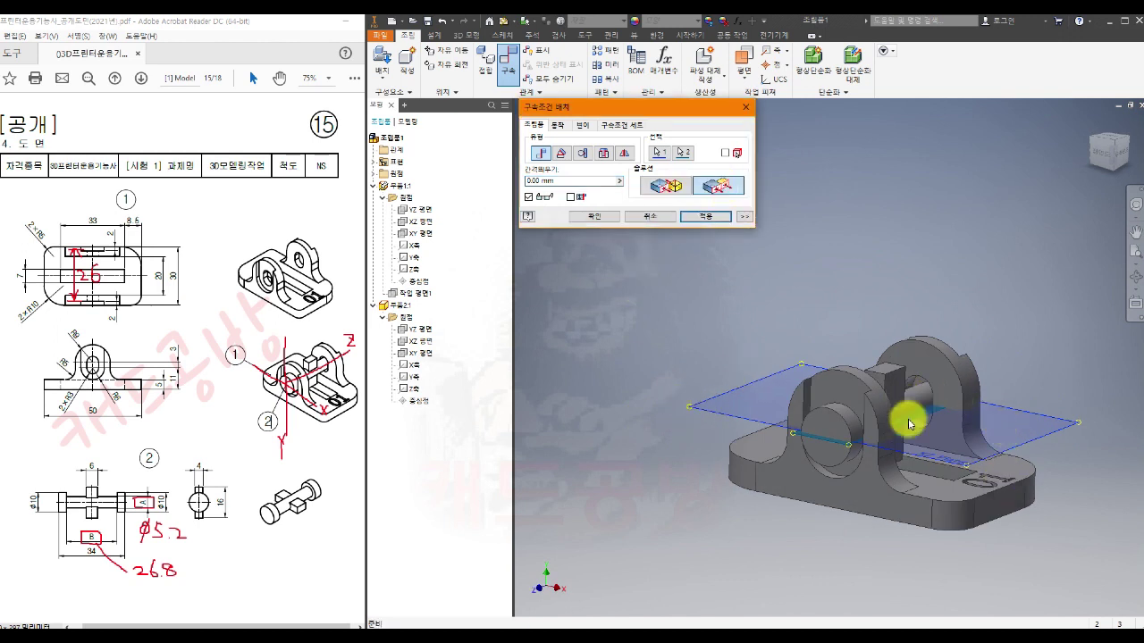
pyautogui.click(703, 216)
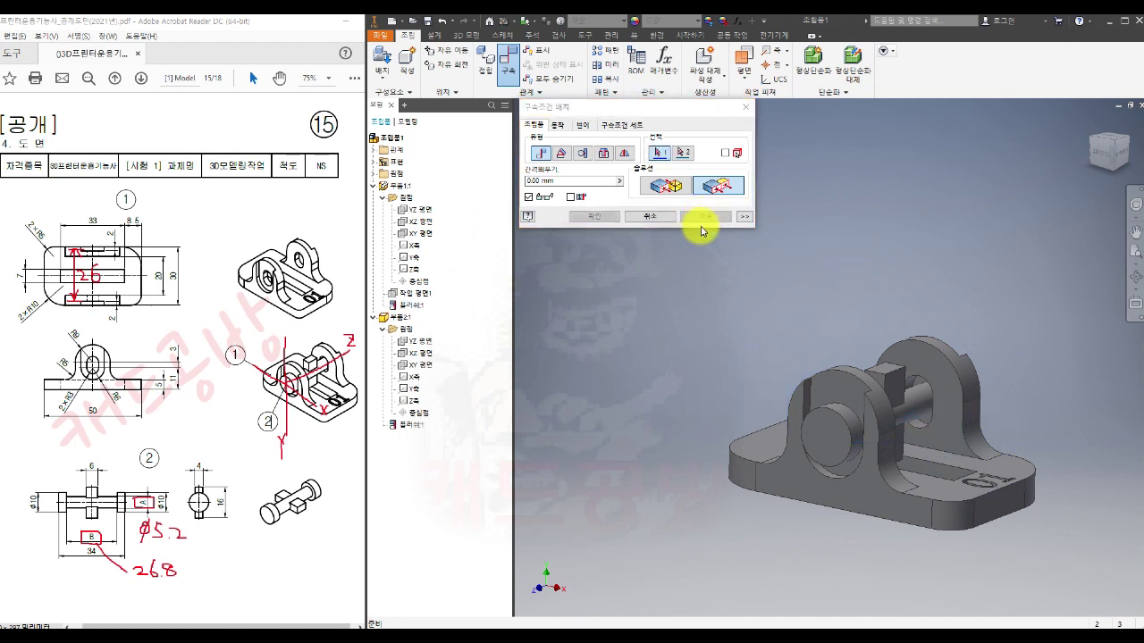
# - Constrain the XY origin planes of the bracket and the pin flush at 0 mm offset, and finish constraining
pyautogui.click(1106, 153)
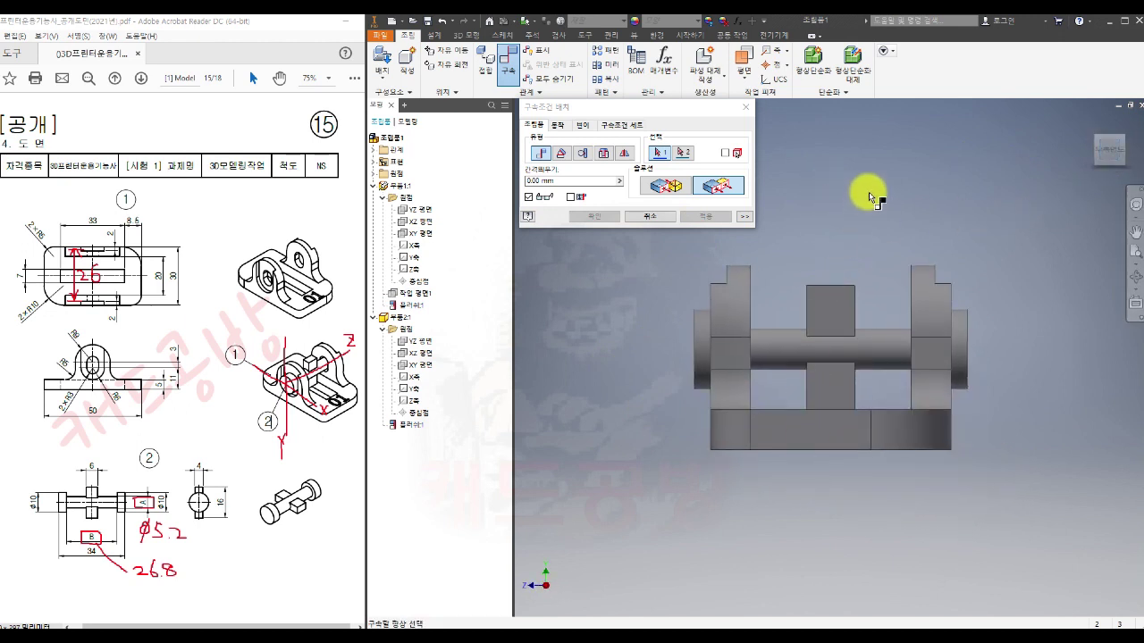
pyautogui.keyDown('shift'); pyautogui.moveTo(872, 199); pyautogui.dragTo(868, 217, button='middle'); pyautogui.keyUp('shift')
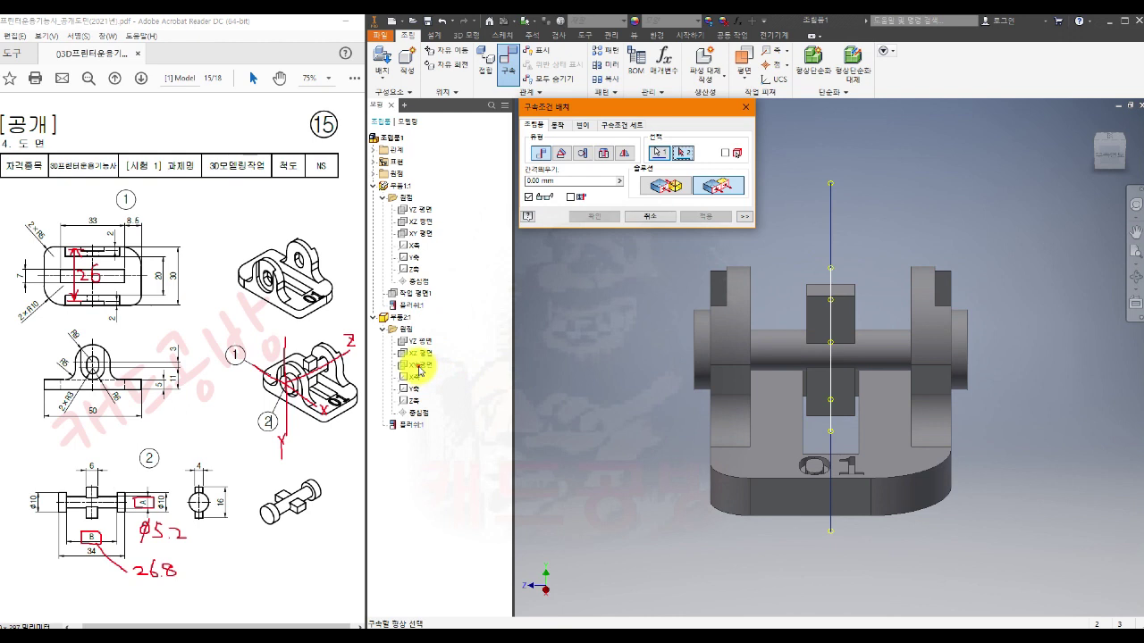
pyautogui.click(420, 368)
pyautogui.keyDown('shift'); pyautogui.moveTo(612, 368); pyautogui.dragTo(658, 449, button='middle'); pyautogui.keyUp('shift')
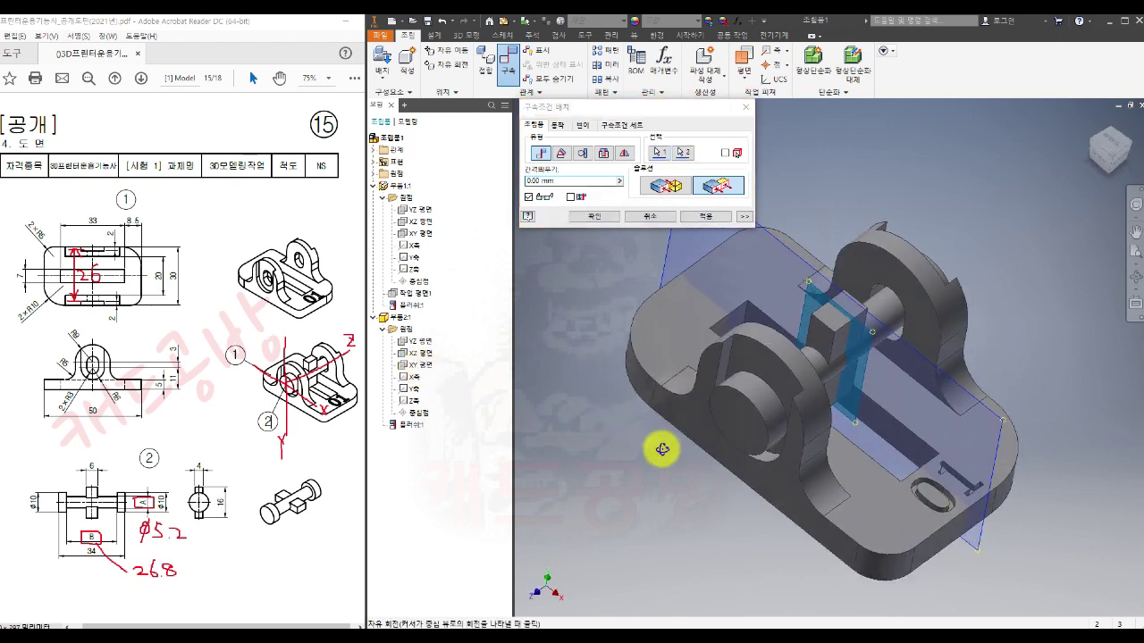
pyautogui.click(706, 217)
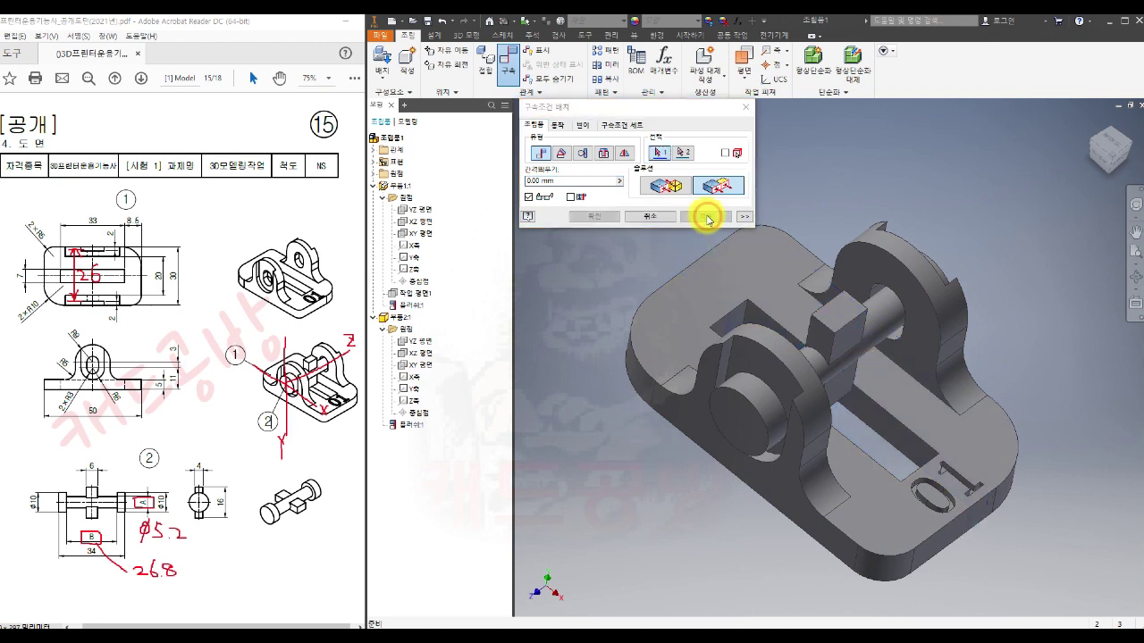
pyautogui.keyDown('shift'); pyautogui.moveTo(638, 250); pyautogui.dragTo(672, 422, button='middle'); pyautogui.keyUp('shift')
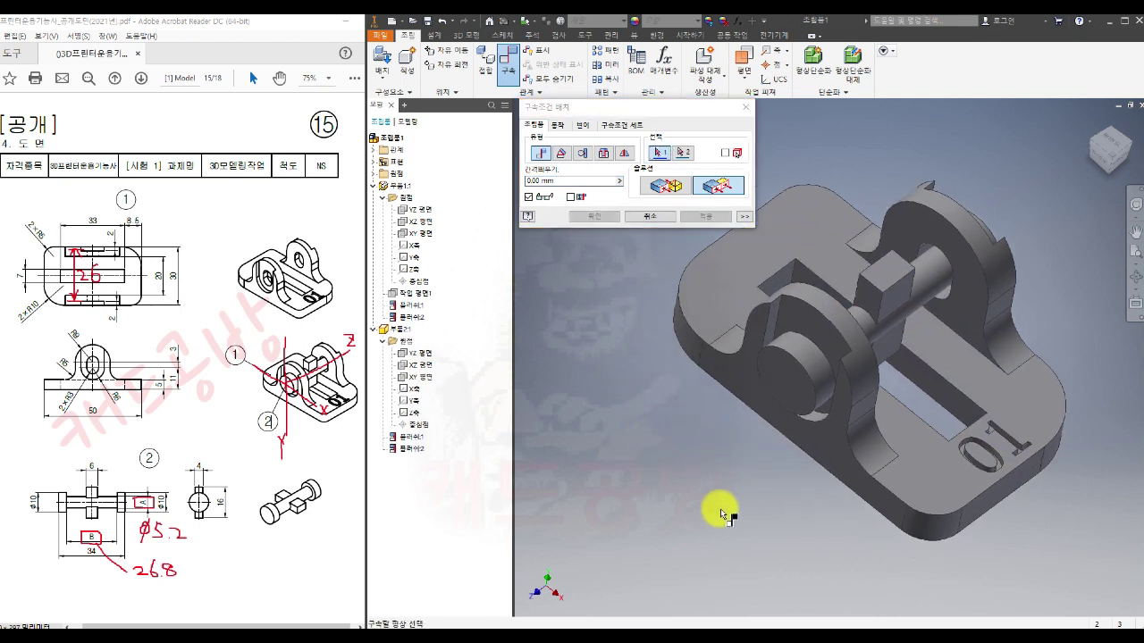
pyautogui.keyDown('shift'); pyautogui.moveTo(722, 510); pyautogui.dragTo(842, 479, button='middle'); pyautogui.keyUp('shift')
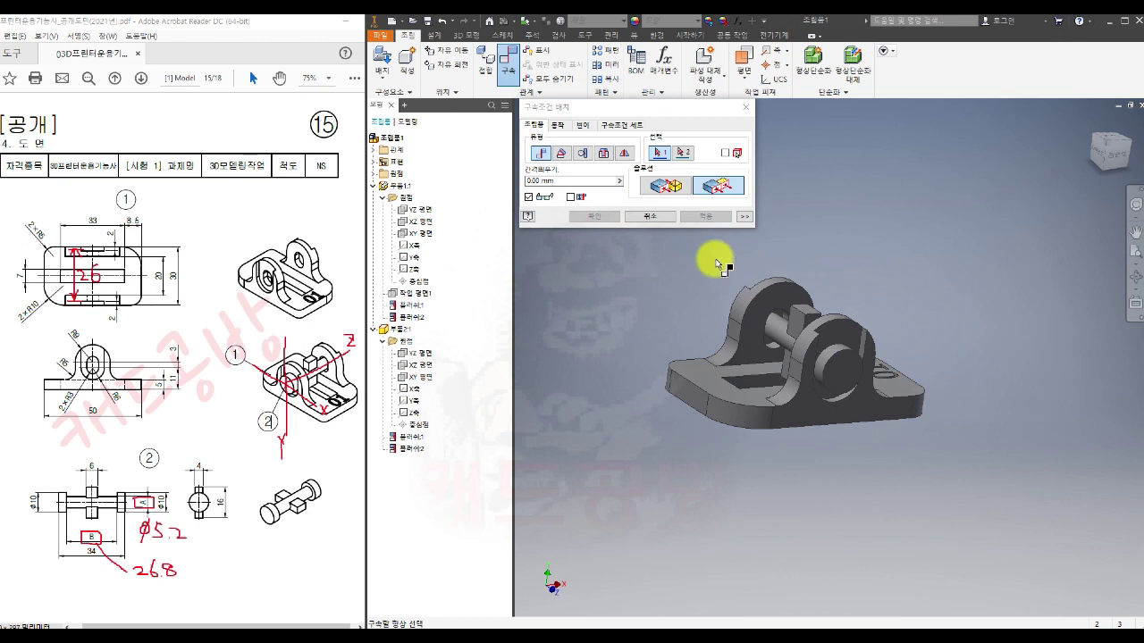
pyautogui.click(661, 216)
# - Move the pin sideways out of the bracket's slots to test its remaining freedom of movement
pyautogui.moveTo(863, 383); pyautogui.dragTo(925, 362)
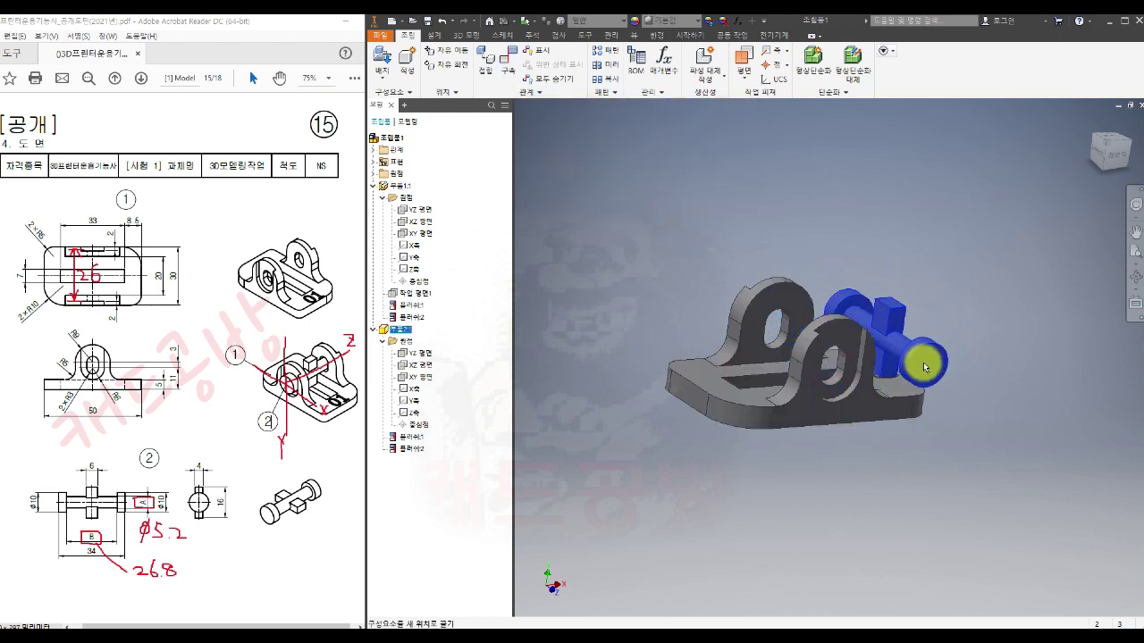
pyautogui.keyDown('shift'); pyautogui.moveTo(793, 527); pyautogui.dragTo(764, 520, button='middle'); pyautogui.keyUp('shift')
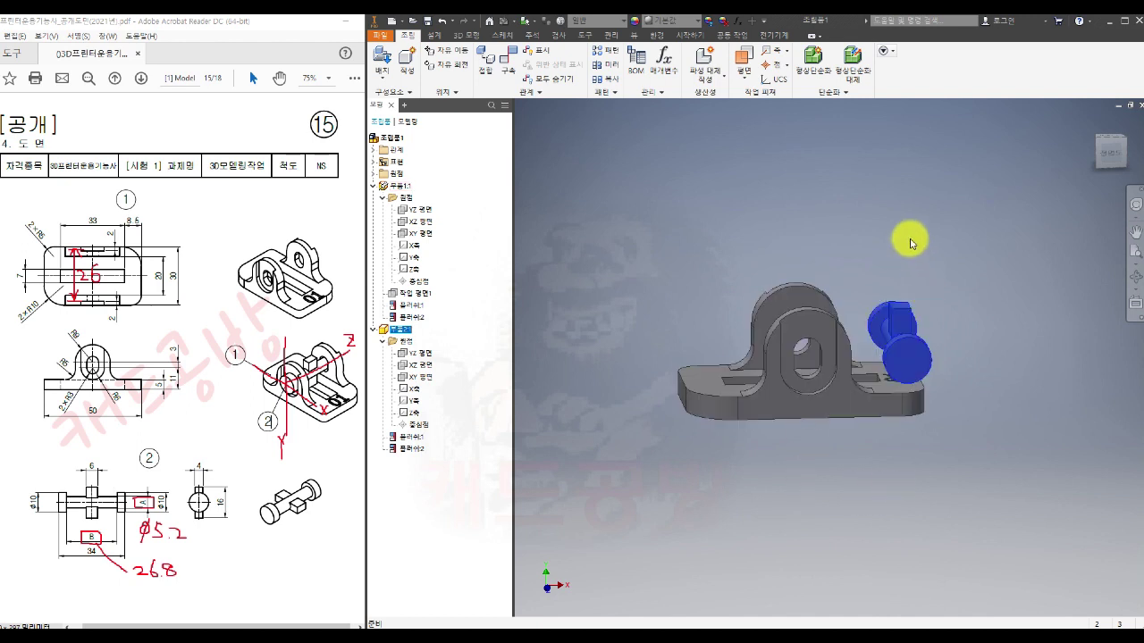
pyautogui.click(929, 498)
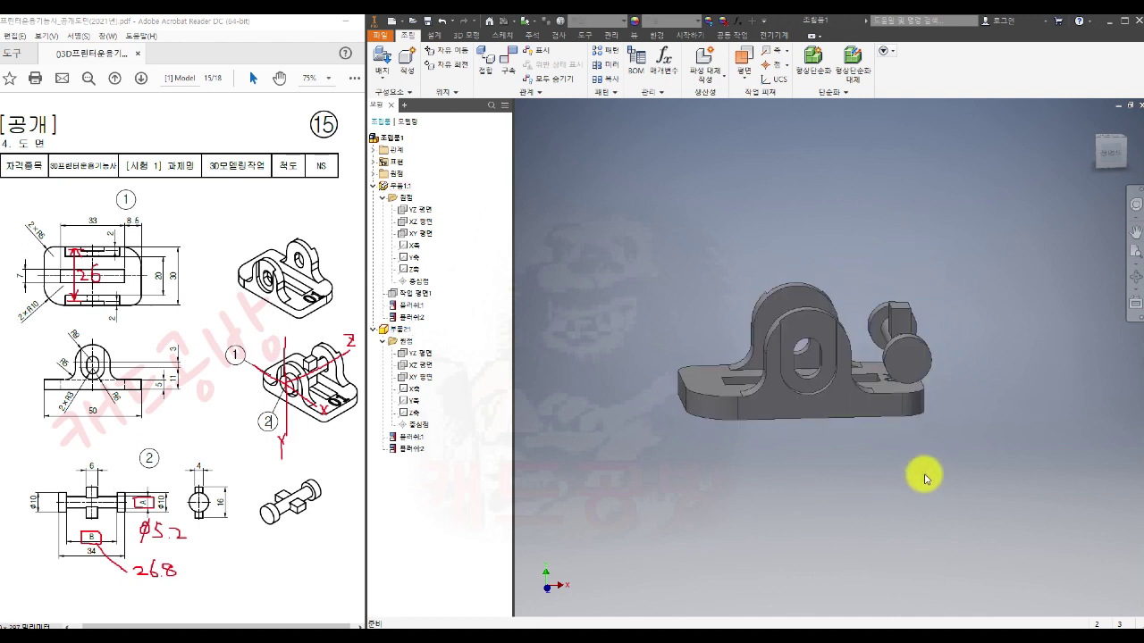
# - Constrain the YZ origin planes of the bracket and the pin flush with each other at 0 mm offset
pyautogui.click(509, 65)
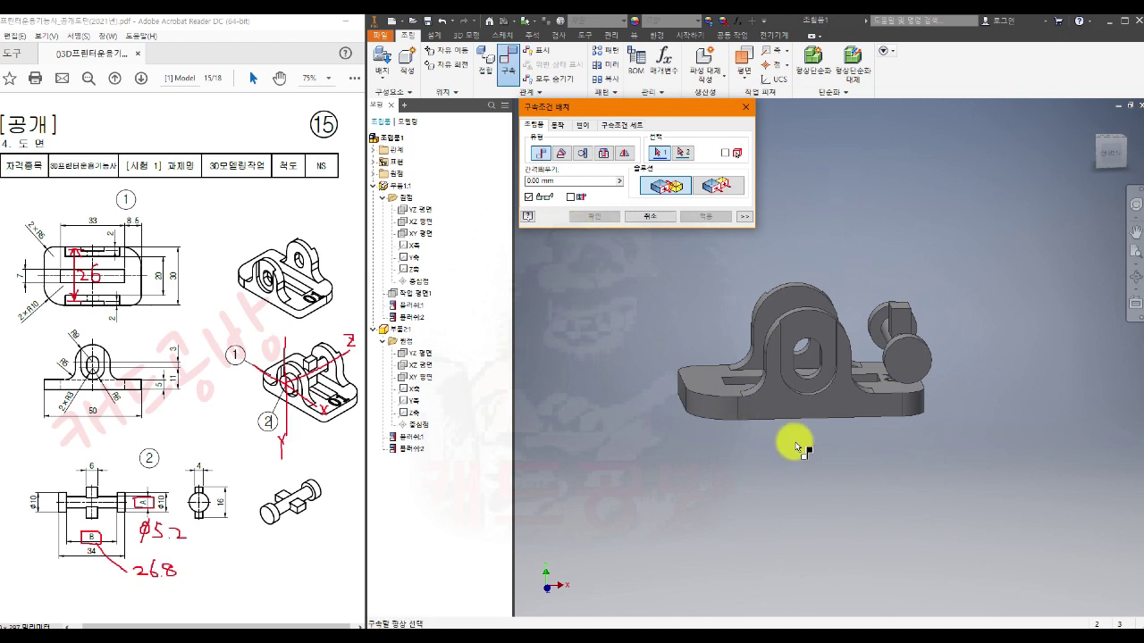
pyautogui.click(419, 211)
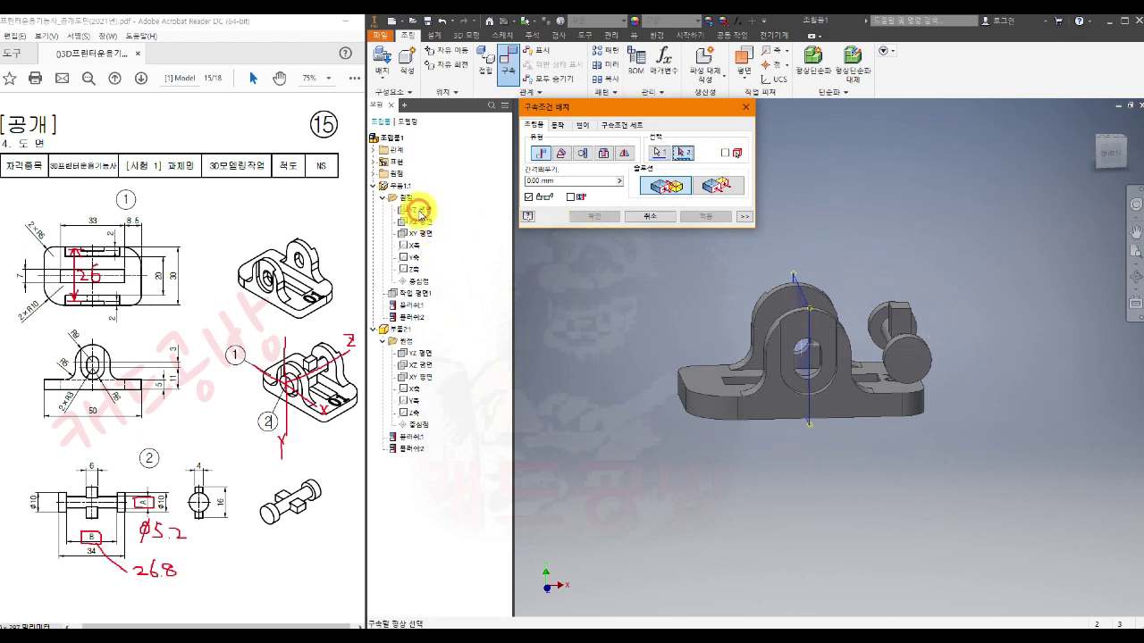
pyautogui.click(425, 357)
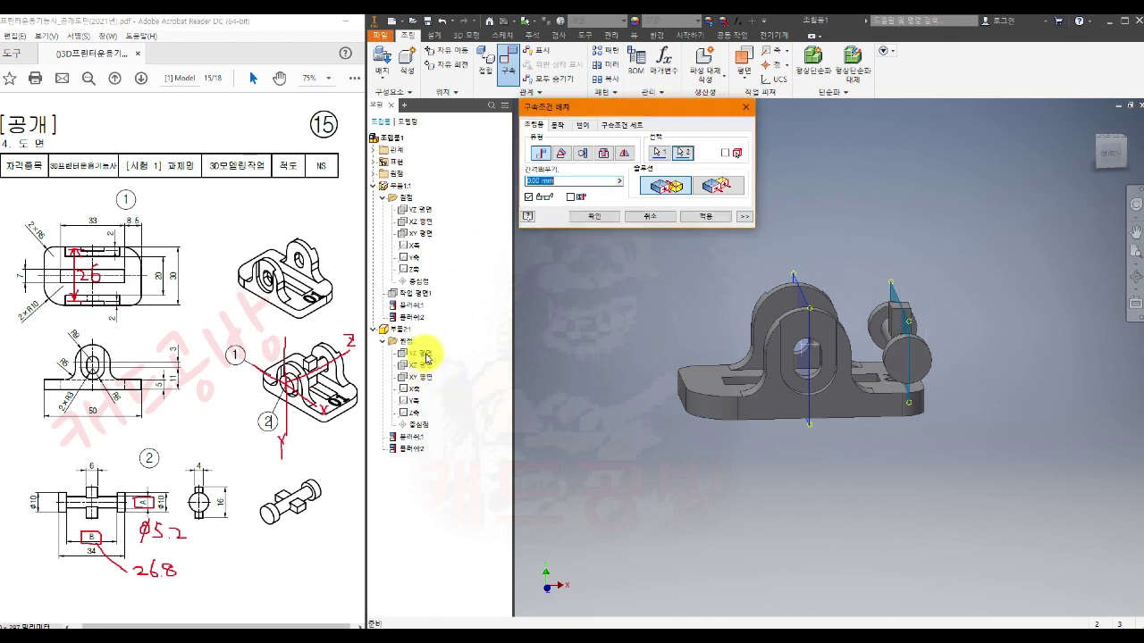
pyautogui.click(724, 185)
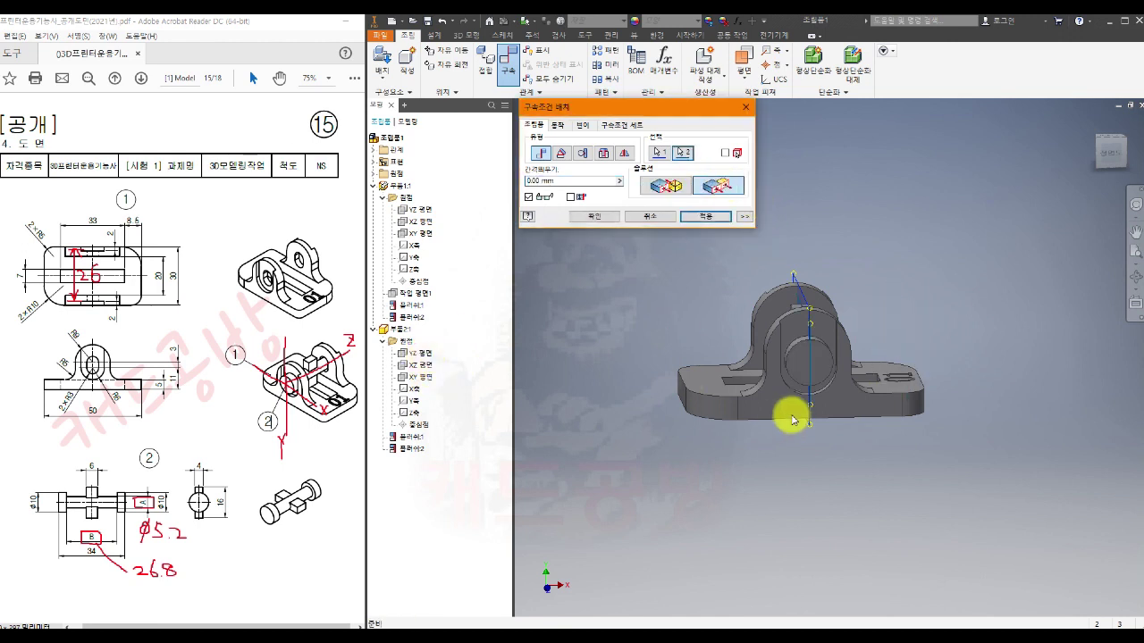
pyautogui.keyDown('shift'); pyautogui.moveTo(789, 414); pyautogui.dragTo(857, 478, button='middle'); pyautogui.keyUp('shift')
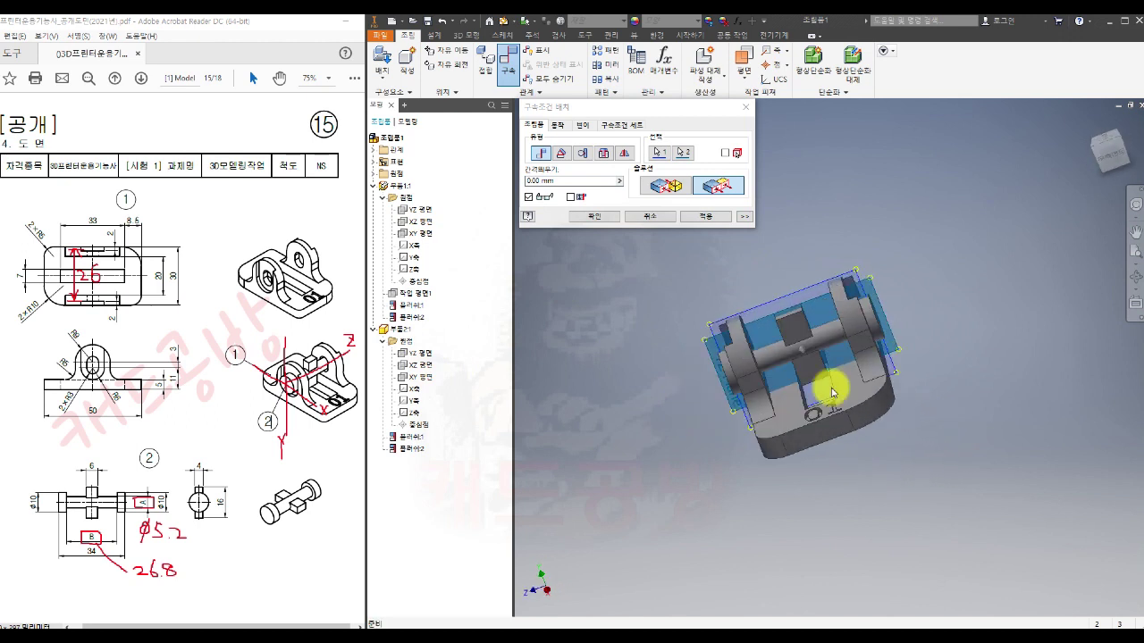
pyautogui.click(592, 216)
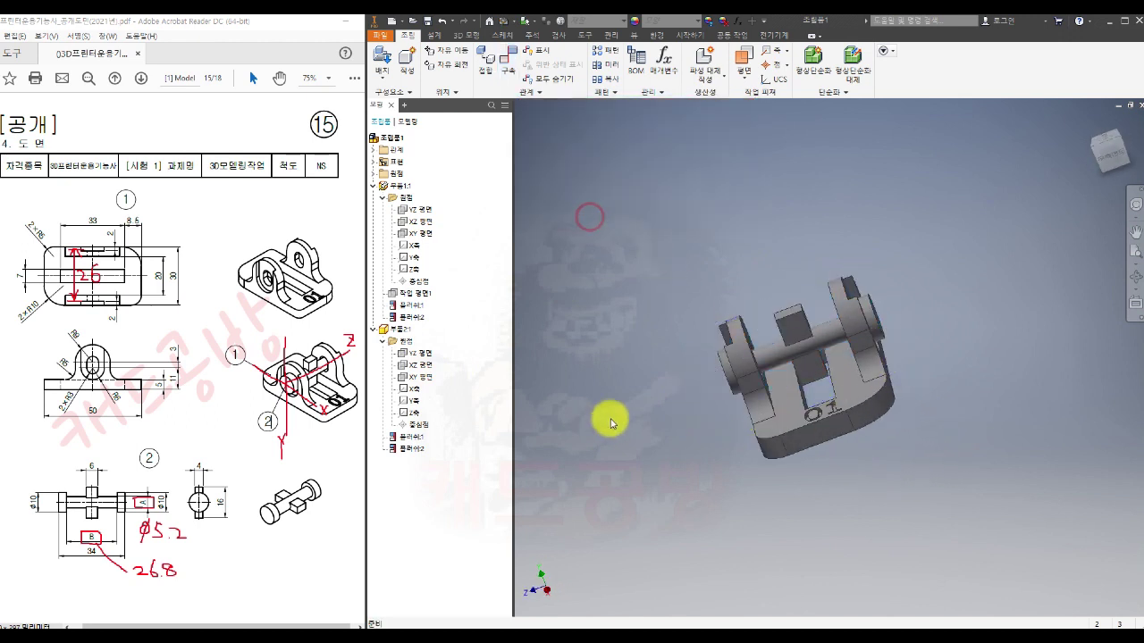
# - Examine the pin's position in the bracket from the front, top and right side, ending in the home view
pyautogui.keyDown('shift'); pyautogui.moveTo(608, 414); pyautogui.dragTo(741, 378, button='middle'); pyautogui.keyUp('shift')
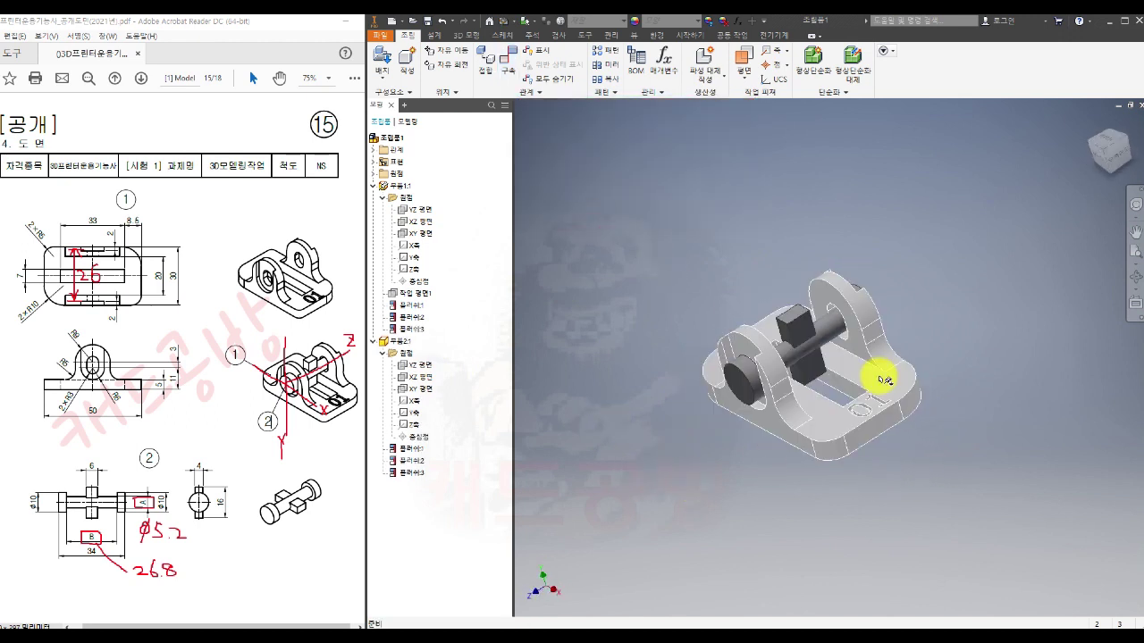
pyautogui.click(1105, 157)
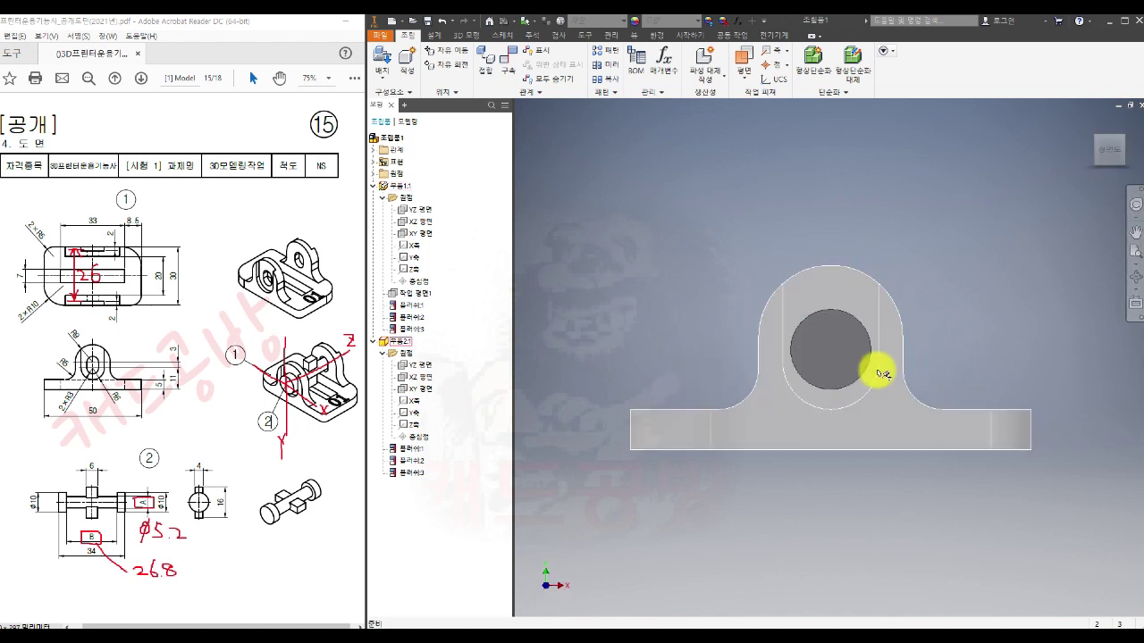
pyautogui.click(1108, 131)
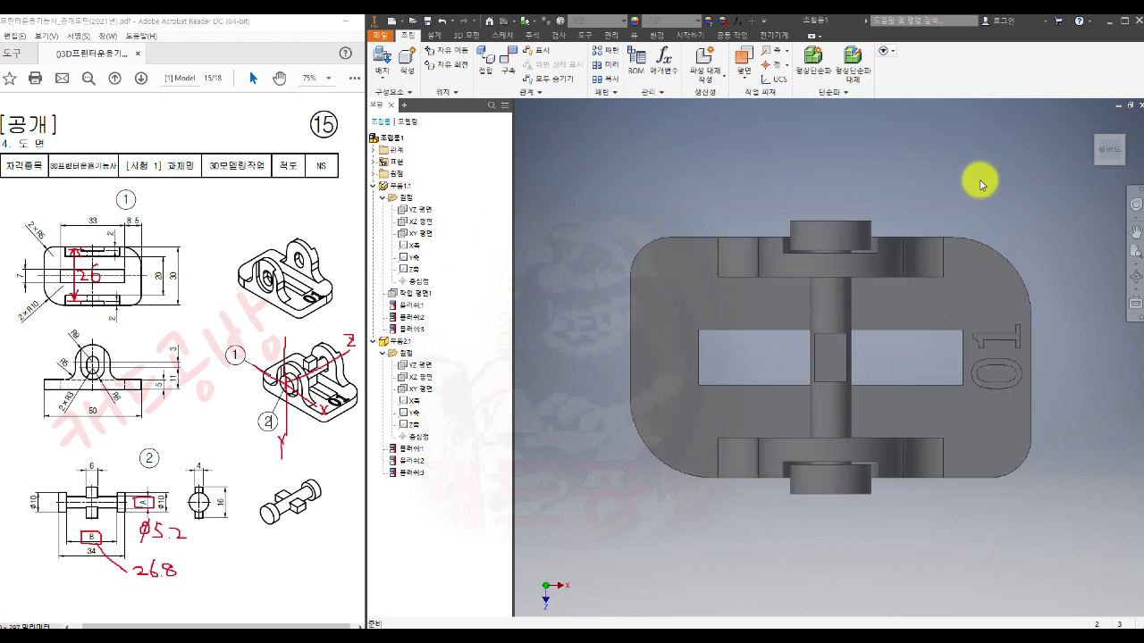
pyautogui.click(1108, 173)
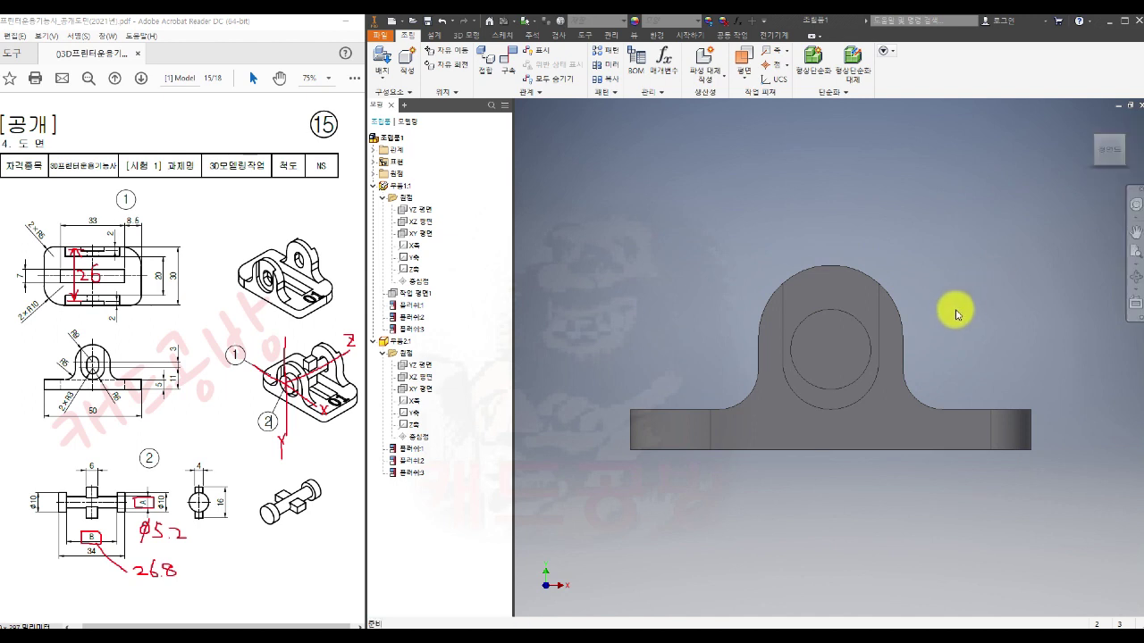
pyautogui.moveTo(953, 309); pyautogui.dragTo(914, 302)
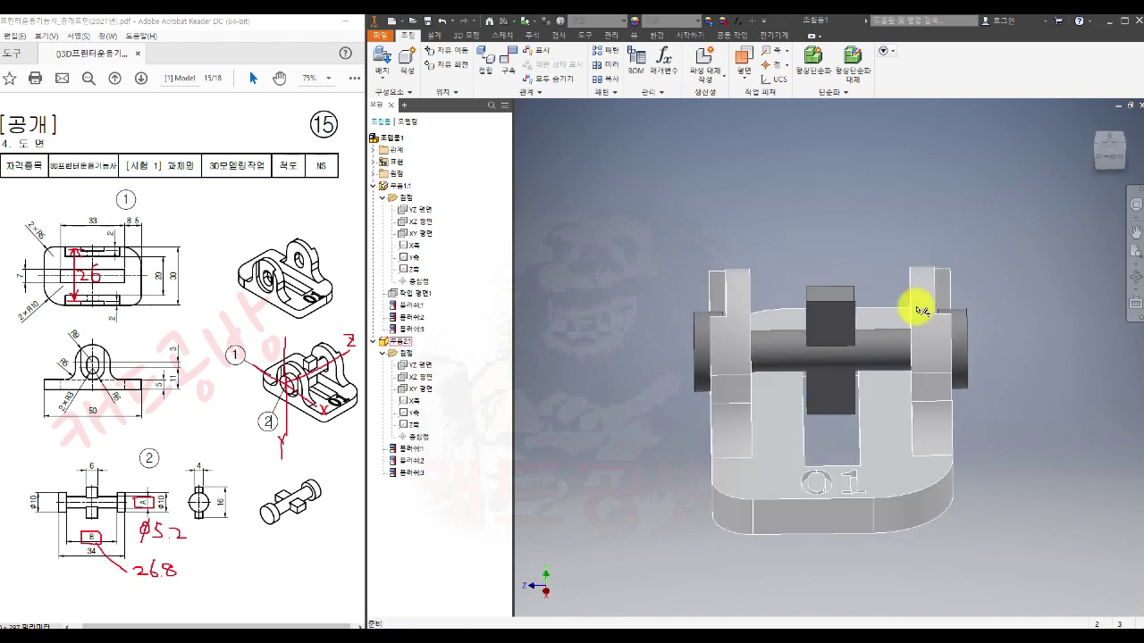
pyautogui.click(1111, 161)
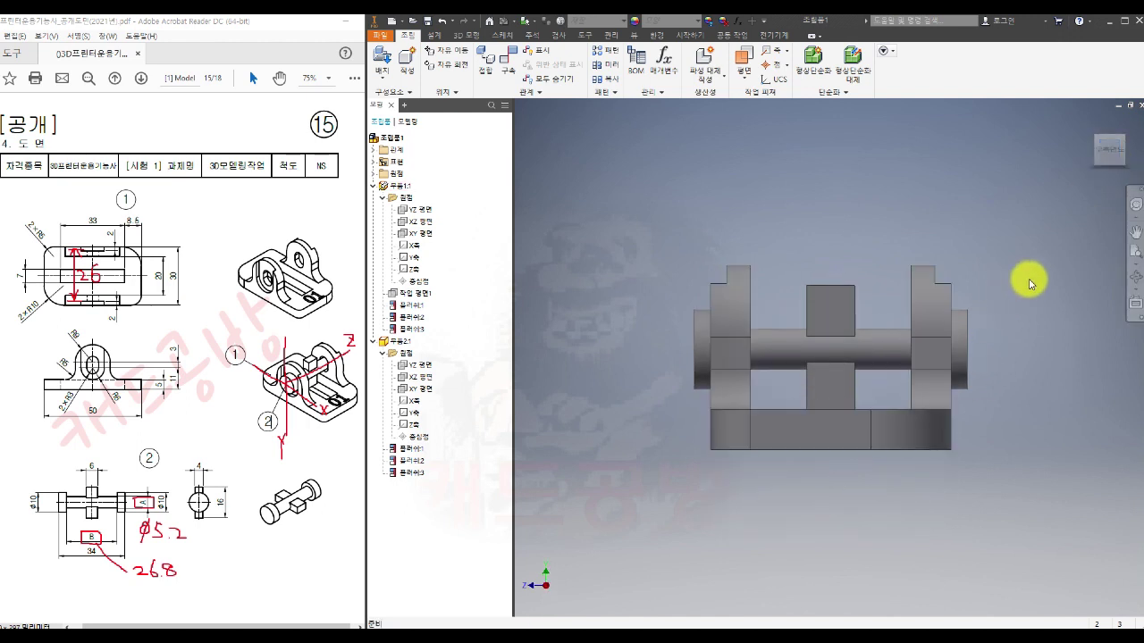
pyautogui.keyDown('shift'); pyautogui.moveTo(1029, 278); pyautogui.dragTo(1030, 304, button='middle'); pyautogui.keyUp('shift')
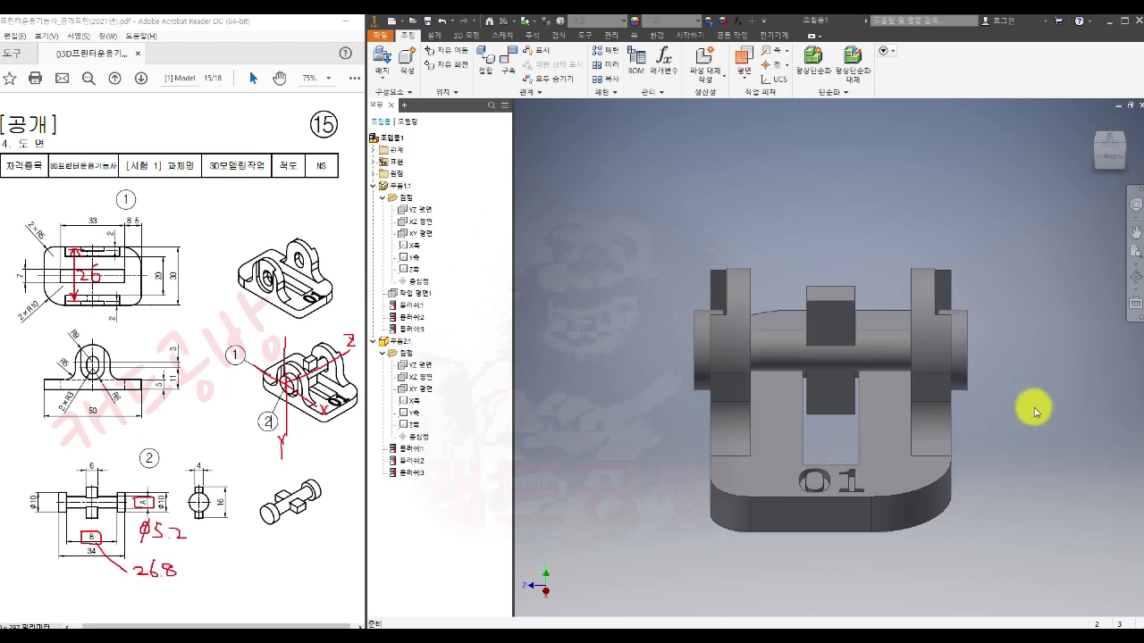
pyautogui.keyDown('shift'); pyautogui.moveTo(1031, 408); pyautogui.dragTo(1016, 396, button='middle'); pyautogui.keyUp('shift')
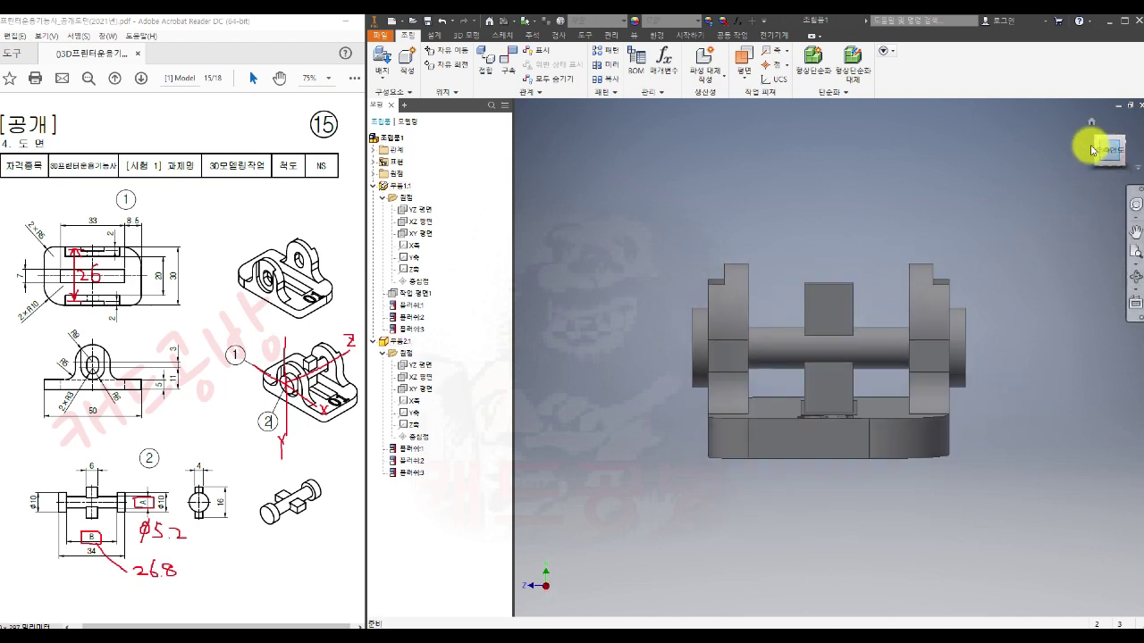
pyautogui.click(1091, 121)
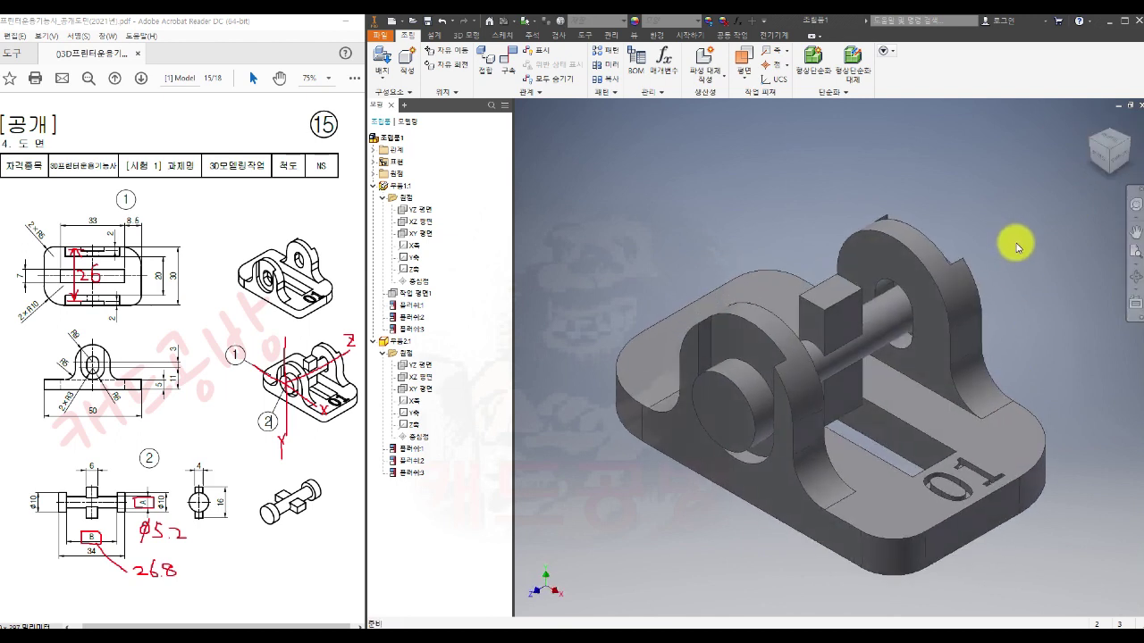
# - Save the assembly under the name 비번호_15 as an Inventor assembly (.iam) in folder 15
pyautogui.click(384, 37)
pyautogui.moveTo(394, 173)
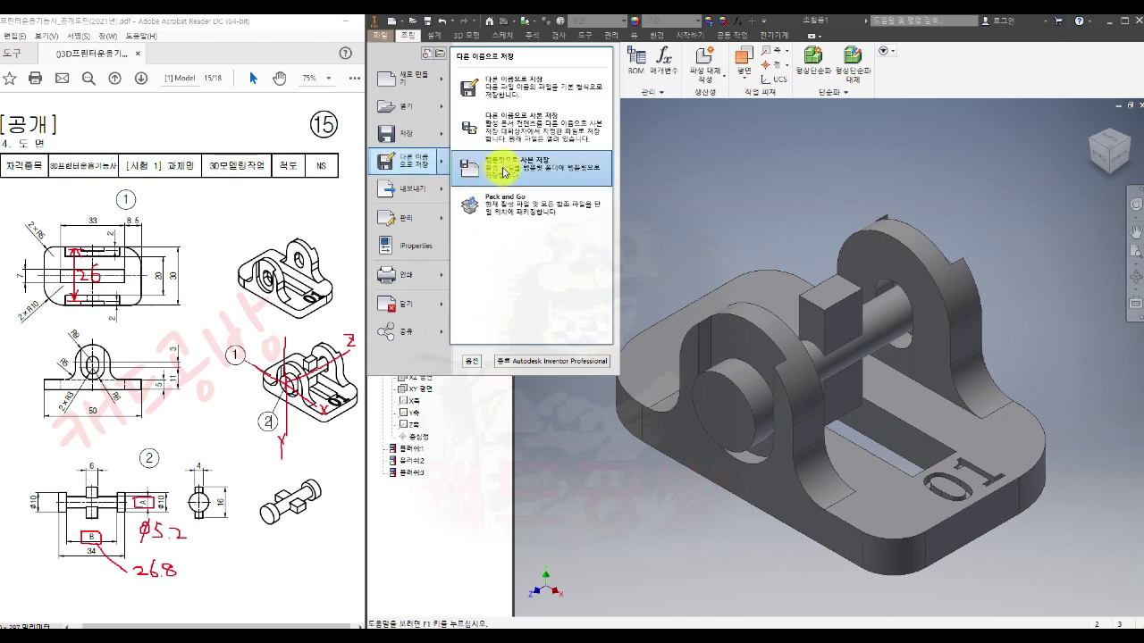
pyautogui.click(510, 92)
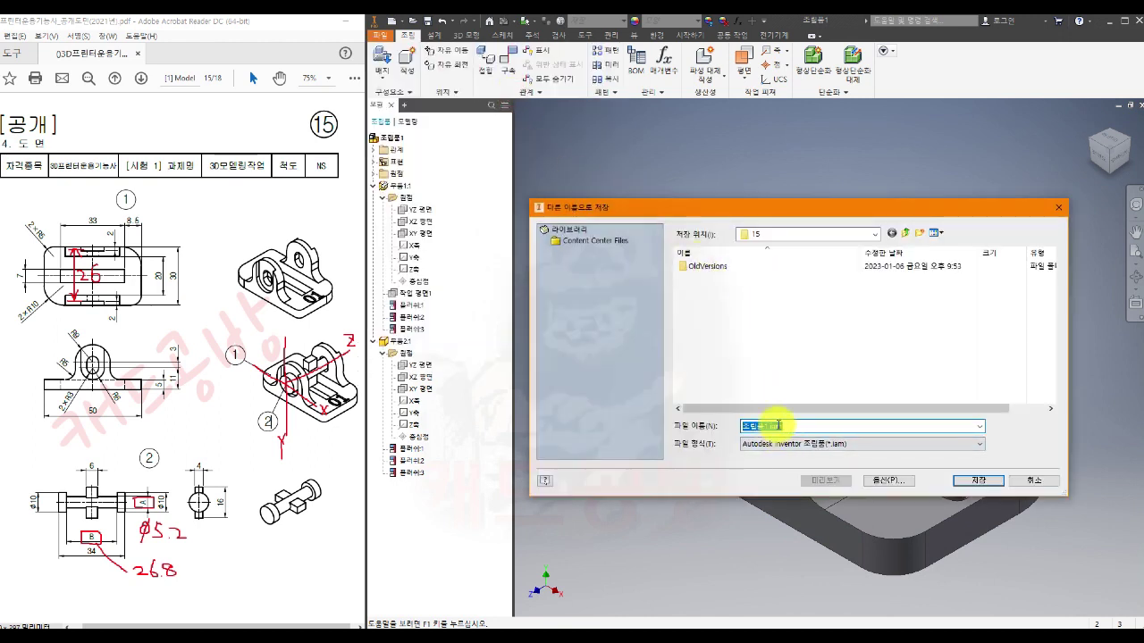
pyautogui.write('비비')
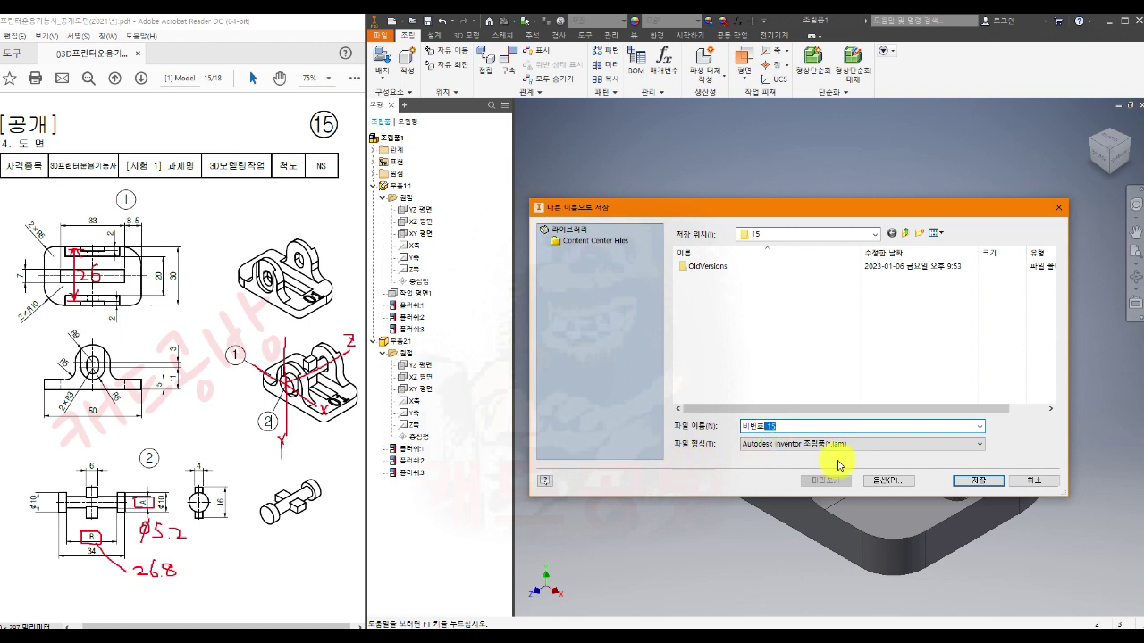
pyautogui.click(976, 484)
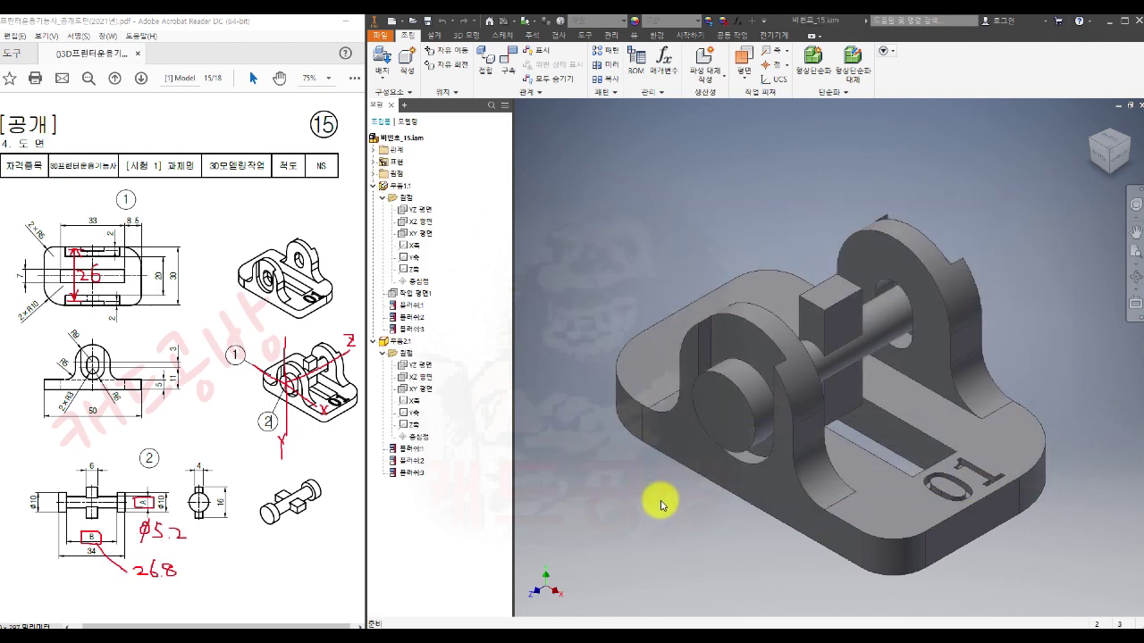
# - Save a copy of the assembly as the STEP file 비번호_15.stp in folder 15, accepting the AP 214 export options
pyautogui.moveTo(692, 516); pyautogui.dragTo(699, 481, button='middle')
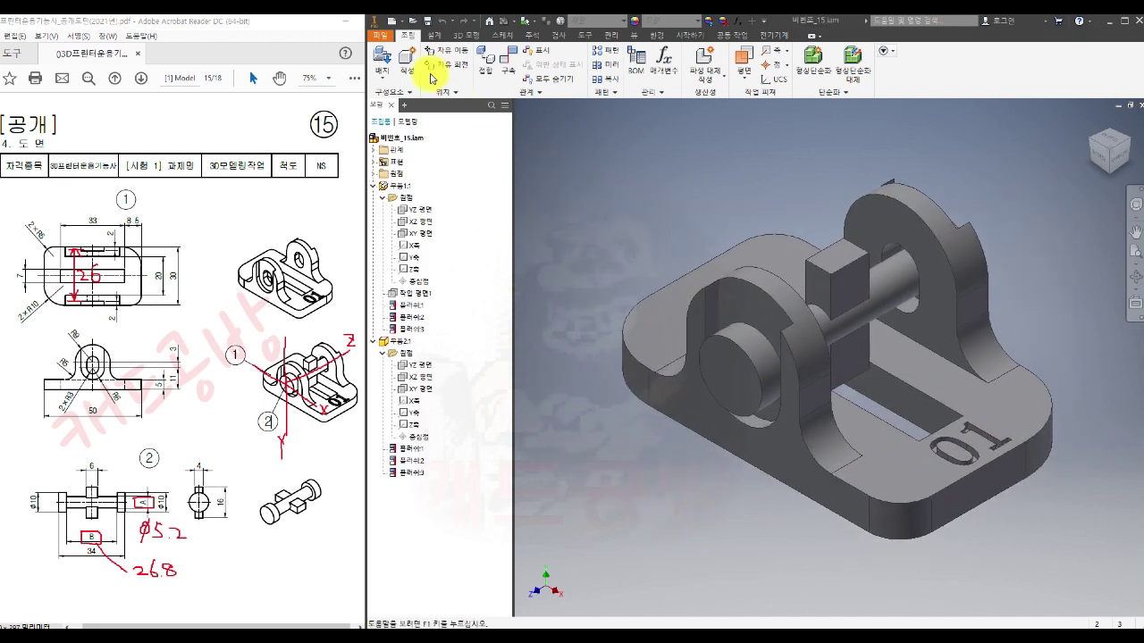
pyautogui.click(382, 39)
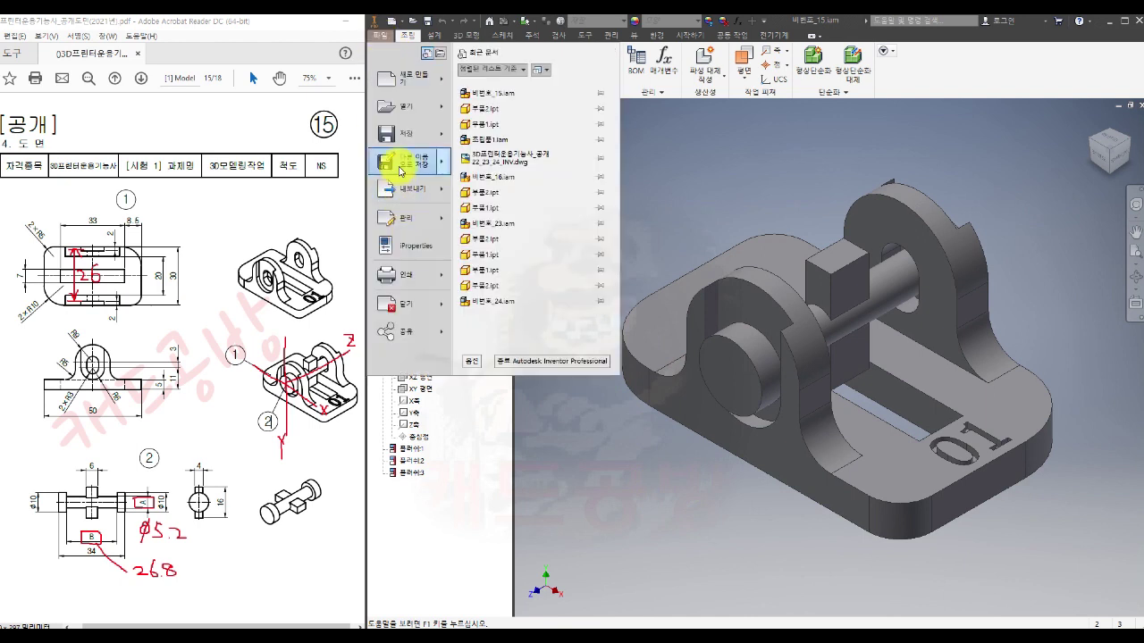
pyautogui.moveTo(400, 171)
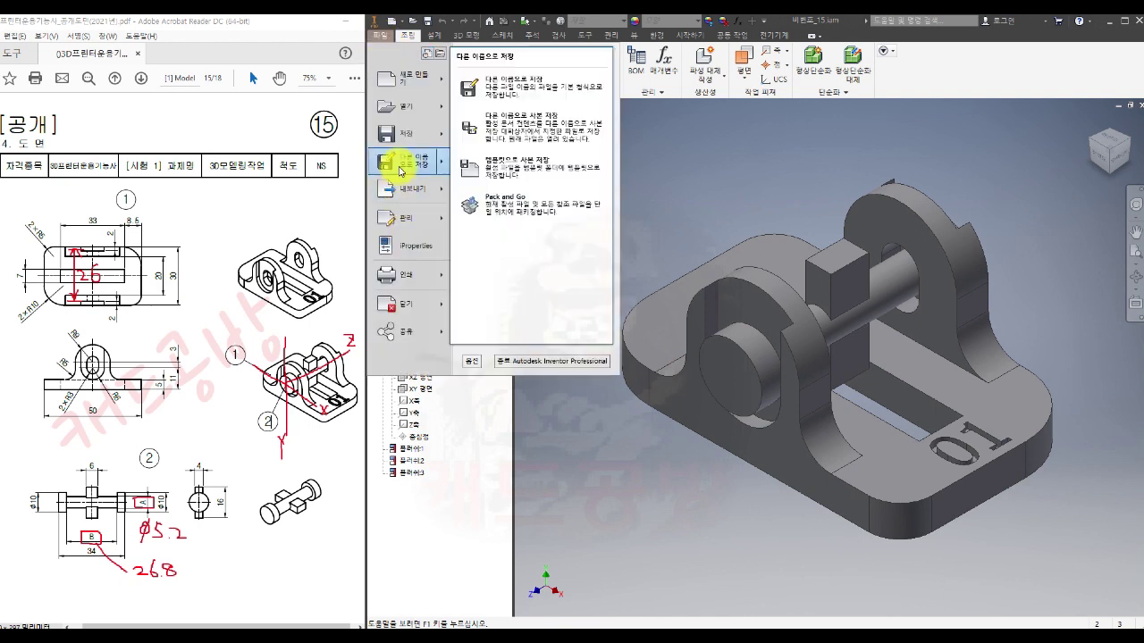
pyautogui.click(576, 130)
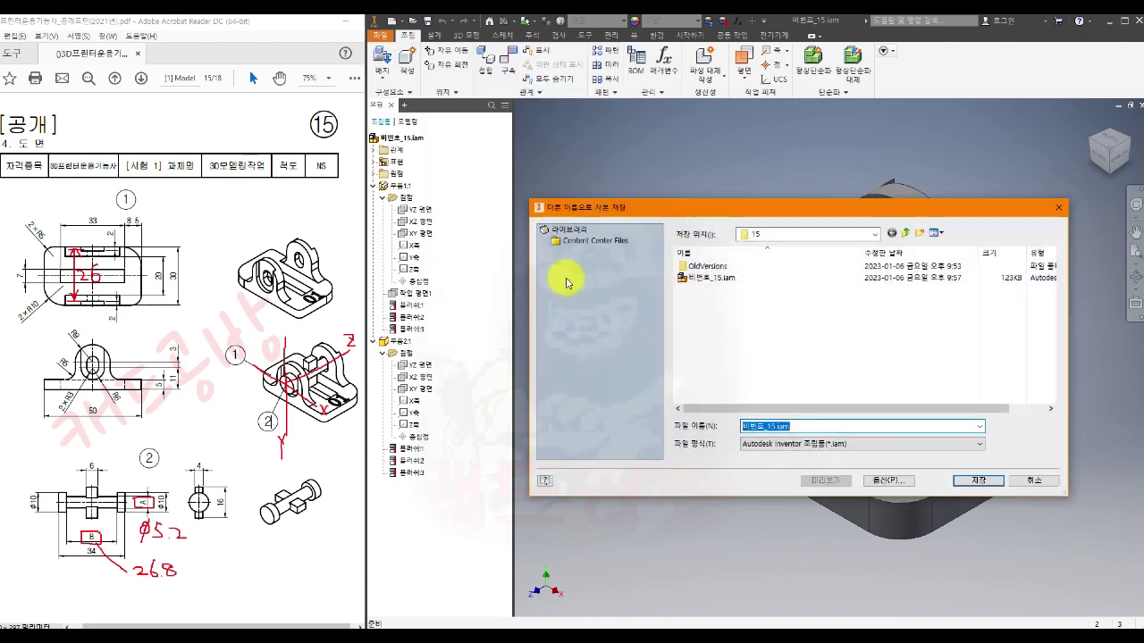
pyautogui.click(755, 447)
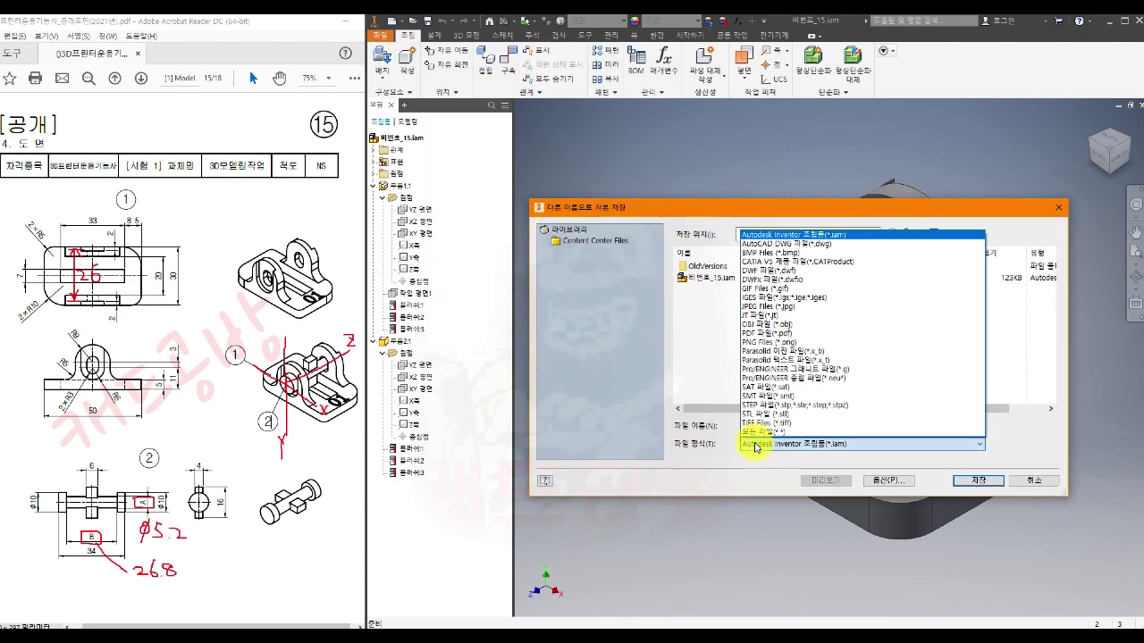
pyautogui.click(755, 407)
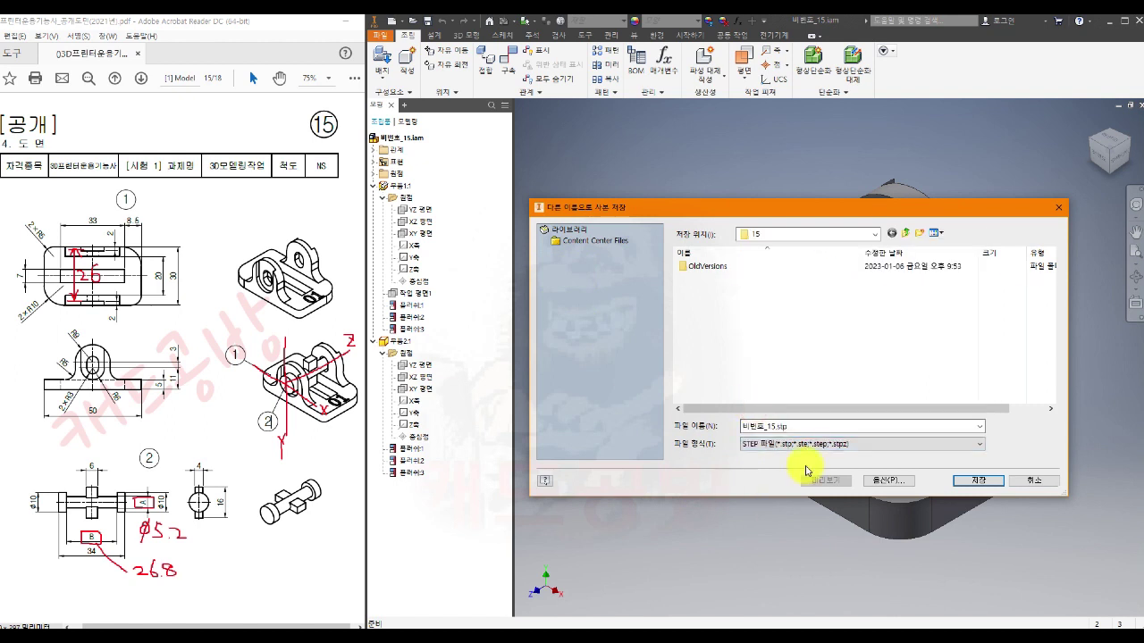
pyautogui.click(884, 482)
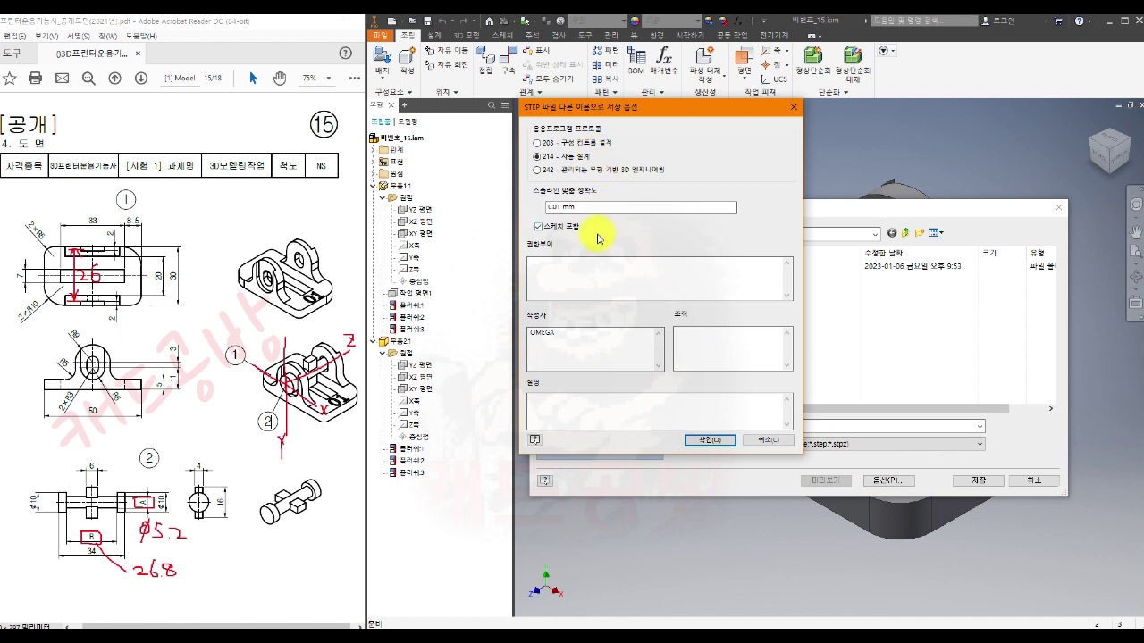
pyautogui.click(709, 440)
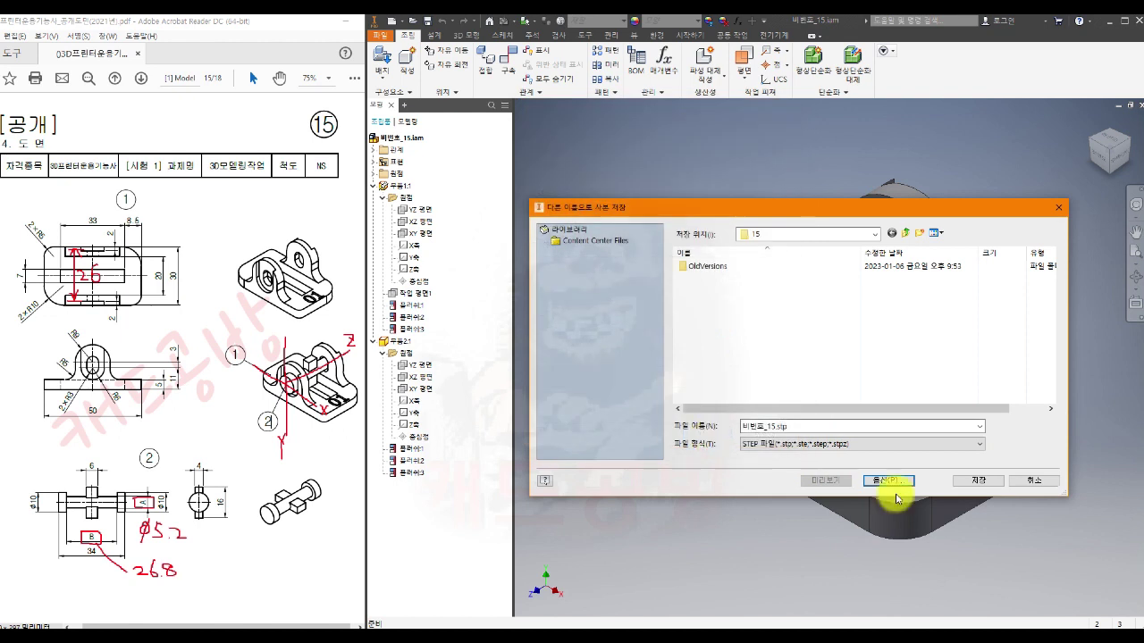
pyautogui.click(978, 482)
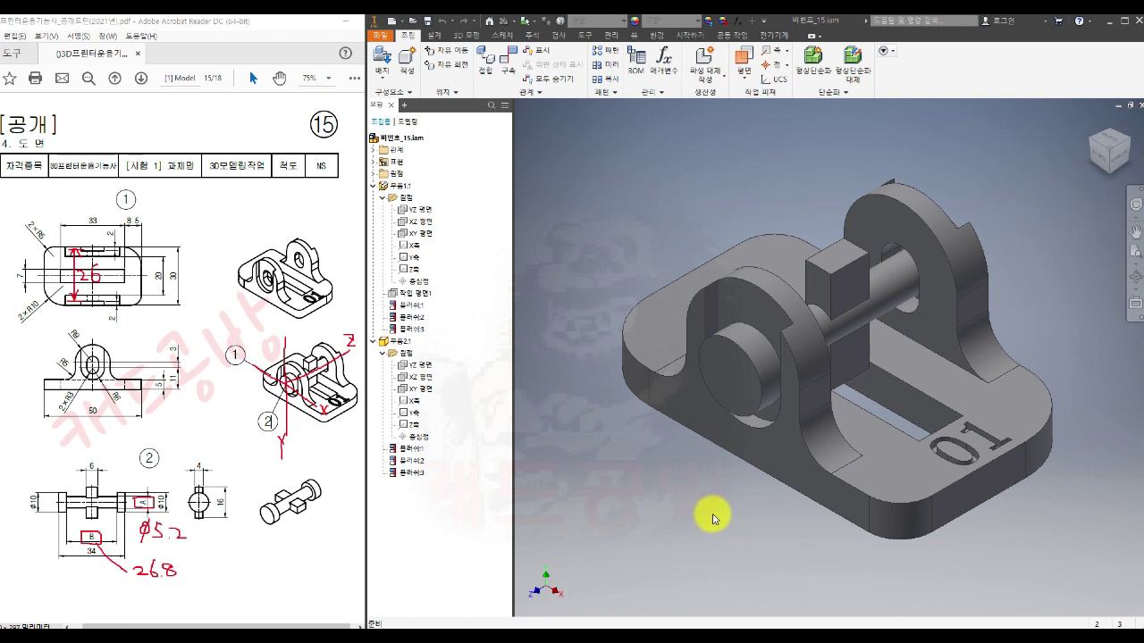
# - Set the assembly to its front view and save a copy as 비번호_15.stl, accepting binary format, millimetre units and Brep resolution
pyautogui.scroll(3, 724, 500)
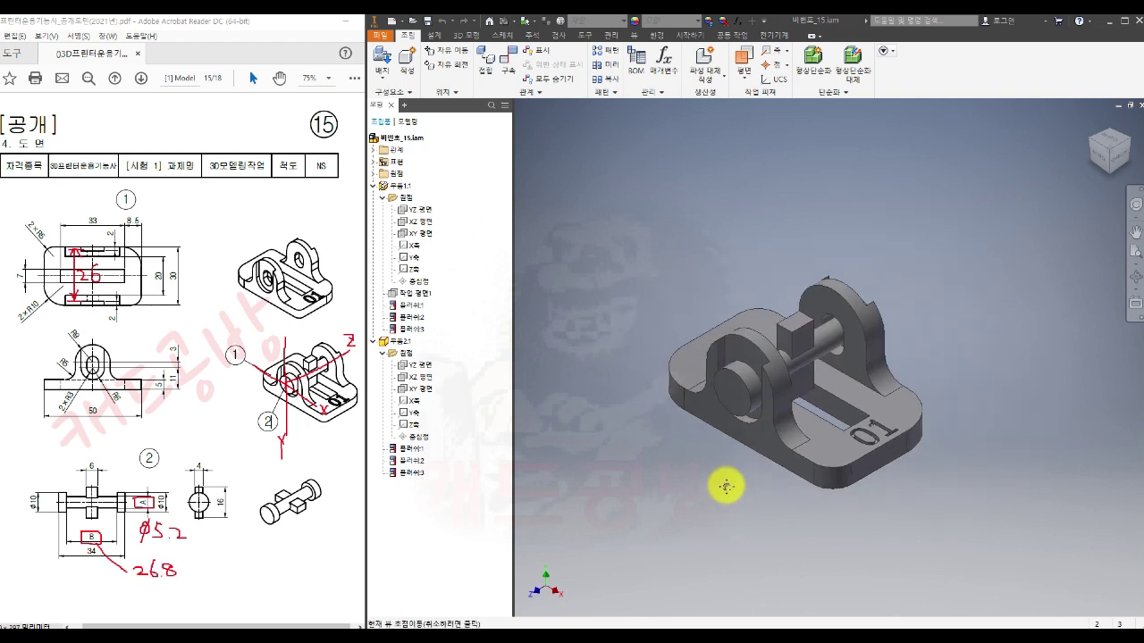
pyautogui.keyDown('shift'); pyautogui.moveTo(725, 485); pyautogui.dragTo(880, 492, button='middle'); pyautogui.keyUp('shift')
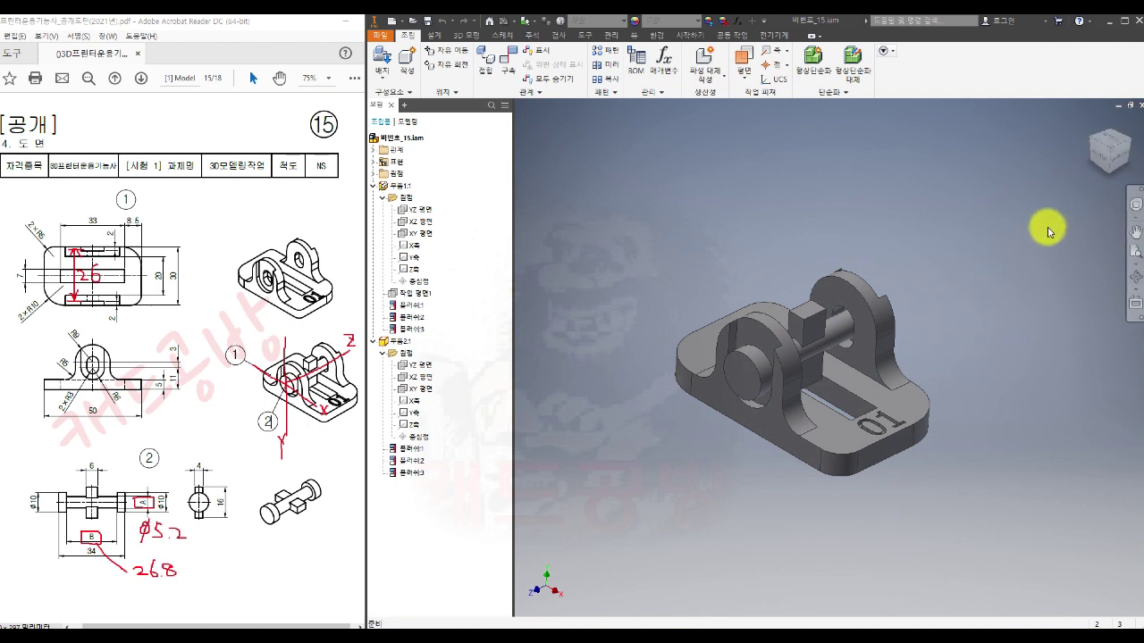
pyautogui.click(1090, 156)
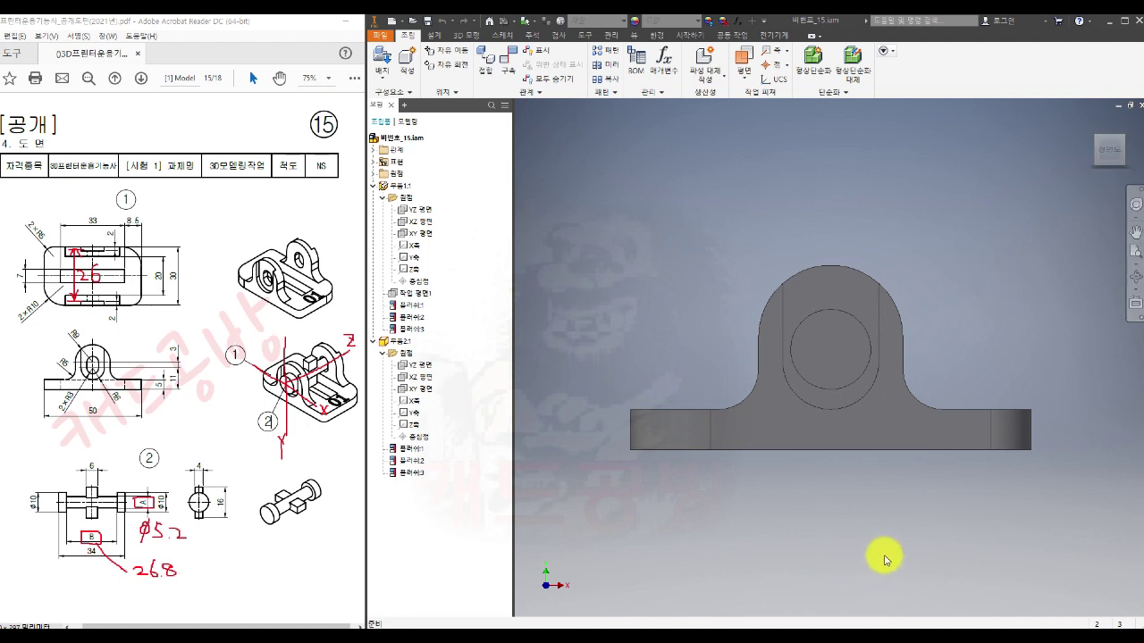
pyautogui.click(380, 38)
pyautogui.moveTo(408, 161)
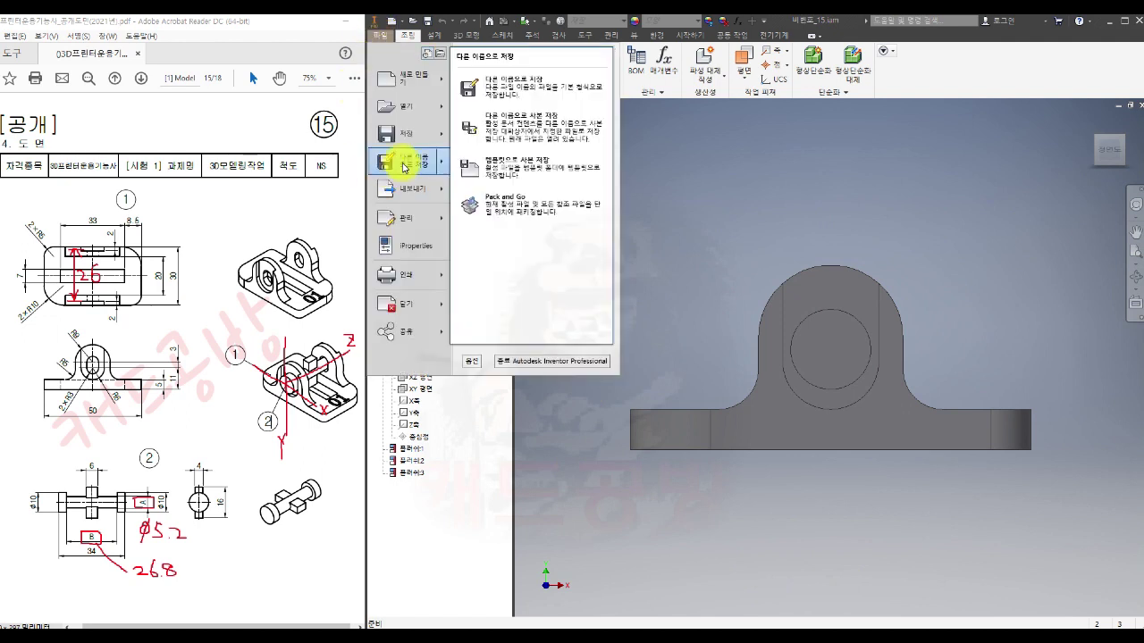
pyautogui.click(536, 142)
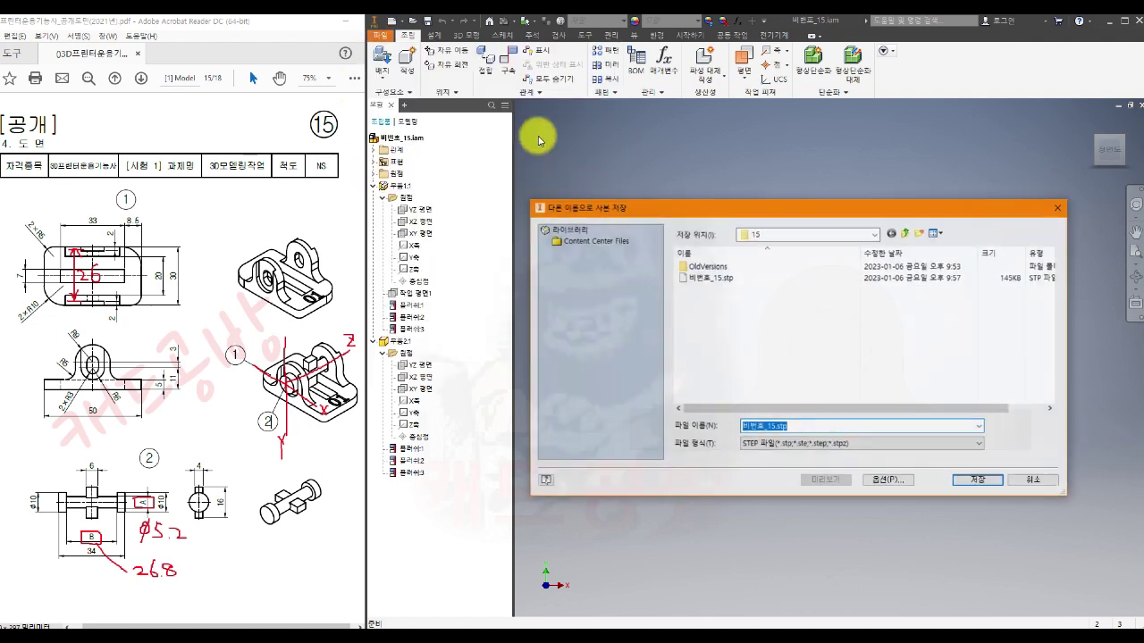
pyautogui.click(804, 444)
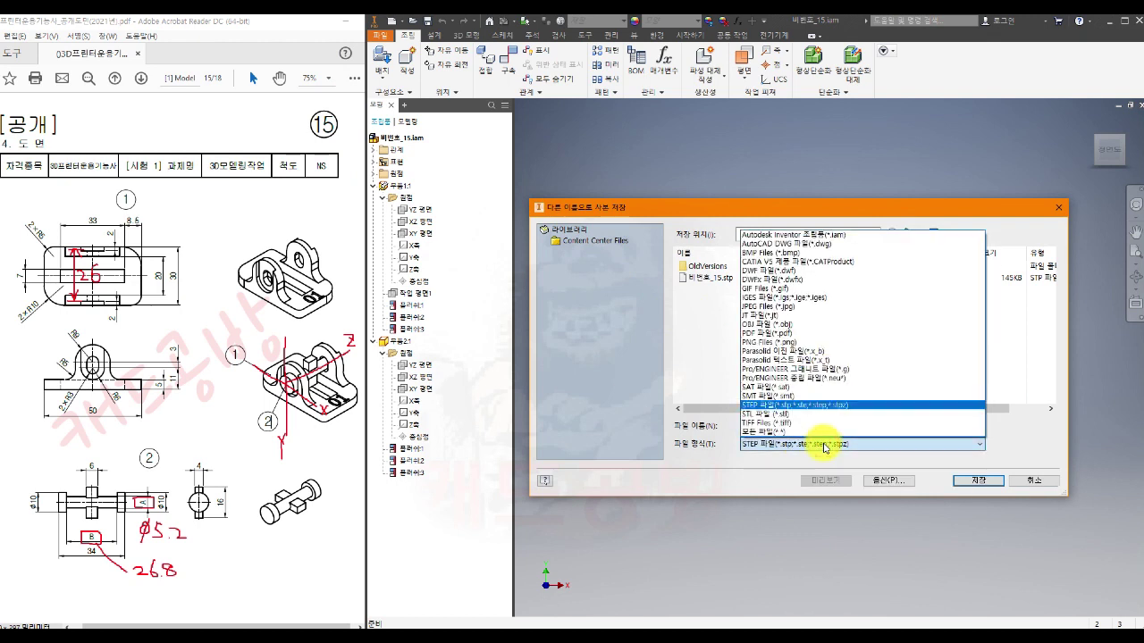
pyautogui.click(775, 415)
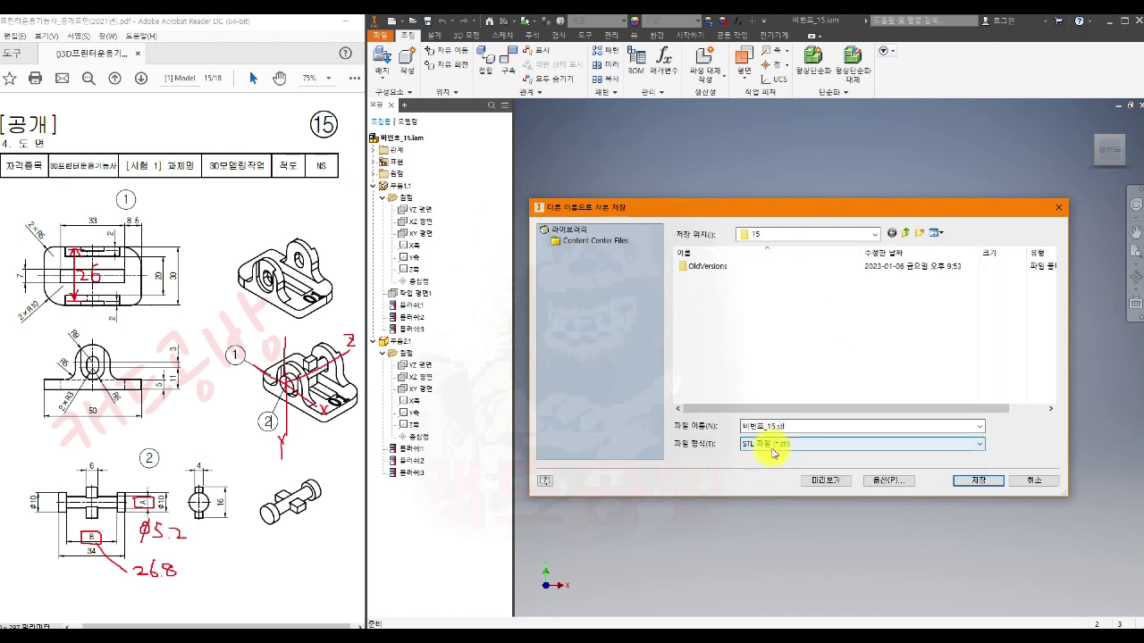
pyautogui.click(890, 479)
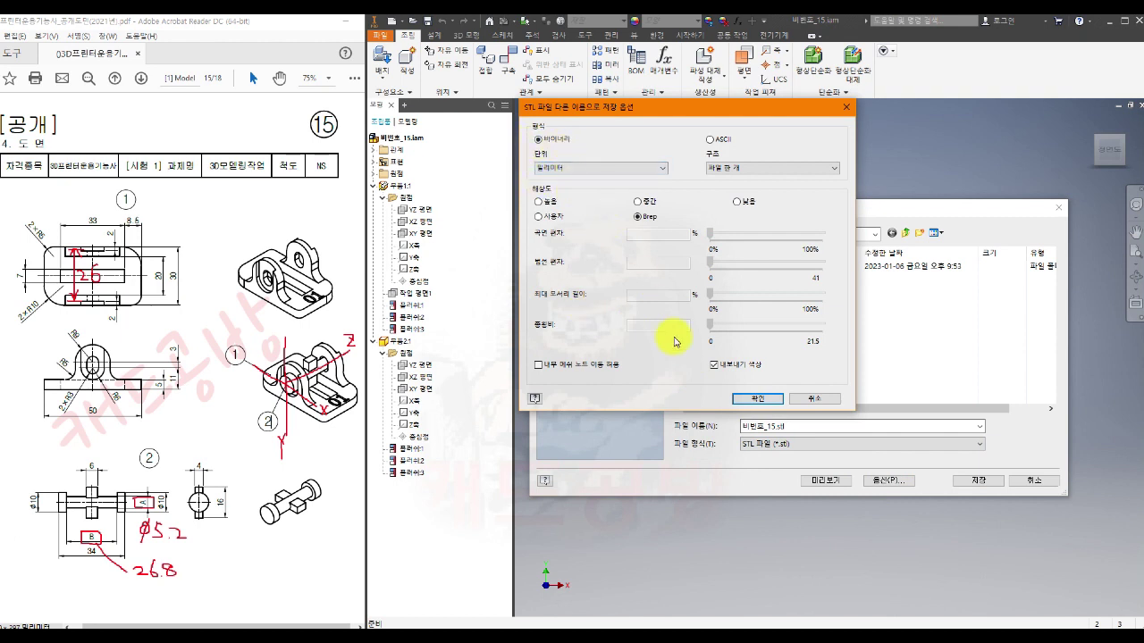
pyautogui.click(761, 398)
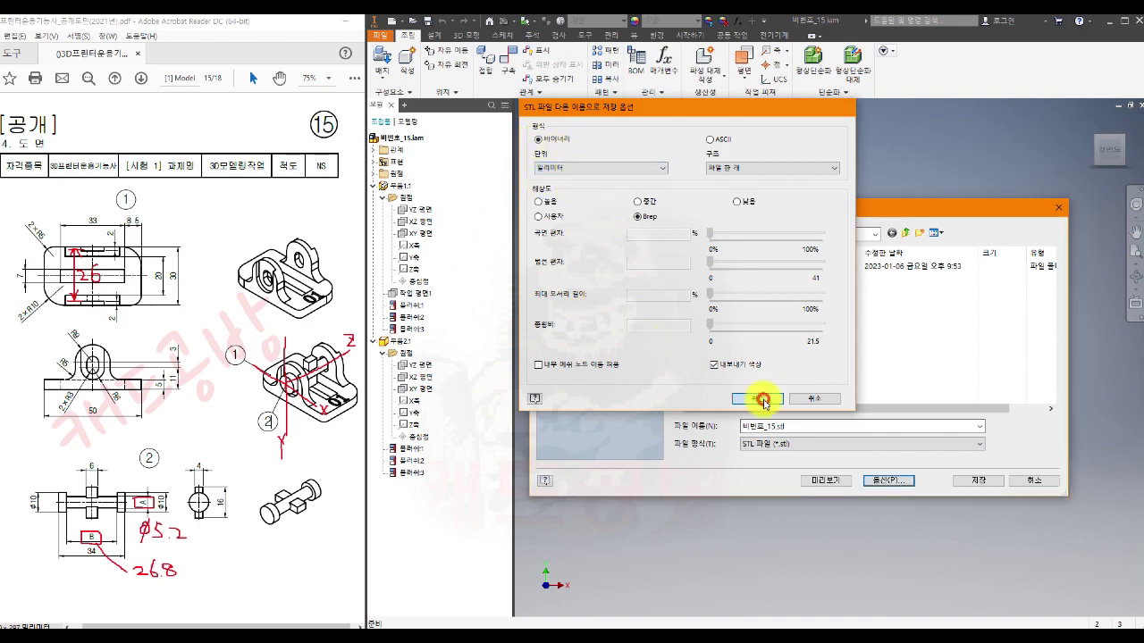
pyautogui.click(974, 481)
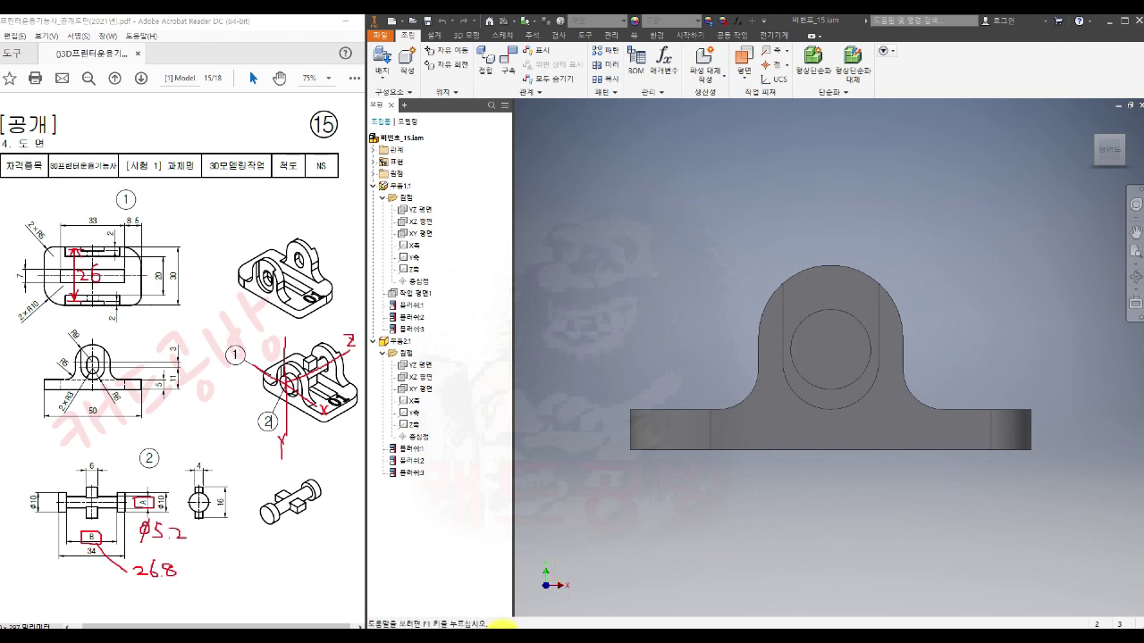
# - Check the saved assembly, STEP and STL files in folder 15 in File Explorer, and return to the assembly's home view in Inventor
pyautogui.moveTo(482, 637)
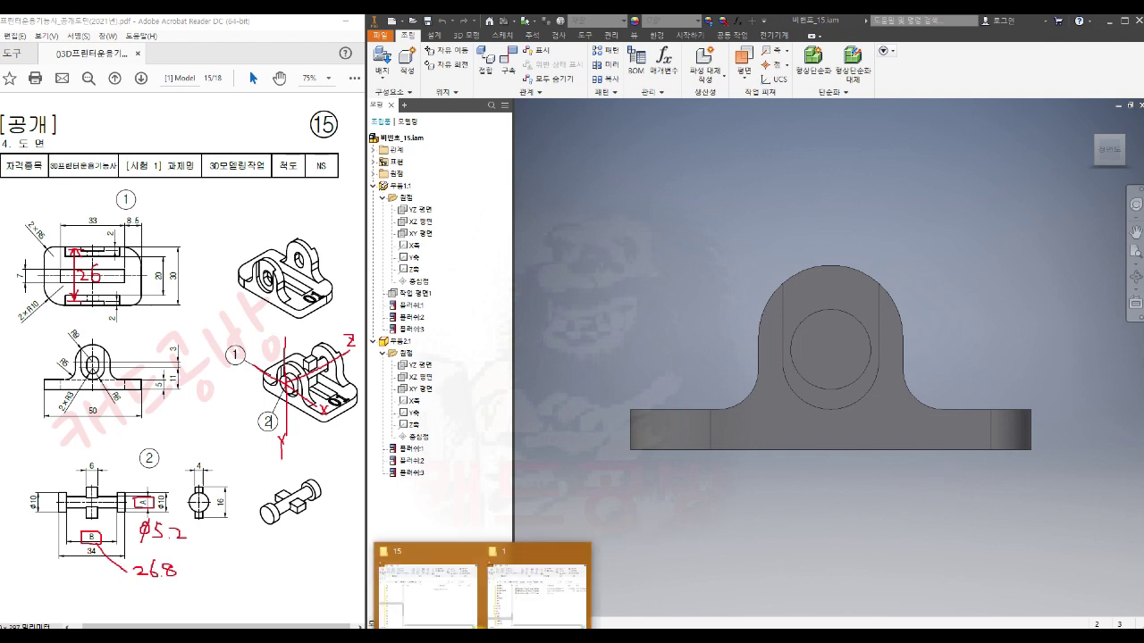
pyautogui.click(436, 598)
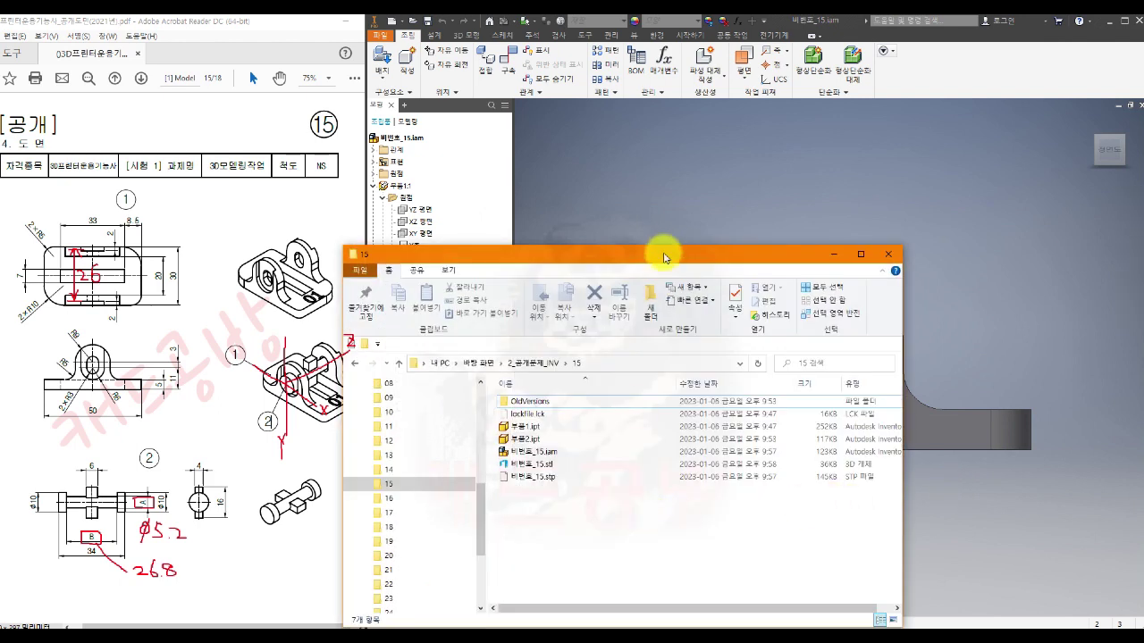
pyautogui.moveTo(664, 255); pyautogui.dragTo(756, 124)
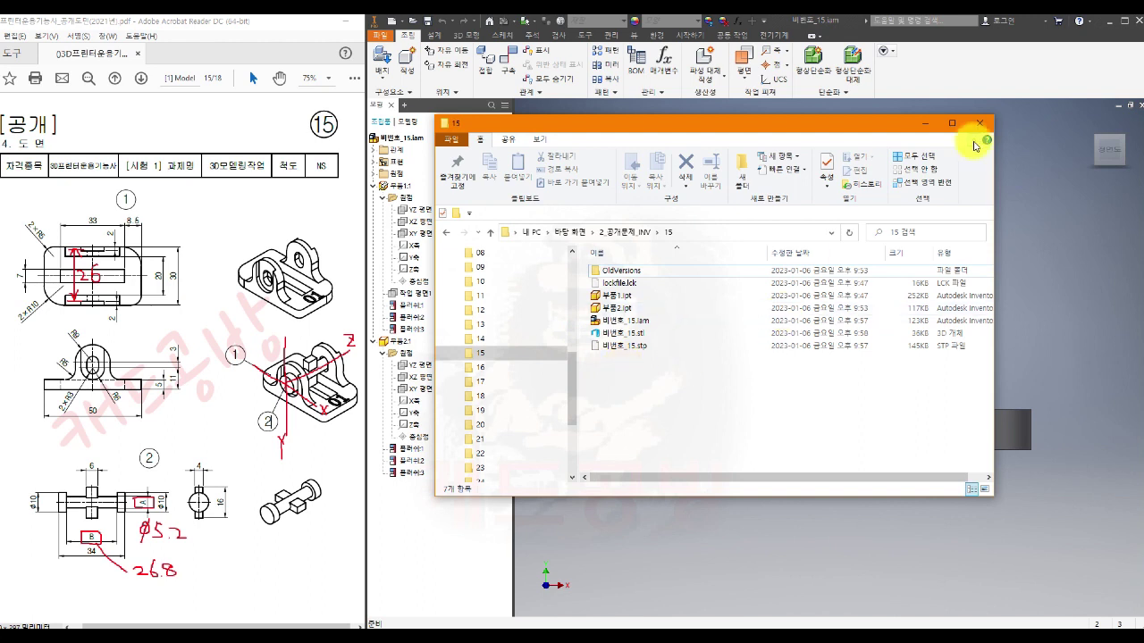
pyautogui.click(926, 123)
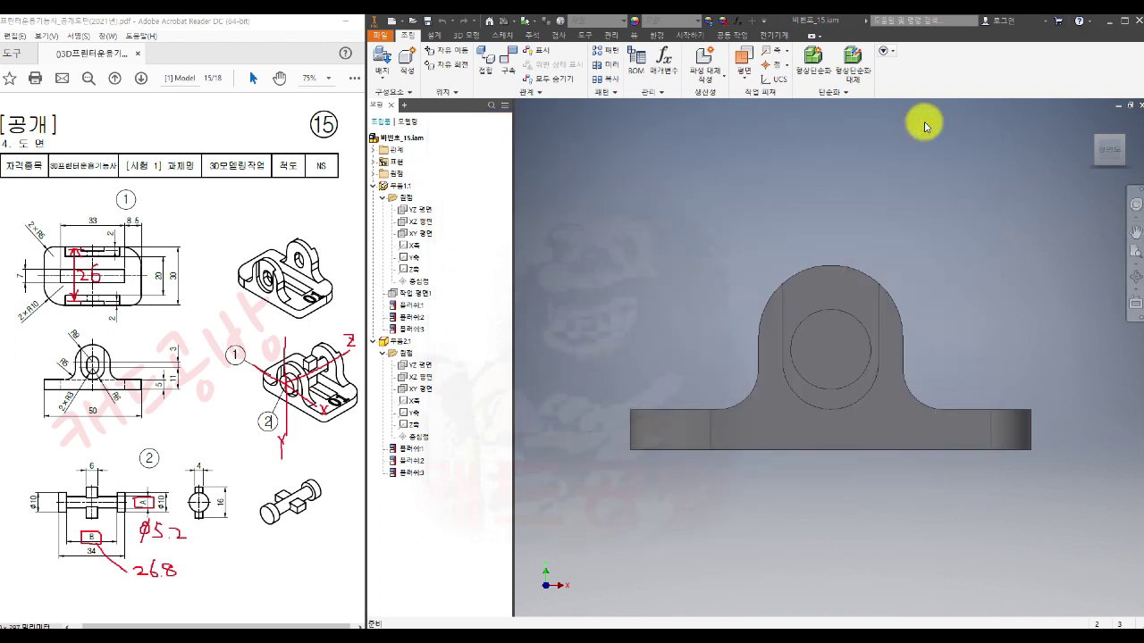
pyautogui.moveTo(1115, 128); pyautogui.dragTo(1054, 166)
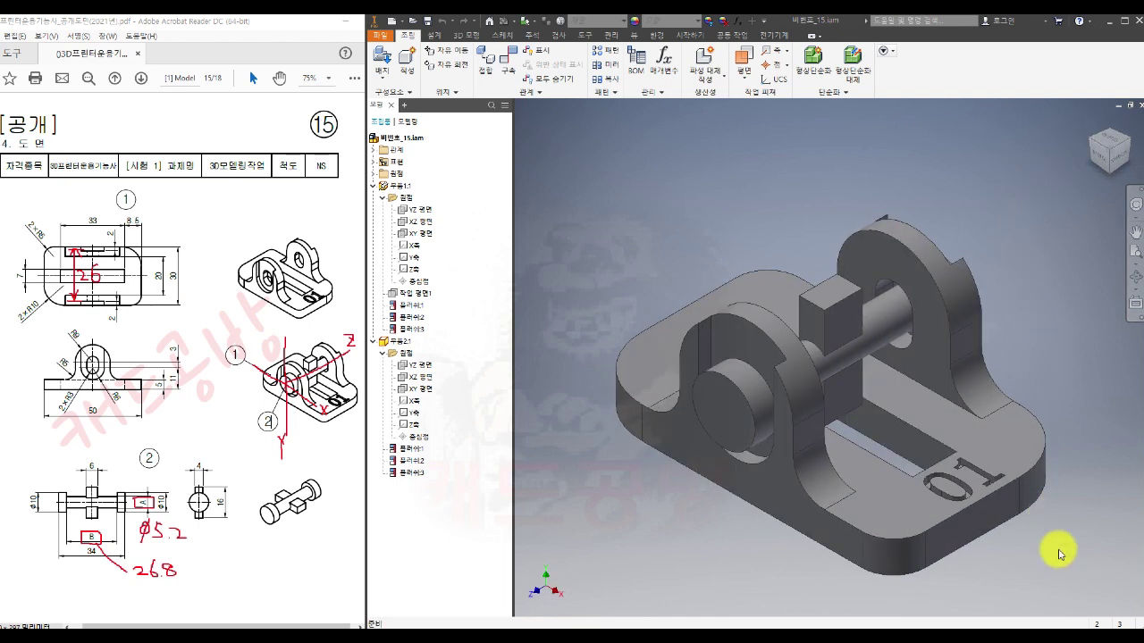